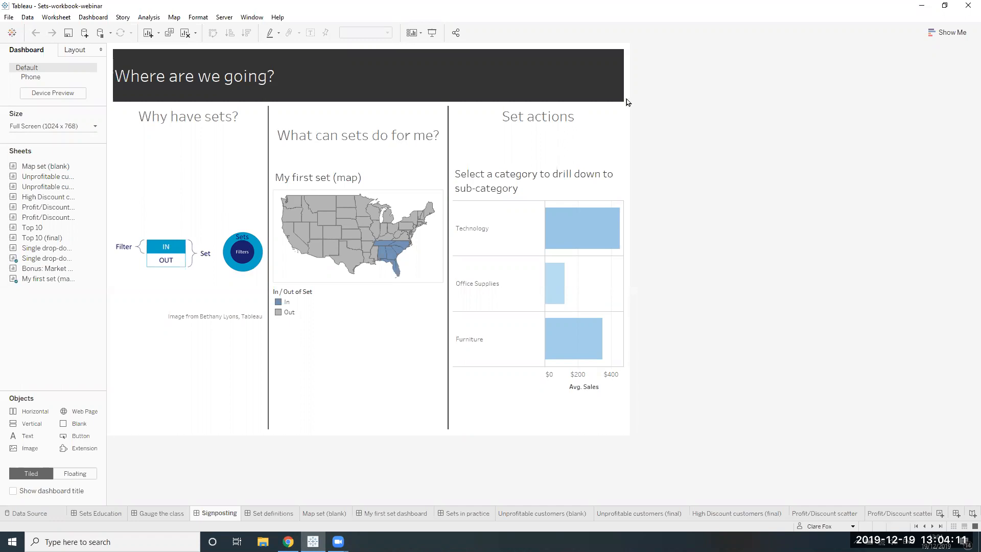
Drill down into Technology, Office Supplies and Furniture in the Set actions chart, and open the Set definitions dashboard
click(498, 228)
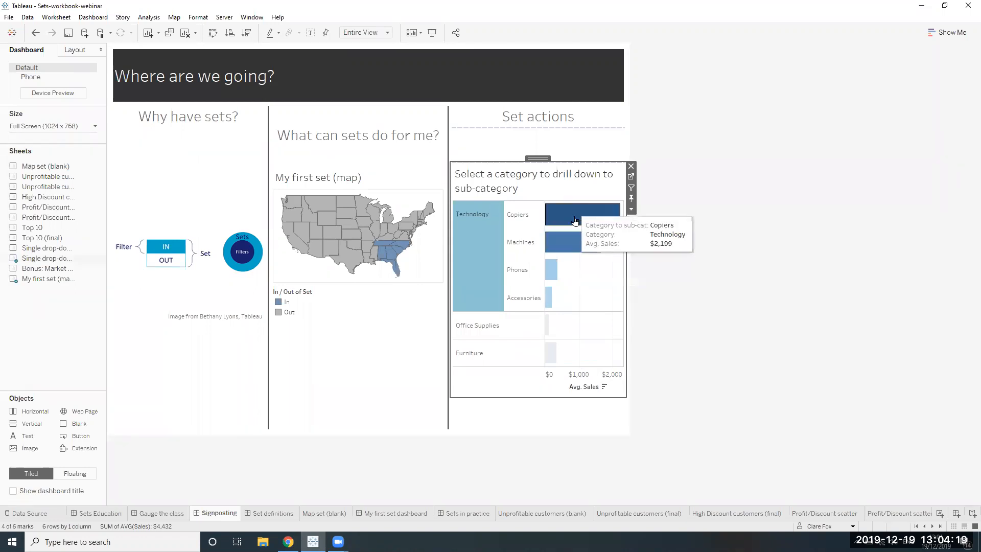
click(475, 329)
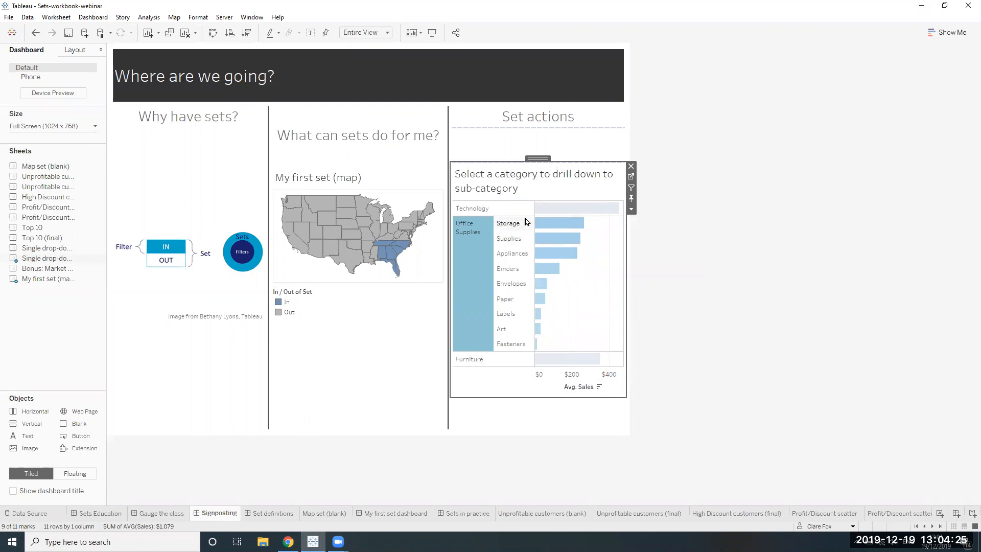
click(484, 358)
click(473, 241)
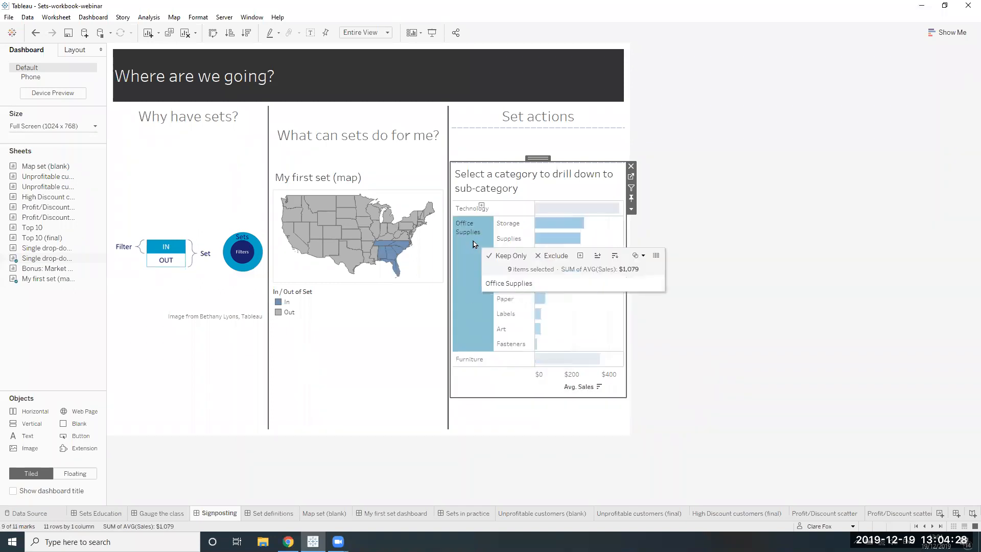
click(464, 208)
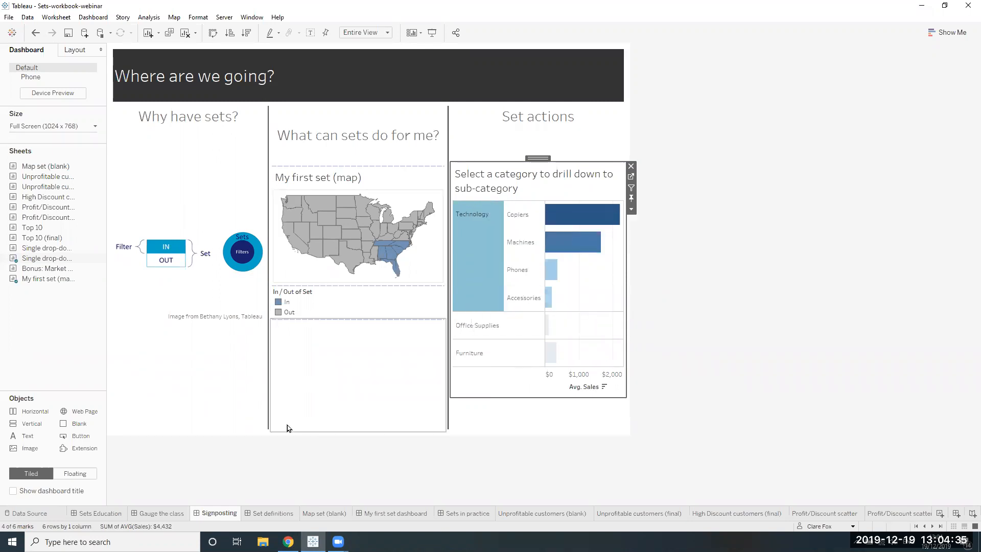
click(274, 513)
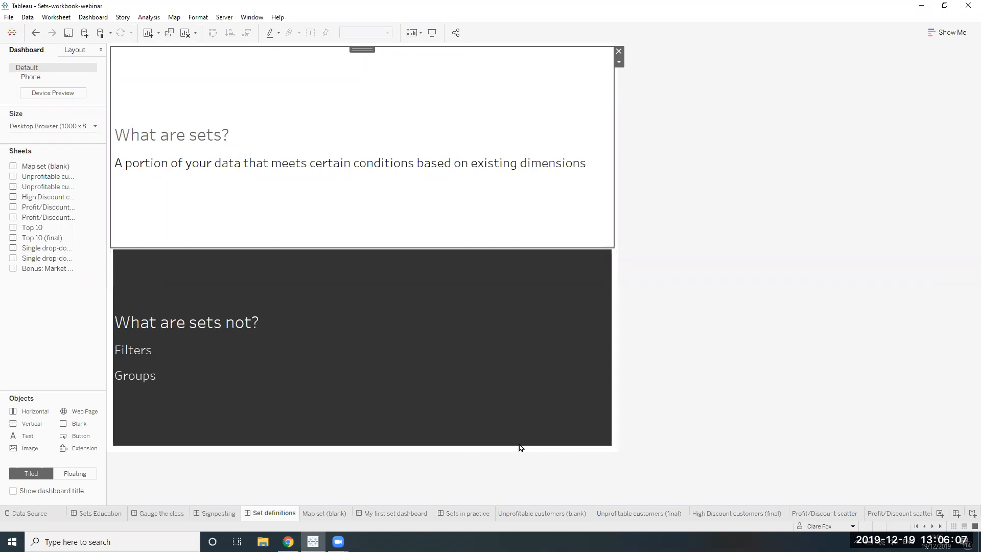
Create a new worksheet after the last sheet and list Customer Name on its rows
click(941, 516)
click(52, 112)
key(Up)
drag(50, 105, 306, 72)
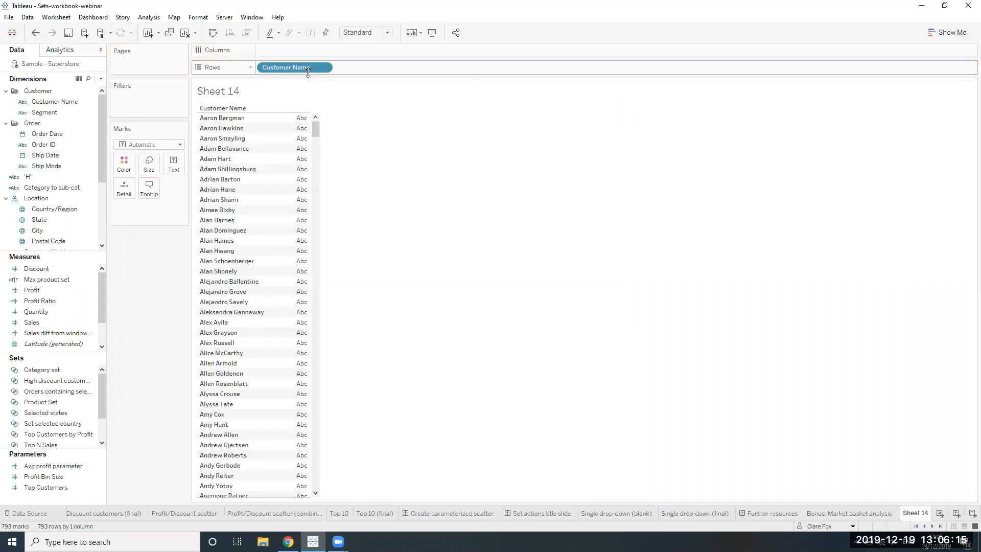
Filter the sheet by Customer Name, clearing all values and keeping three hand-picked customers
drag(64, 103, 130, 105)
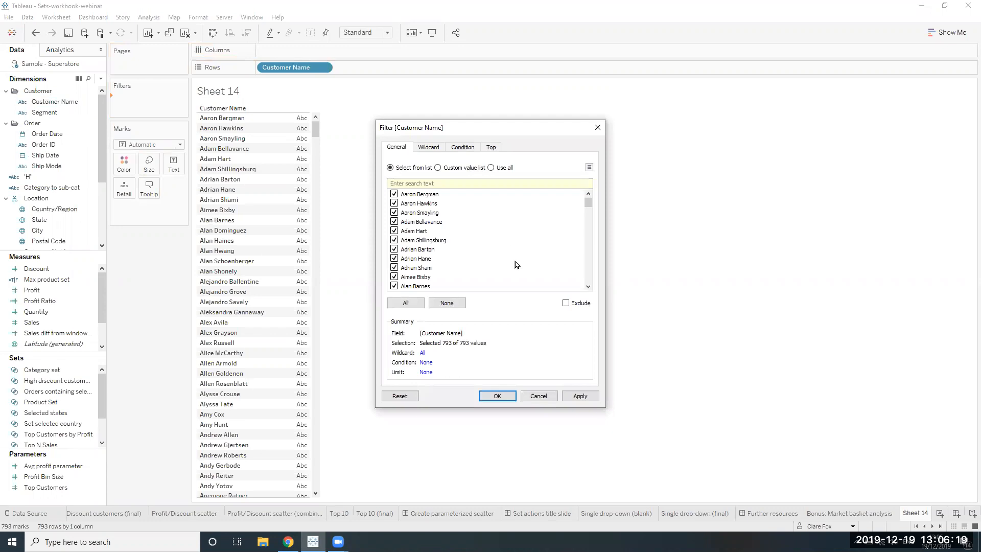
drag(589, 201, 589, 210)
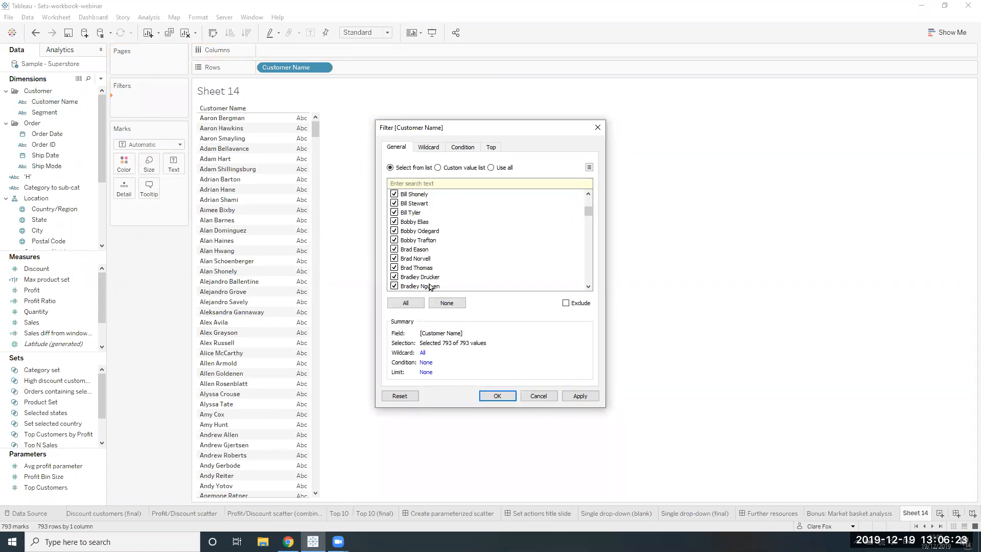
click(446, 305)
click(394, 249)
click(397, 241)
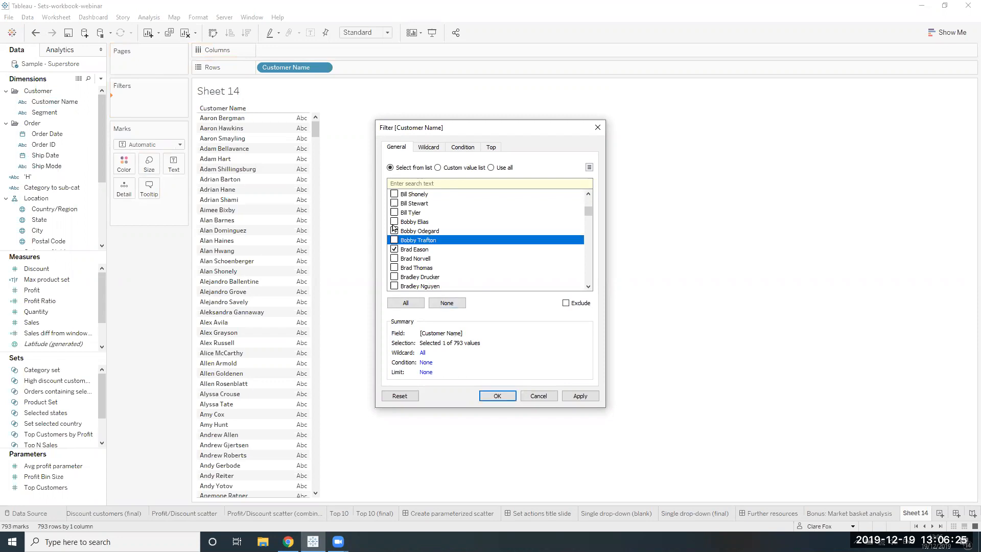
click(497, 395)
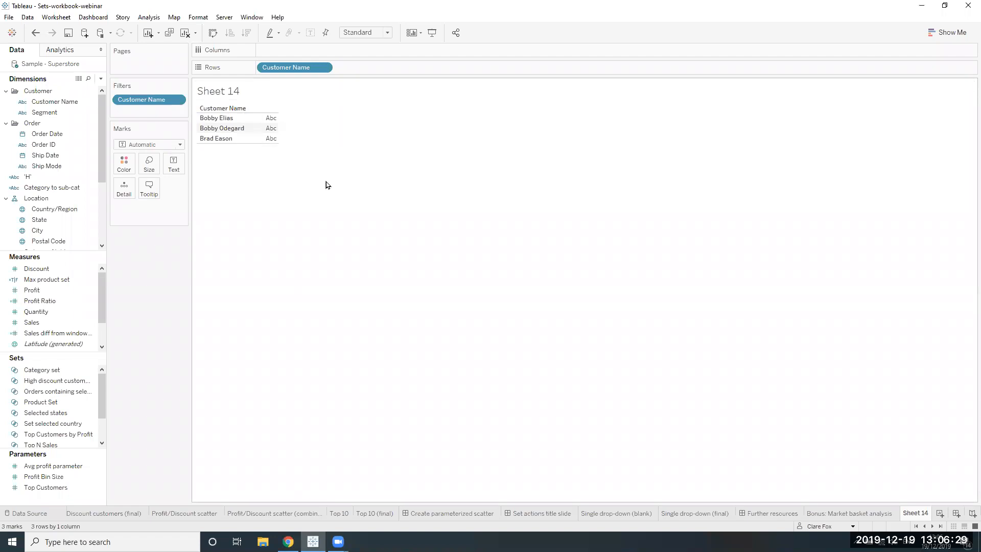
Edit the Customer Name filter to include two additional customers
click(177, 100)
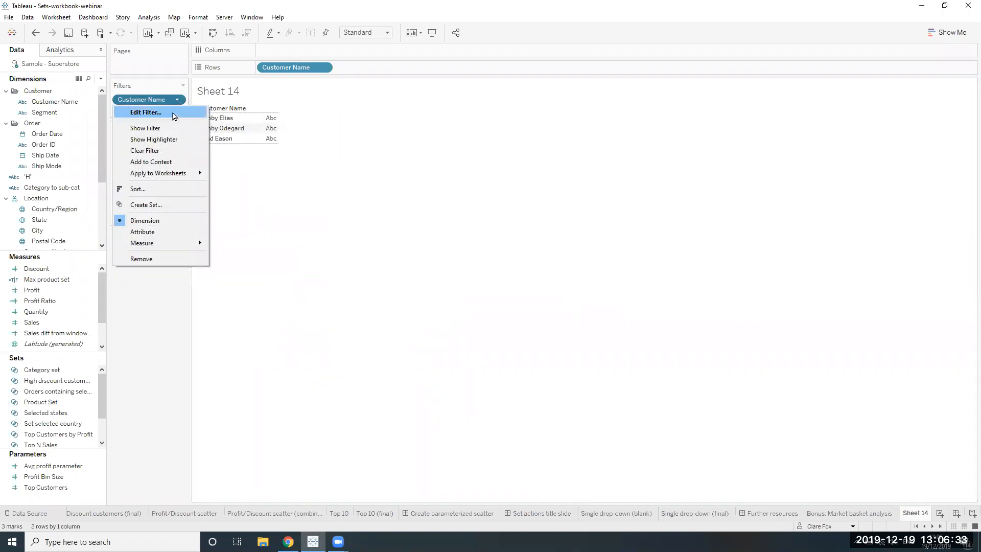
click(171, 112)
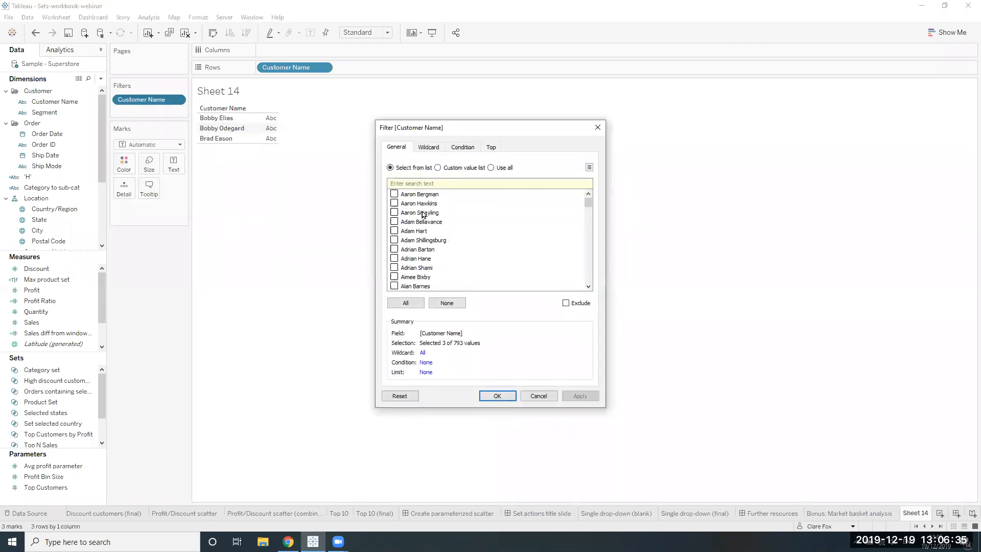
scroll(417, 224, down, 15)
click(394, 249)
click(394, 212)
click(497, 396)
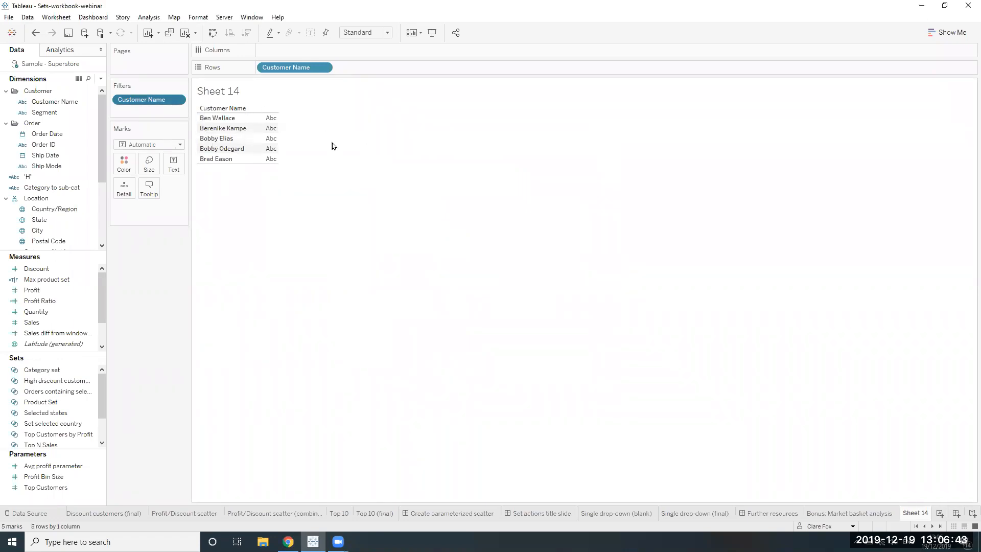
Create a set from the filtered Customer Name selection and name it "Customer set"
click(178, 101)
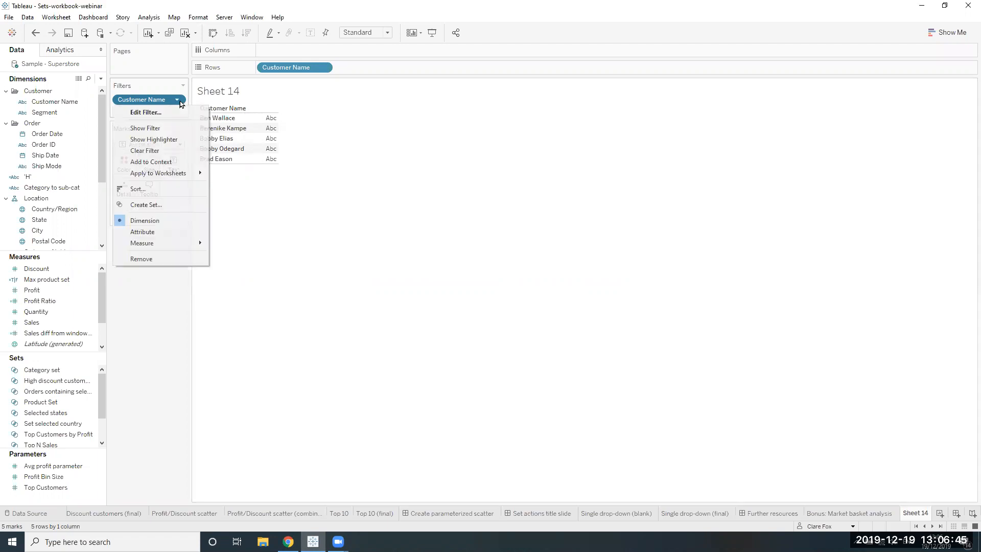
click(181, 205)
click(459, 140)
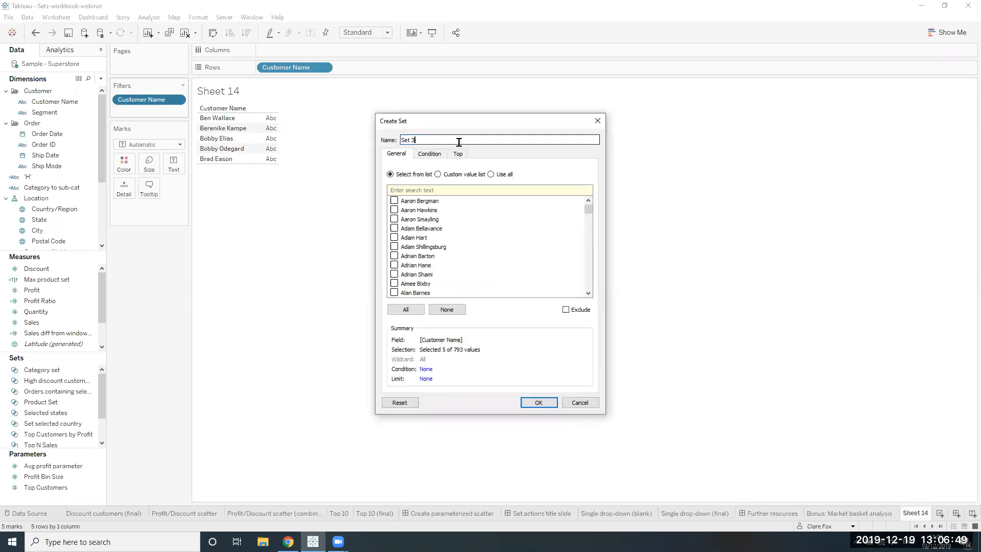
drag(417, 138, 398, 131)
text(Customer set)
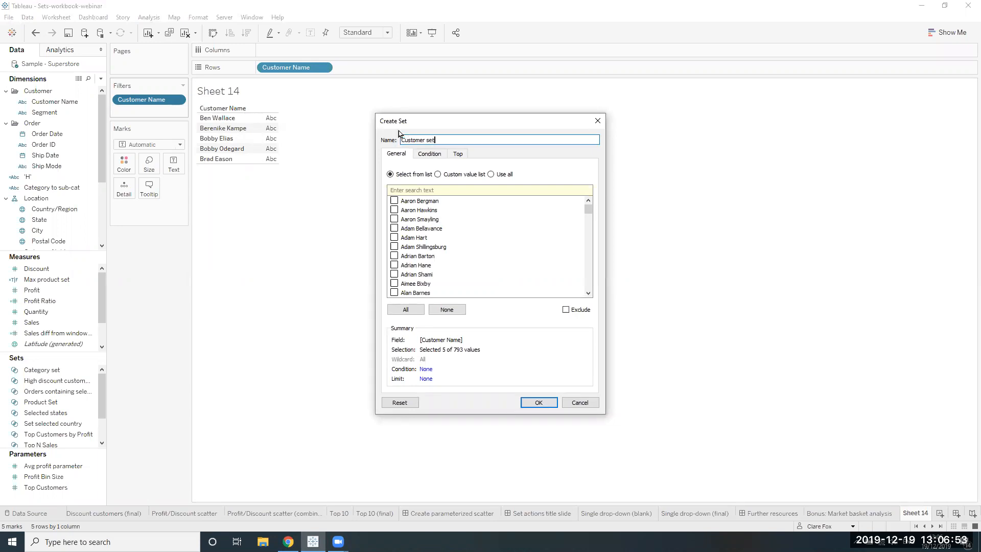
click(536, 399)
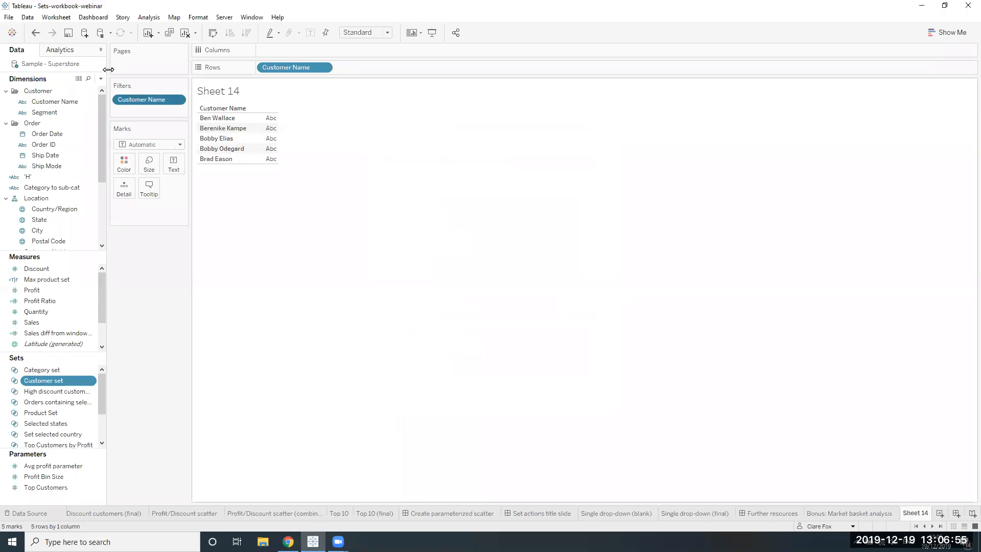
Replace the Customer Name filter with Customer set and look through the set filter's display options
drag(46, 383, 145, 284)
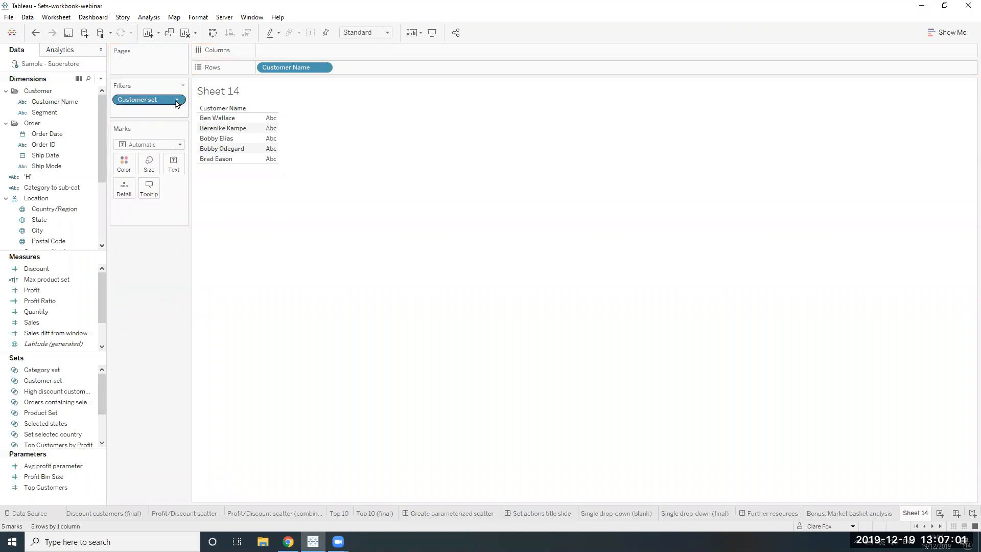
click(177, 101)
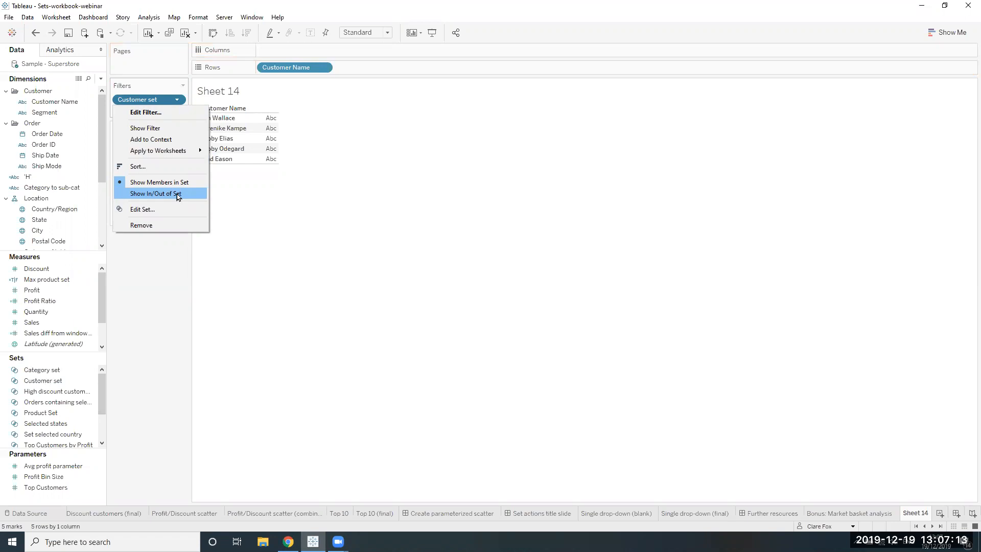
click(151, 287)
Remove Customer set from the filters and place it on rows before Customer Name as an In/Out field
drag(148, 103, 267, 74)
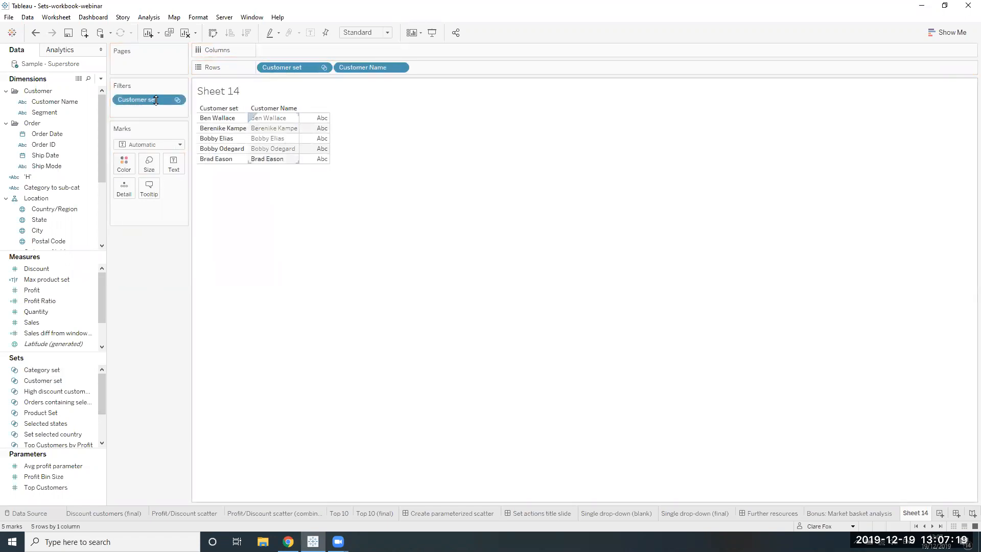
drag(156, 101, 173, 243)
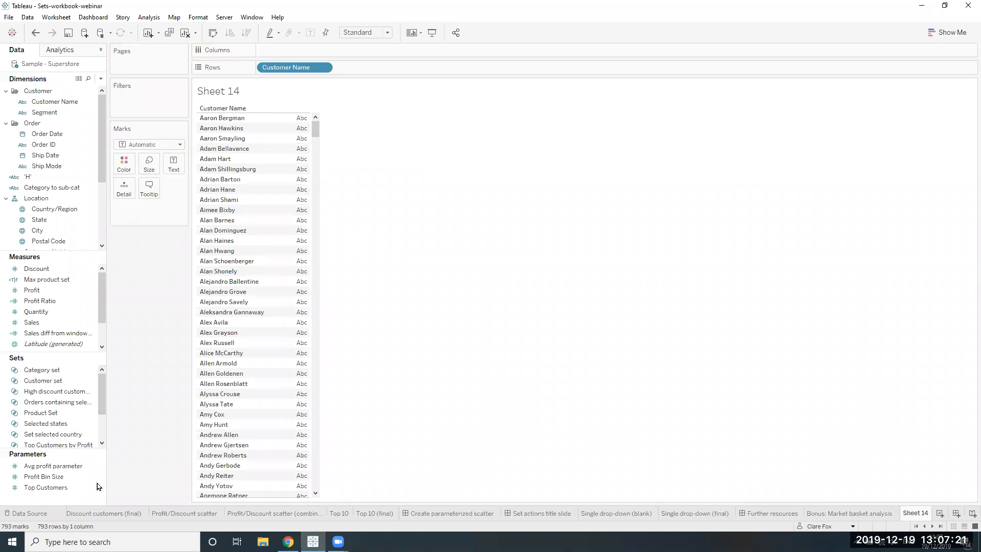
drag(43, 380, 262, 70)
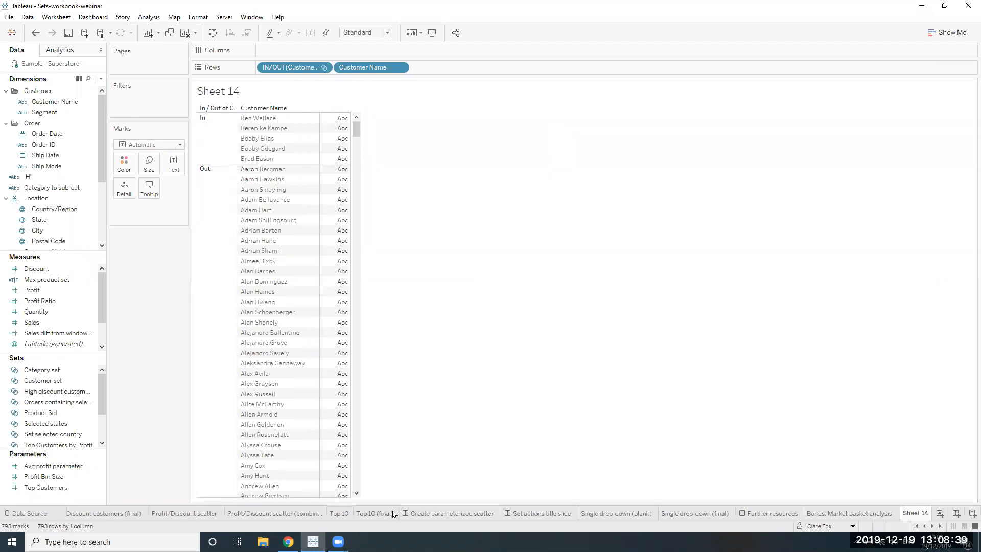
Start a group field based on Customer Name and combine seven consecutive customers into a first group
mouse_move(393, 511)
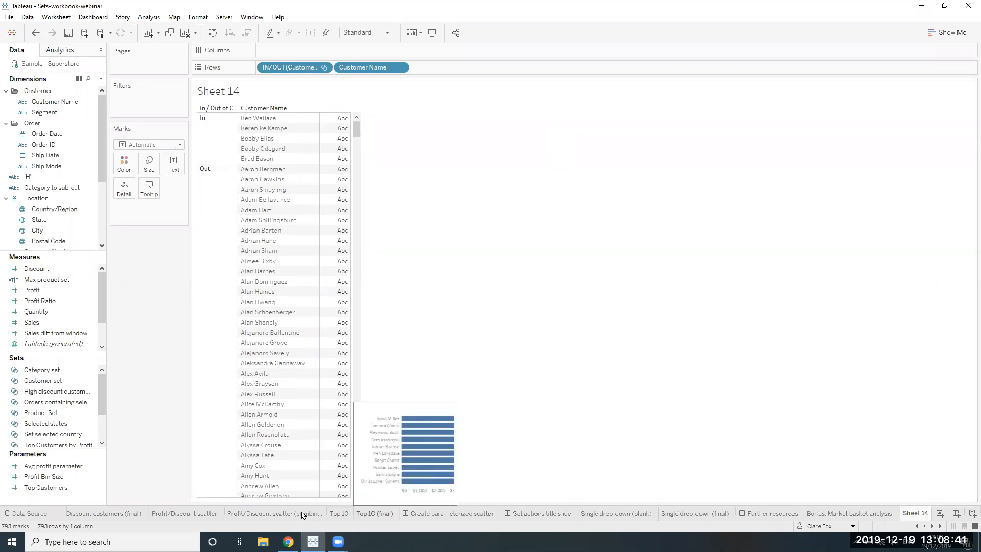
scroll(457, 516, up, 5)
right_click(92, 102)
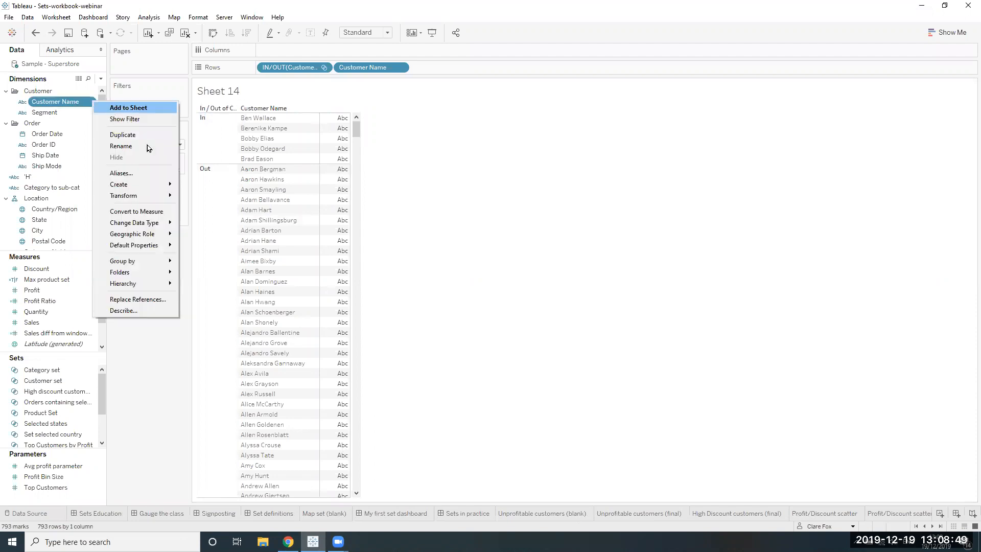
mouse_move(162, 185)
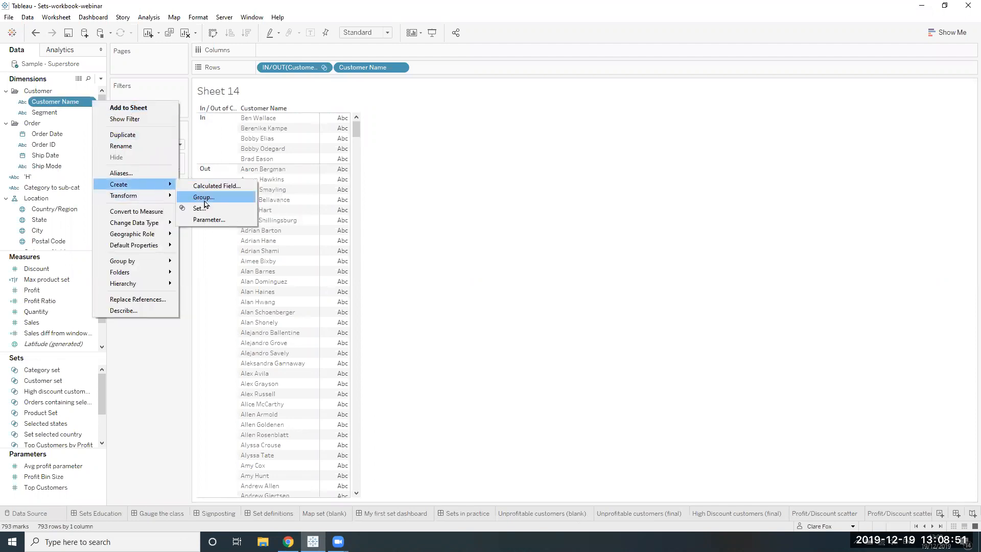
click(204, 200)
click(408, 193)
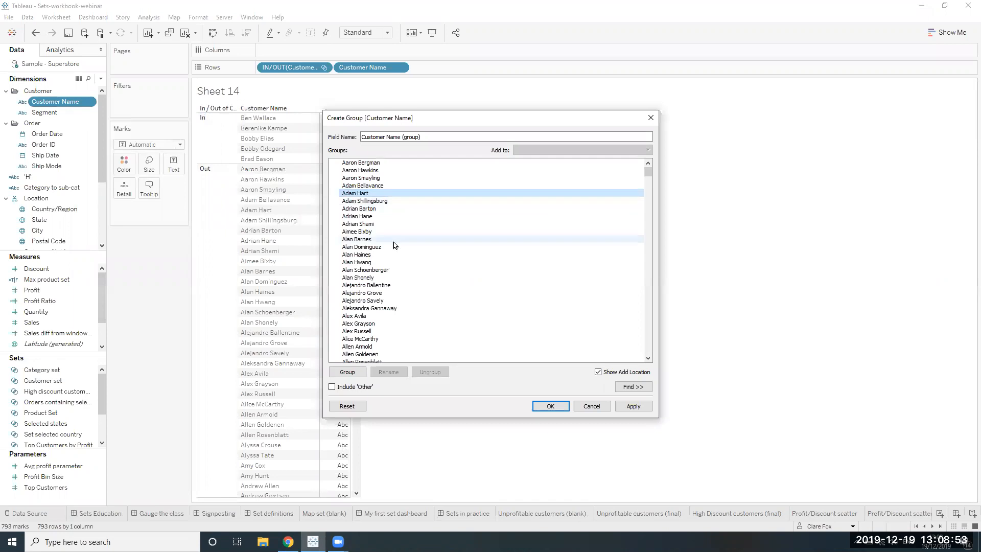
shift+click(393, 241)
click(347, 371)
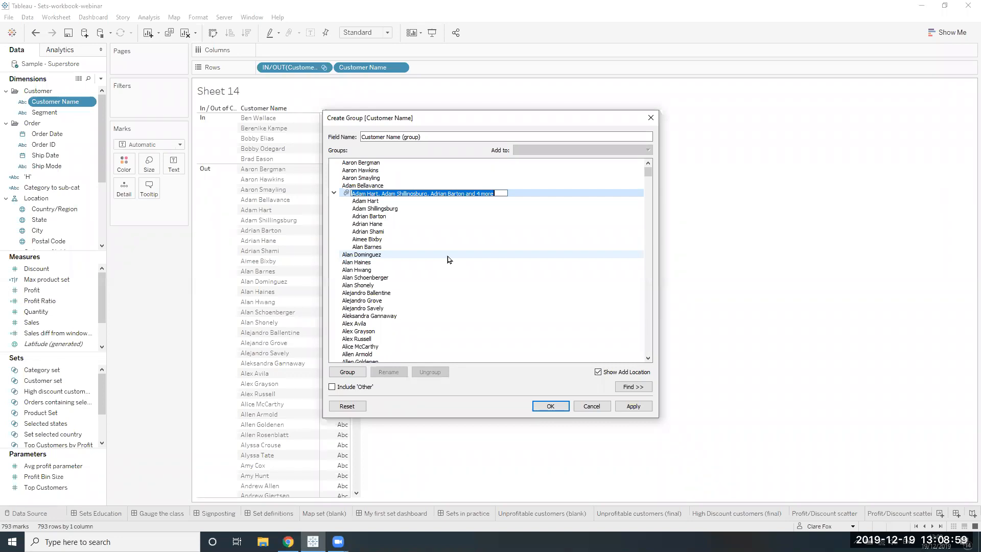
Combine the next nine customers into a second group, and discard the new group field
click(448, 256)
shift+click(408, 315)
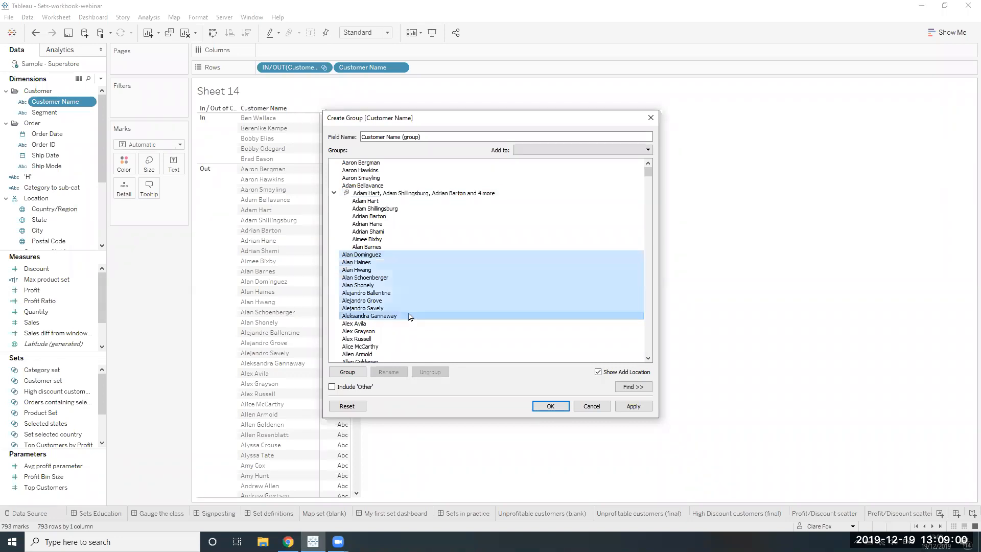
click(356, 373)
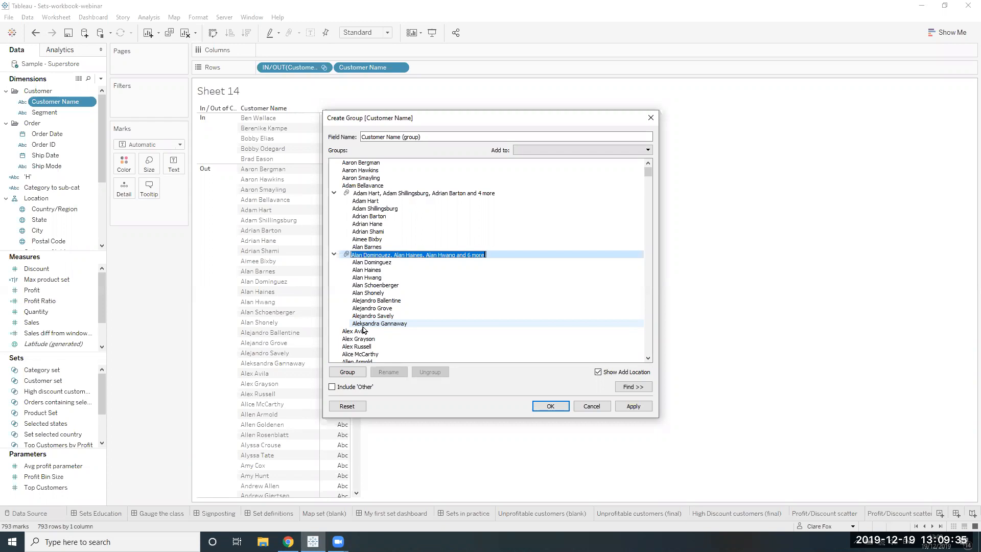
click(591, 406)
Revisit the Signposting dashboard and the Set definitions dashboard
click(222, 514)
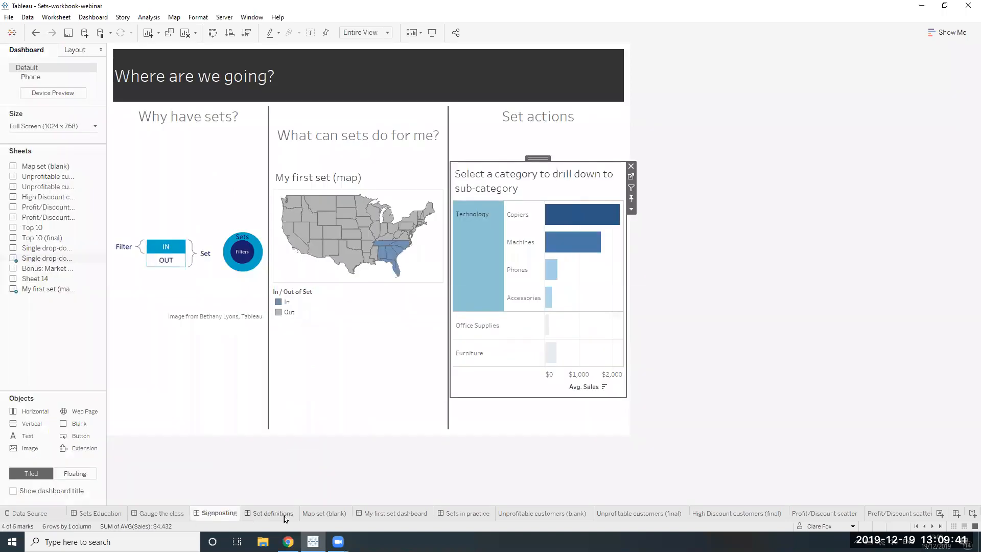
click(284, 515)
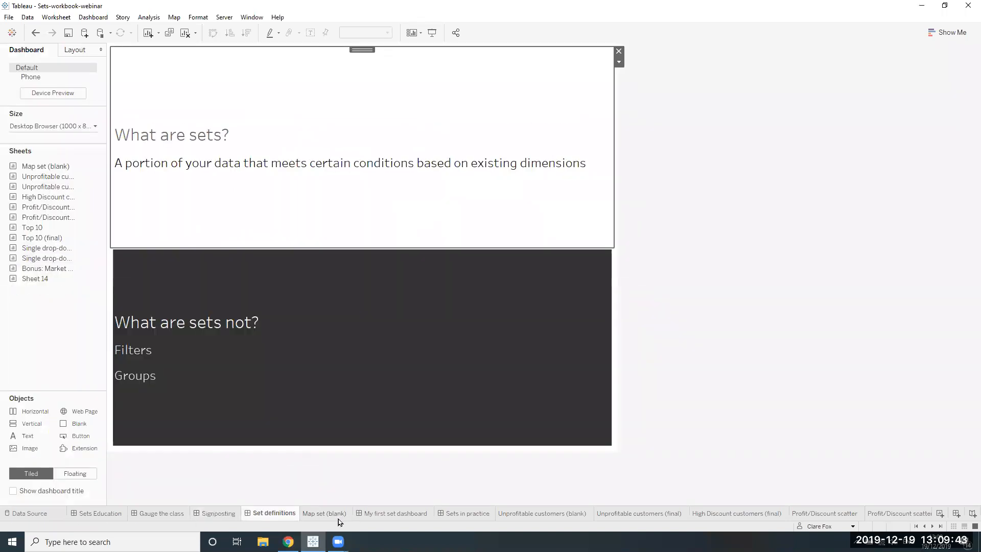
mouse_move(338, 519)
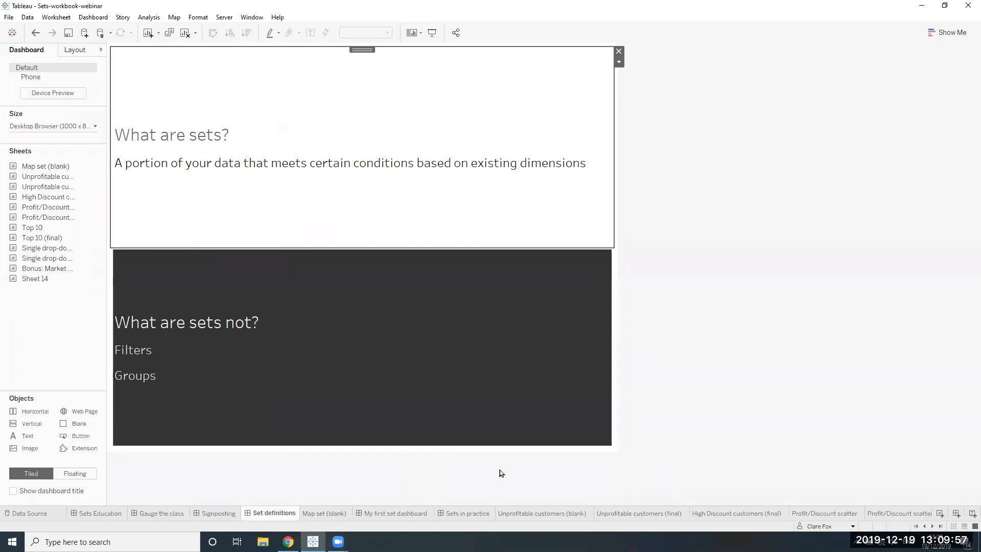
Switch to the Map set (blank) sheet and plot State as a filled map using the Map mark type
click(341, 516)
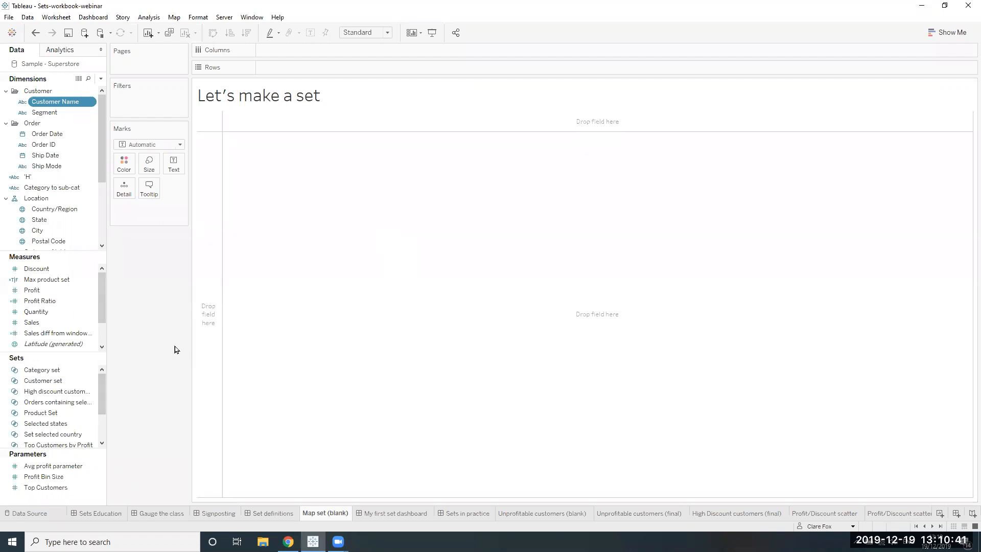
ctrl+click(54, 231)
double_click(56, 223)
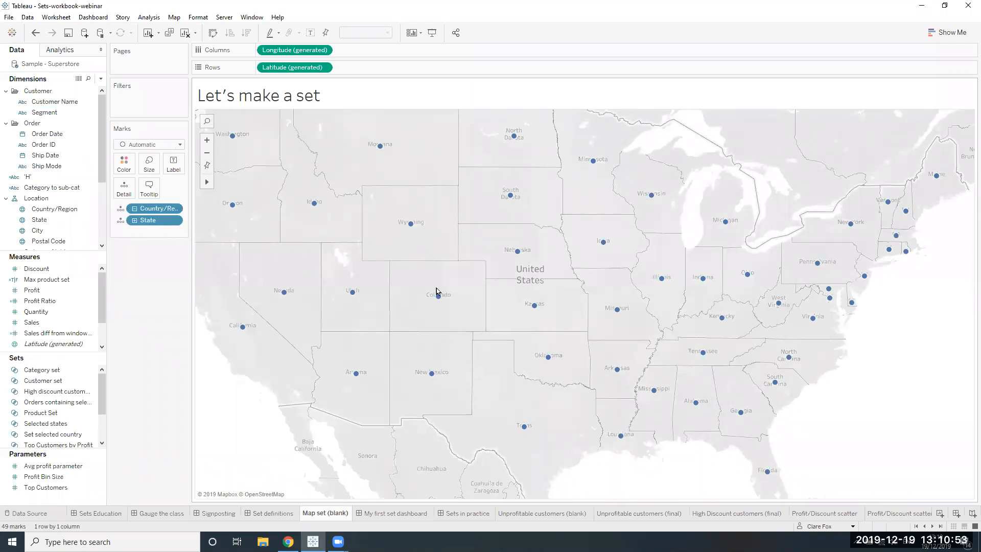
click(181, 147)
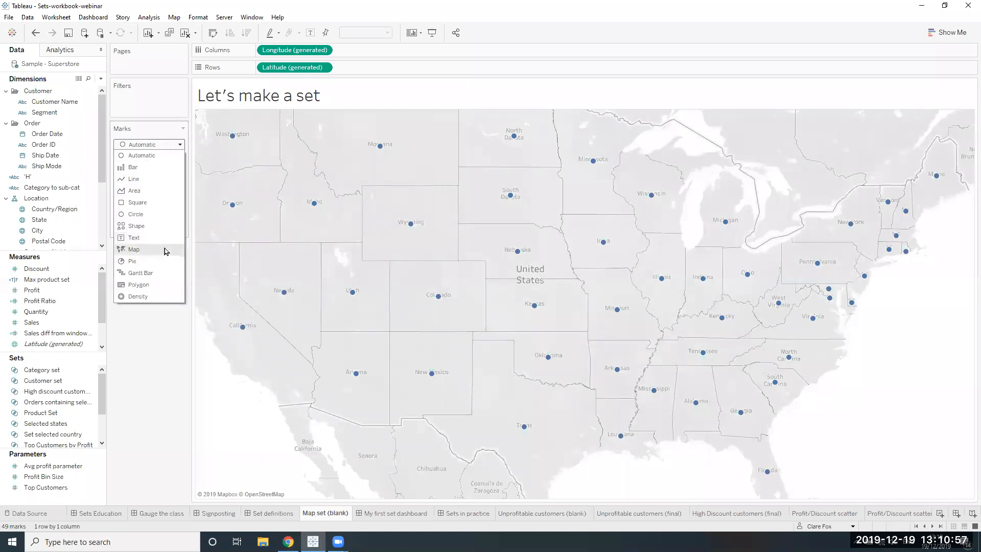
click(165, 250)
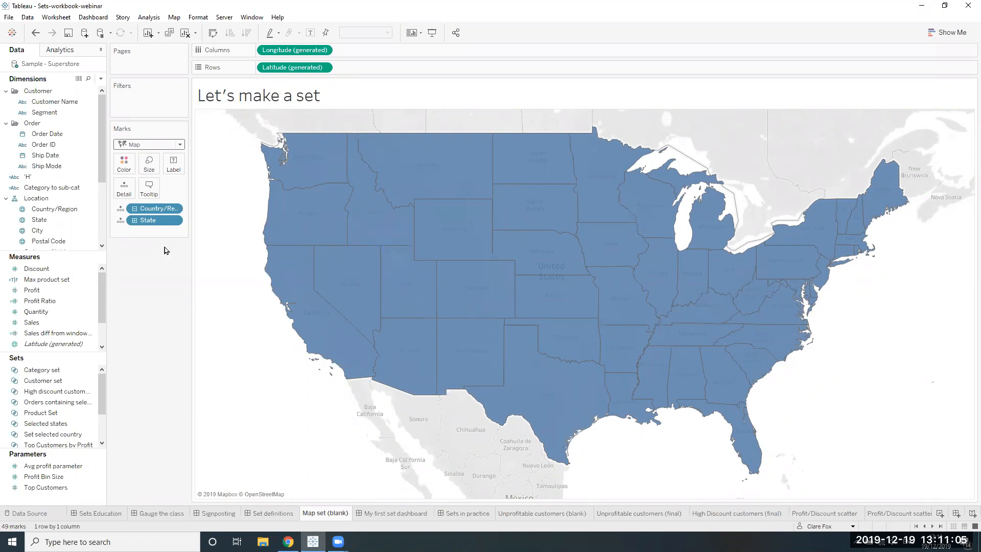
Create a set named State set from eleven southeastern states selected with the lasso, and colour the map by that set
mouse_move(207, 183)
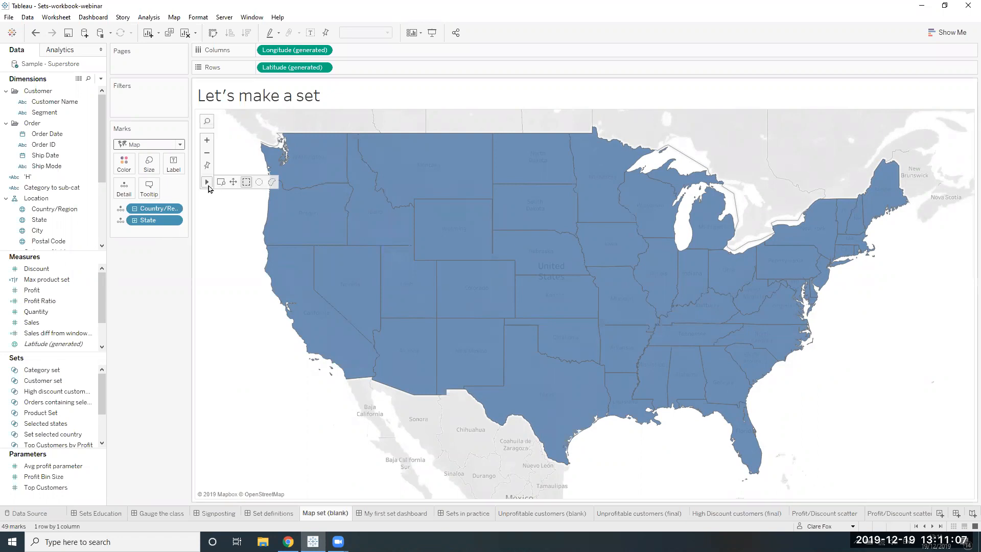
click(273, 183)
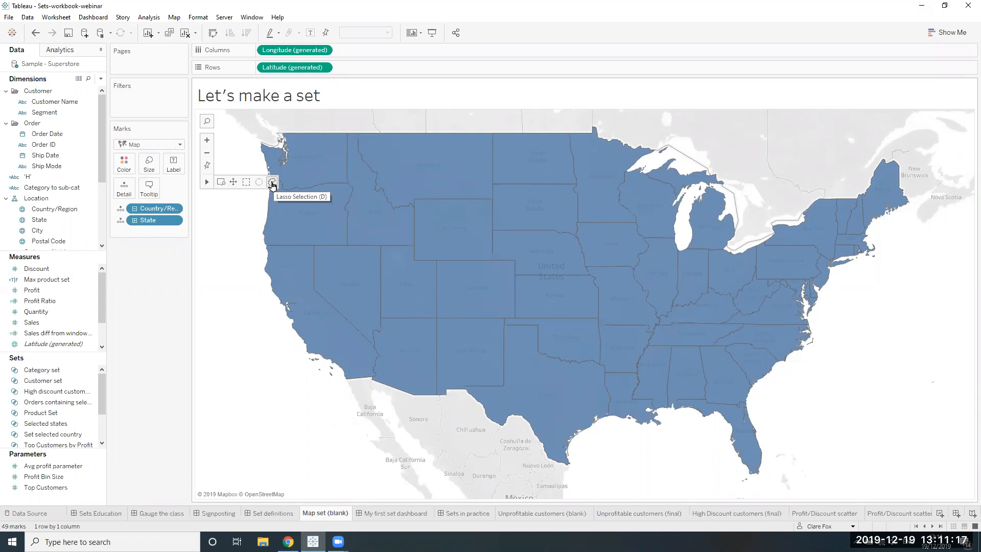
mouse_move(866, 360)
mouse_down()
mouse_move(833, 317)
mouse_move(766, 298)
mouse_move(701, 327)
mouse_move(670, 419)
mouse_move(735, 483)
mouse_move(830, 419)
mouse_move(866, 360)
mouse_up()
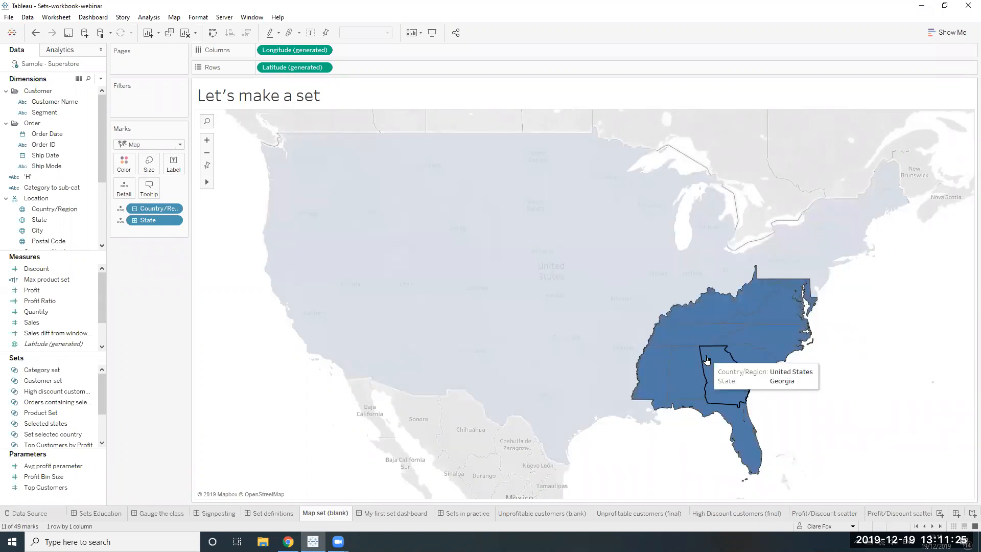
mouse_move(707, 361)
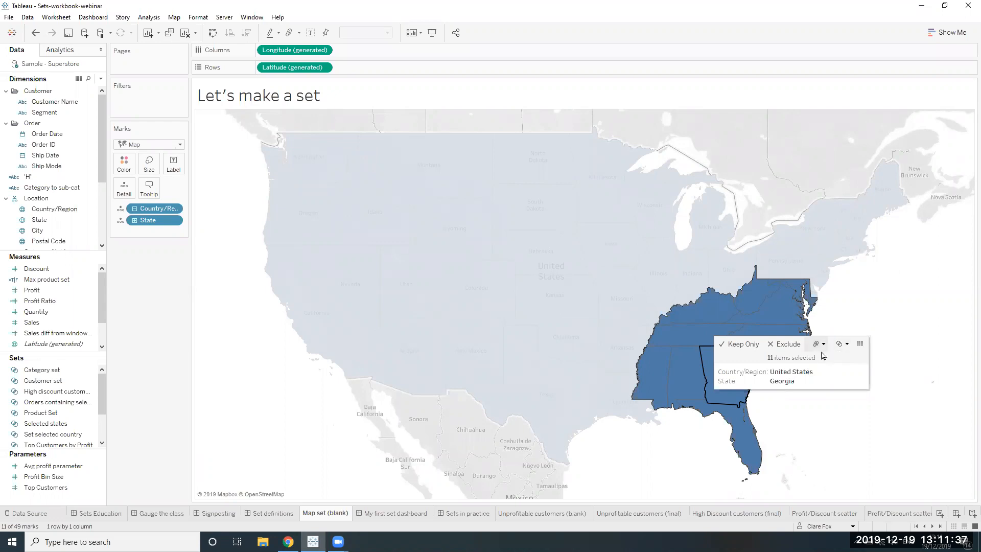
click(849, 343)
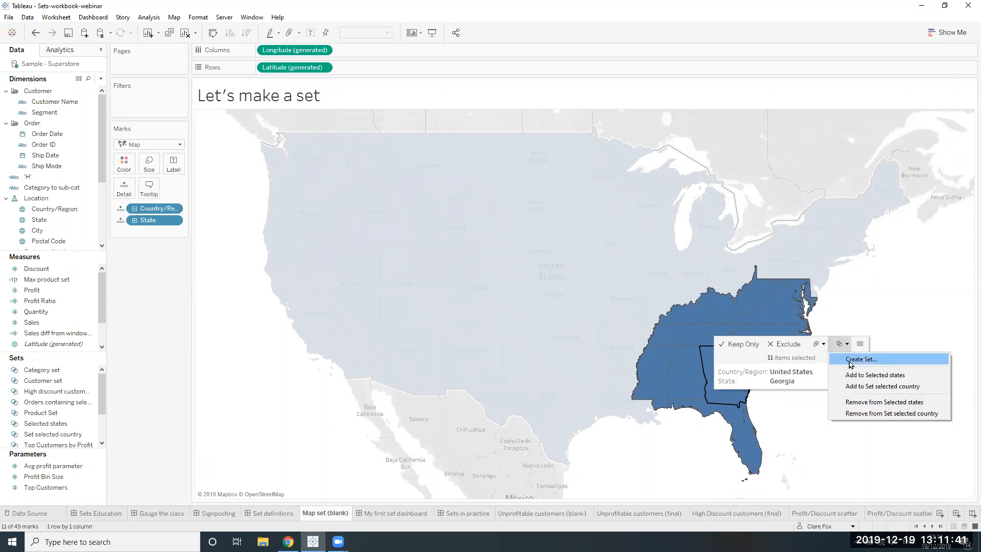
click(861, 359)
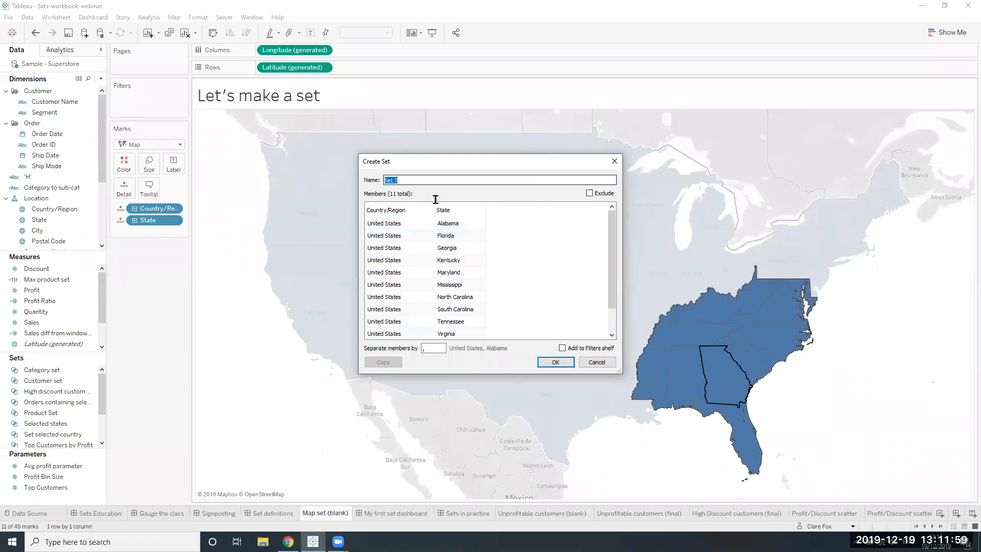
text(State set)
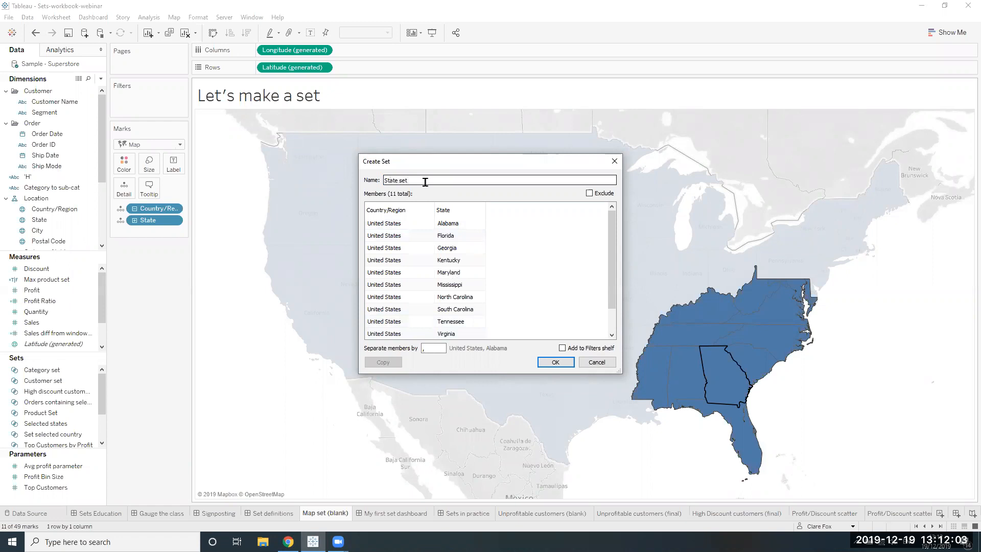
click(556, 362)
drag(37, 434, 120, 173)
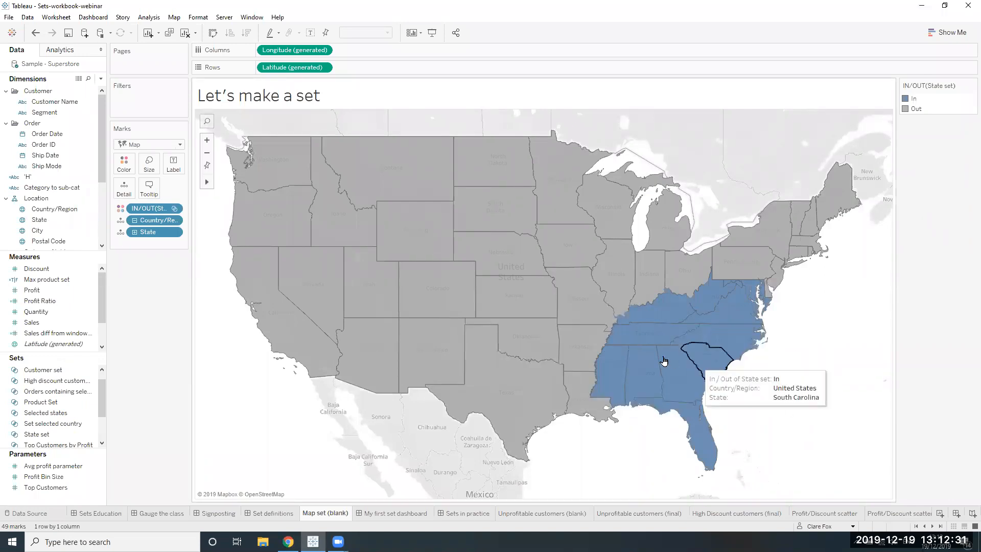
Add Nebraska to State set from the map and clear the selection
mouse_move(492, 258)
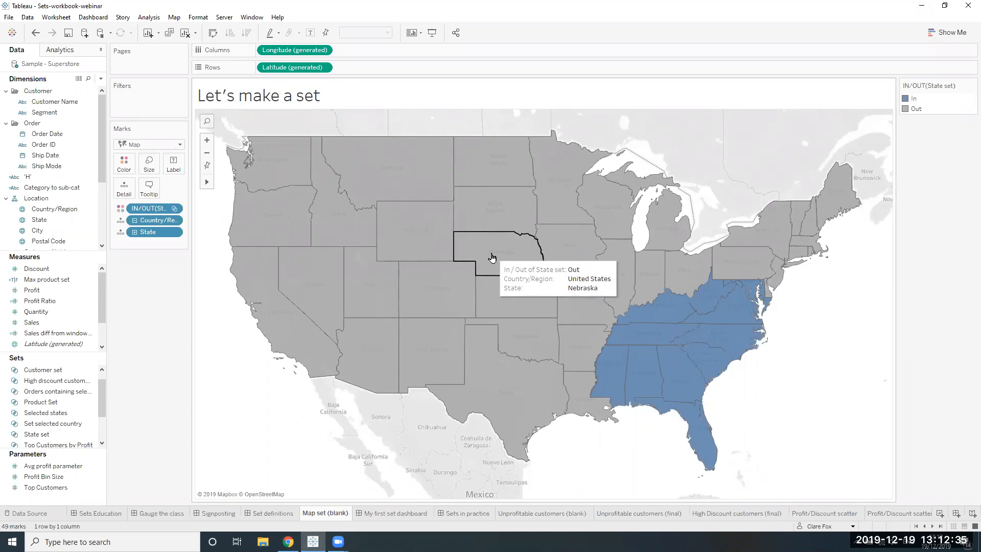
right_click(492, 256)
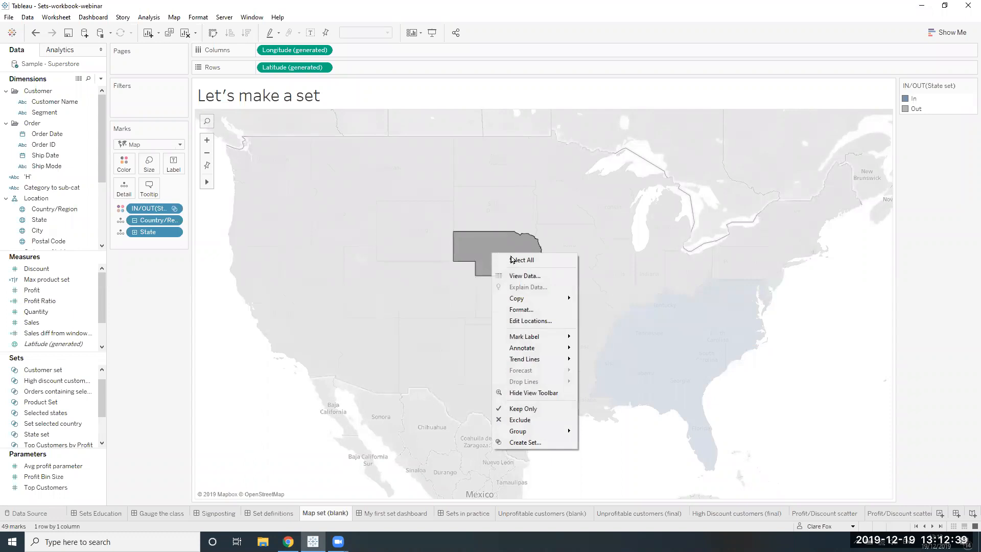
click(483, 236)
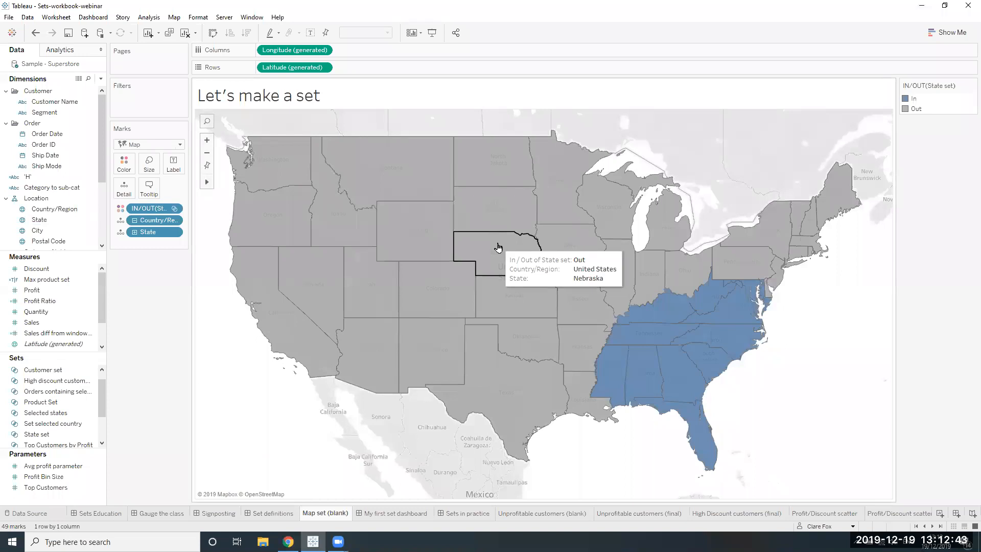
click(498, 248)
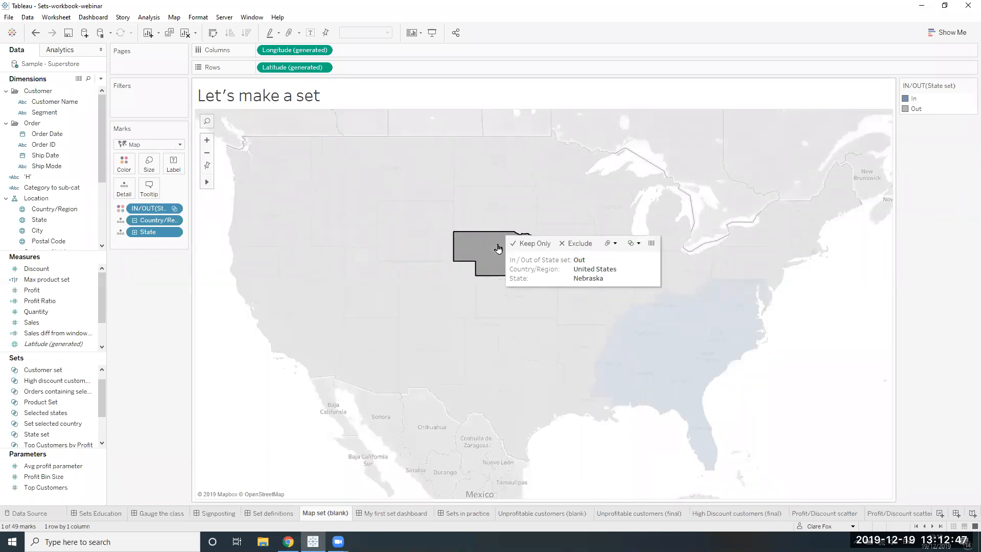
click(490, 250)
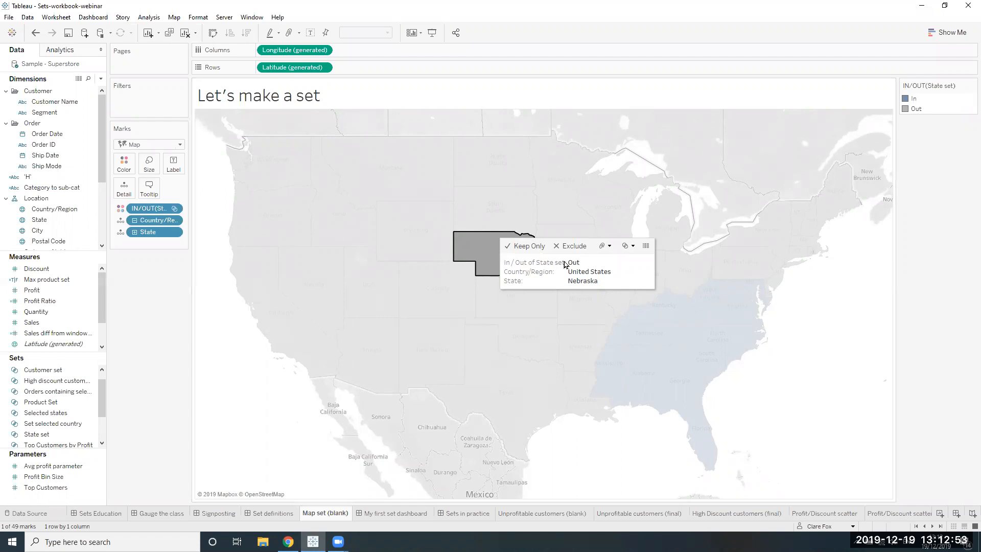
click(631, 246)
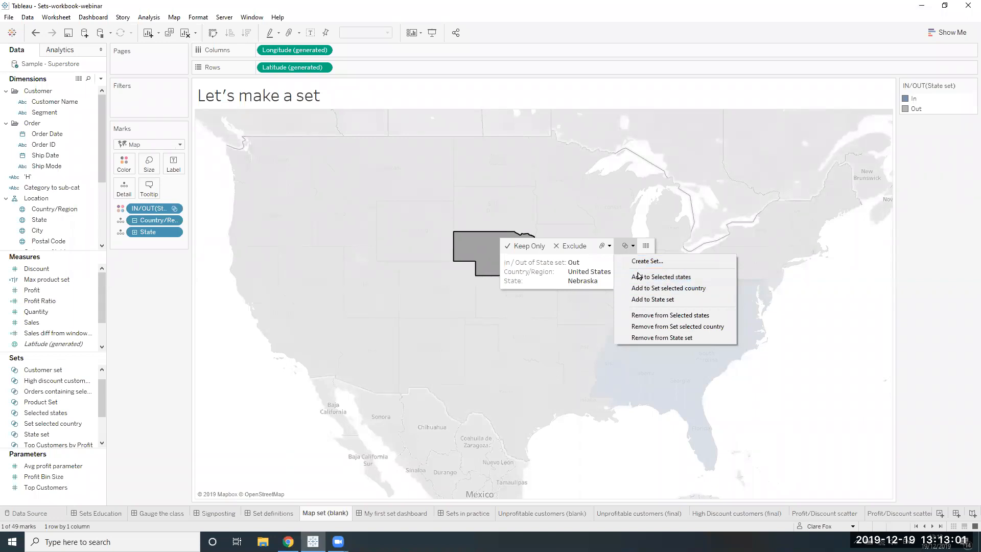
click(646, 301)
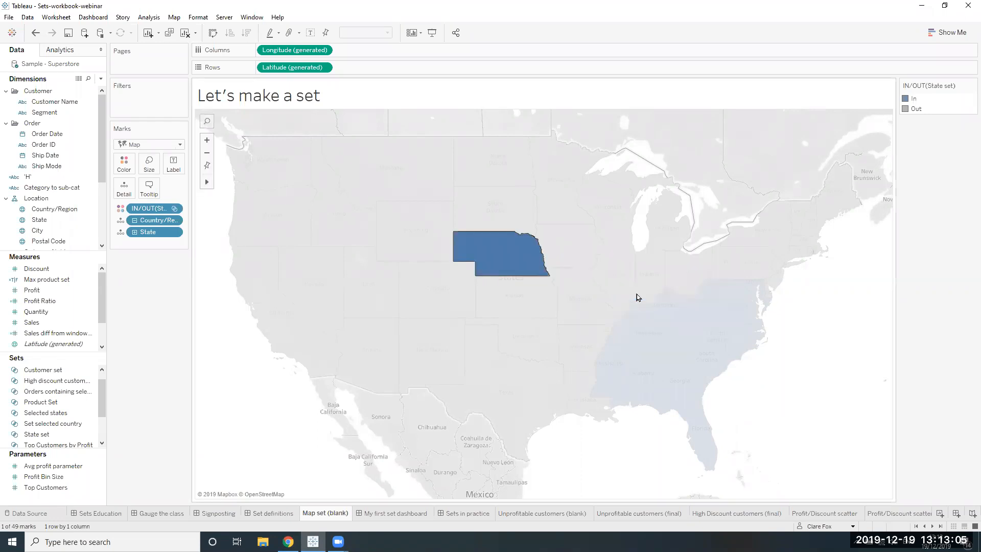
click(750, 174)
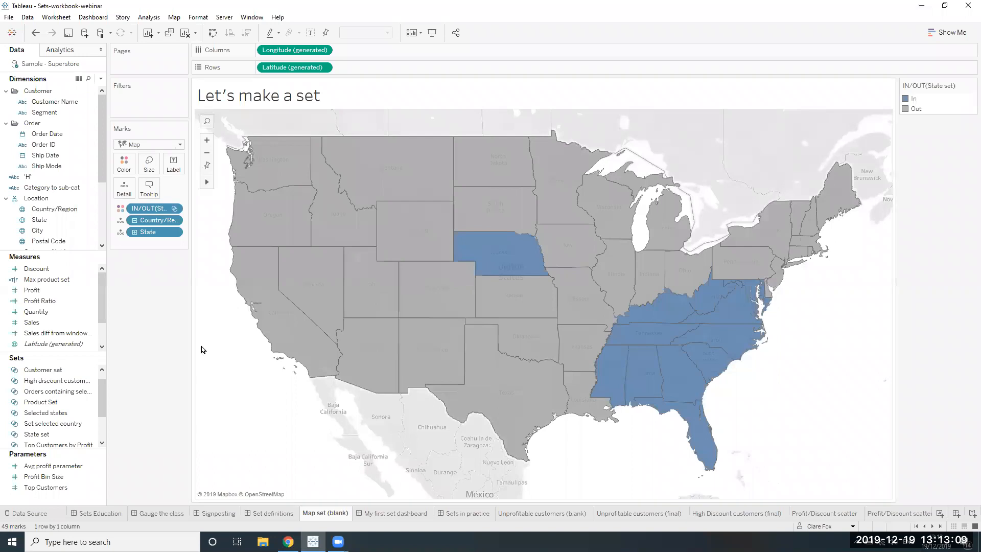
Try State set as a filter that keeps only In members, and return the field to Color
mouse_move(480, 273)
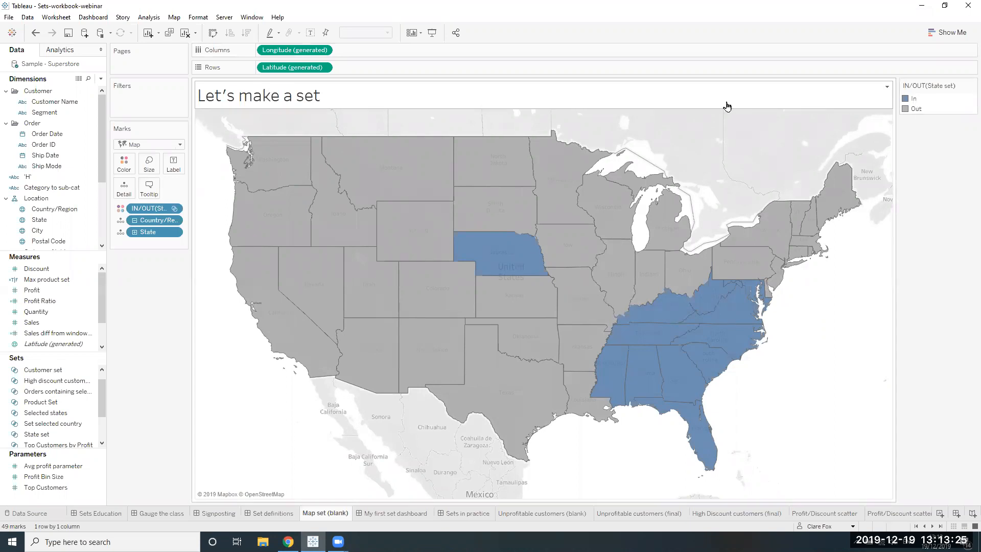
drag(150, 208, 141, 108)
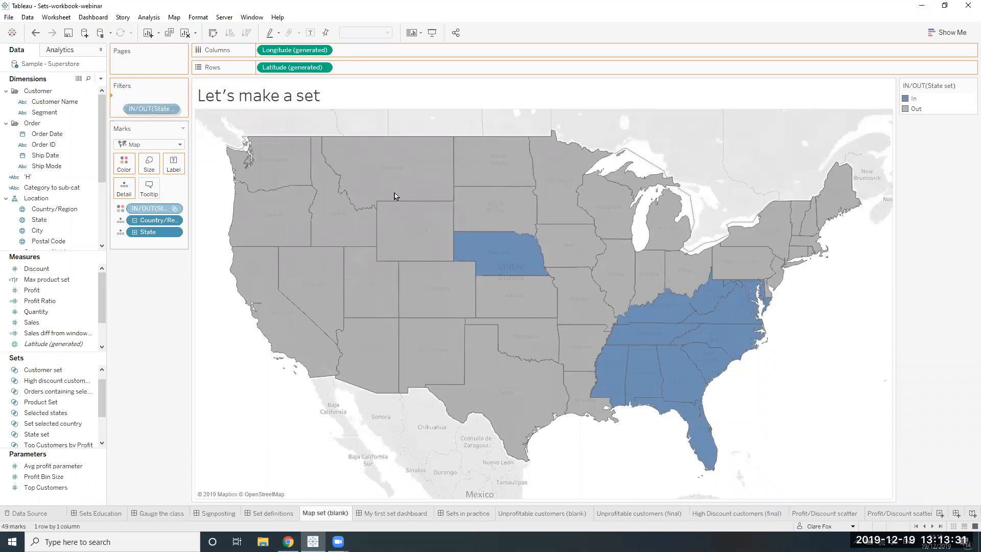
click(565, 397)
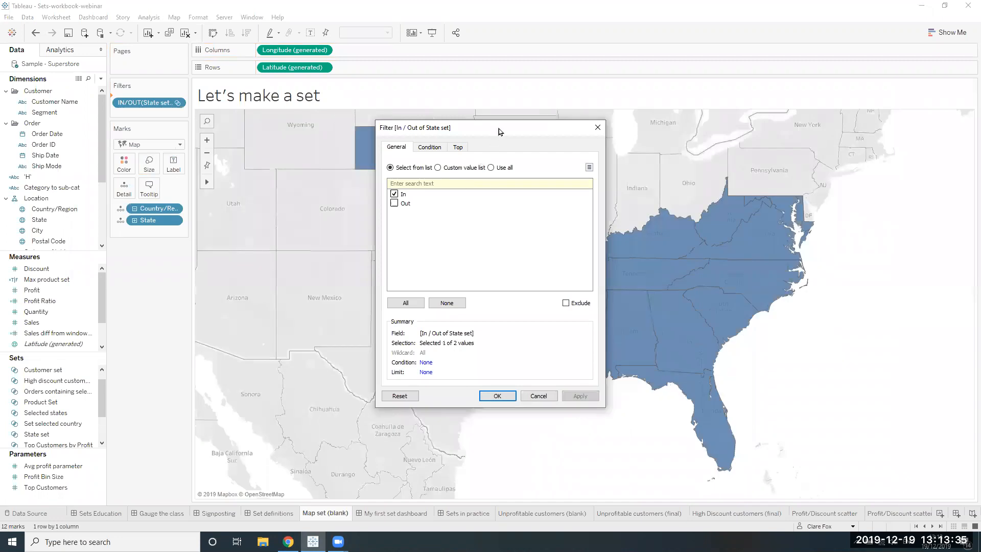
drag(498, 127, 979, 261)
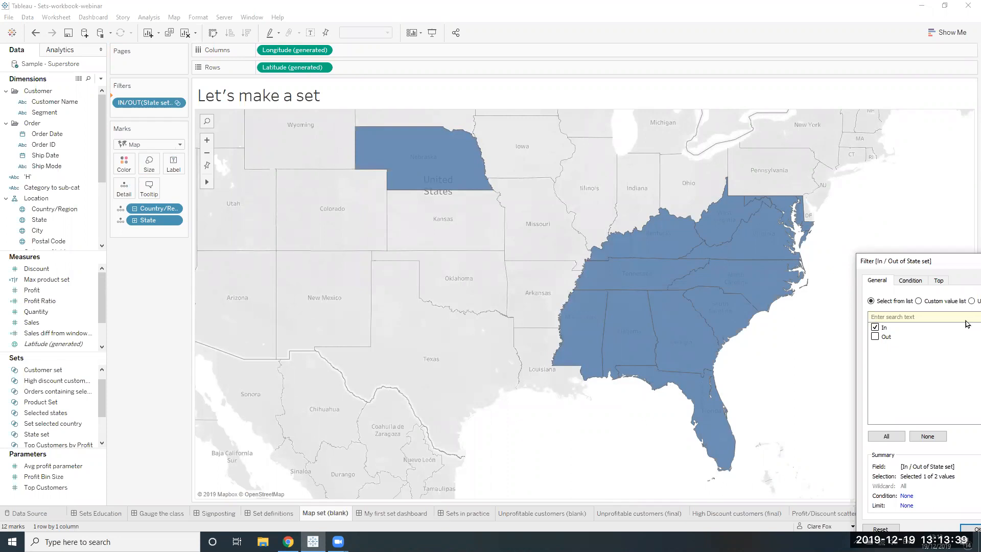
drag(892, 261, 642, 220)
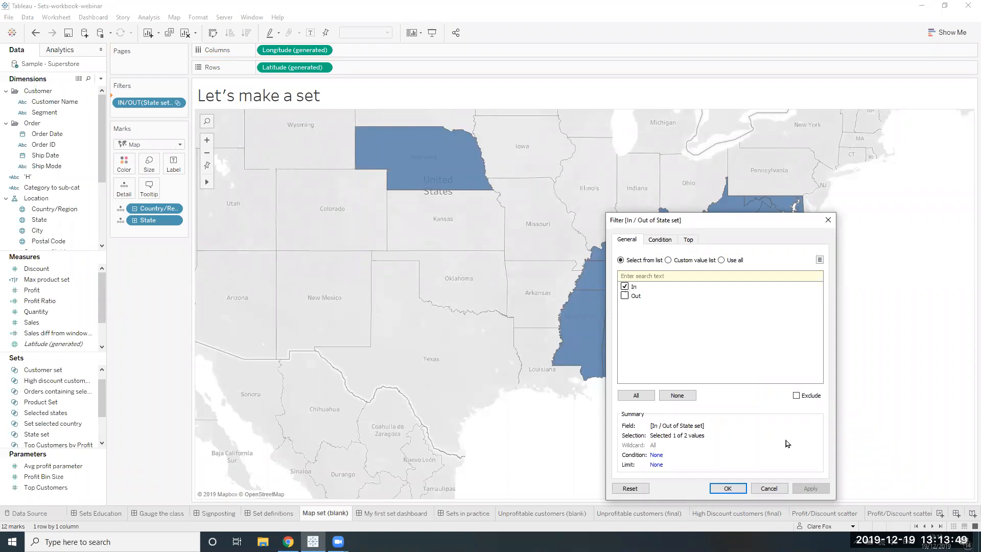
click(771, 487)
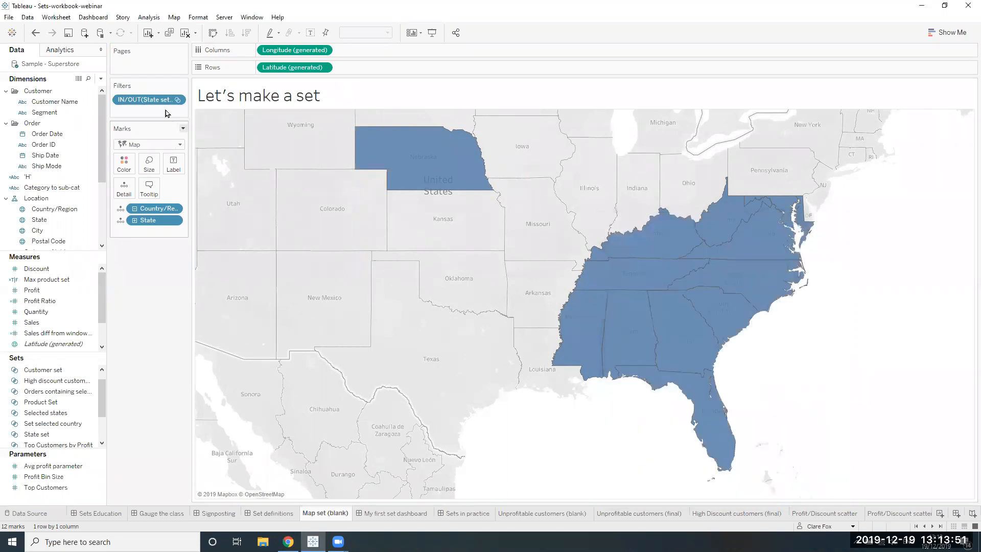
drag(144, 101, 117, 171)
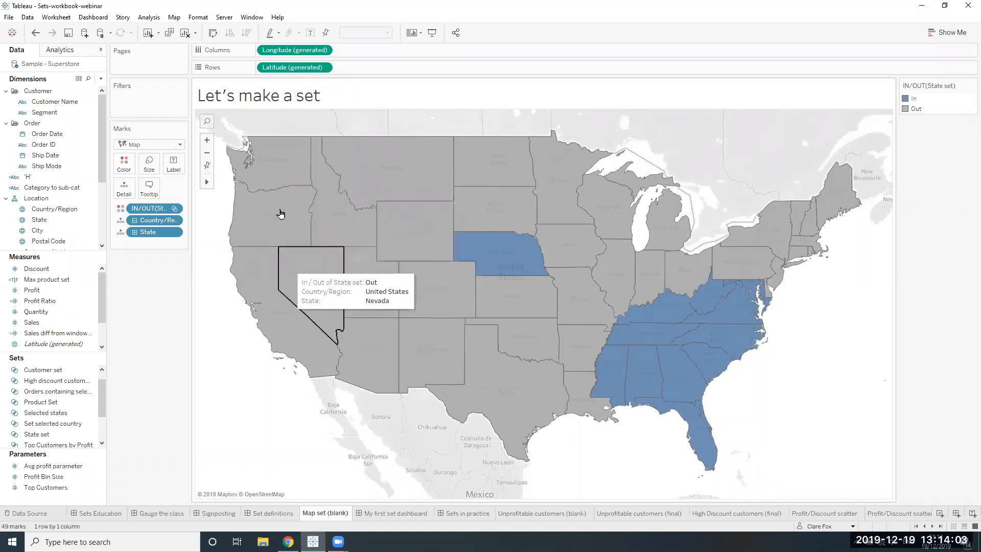
Lasso the western states from Washington and Montana down to New Mexico, including Nebraska, and add them to State set
mouse_move(208, 263)
mouse_down()
mouse_move(326, 153)
mouse_move(462, 250)
mouse_move(236, 361)
mouse_up()
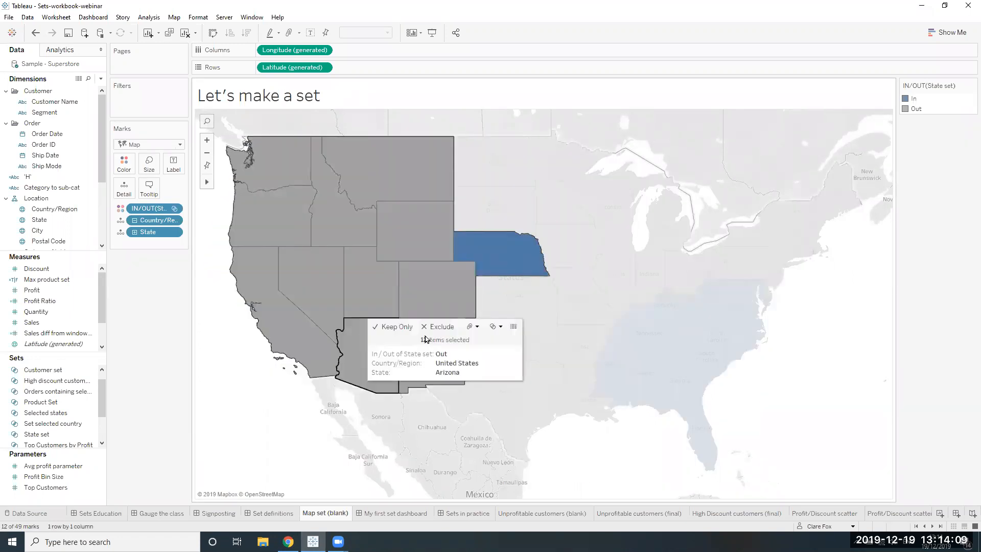
click(520, 381)
click(752, 357)
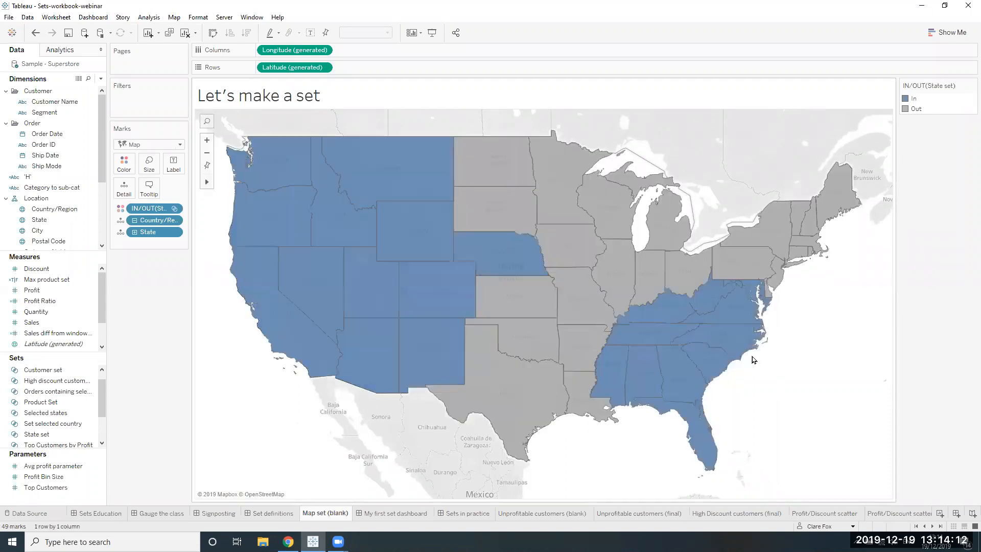
Remove Utah from State set on the map and clear the selection
click(376, 290)
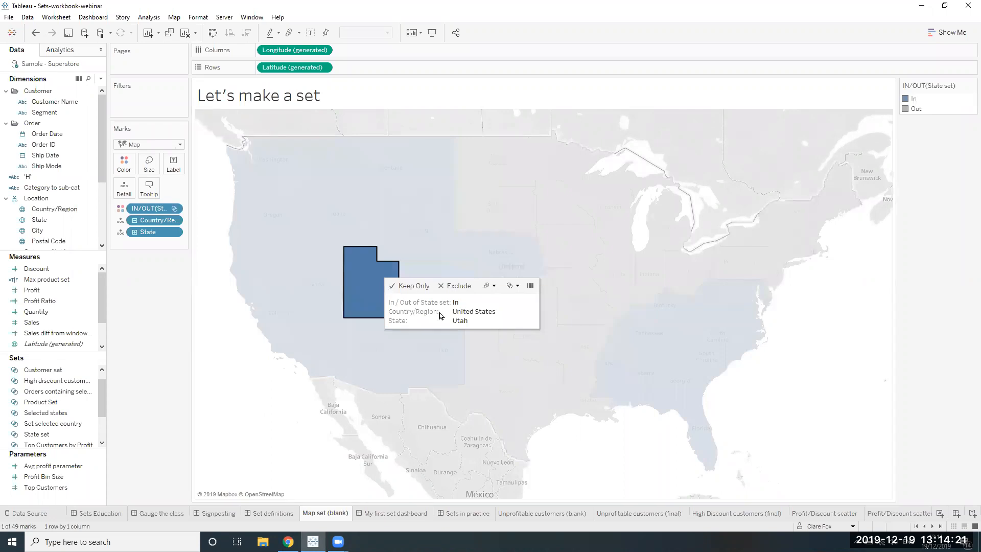
click(513, 285)
click(576, 378)
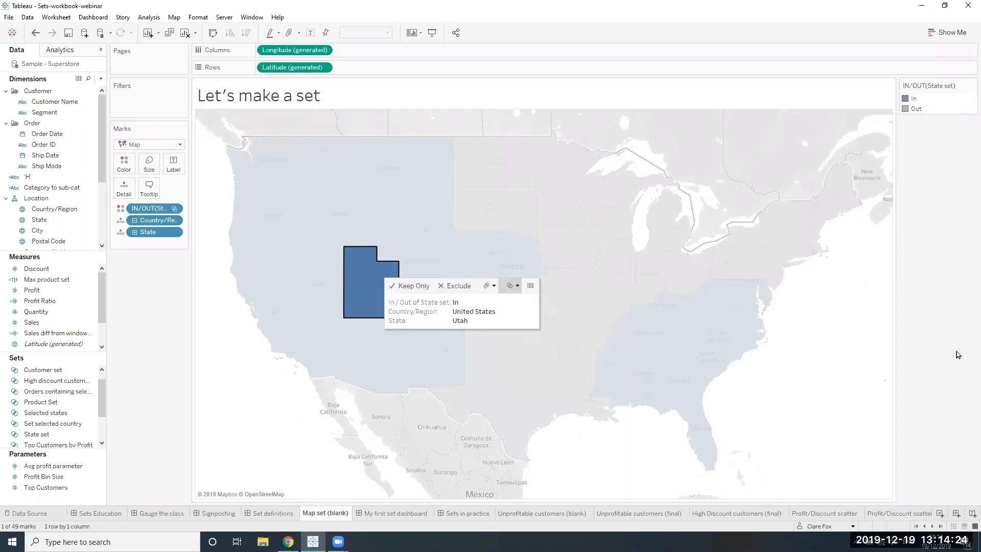
click(870, 366)
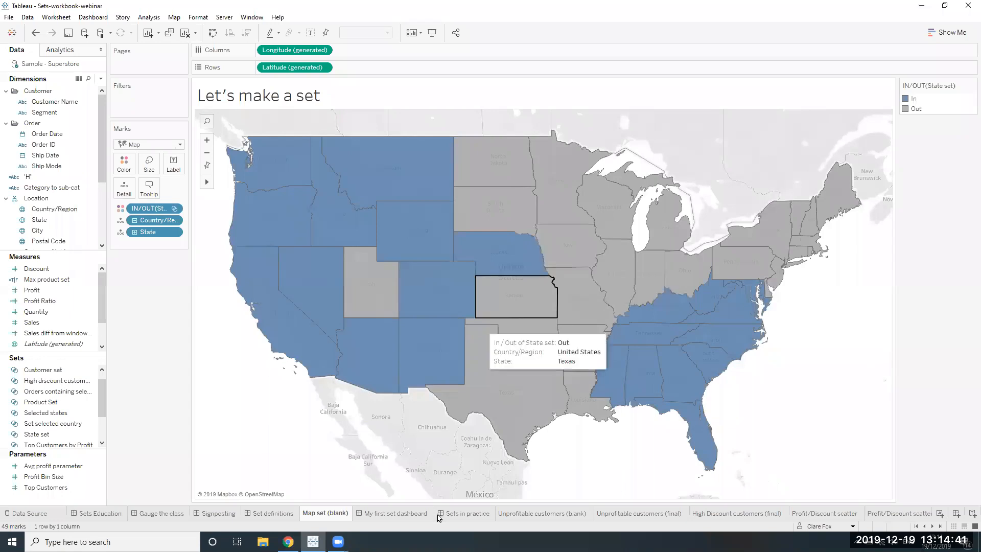
On the My first set dashboard, remove Nevada from the Selected states set through the map and clear the selection
click(377, 513)
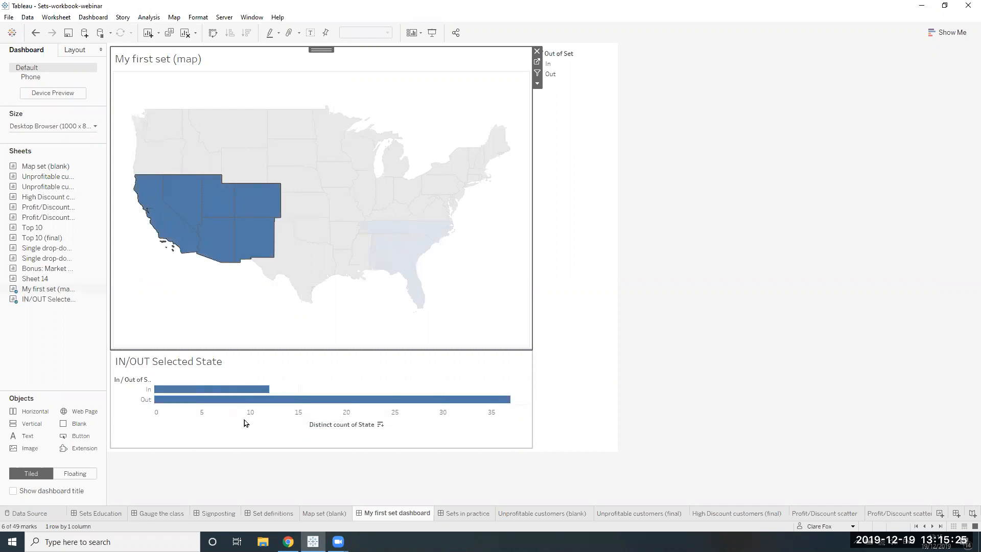
click(197, 211)
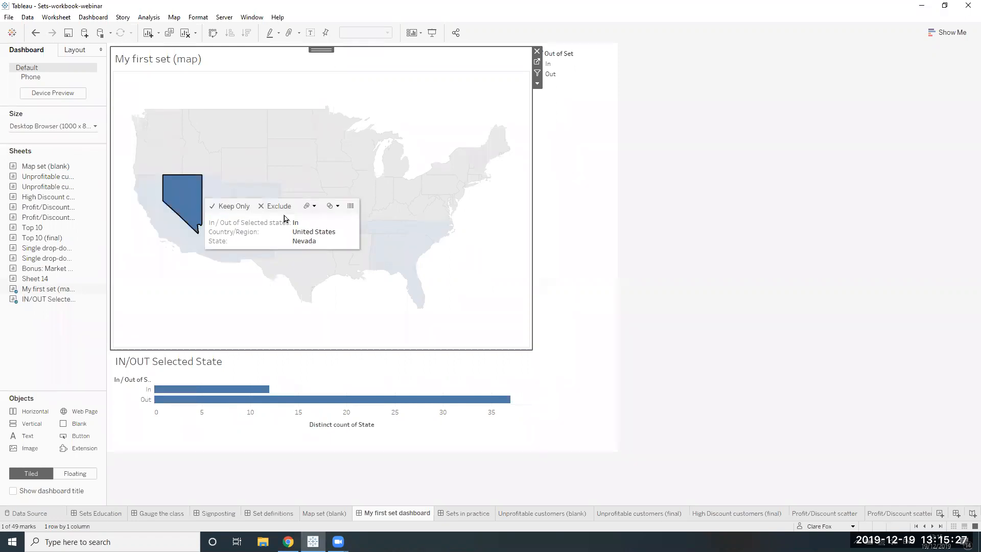
click(331, 206)
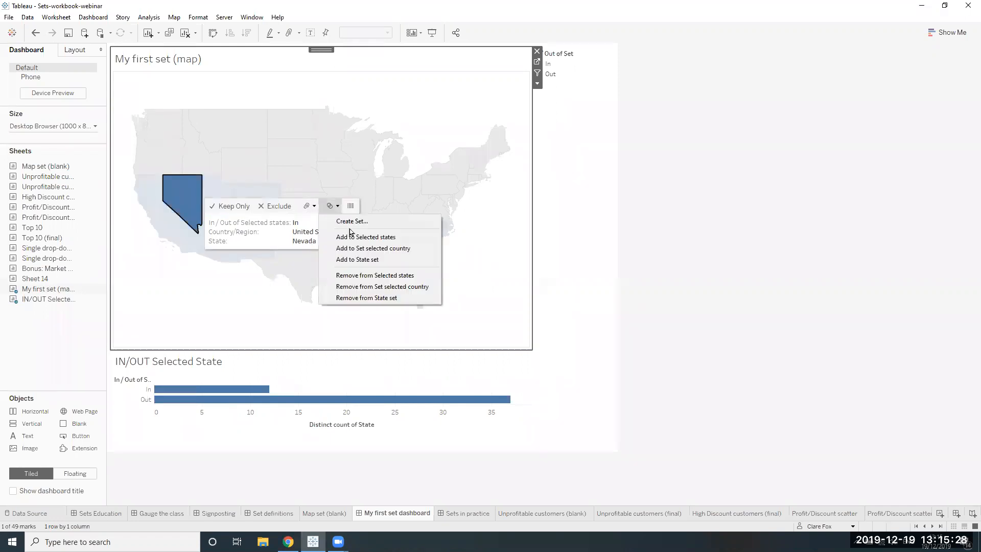
click(365, 278)
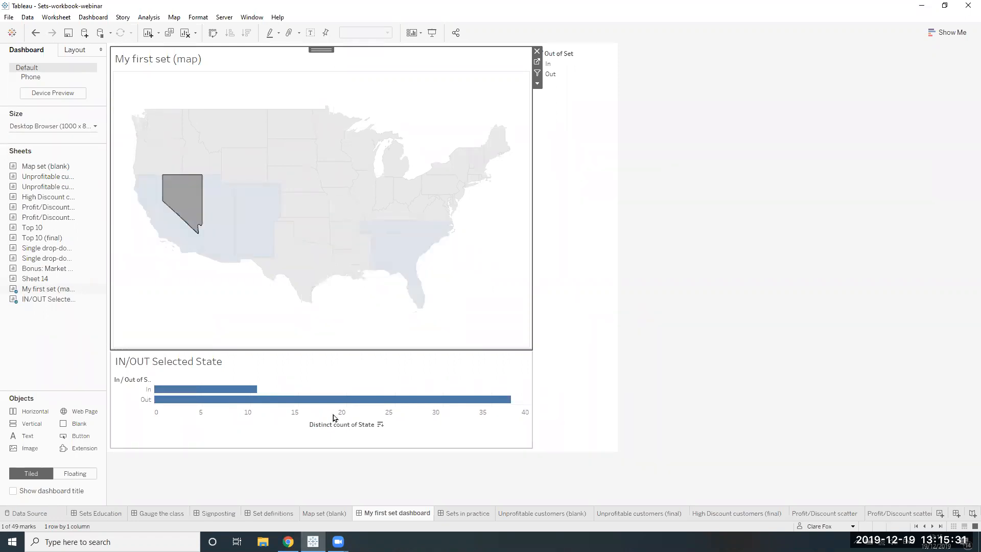
click(312, 321)
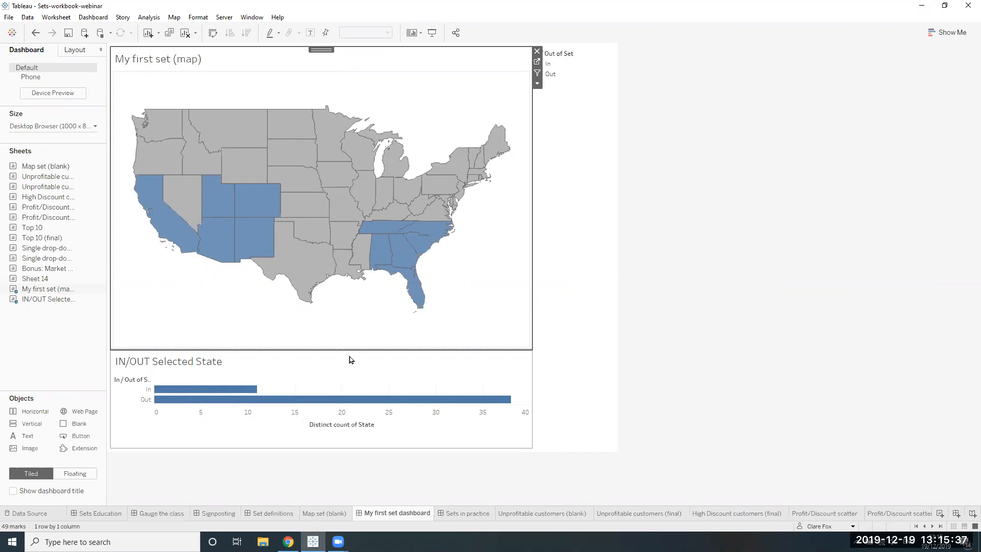
mouse_move(358, 403)
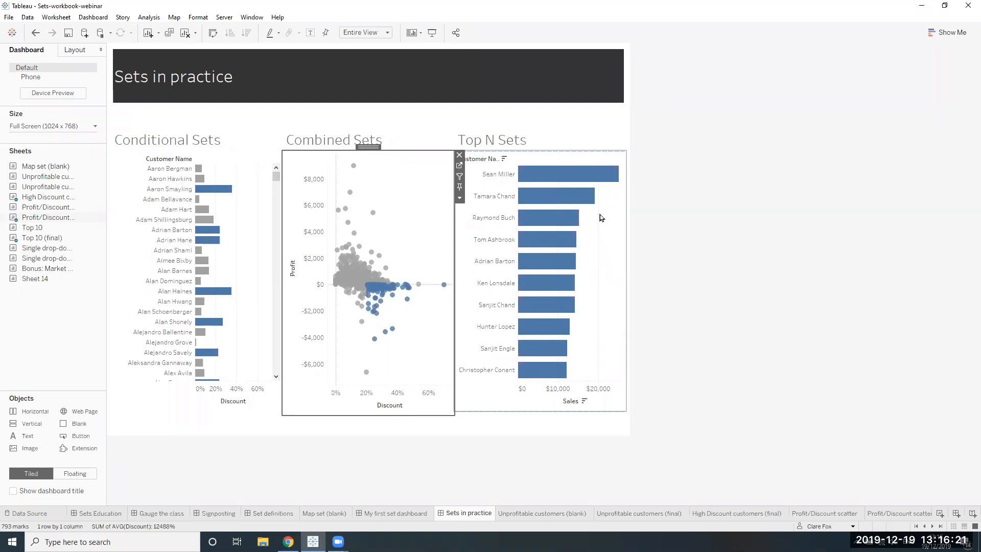
On the Unprofitable customers (blank) sheet, start a Customer Name set called Loser customers that uses all values
click(549, 514)
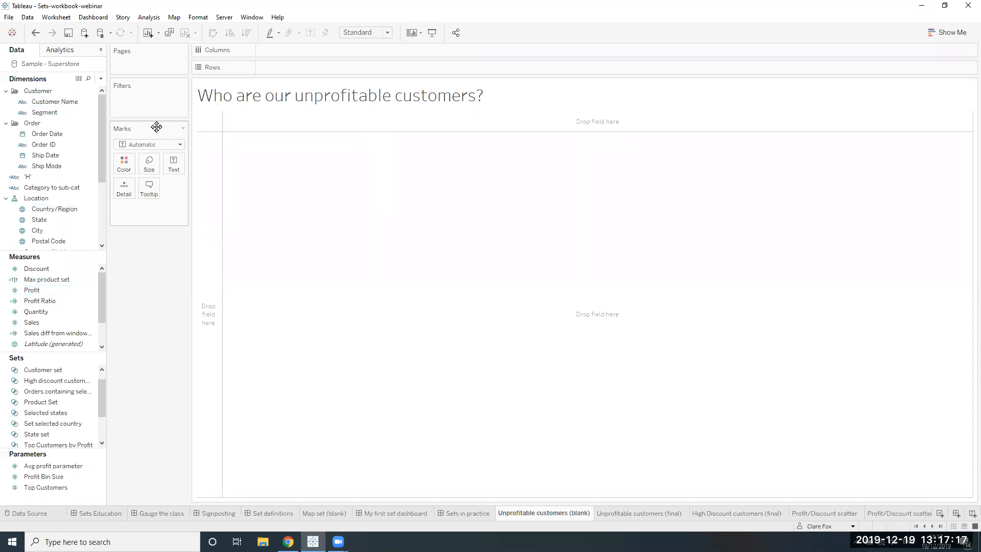
right_click(90, 102)
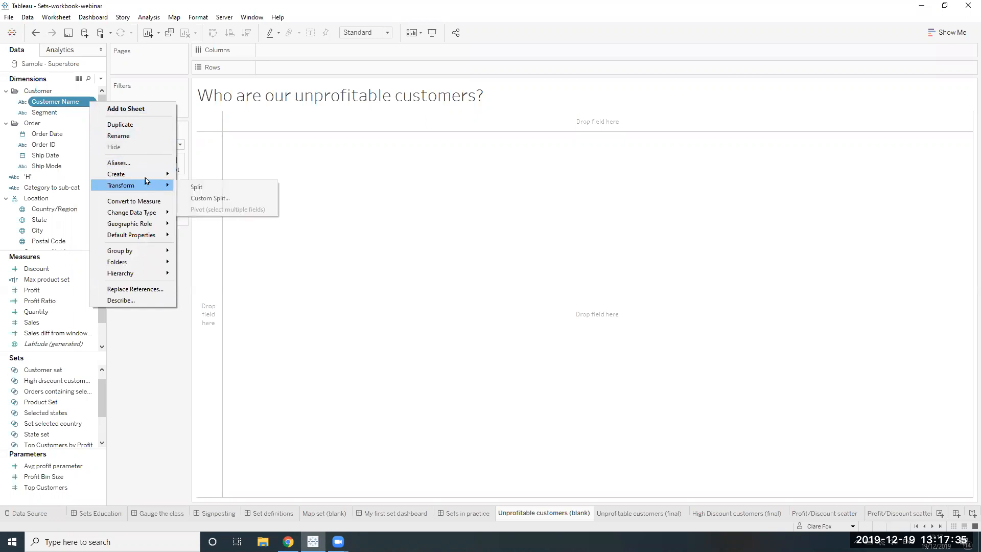
mouse_move(146, 174)
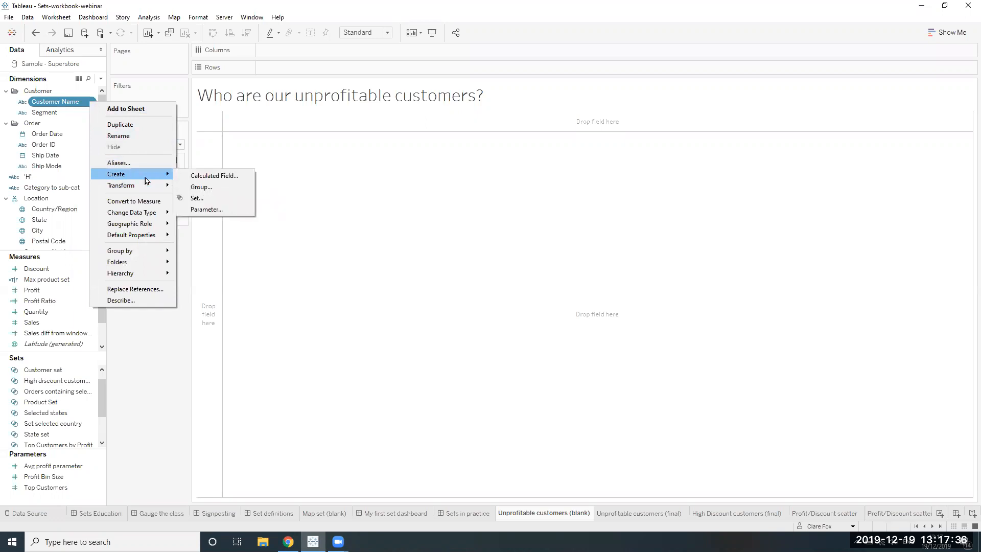
click(211, 202)
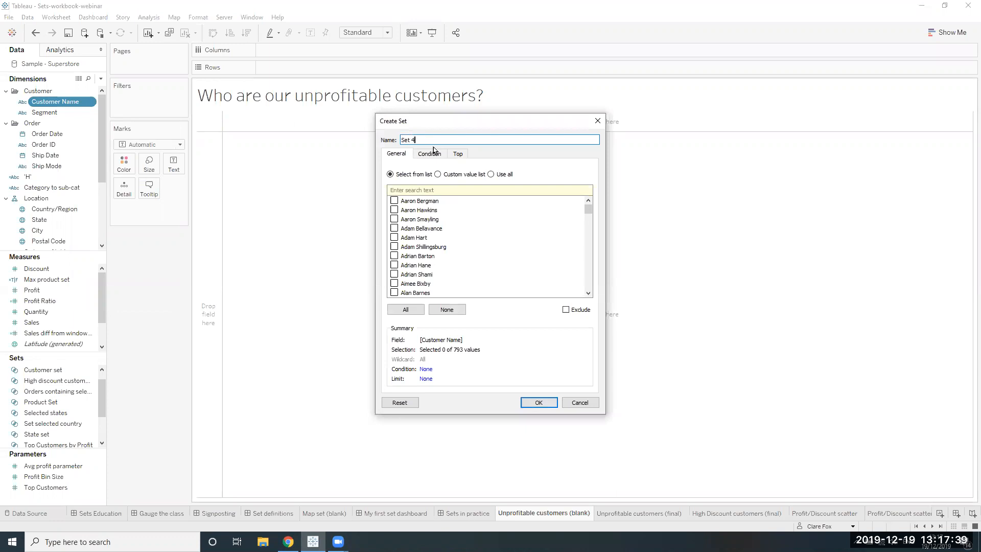
drag(426, 140, 389, 143)
text(Loser customers)
click(490, 174)
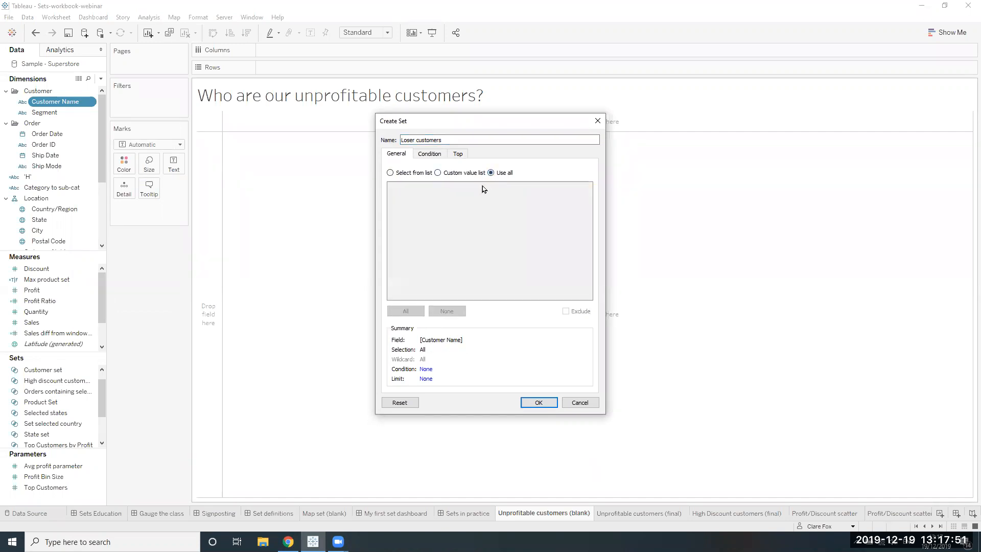
Add a by-field condition to the Loser customers set for sum of Profit below 0, and create the set
click(423, 157)
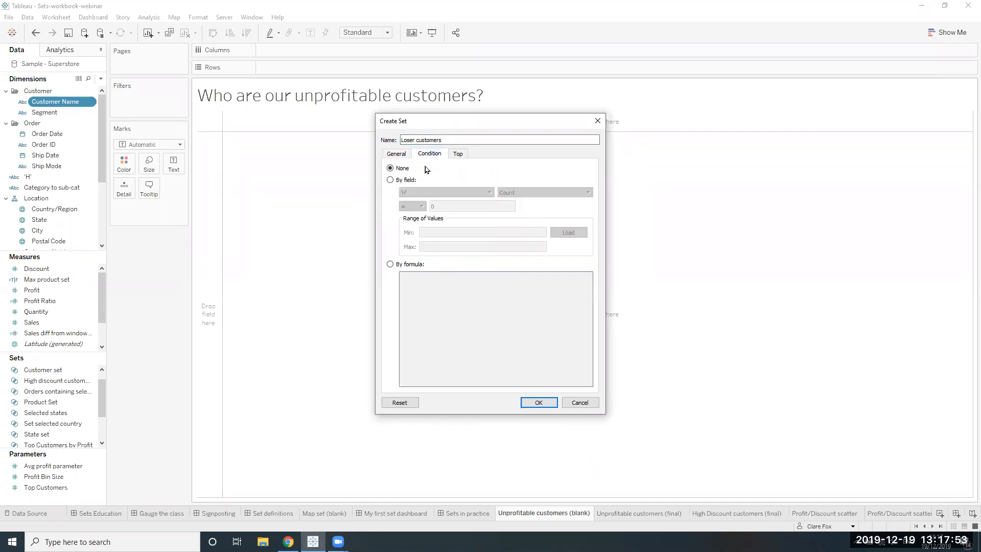
click(391, 180)
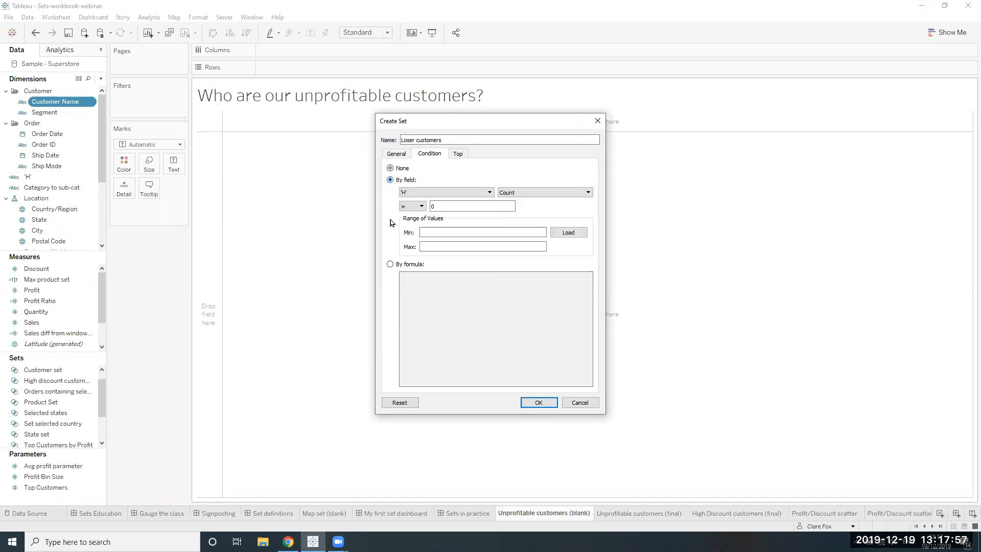
click(440, 191)
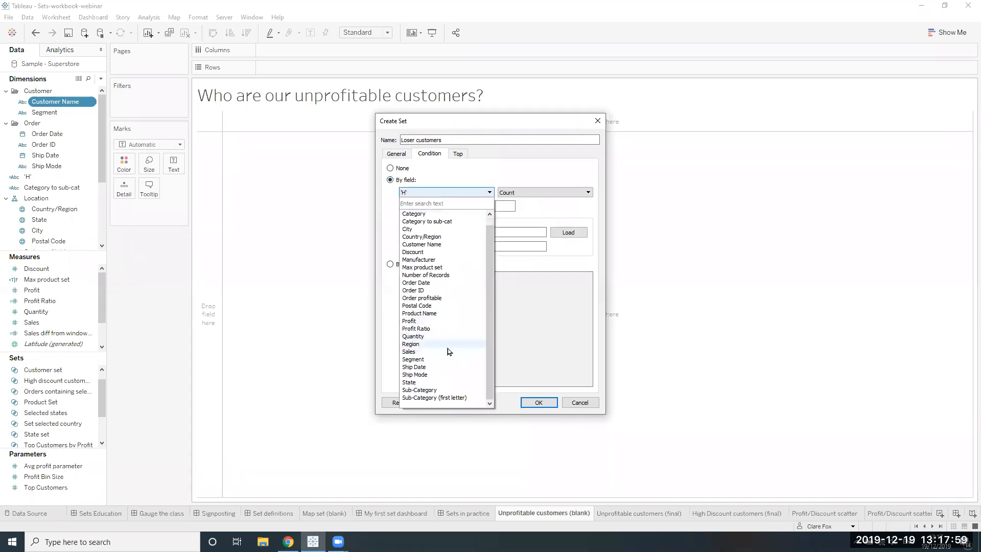
click(438, 321)
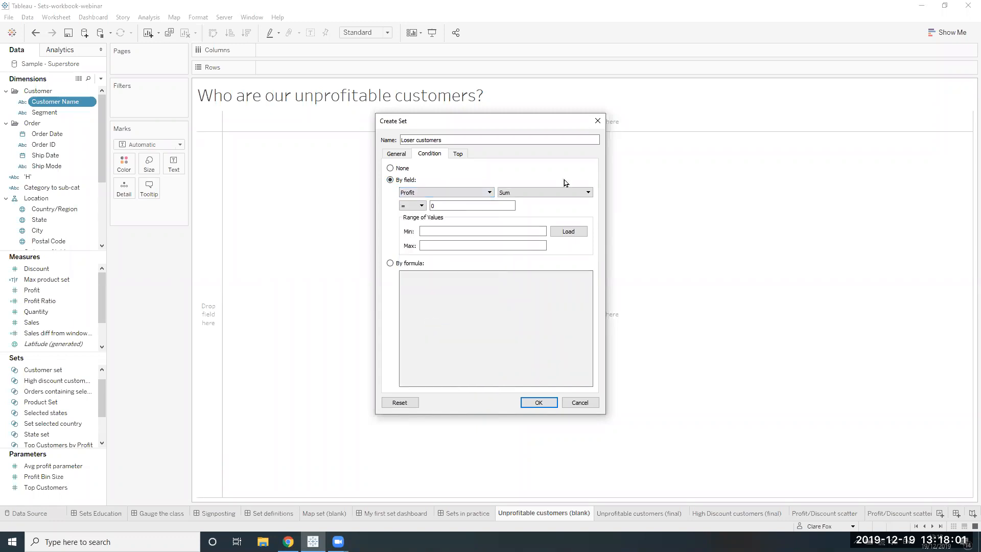
click(413, 205)
click(415, 228)
click(539, 402)
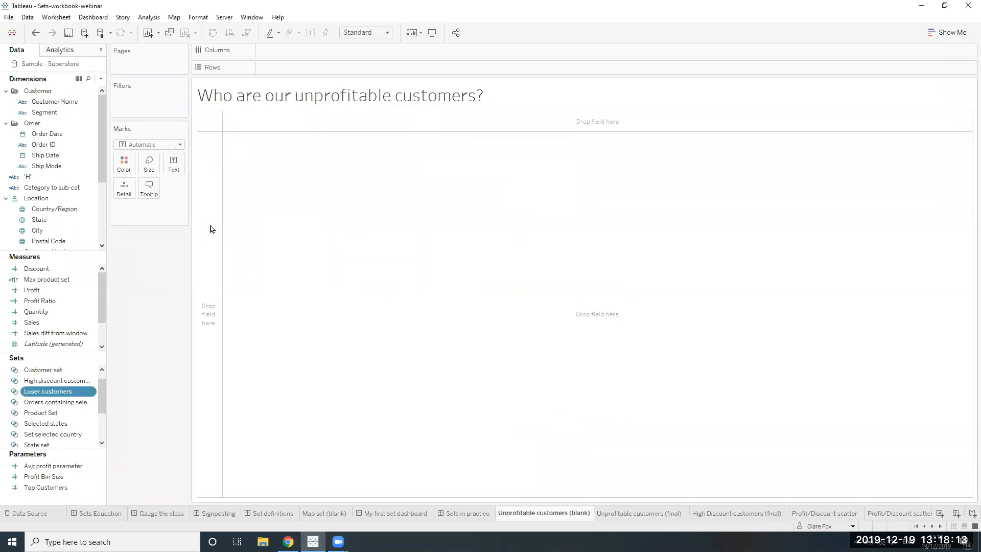
Build a bar chart of Profit in columns by Customer Name in rows, colored by the Loser customers set
drag(69, 102, 301, 68)
drag(31, 290, 342, 51)
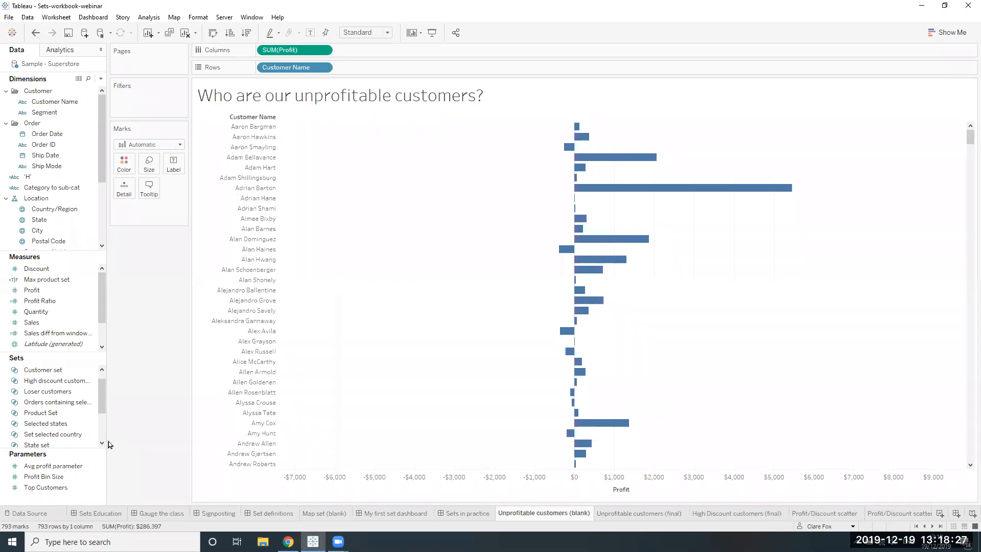
drag(56, 391, 127, 176)
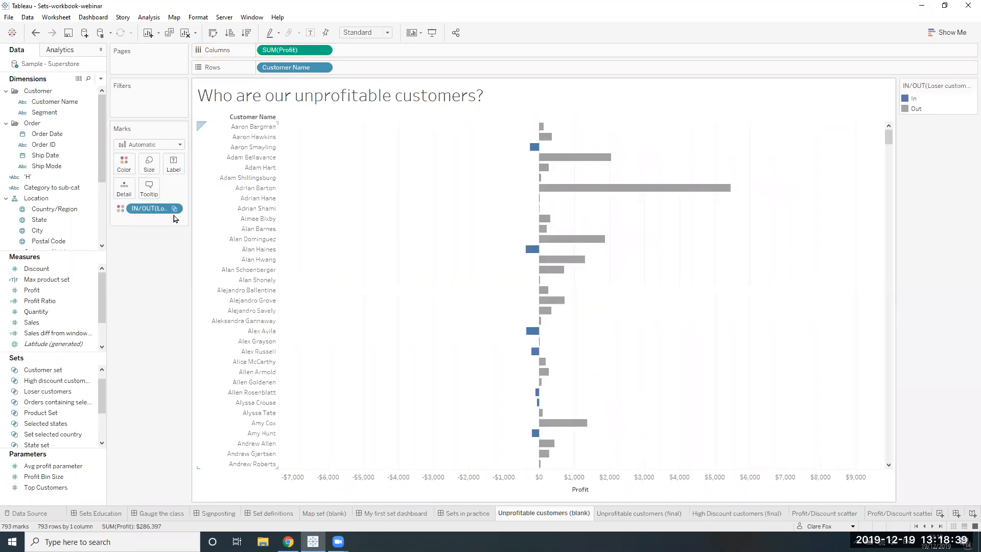
Sort the customers in ascending order of Profit and remove the Loser customers set from the color encoding
mouse_move(551, 158)
scroll(464, 277, down, 7)
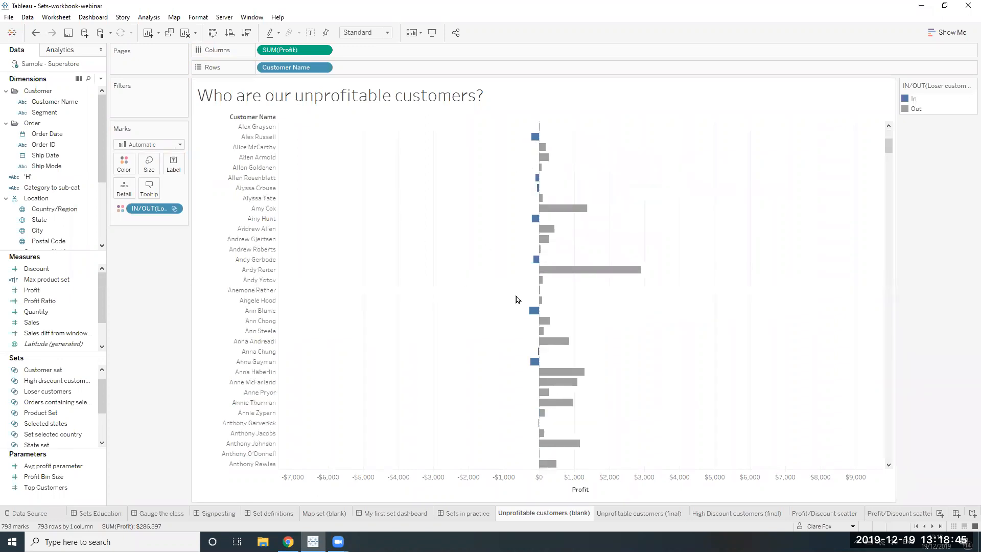
scroll(516, 297, down, 5)
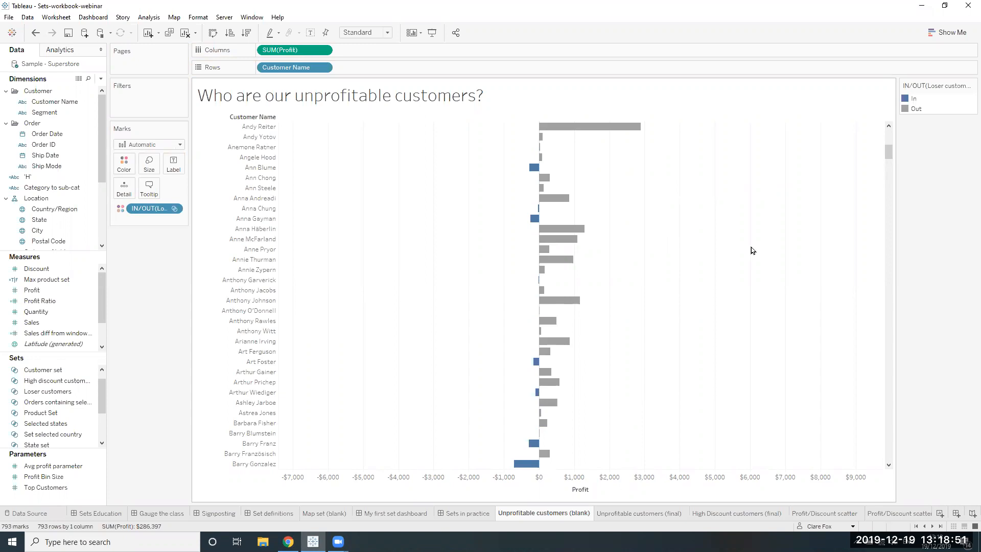
scroll(483, 225, up, 10)
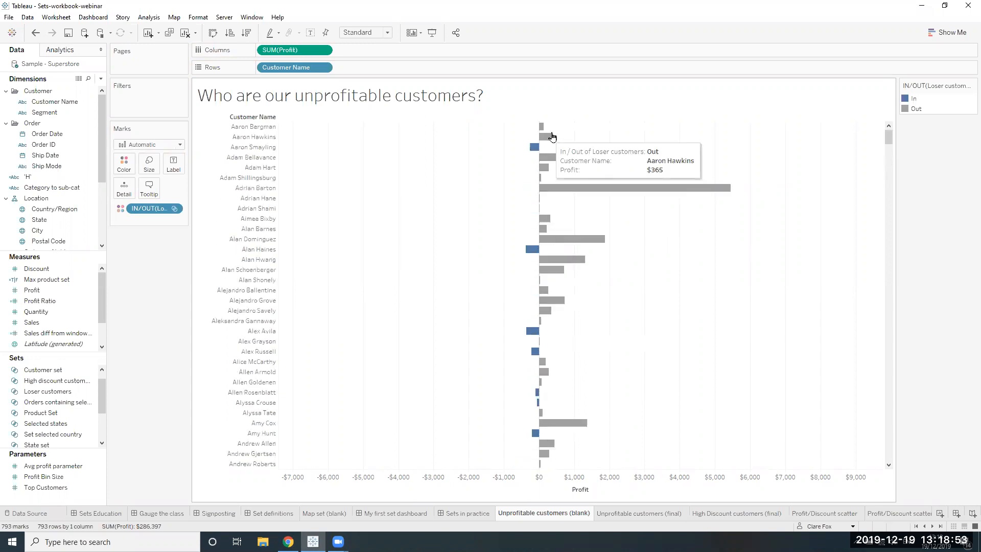
click(581, 117)
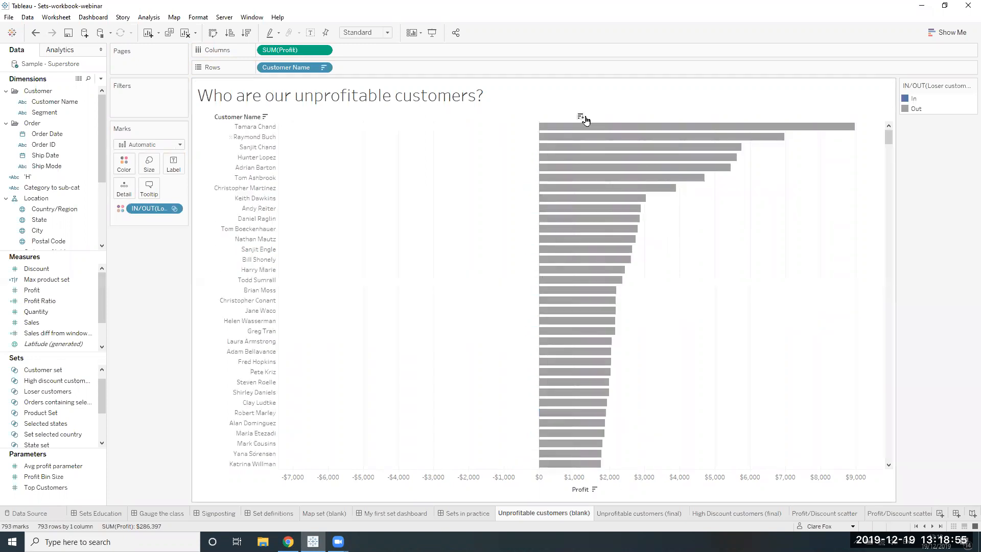
mouse_move(889, 139)
mouse_down()
mouse_move(873, 433)
mouse_move(883, 147)
mouse_move(757, 118)
mouse_up()
click(580, 119)
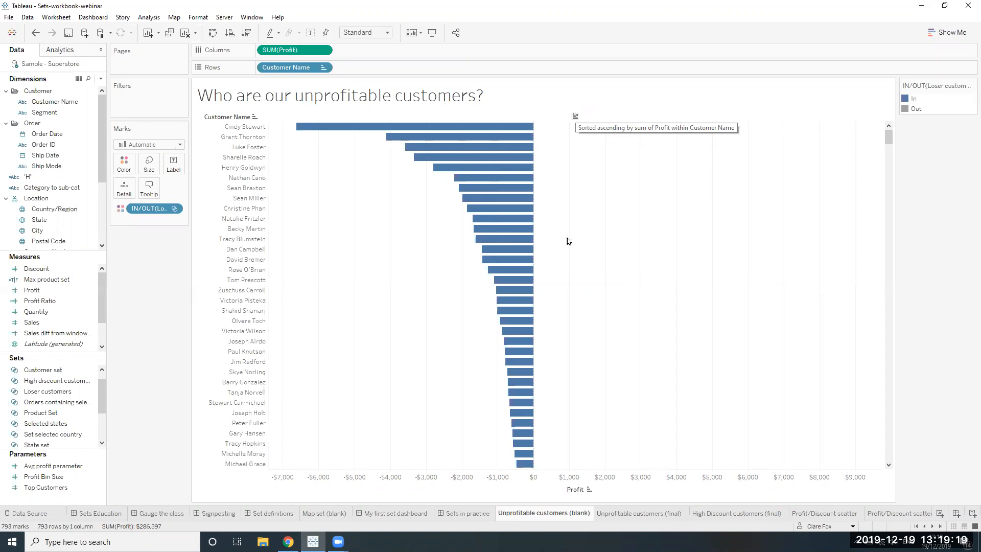
drag(148, 209, 151, 286)
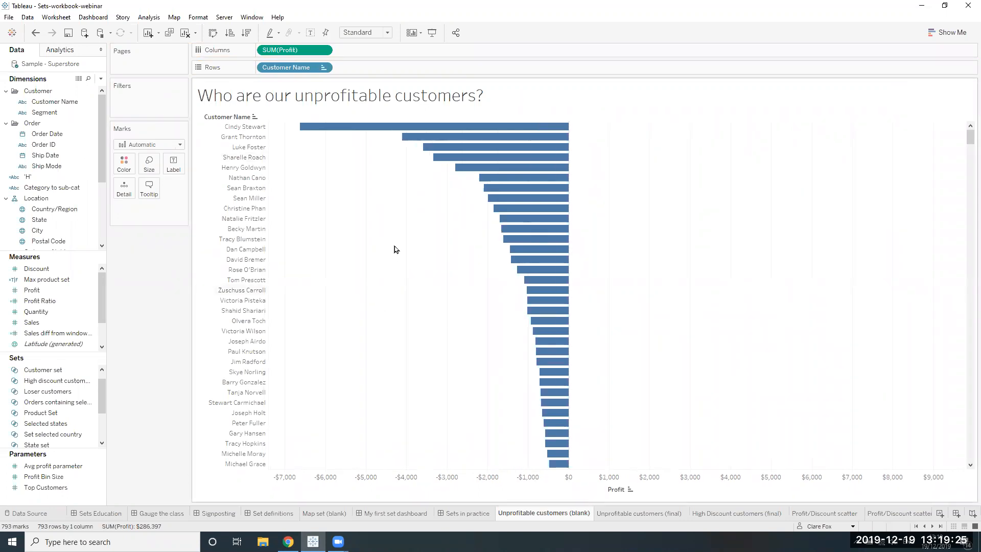
Try selecting the bars of the least profitable customers by hand for a set, and clear the selection
click(352, 129)
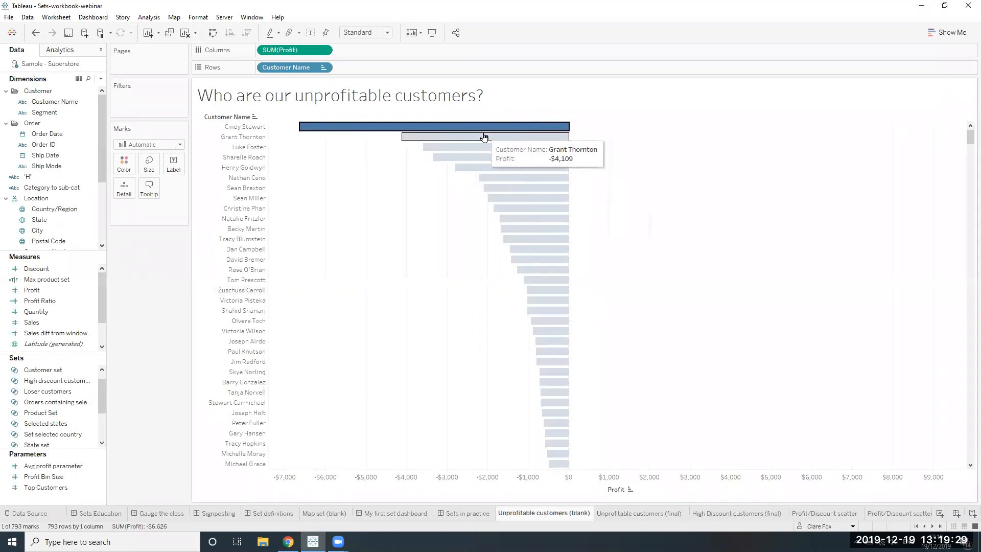
ctrl+click(484, 137)
ctrl+click(479, 148)
ctrl+click(479, 157)
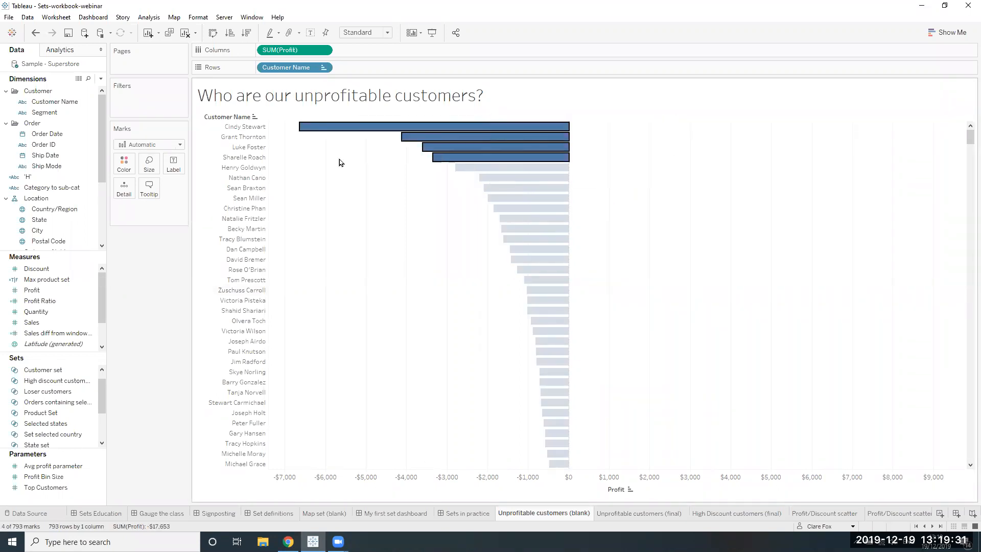
drag(287, 135, 561, 504)
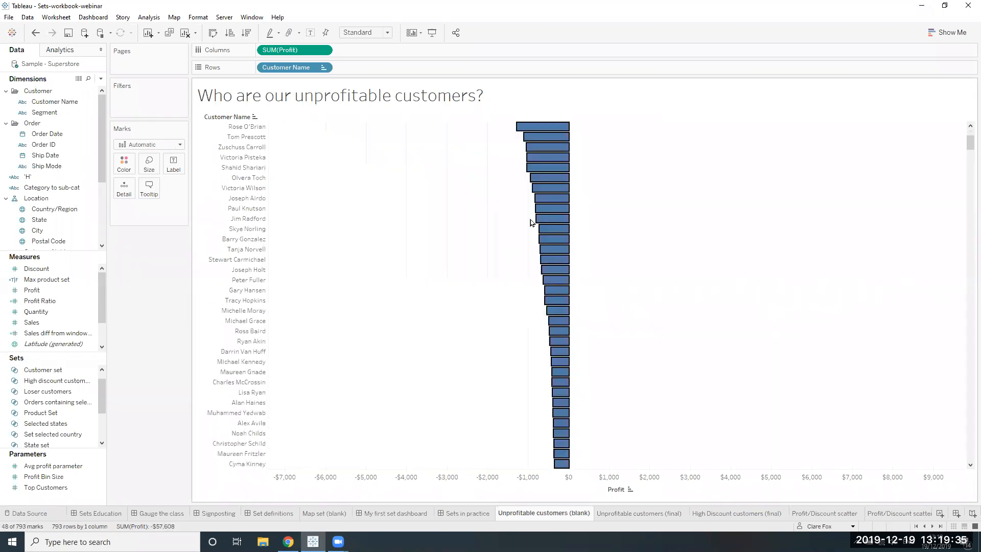
right_click(544, 213)
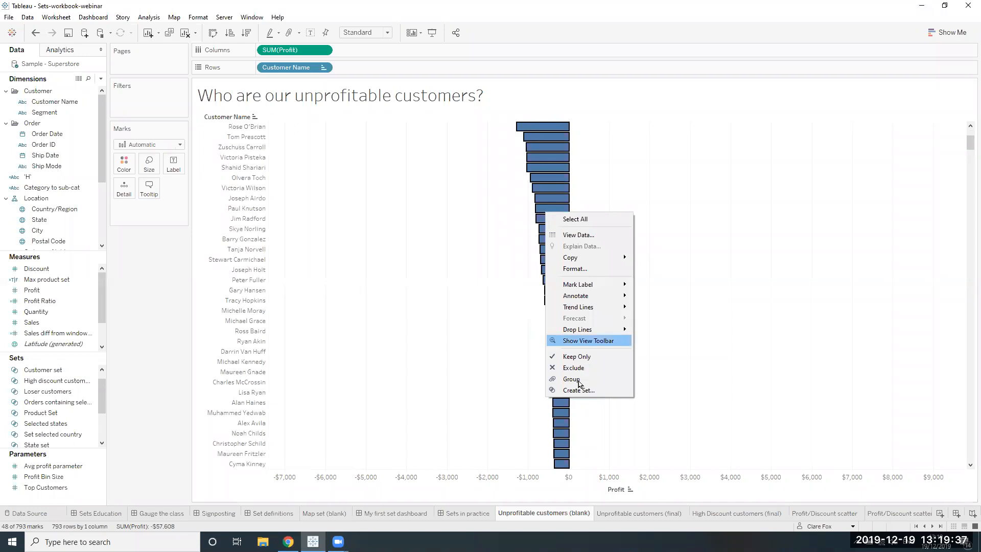
click(447, 273)
scroll(468, 257, up, 5)
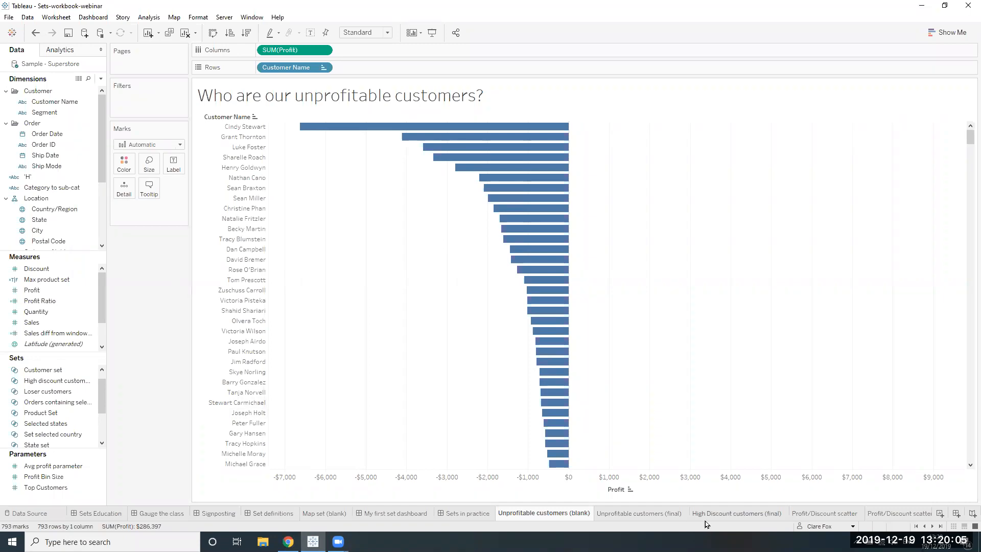
Add a new worksheet and start creating a set from the Customer Name dimension
mouse_move(705, 521)
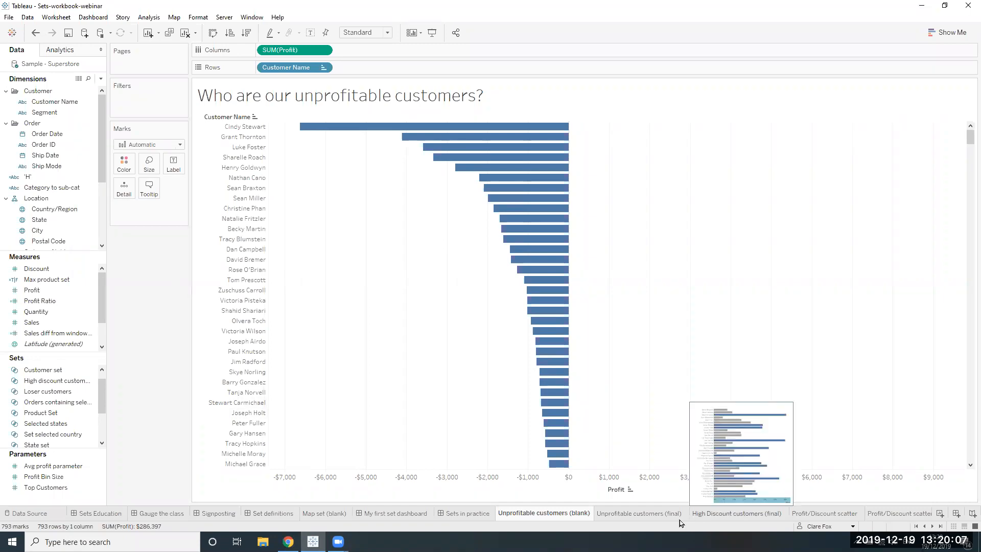
click(939, 513)
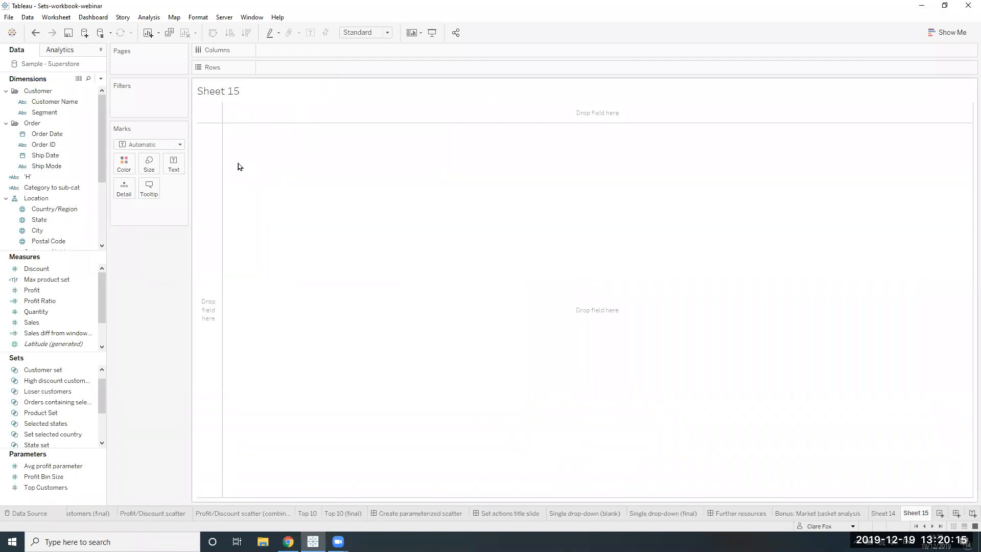
click(81, 104)
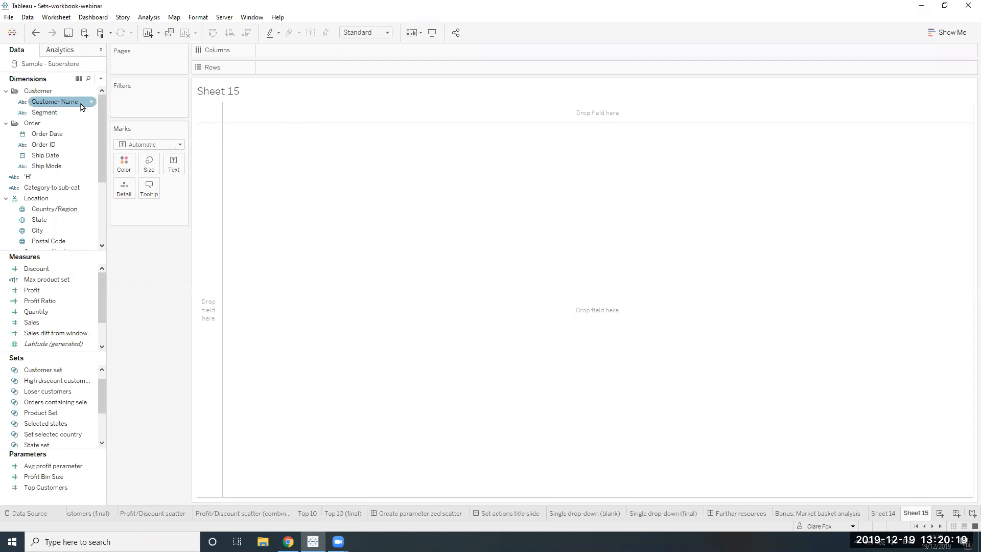
click(90, 101)
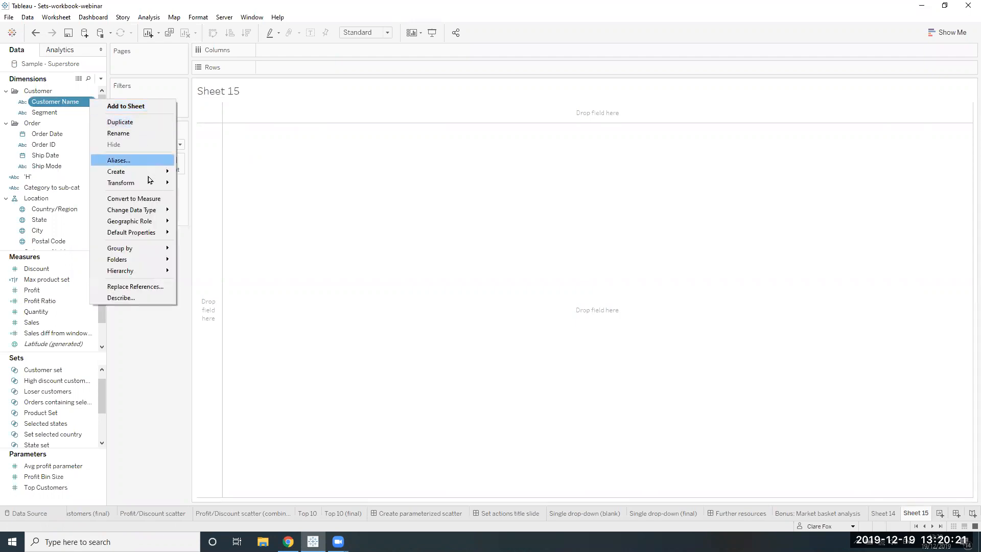
mouse_move(161, 171)
click(225, 195)
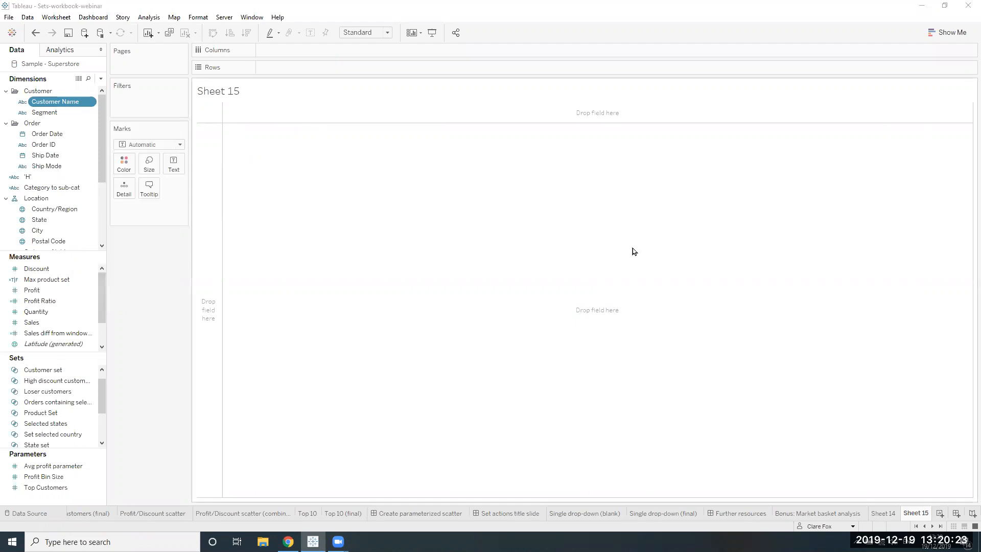
Give the new set a by-field condition of average Discount greater than 0.2
click(430, 154)
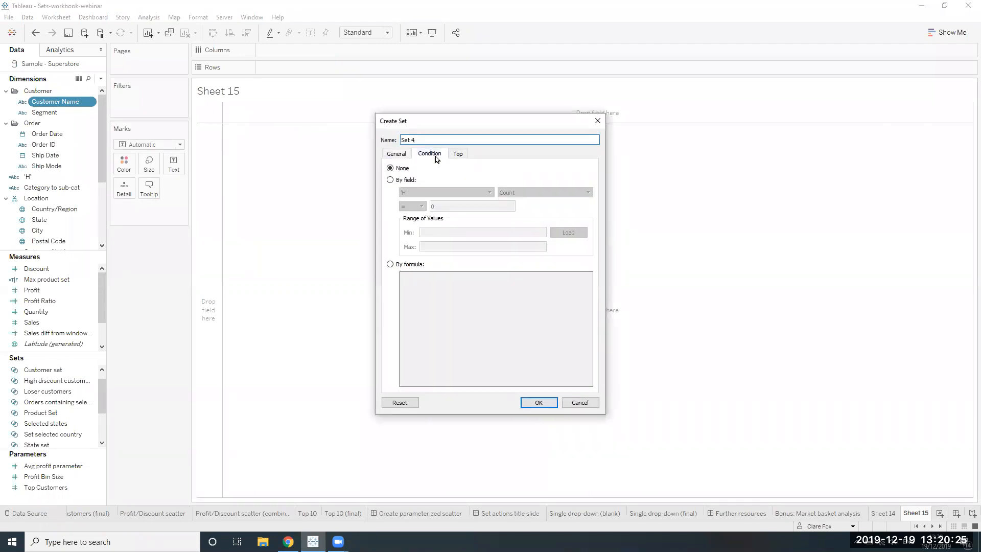
click(396, 181)
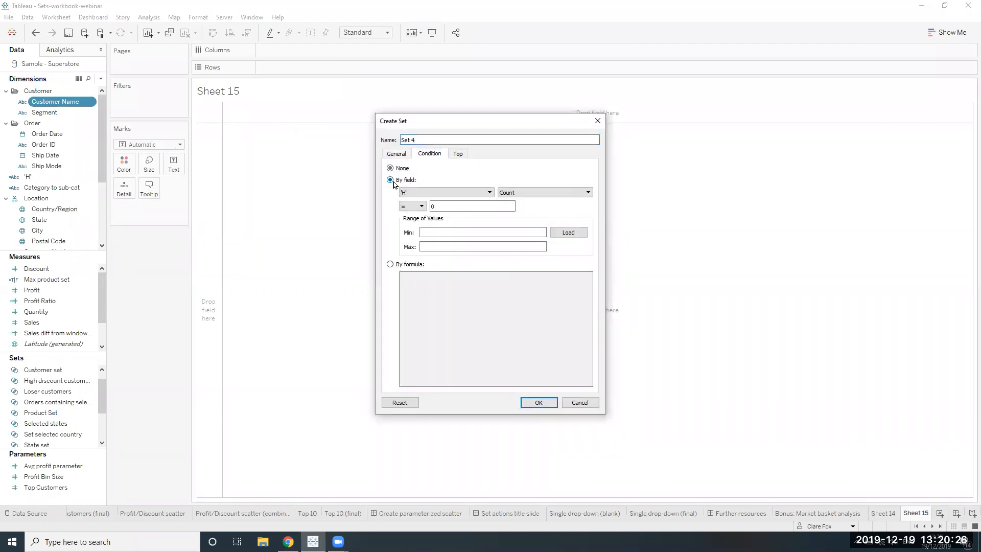
click(470, 192)
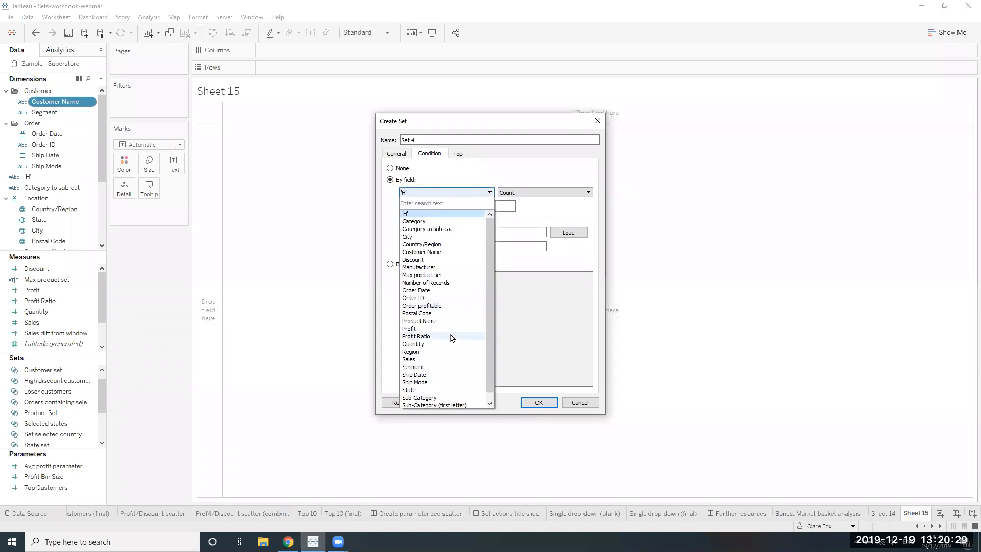
click(452, 260)
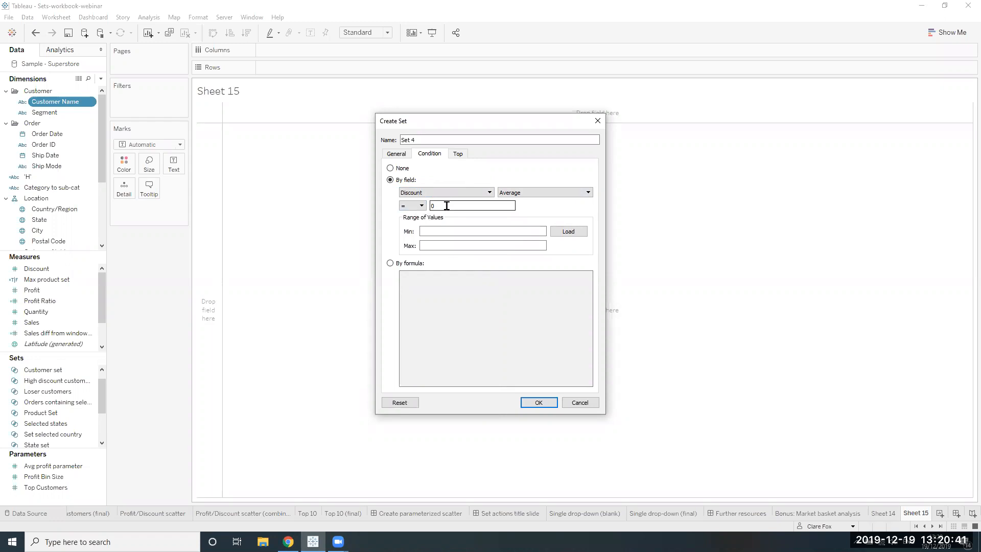
click(414, 207)
click(415, 240)
text(.2)
Name the set "Big discount customers" and create it
drag(466, 138, 385, 138)
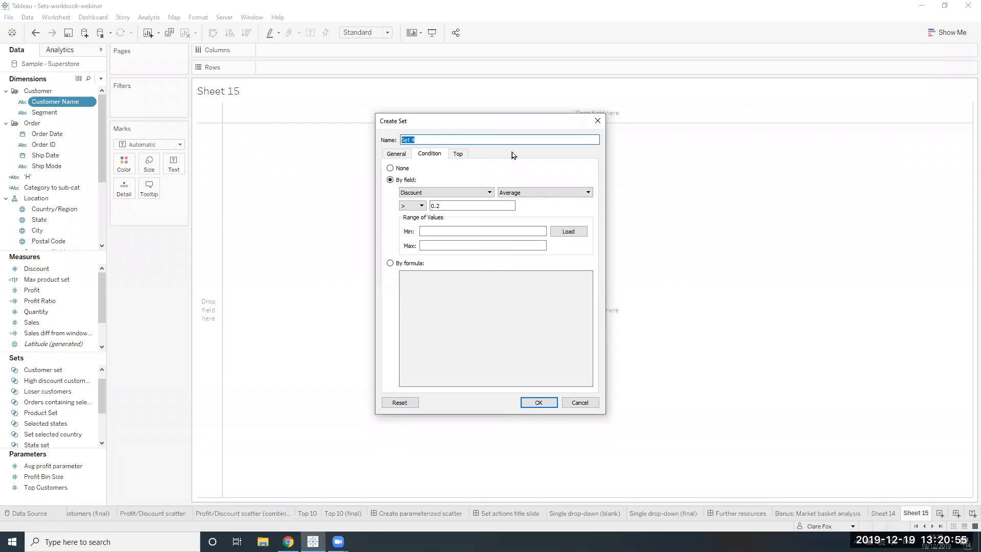
text(Big discount customers)
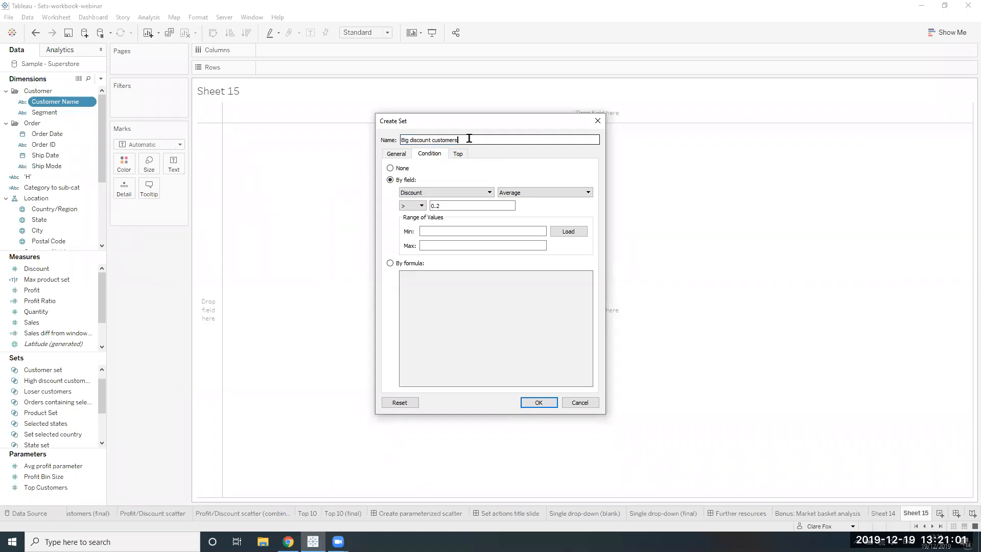
drag(464, 140, 431, 145)
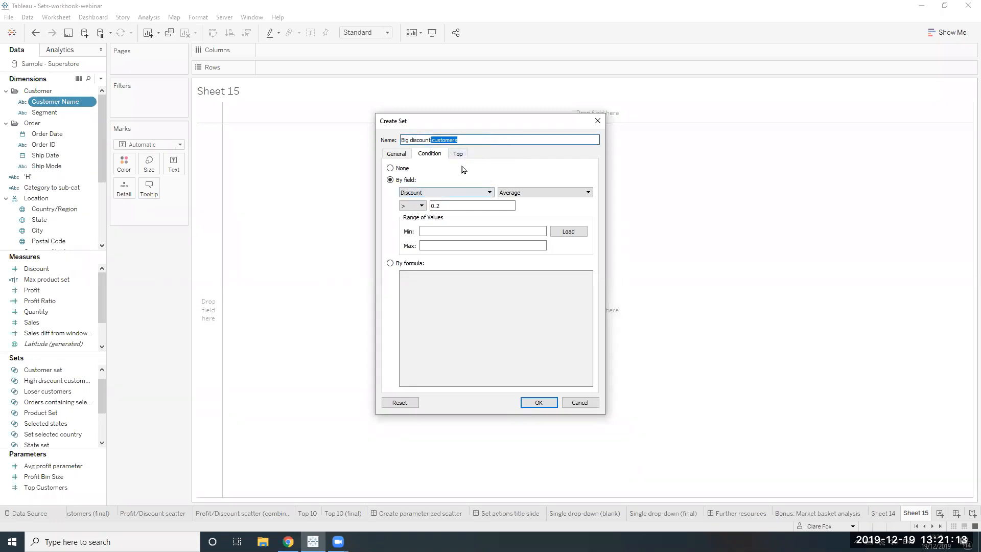
click(544, 405)
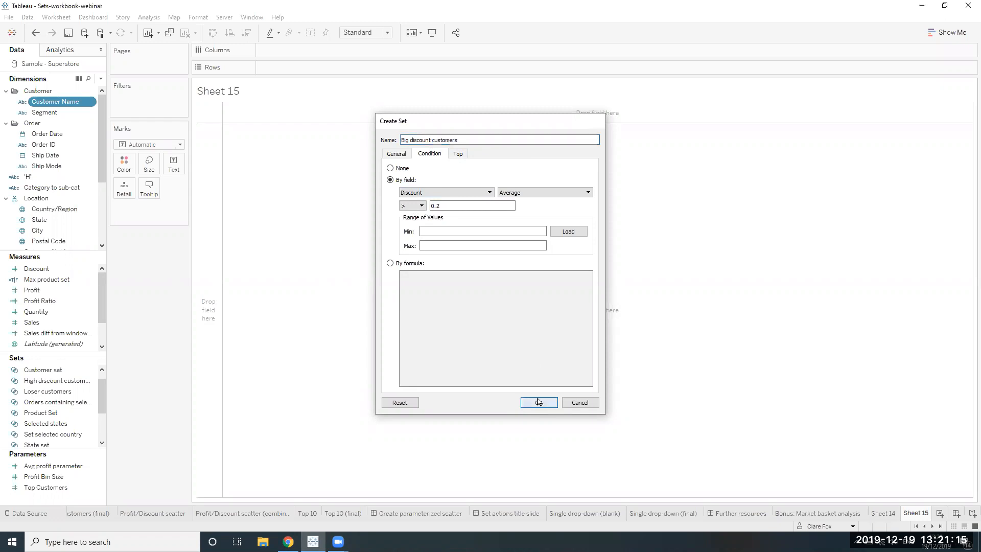
Build a bar chart of average Discount in columns by Customer Name in rows, colored by the Big discount customers set
drag(237, 95, 329, 72)
click(59, 313)
drag(46, 268, 321, 53)
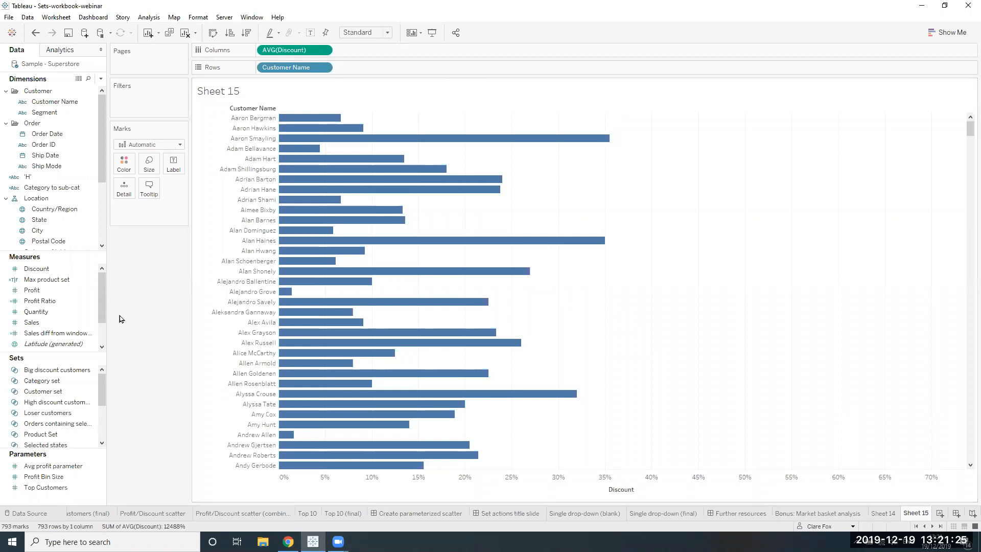
click(66, 421)
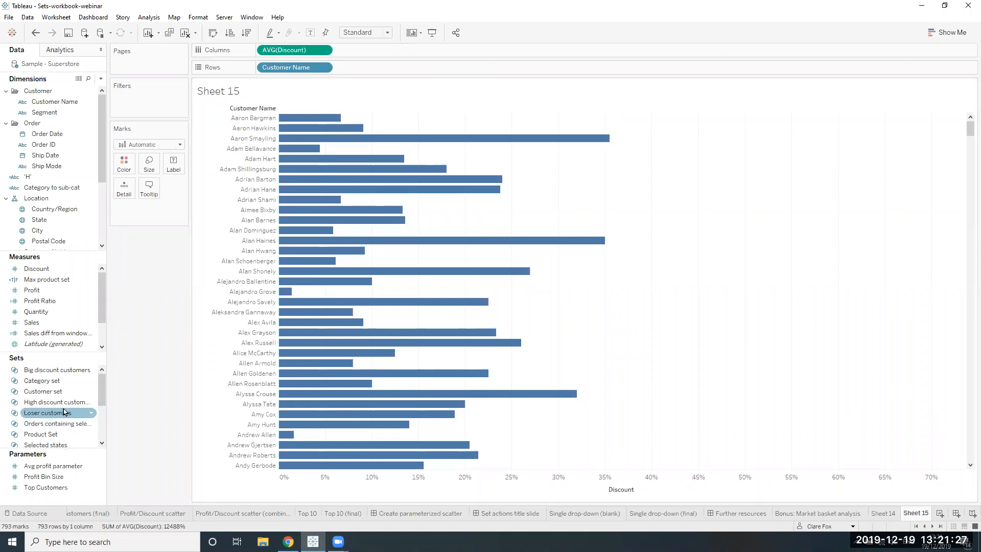
drag(56, 370, 125, 164)
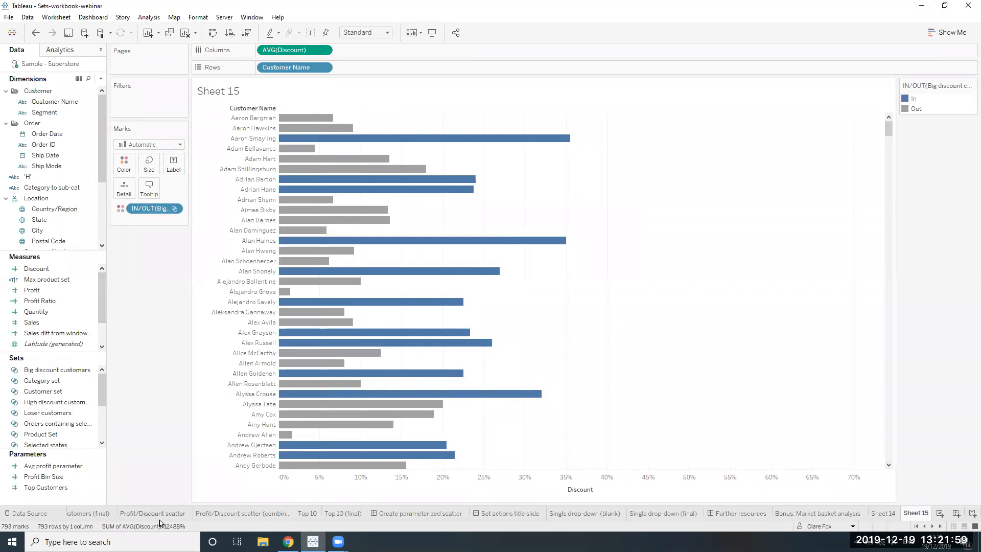
On a new worksheet, build a scatter plot of Profit in columns against average Discount in rows, with Customer Name as detail
click(939, 514)
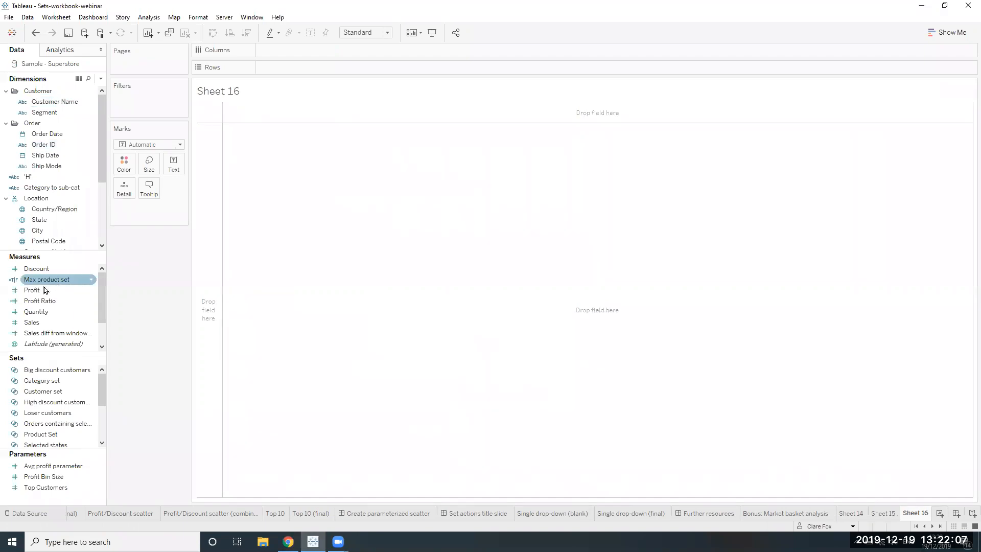
drag(45, 290, 349, 56)
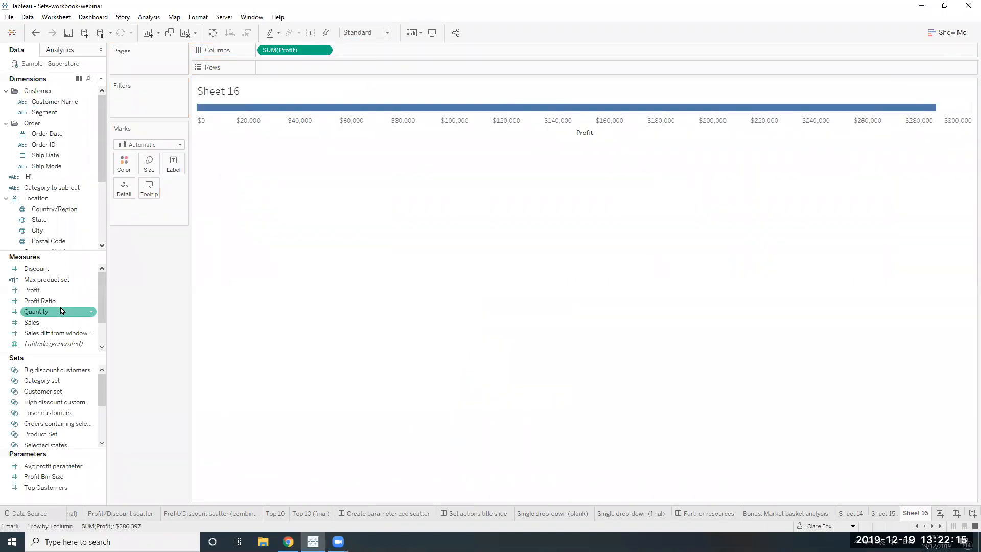
drag(52, 277, 320, 72)
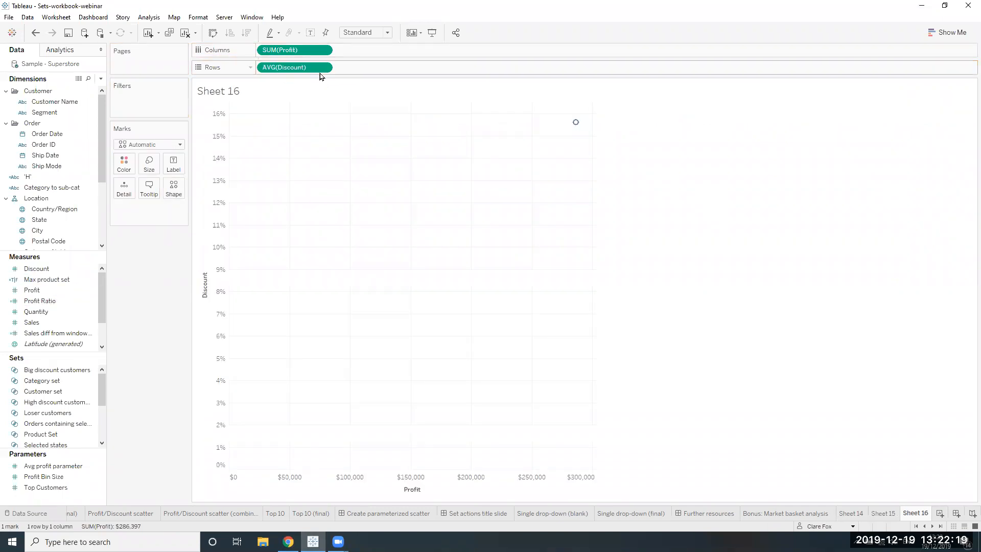
drag(56, 105, 125, 194)
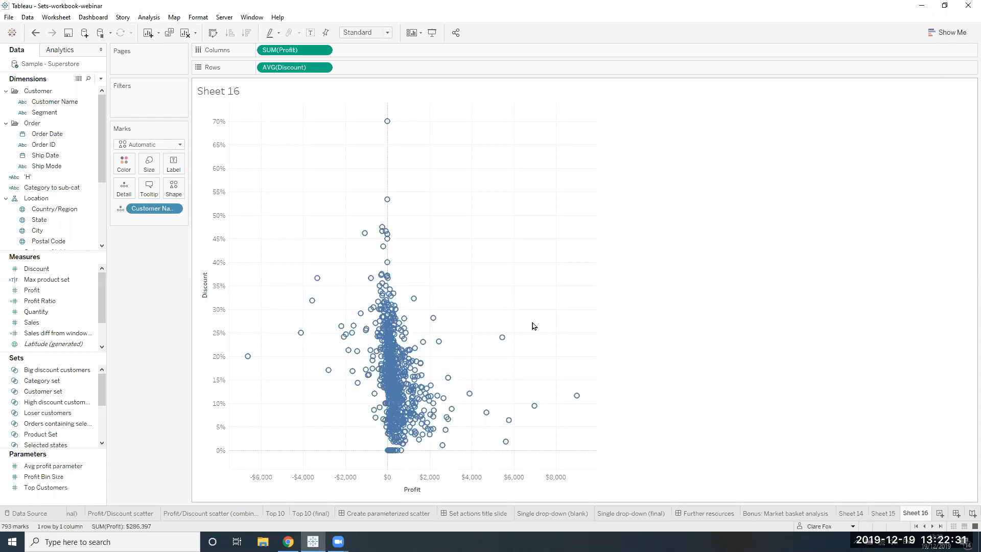
mouse_move(502, 337)
Color the scatter plot by the Big discount customers set and widen the data pane to show full set names
click(59, 370)
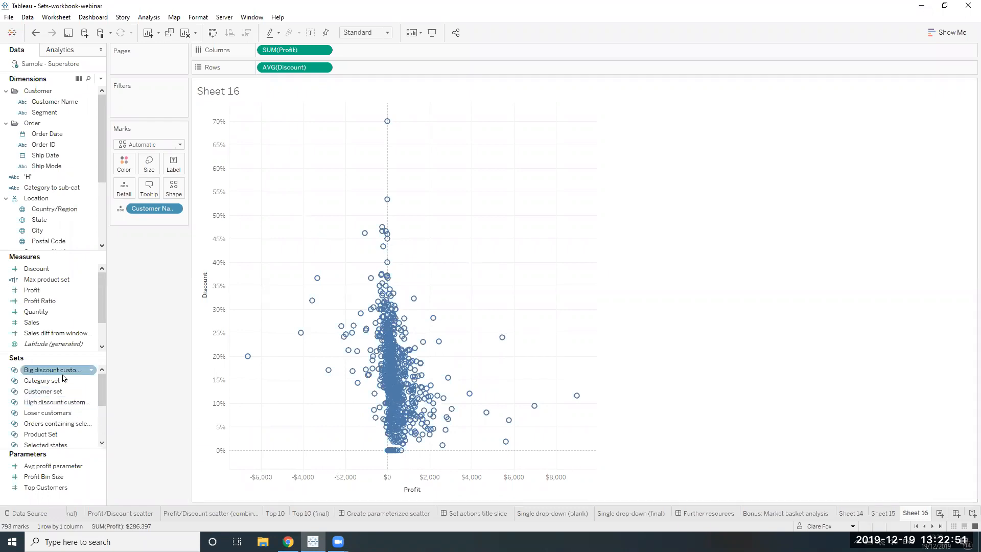
drag(44, 372, 126, 176)
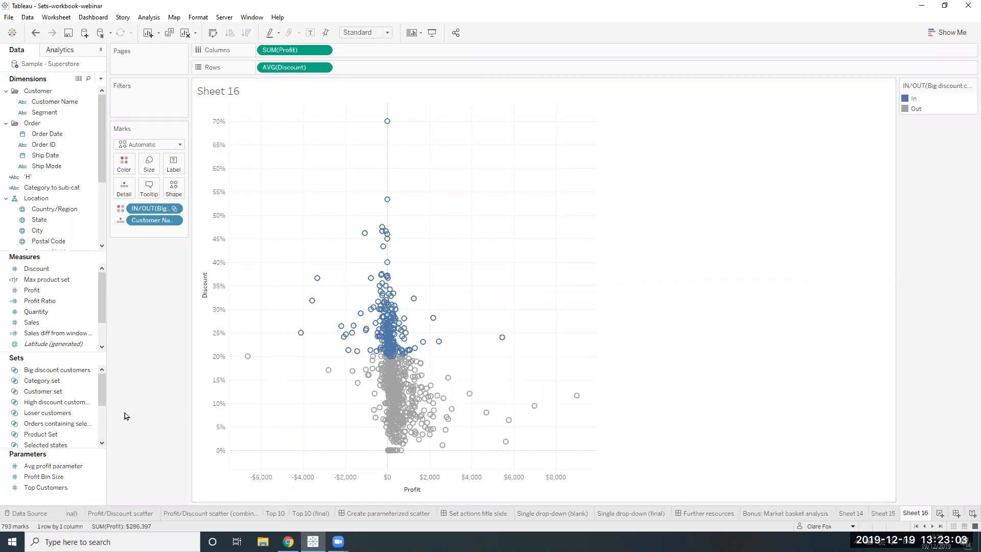
drag(110, 414, 136, 417)
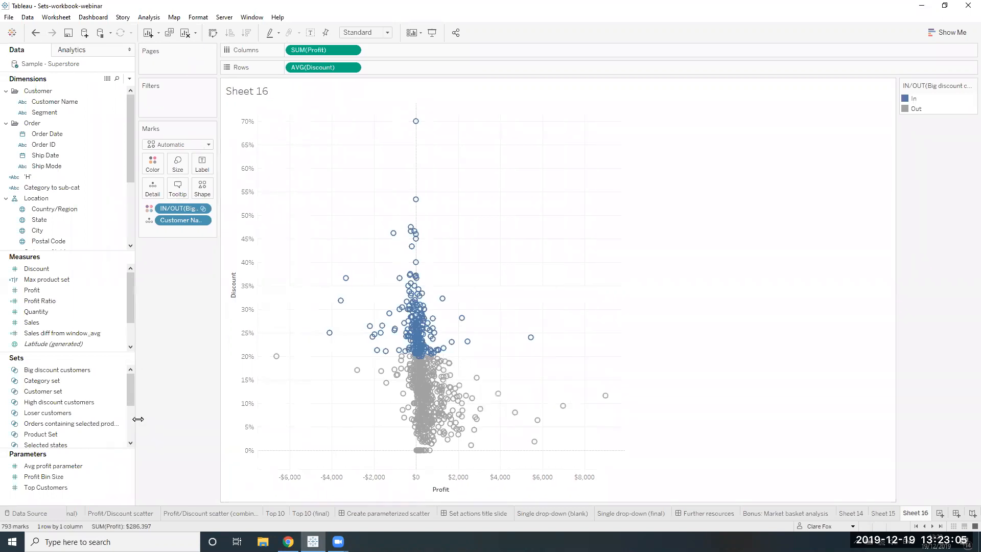
Replace the color encoding with the Loser customers set and add Big discount customers as a second color field
click(47, 413)
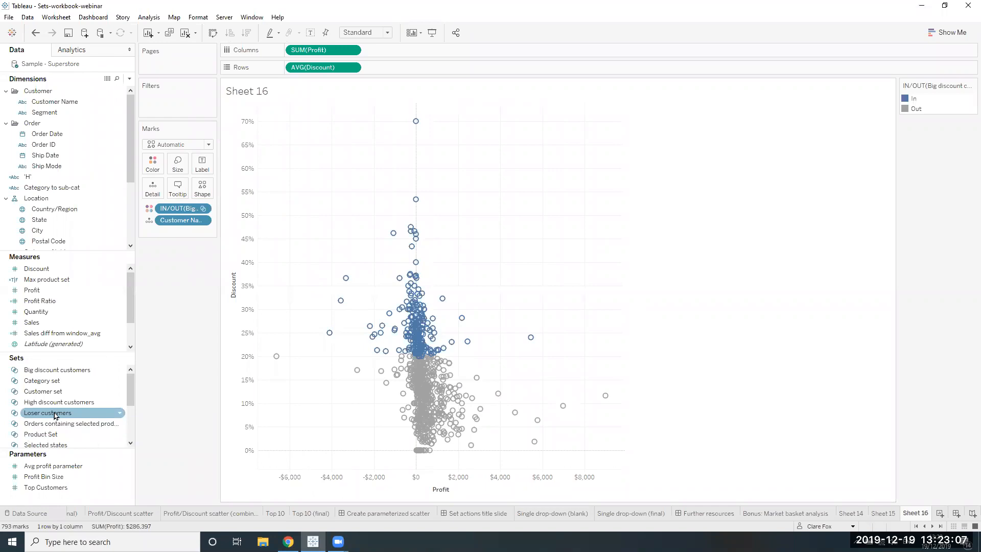
drag(51, 413, 158, 170)
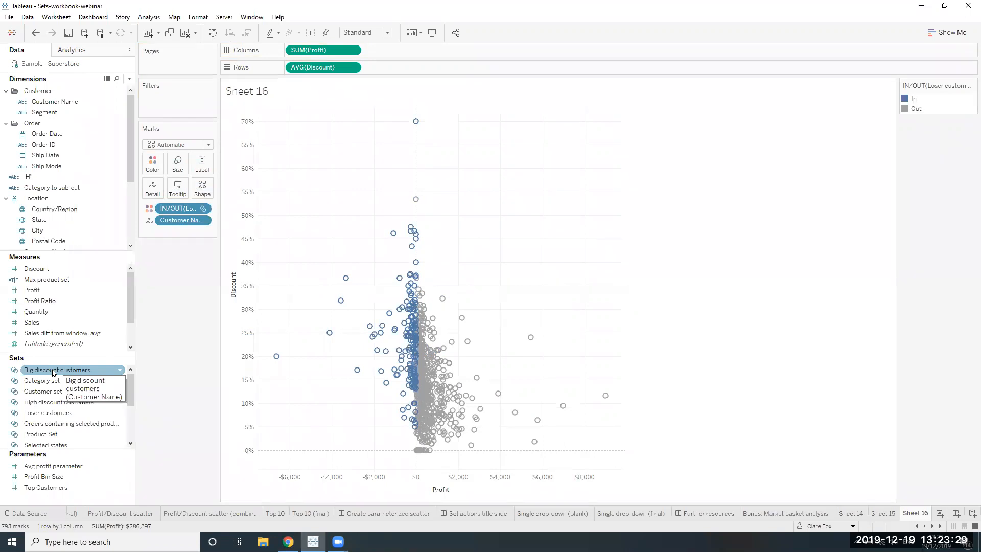
drag(53, 371, 161, 196)
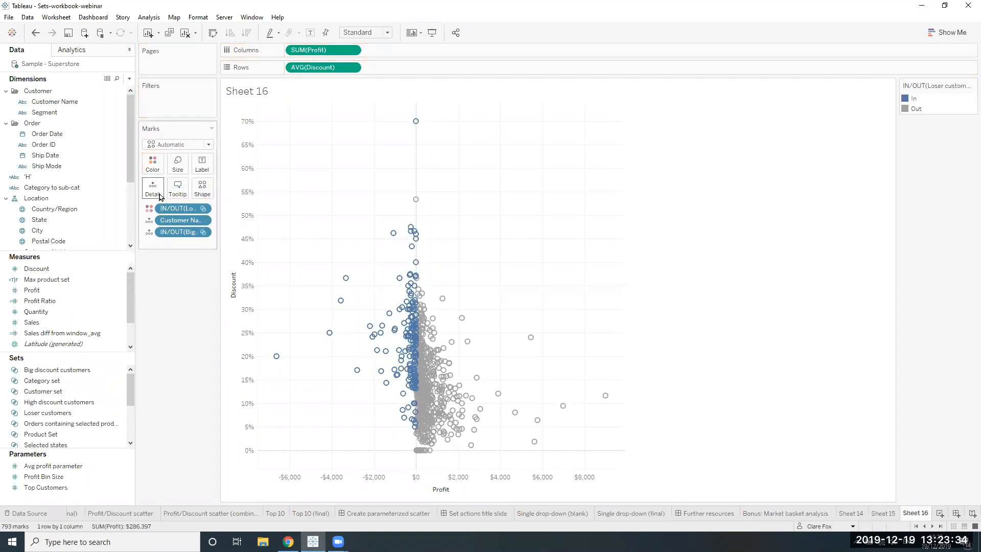
click(149, 234)
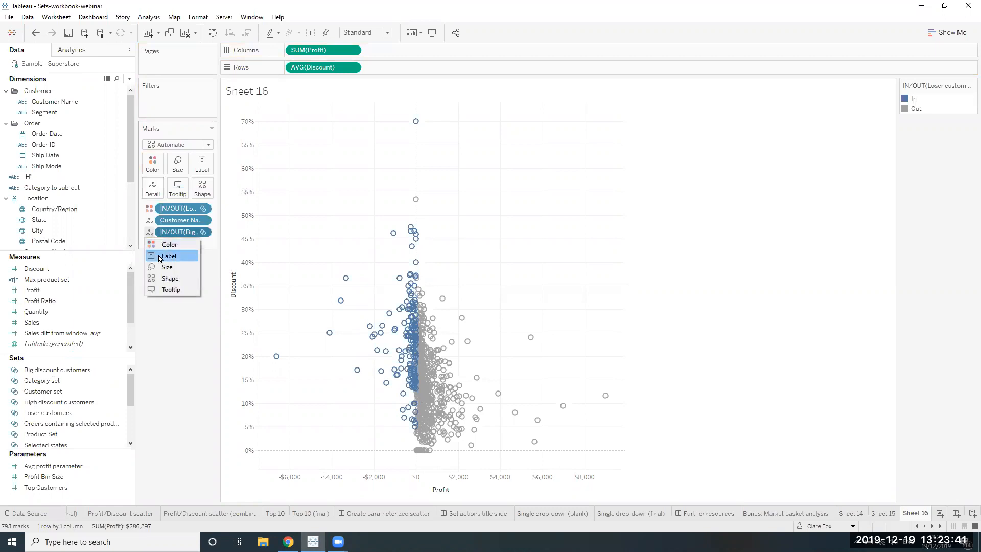
click(160, 248)
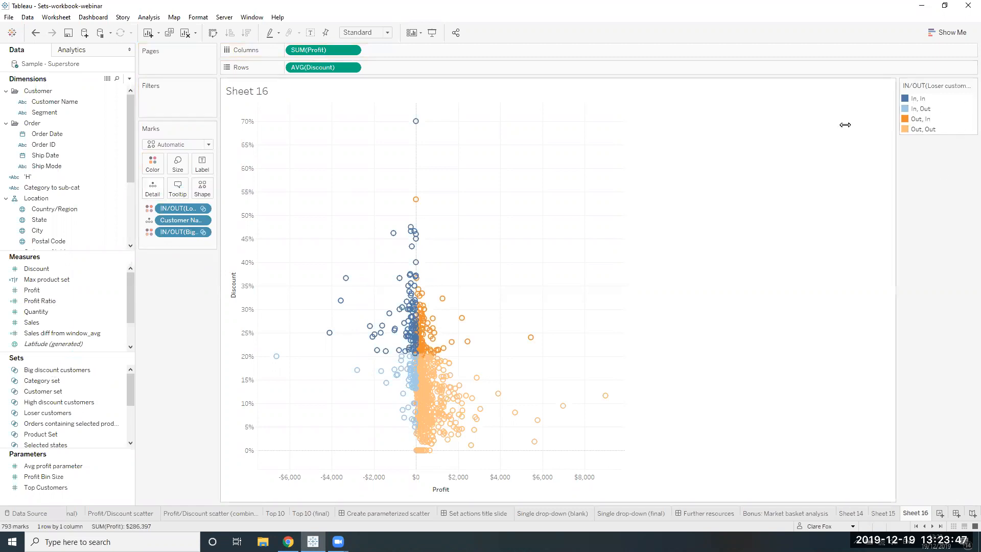
Highlight the customers belonging to both sets through the In, In entry of the color legend, and clear the highlight
mouse_move(436, 335)
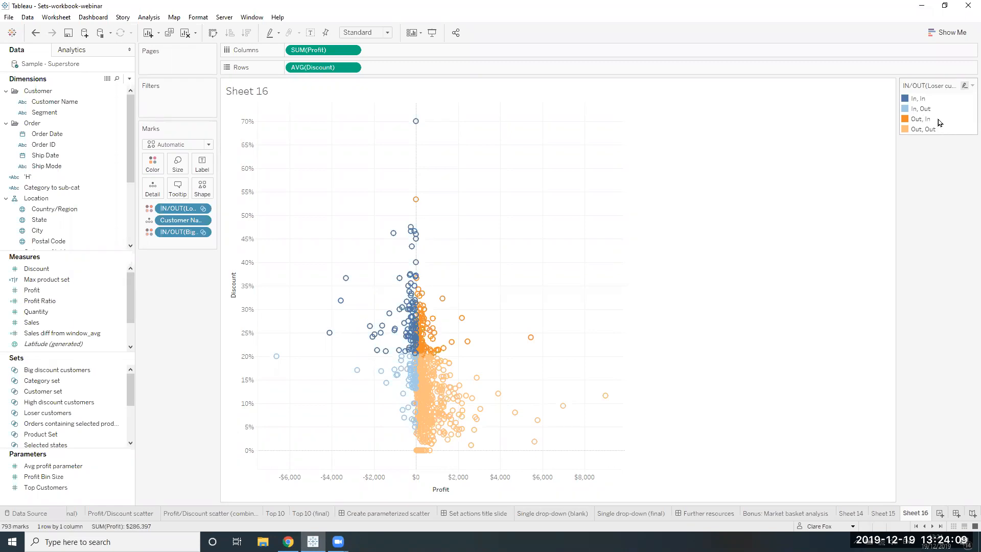
right_click(918, 101)
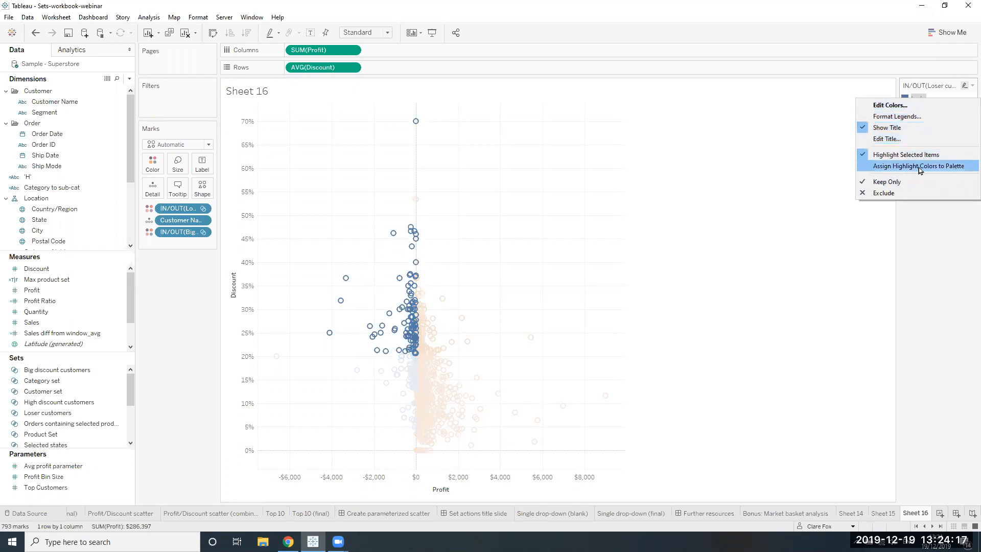
click(928, 223)
click(105, 370)
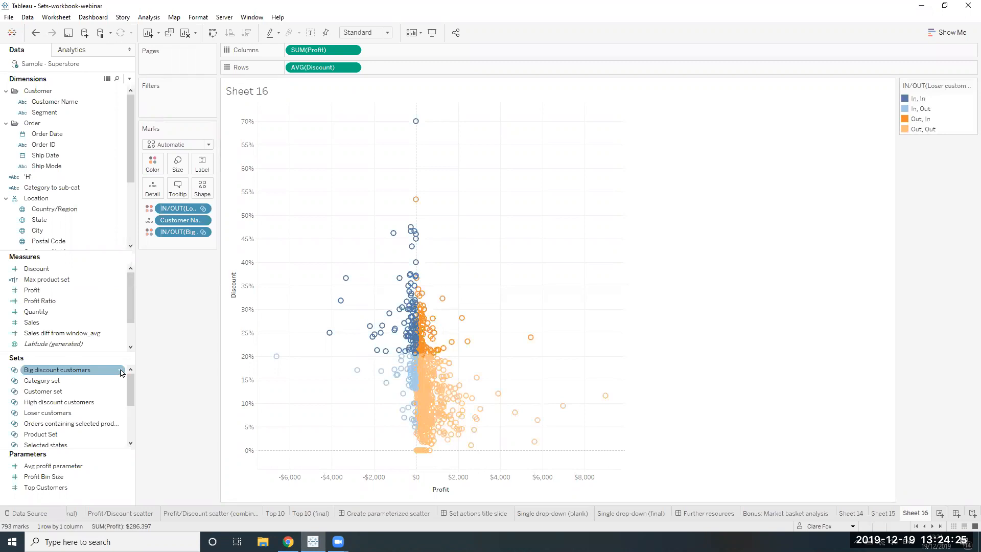
click(121, 371)
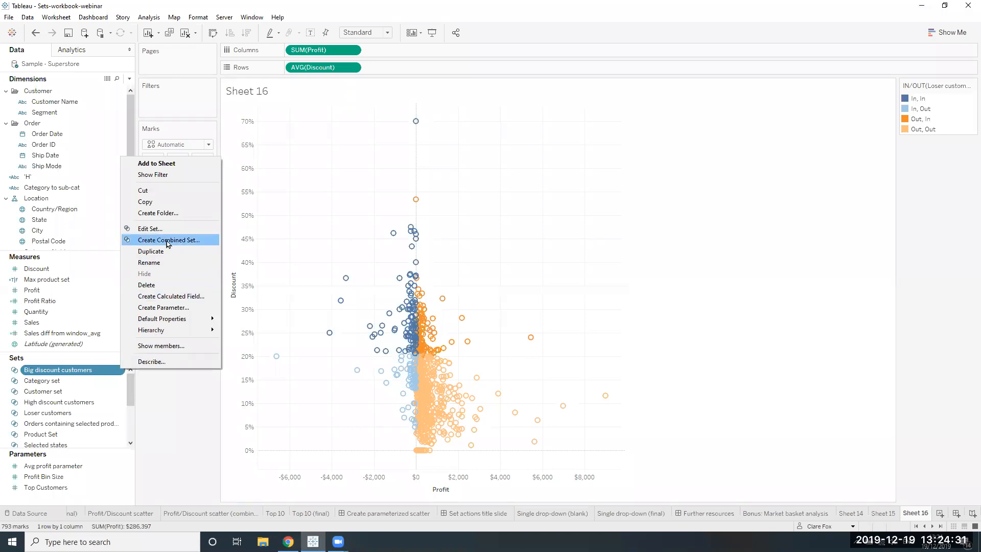
click(407, 314)
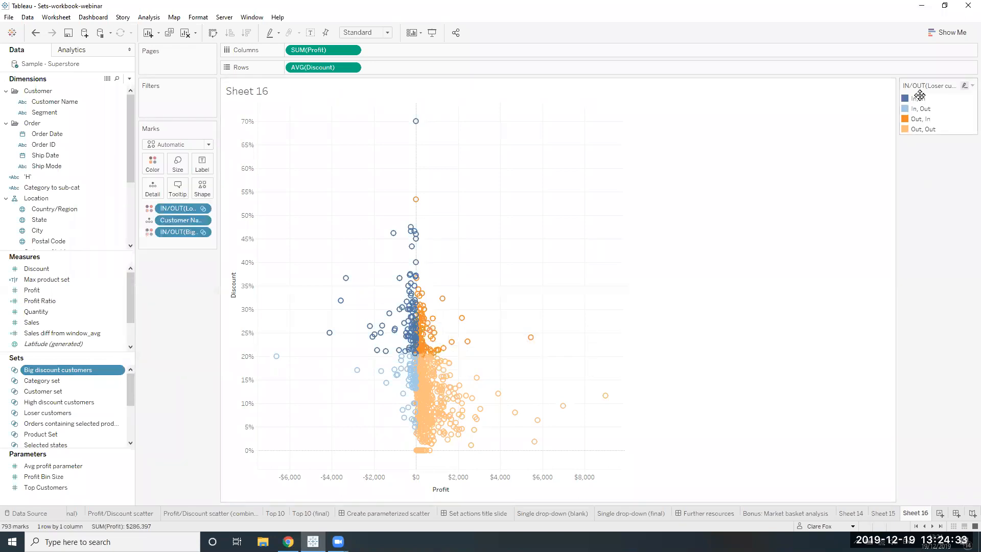
click(967, 88)
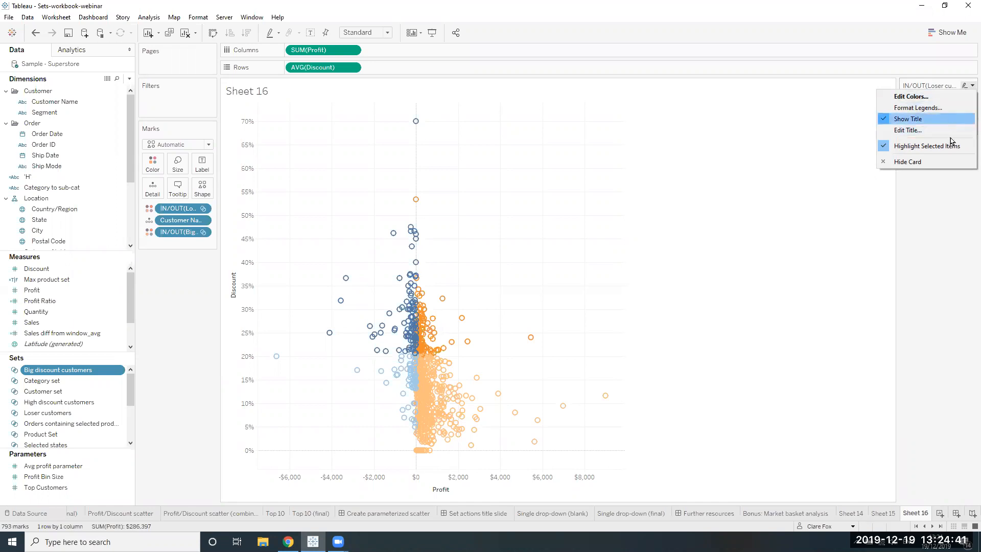
click(955, 190)
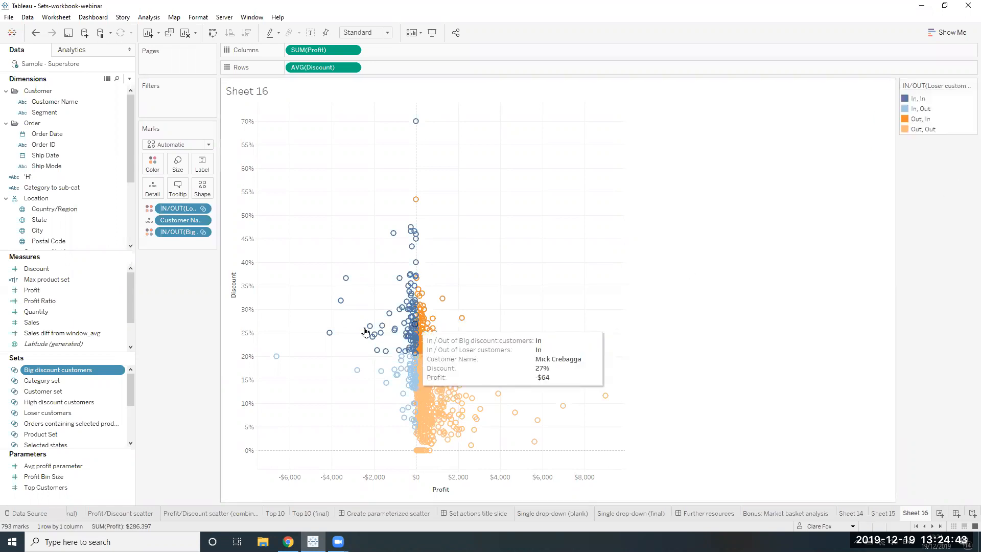
click(202, 208)
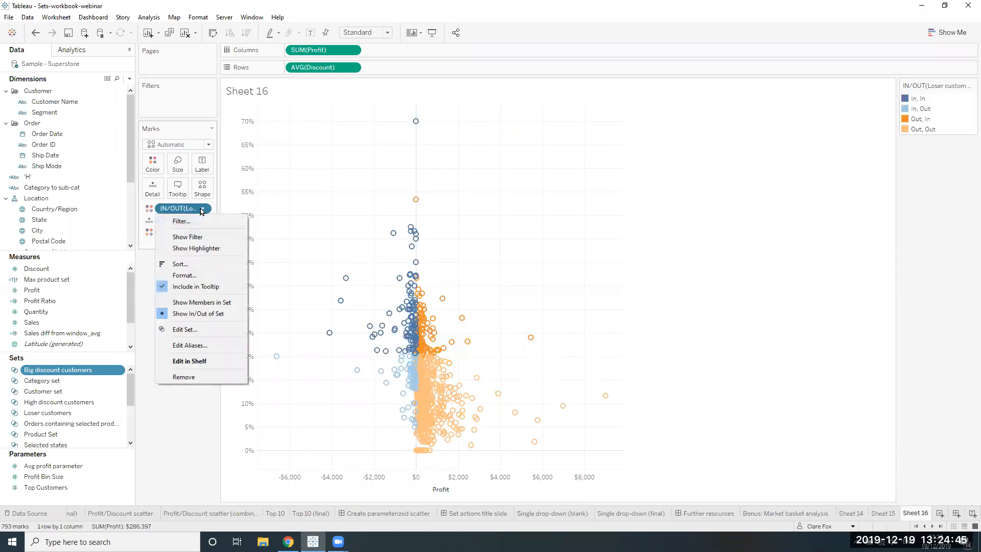
click(159, 452)
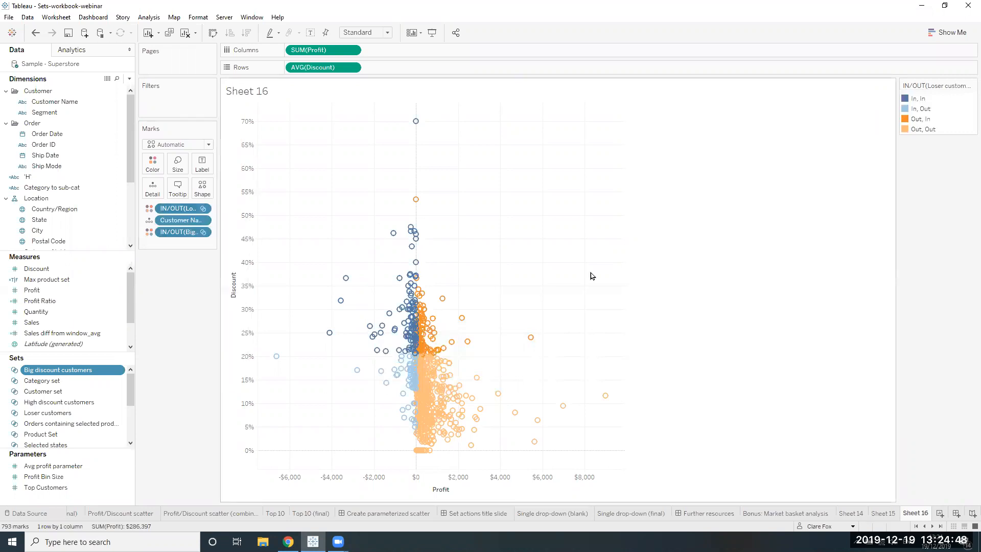
right_click(911, 98)
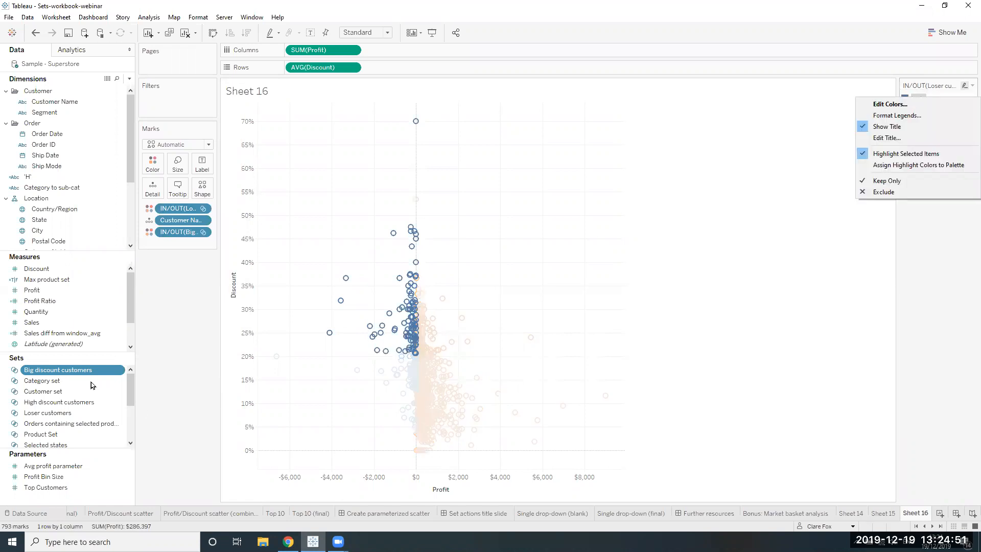
click(171, 278)
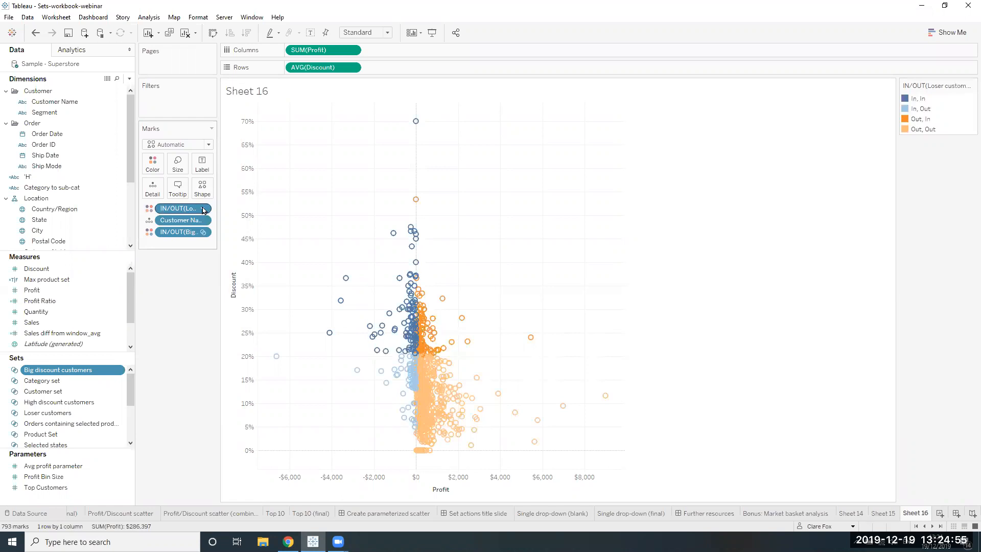
Set the Loser customers set's aliases to "Negative profit" for In and "Positive profit" for Out, widening the Marks card and color legend
drag(219, 206, 289, 209)
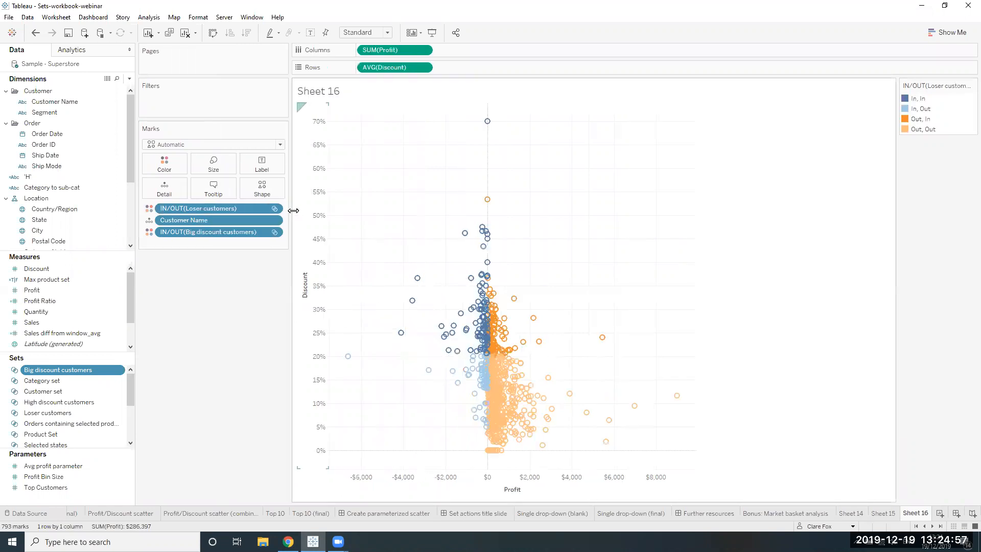
click(275, 210)
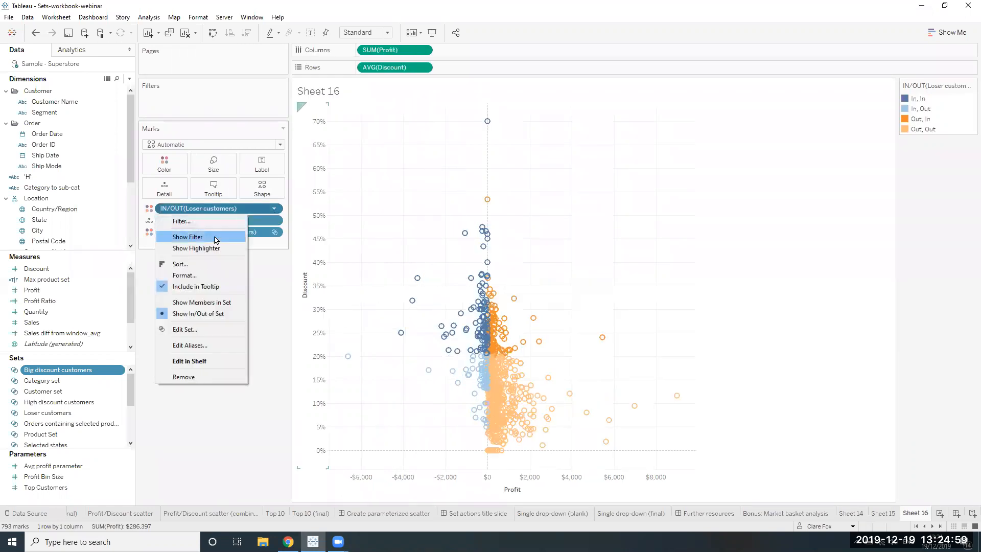
click(205, 343)
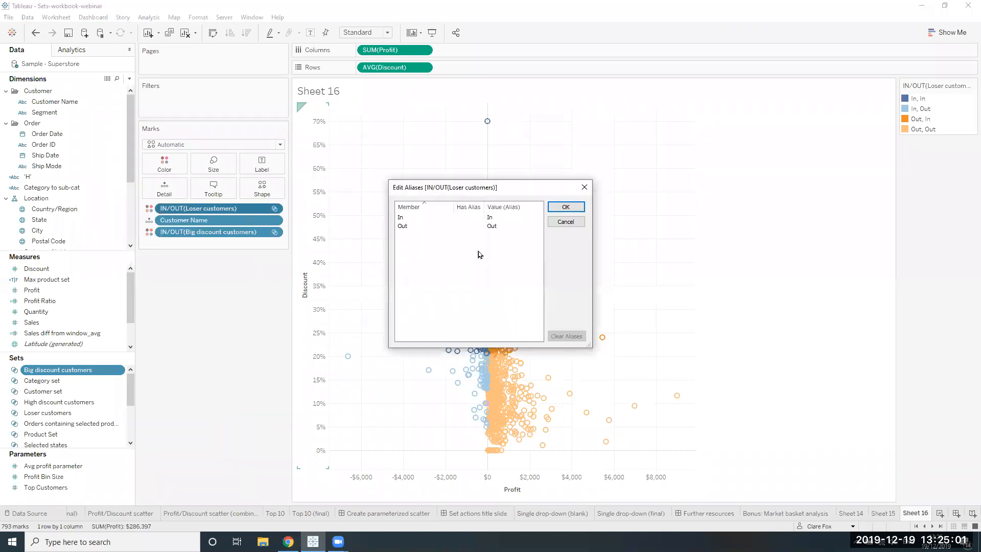
double_click(494, 219)
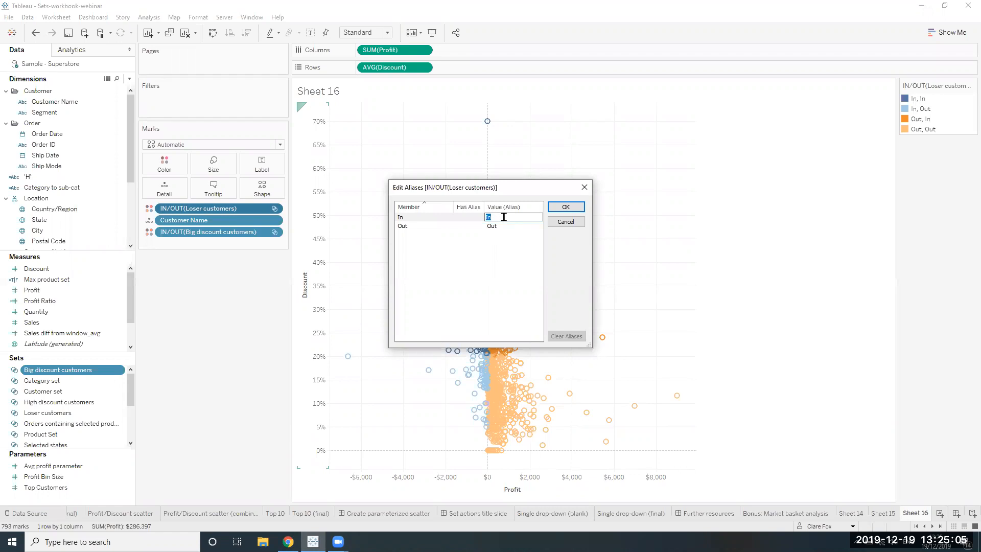
text(Negative profit)
double_click(509, 224)
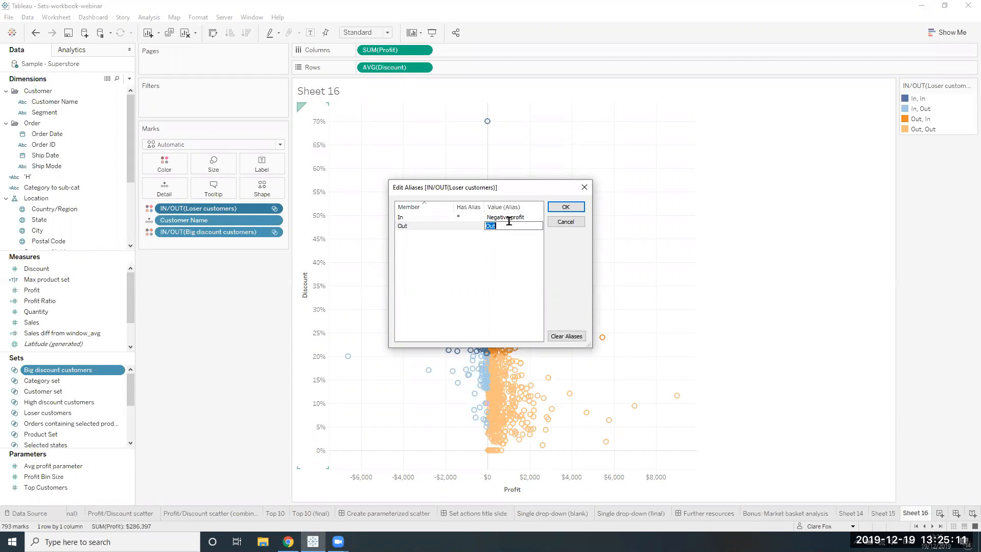
text(Positive prof)
click(563, 207)
drag(895, 164, 824, 160)
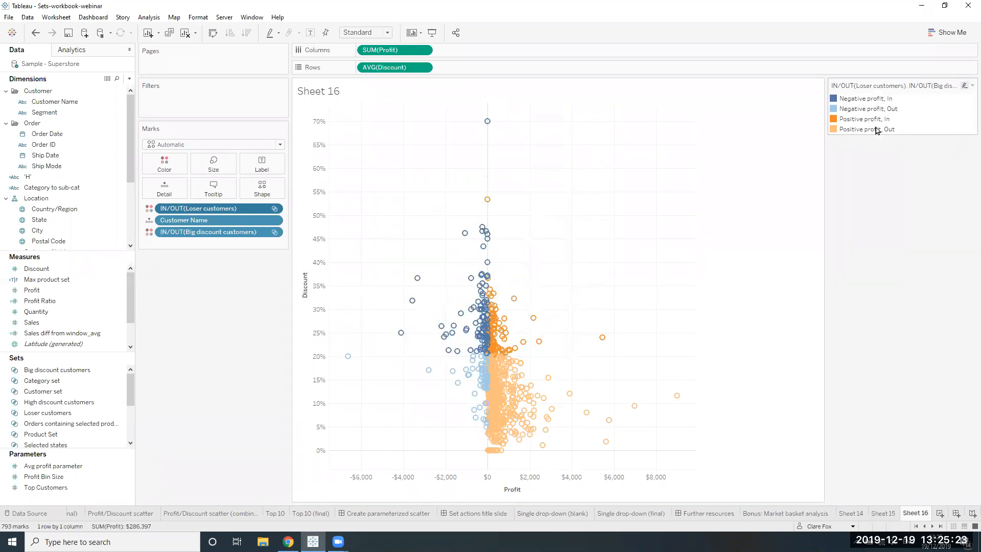
Set the aliases of the Big discount customers set to "Big discount" for In and "Small discount" for Out
click(274, 232)
click(199, 373)
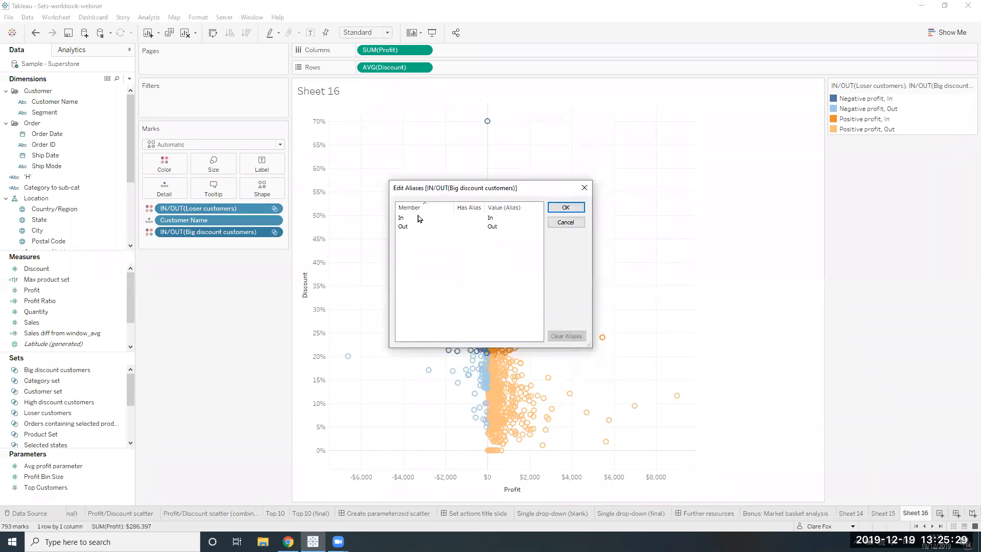
click(497, 218)
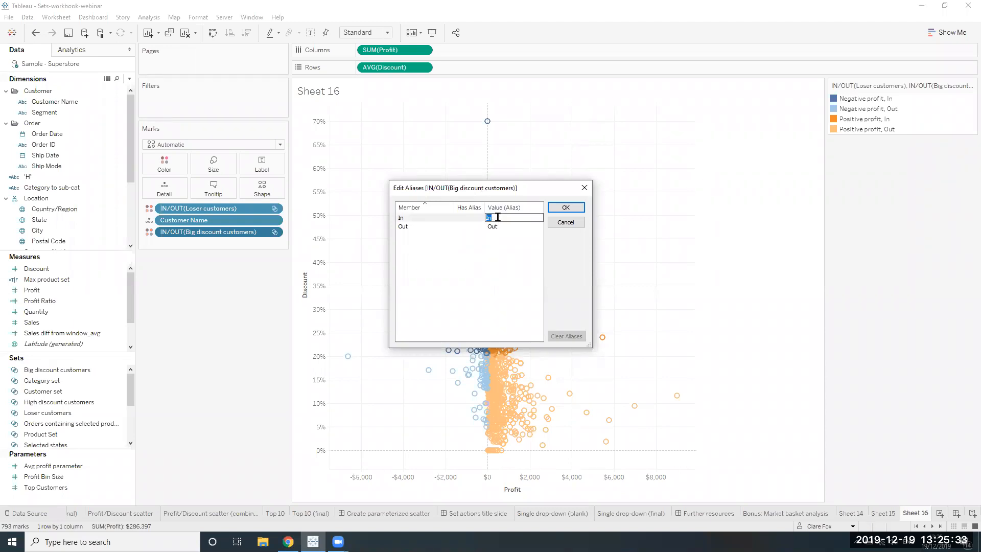
text(Big discount)
click(498, 227)
text(Small discount)
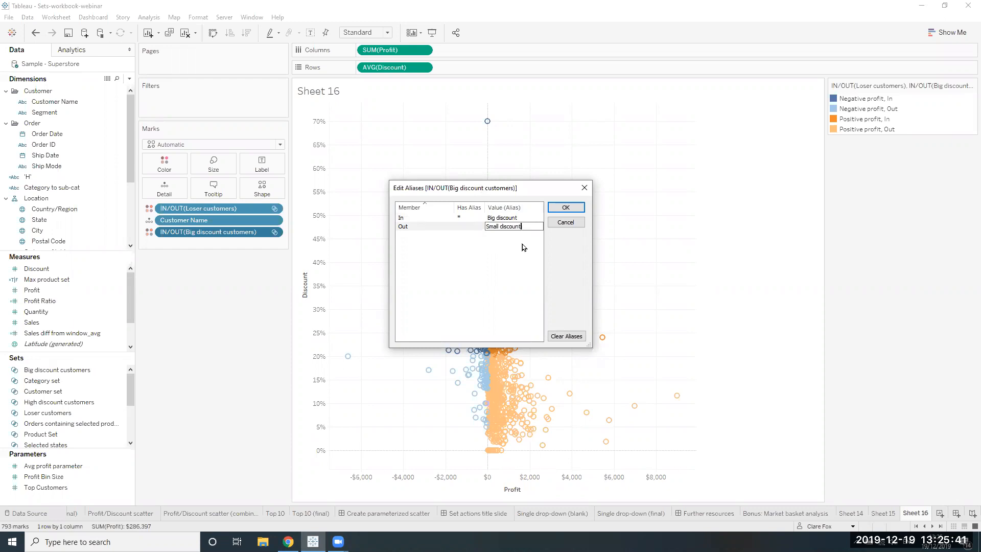
click(558, 207)
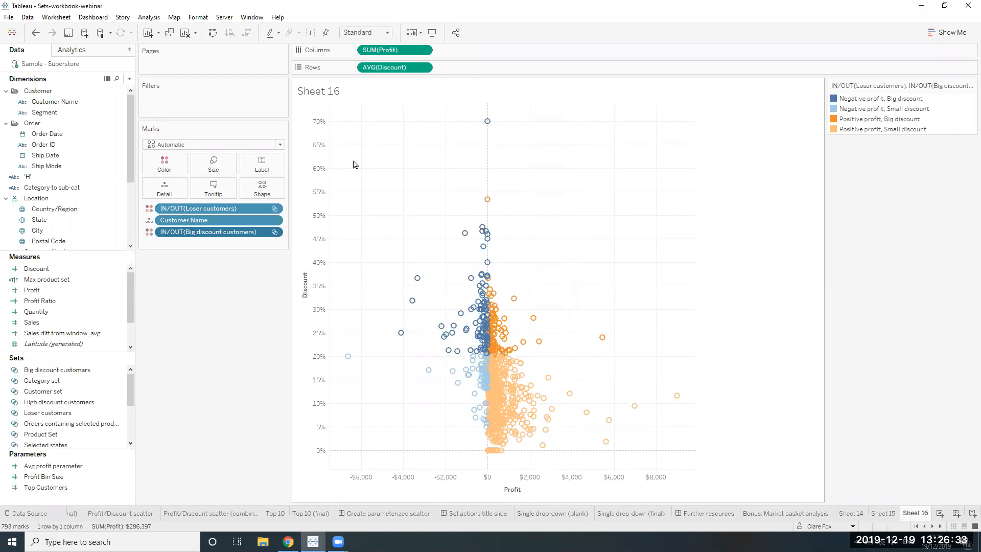
Select the negative-profit, big-discount marks on the scatter plot, look at the options available for them, and clear the selection
drag(354, 109, 483, 353)
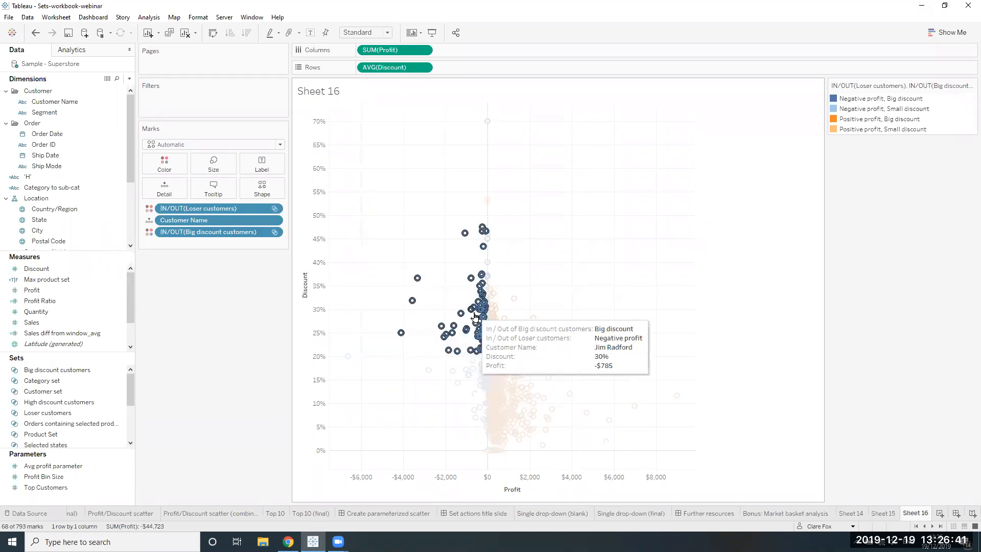
right_click(476, 305)
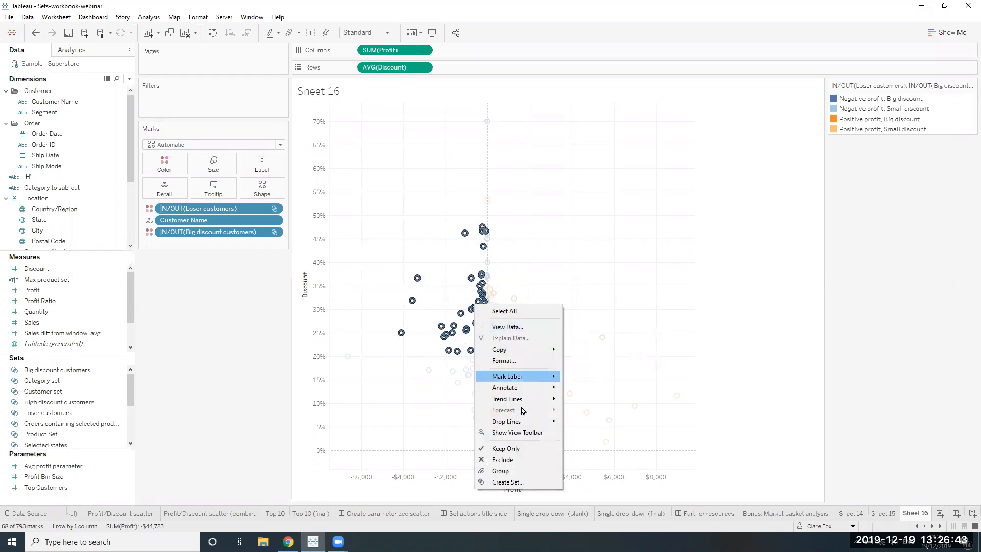
click(419, 223)
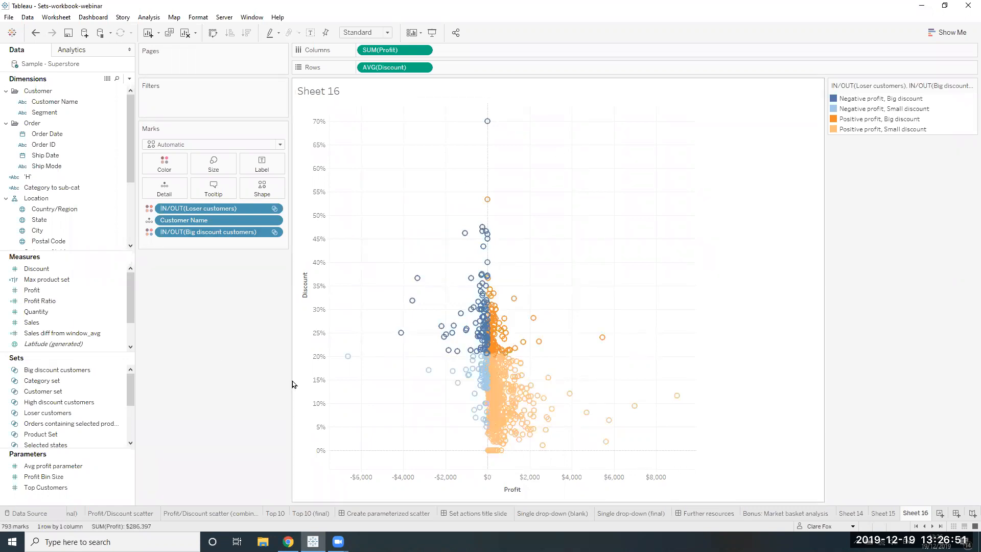
Start a combined set from the Big discount customers and Loser customers sets, widening the data pane slightly
drag(141, 354, 151, 358)
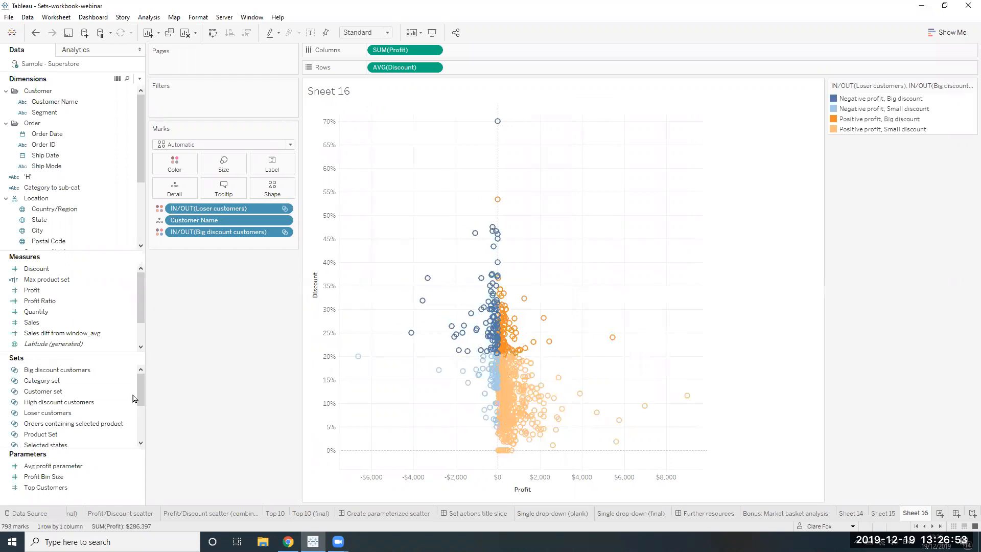
click(109, 369)
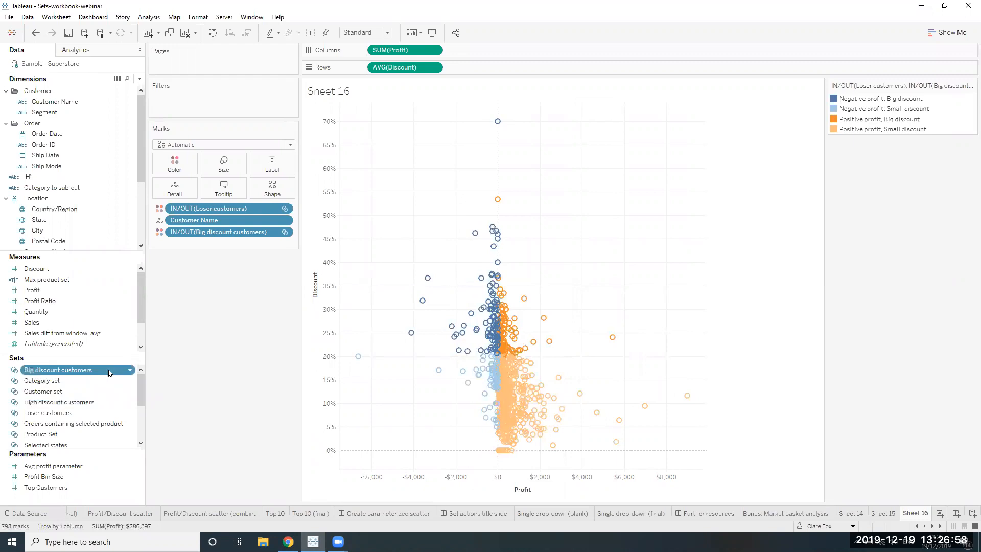
ctrl+click(103, 413)
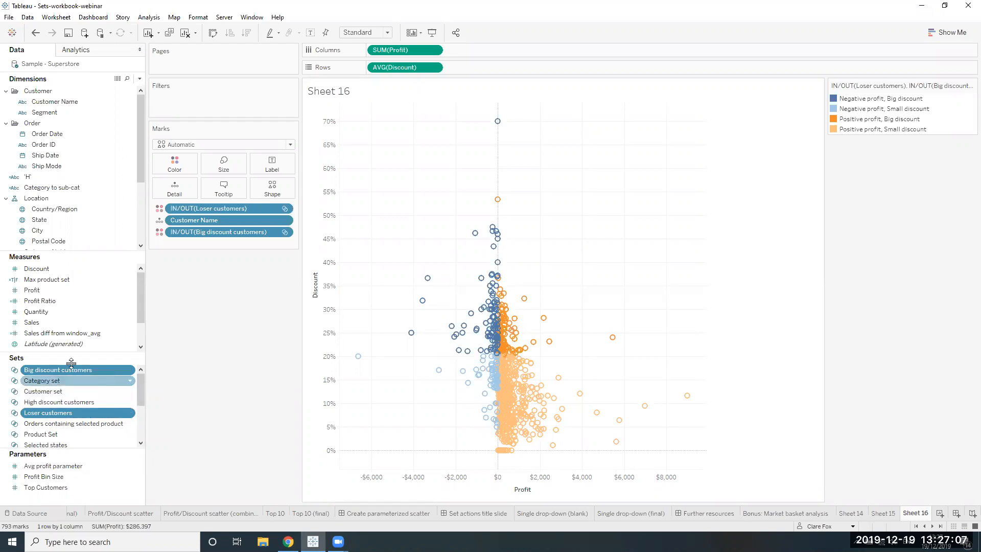
click(76, 383)
click(73, 369)
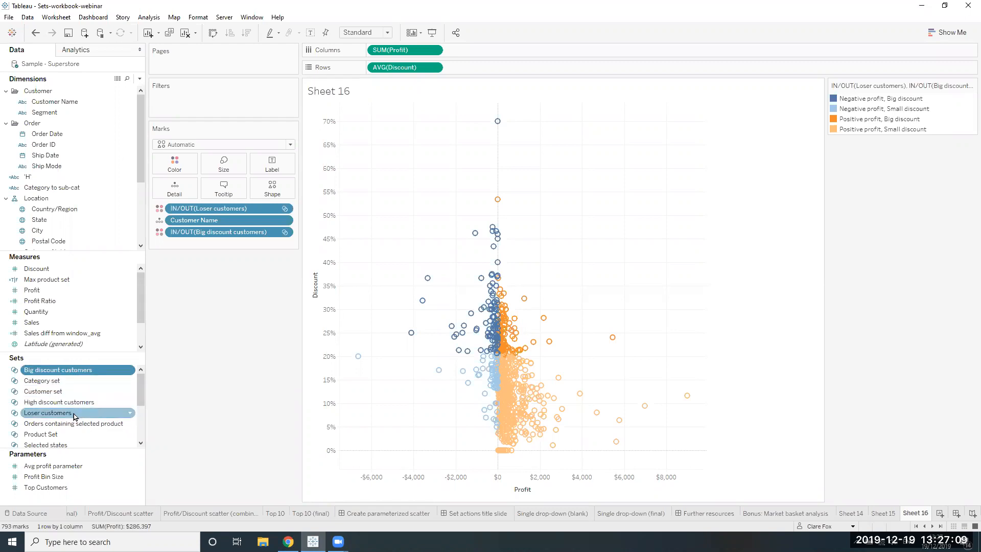
ctrl+click(73, 413)
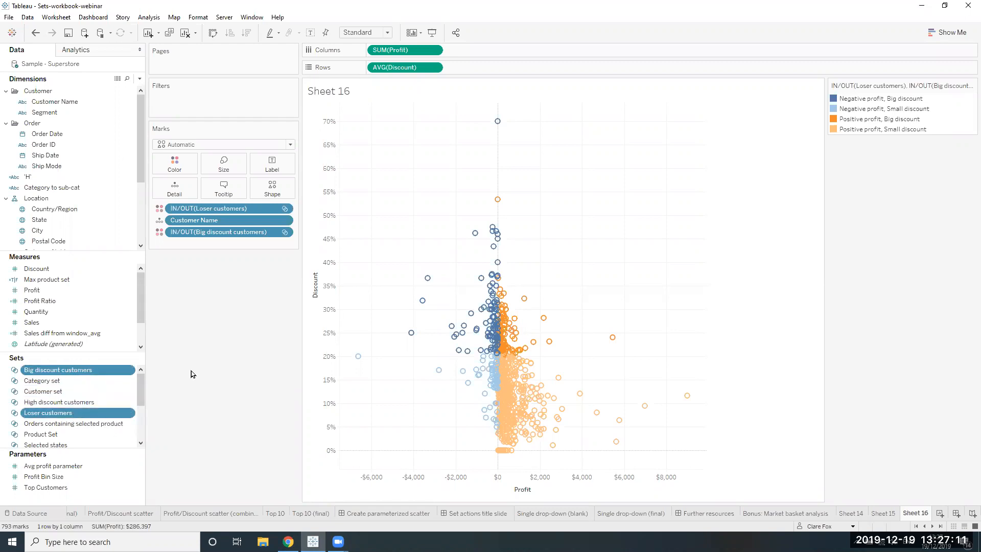
right_click(130, 370)
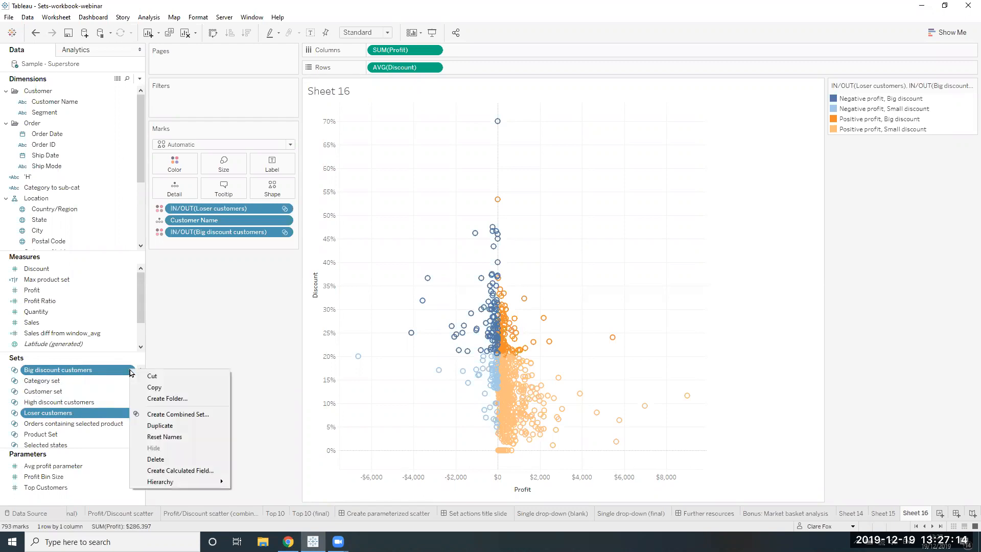
click(172, 415)
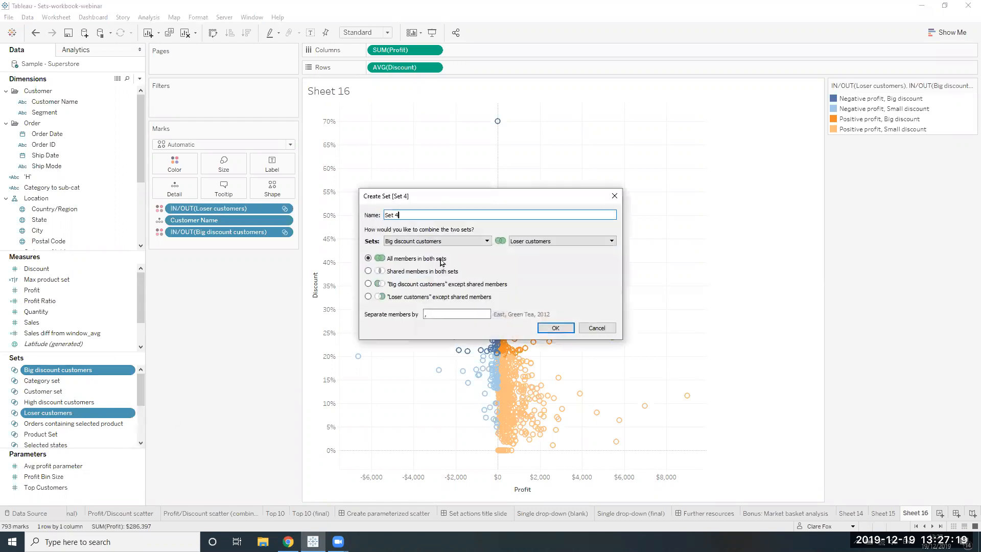
Create the combined set as "Why are we selling to you? customers", keeping only the shared members in both sets
drag(414, 215, 375, 213)
text(Why are y)
key(BackSpace)
text(we selling to you? customers)
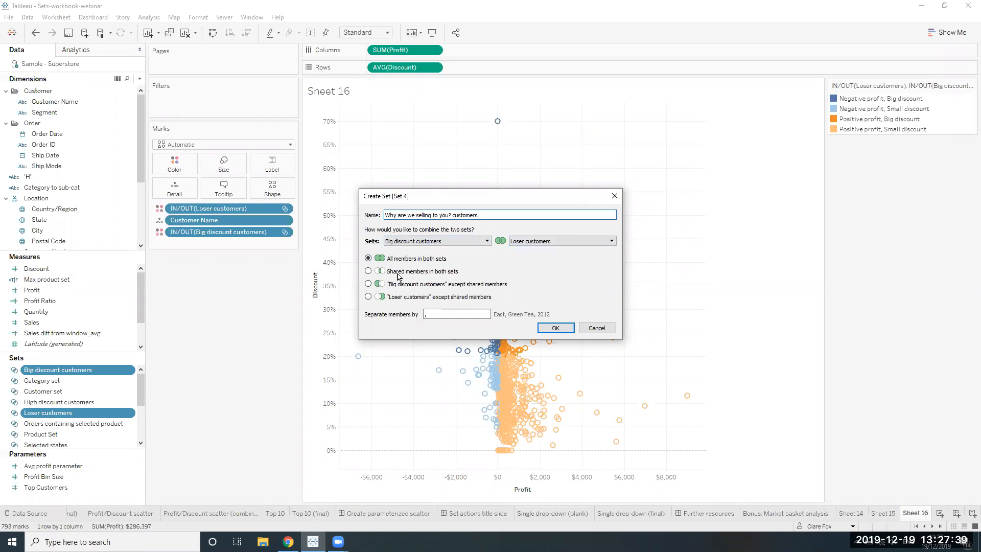
click(368, 271)
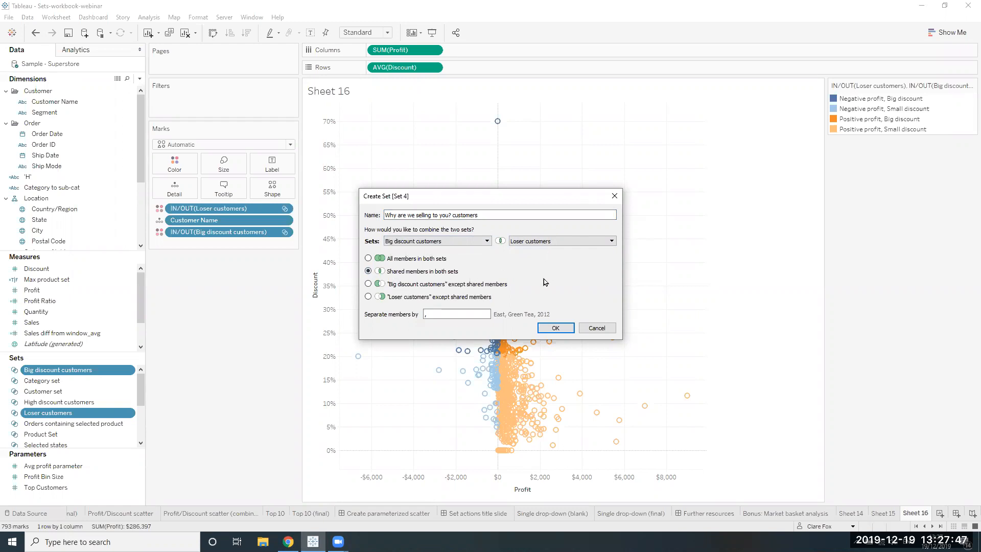
click(555, 328)
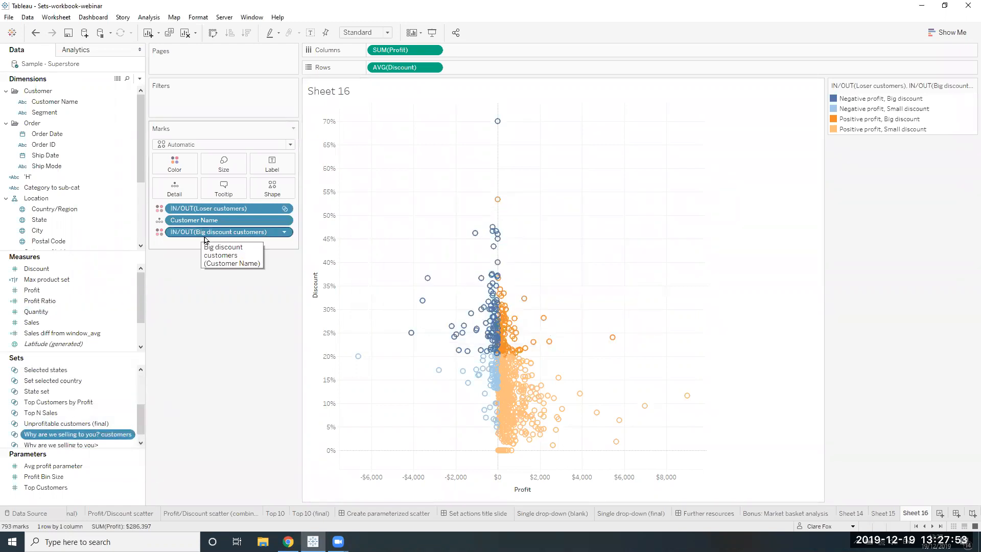
Replace both set fields on color with the "Why are we selling to you? customers" combined set
drag(205, 234, 217, 294)
drag(209, 210, 231, 290)
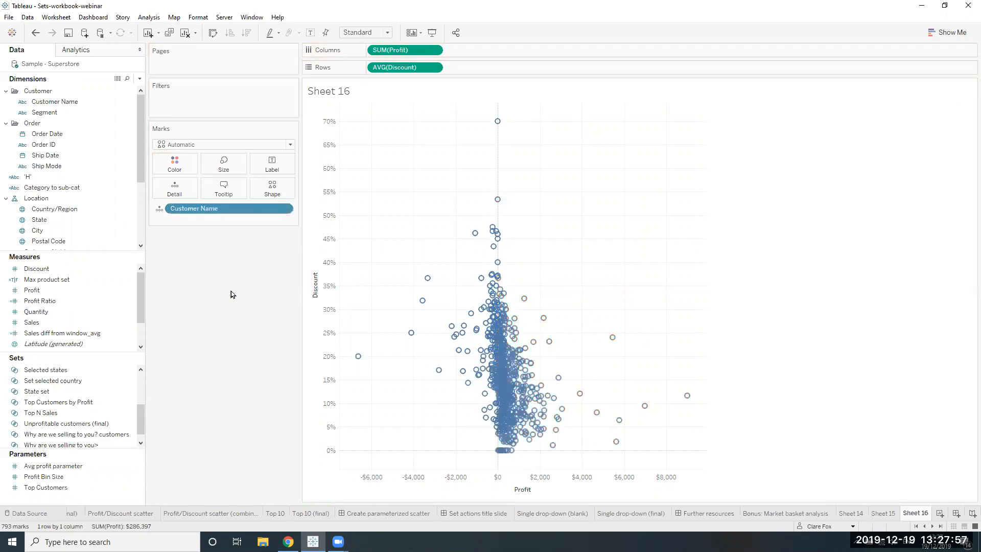
drag(79, 434, 175, 165)
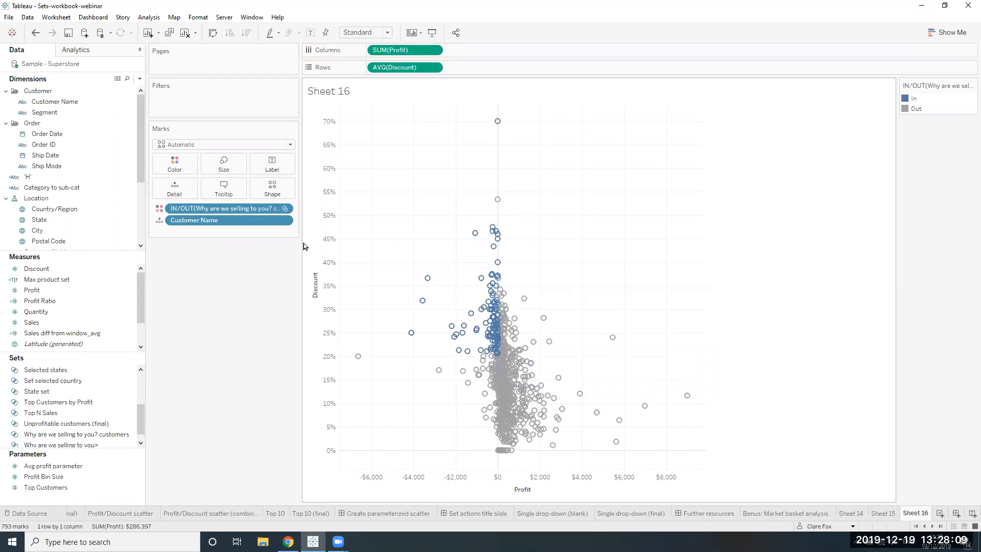
click(286, 211)
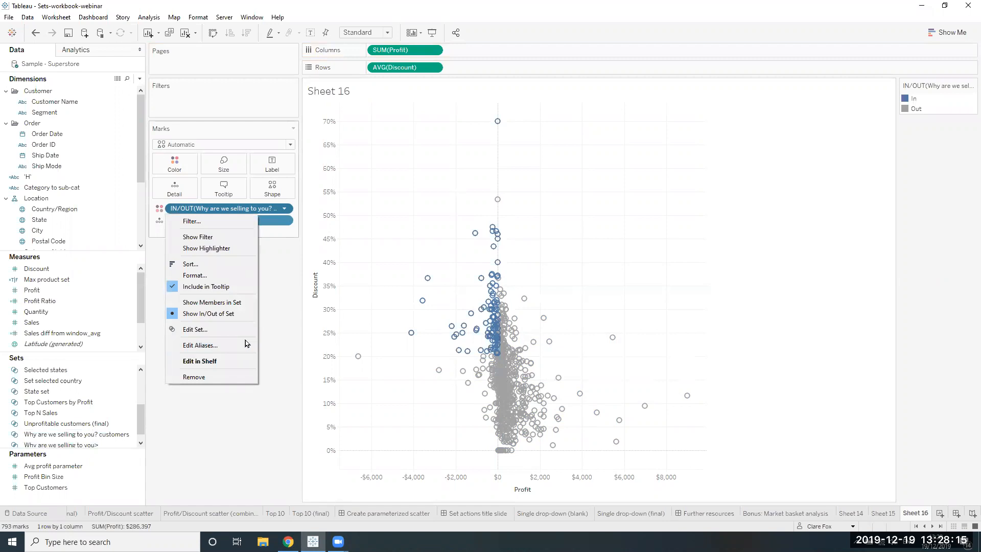
click(269, 320)
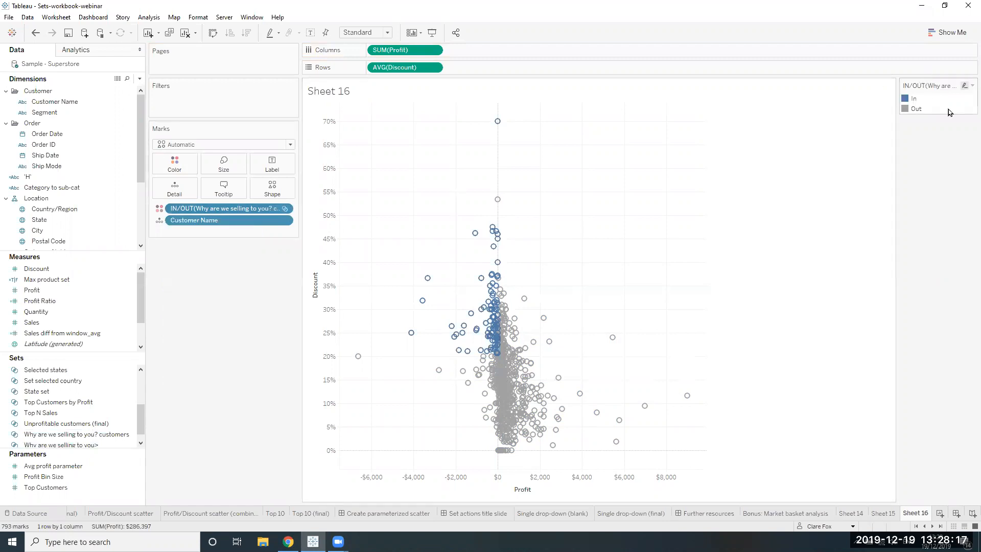
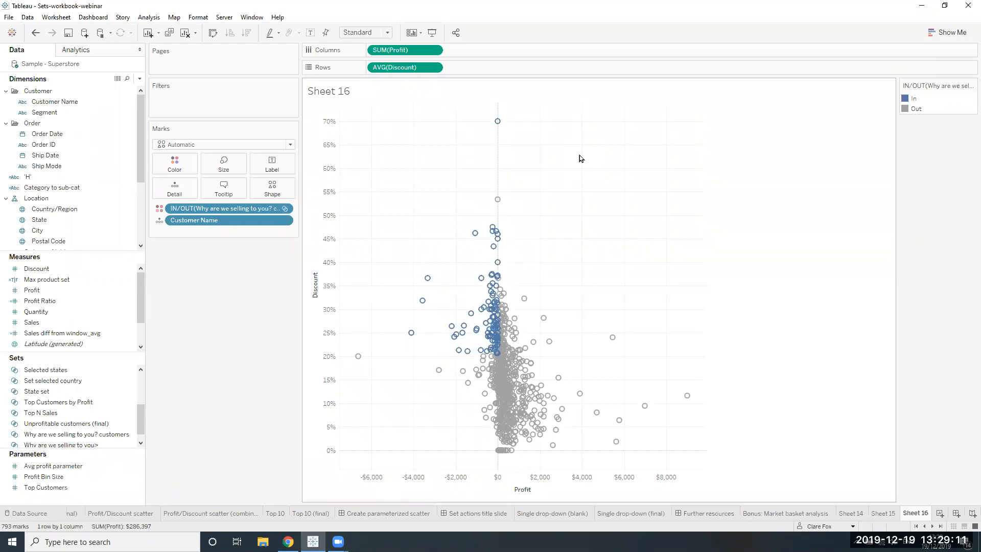
Start a new set from Customer Name called "Top customers by sales" that uses all members
click(108, 102)
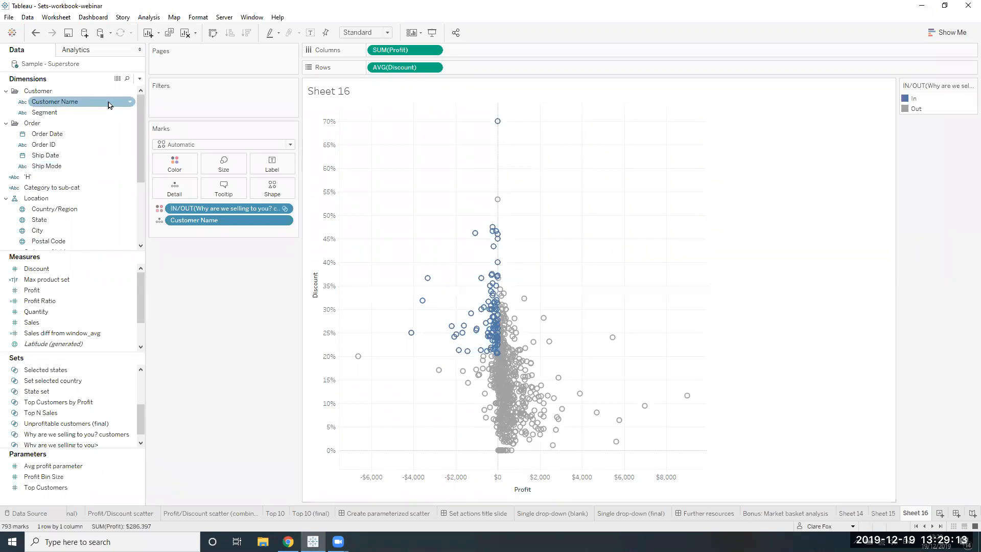
click(130, 102)
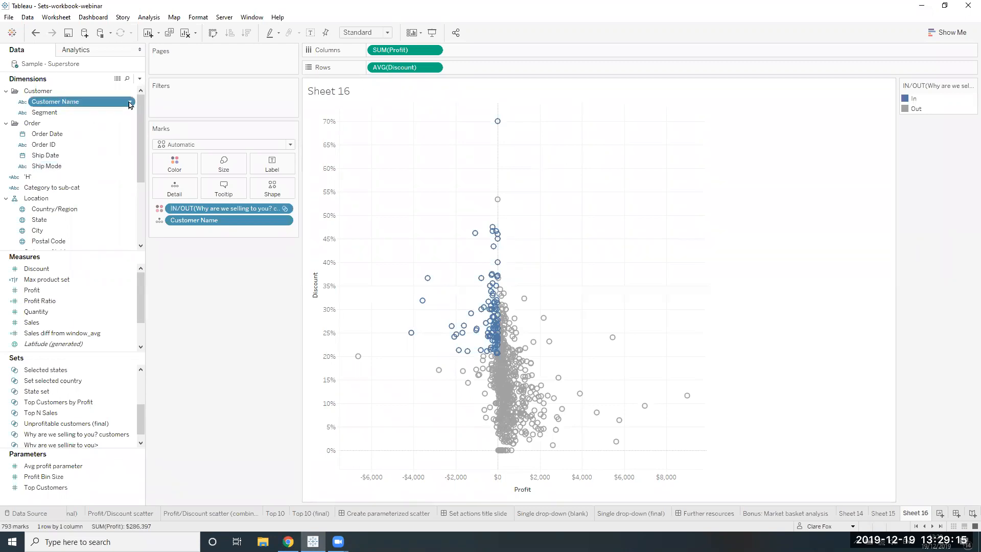
click(130, 104)
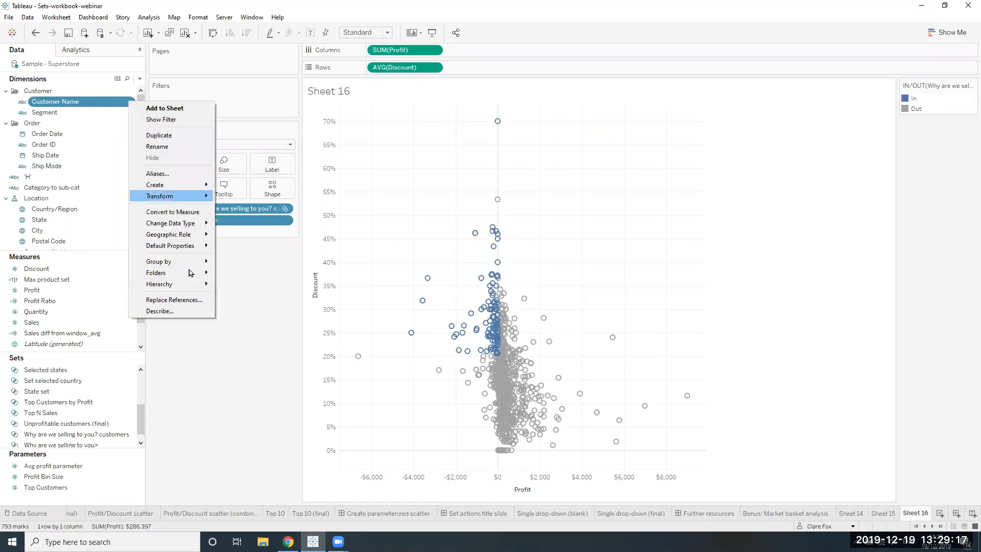
mouse_move(184, 188)
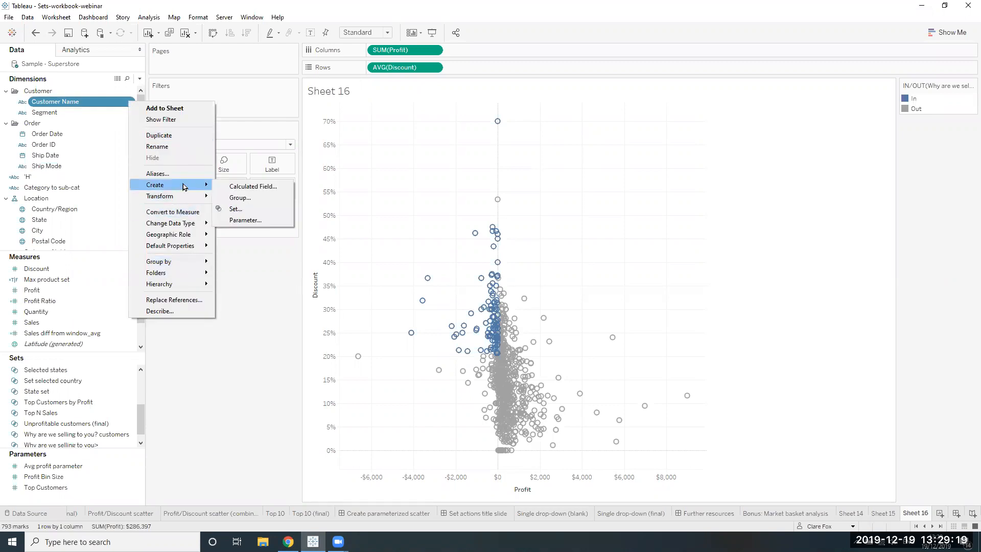
click(255, 207)
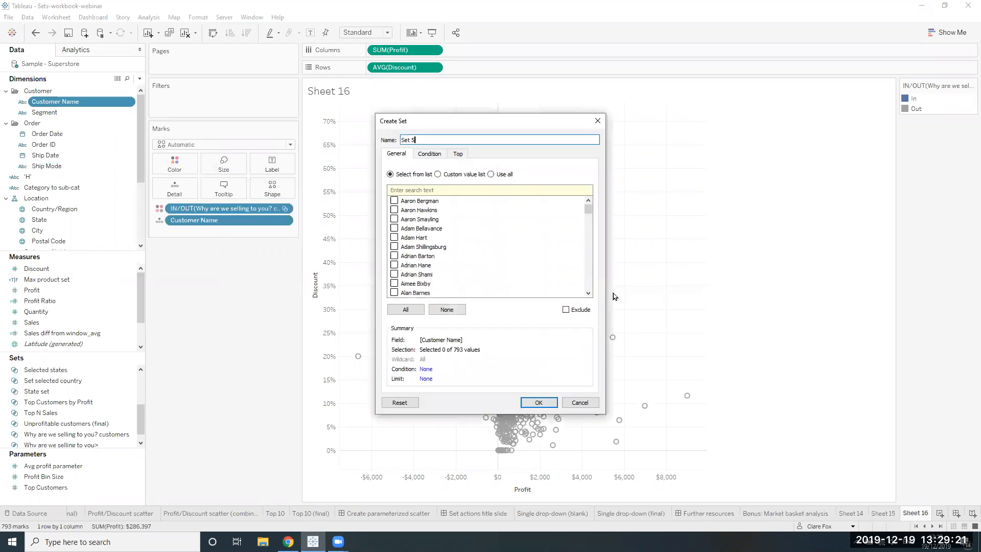
drag(461, 137, 315, 109)
text(Top customers by sales)
click(491, 174)
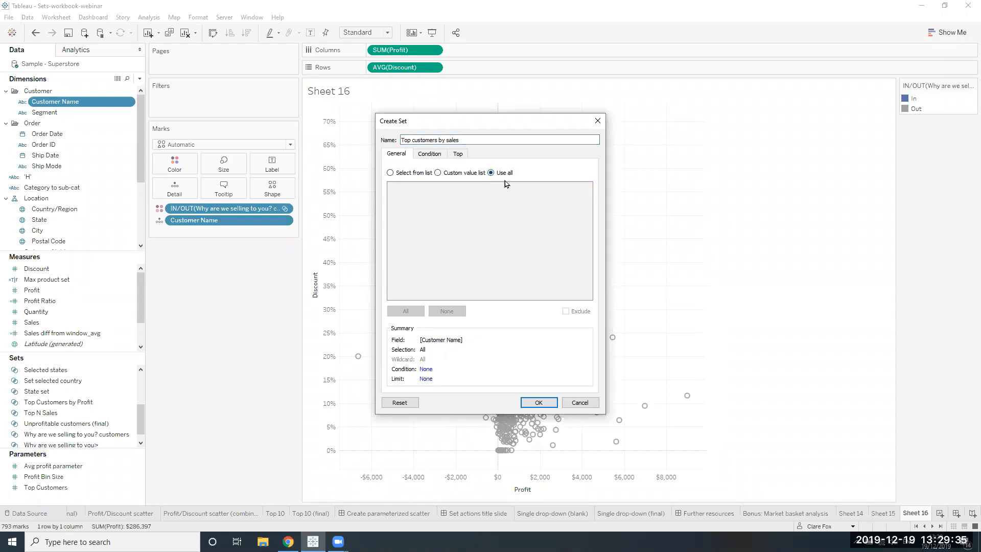
Limit the set by field to its top 100 members
click(457, 154)
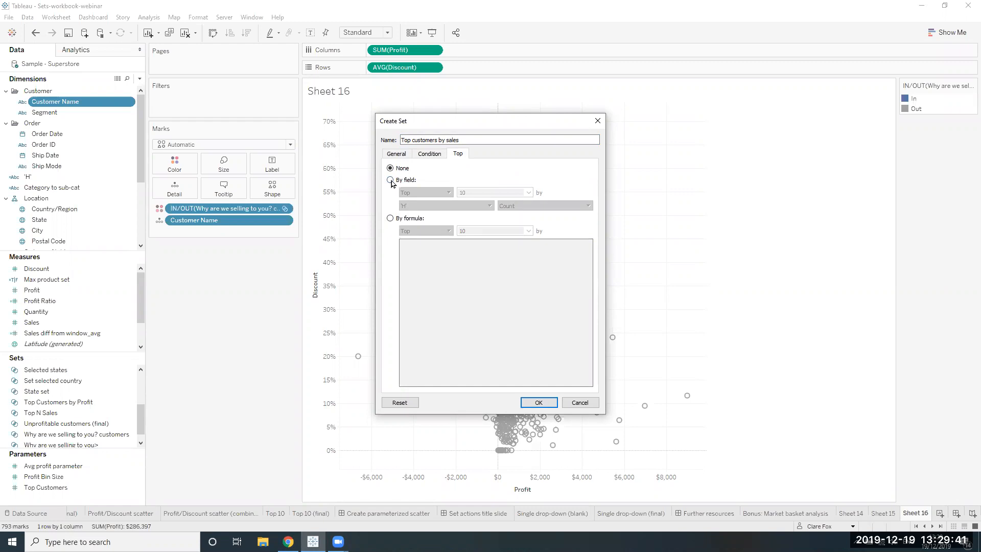
click(423, 155)
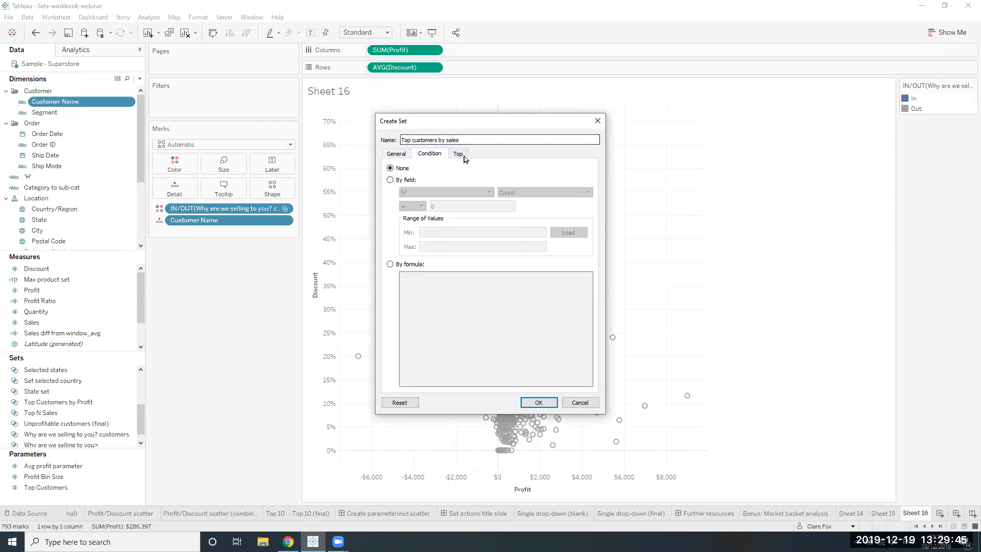
click(458, 154)
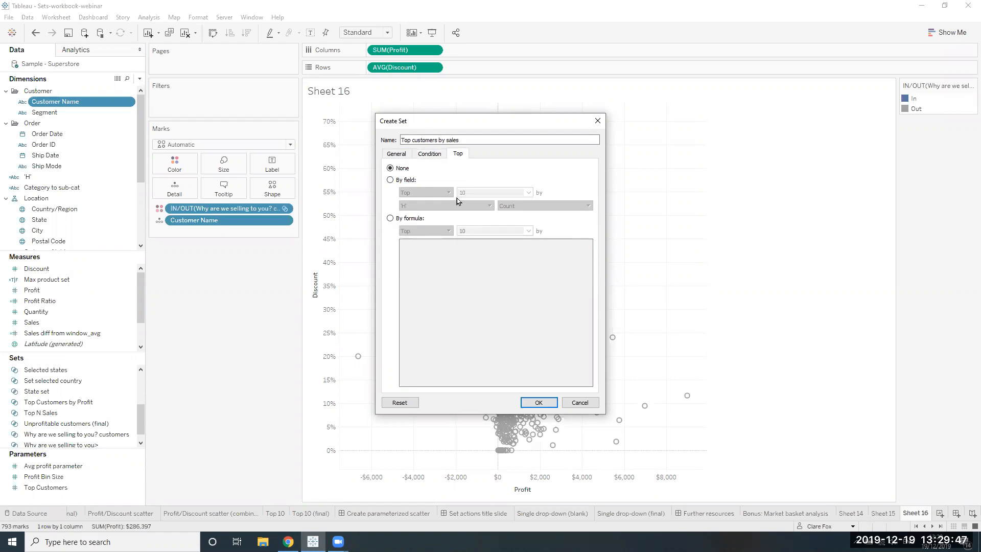
click(389, 180)
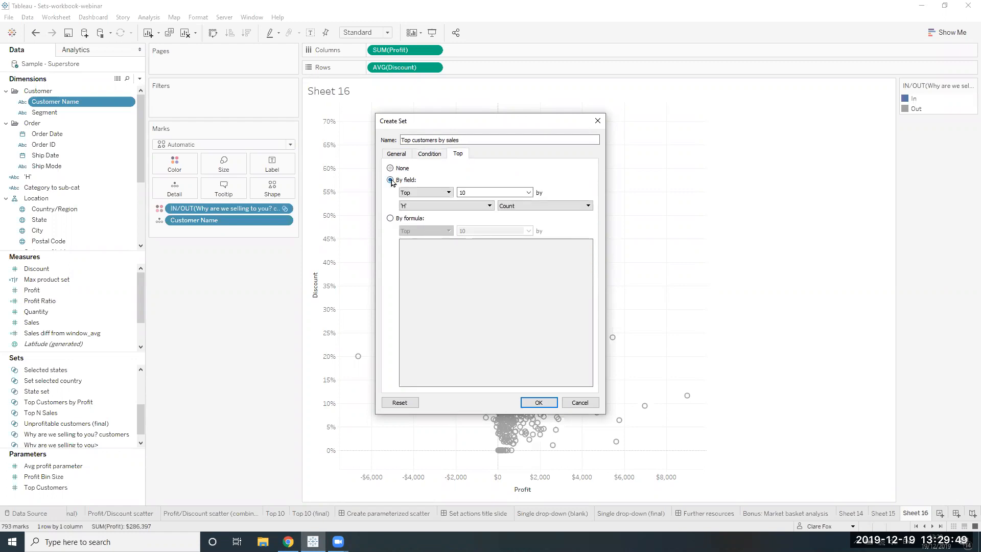
click(529, 193)
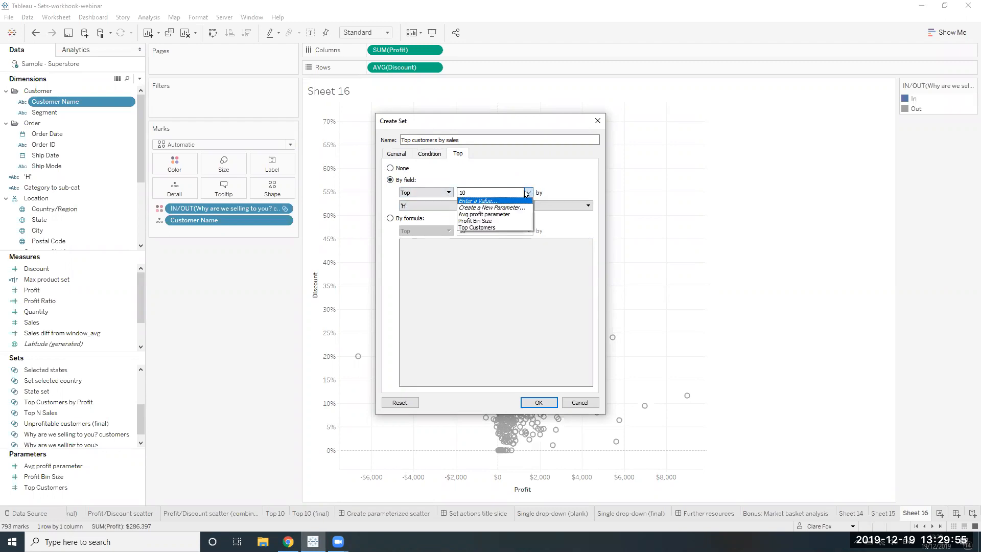
click(503, 194)
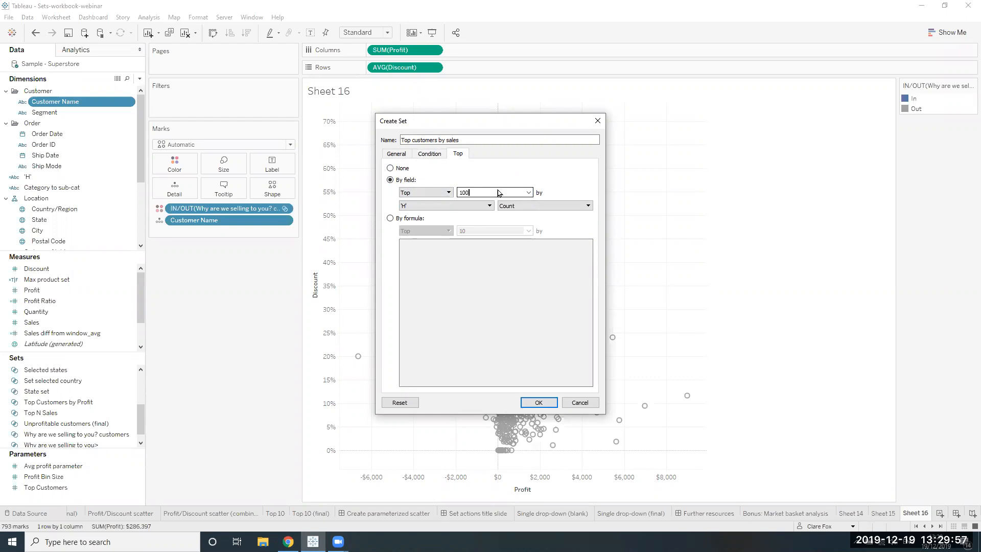
text(0)
Replace the fixed top limit with a new Customer Name Parameter, current value 100, ranging from 1 to 100
click(527, 193)
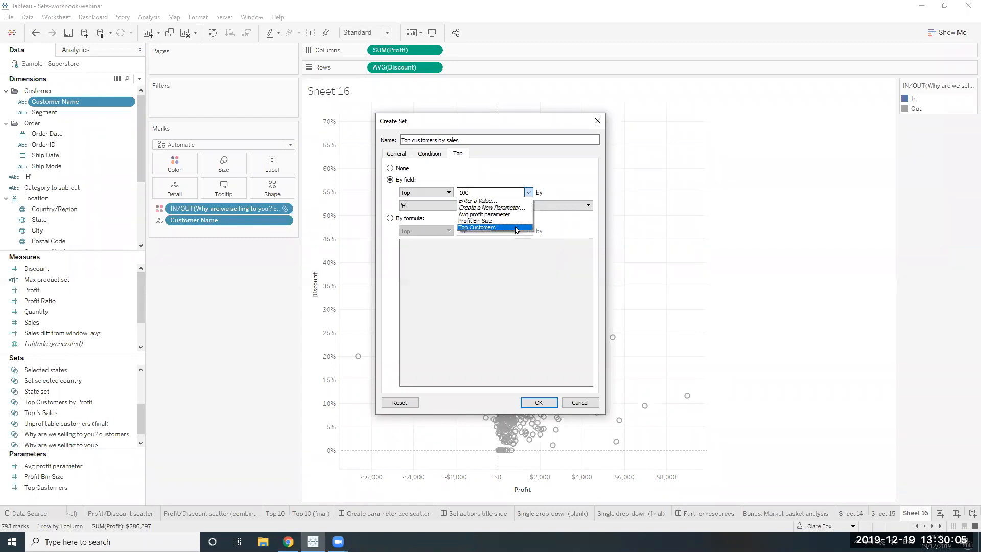
click(515, 207)
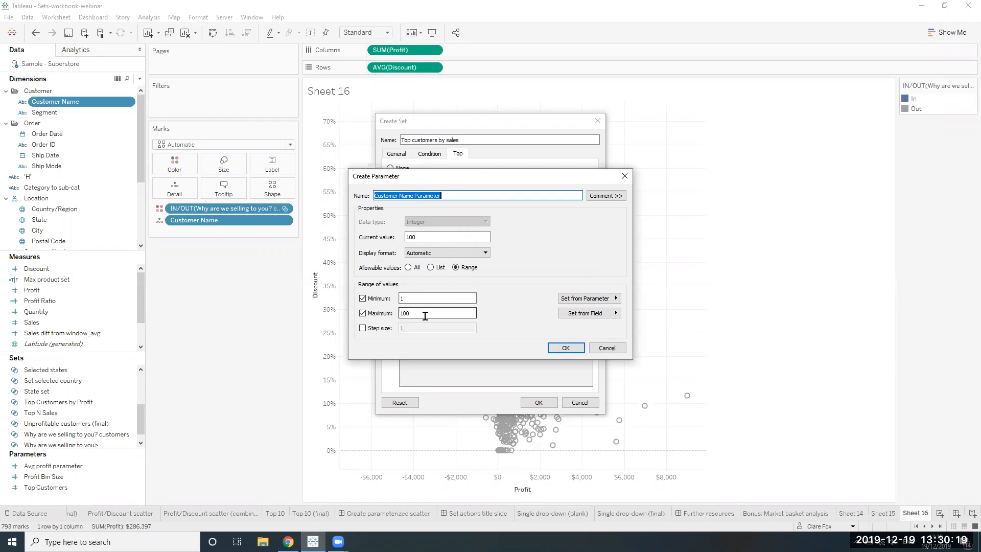
click(565, 348)
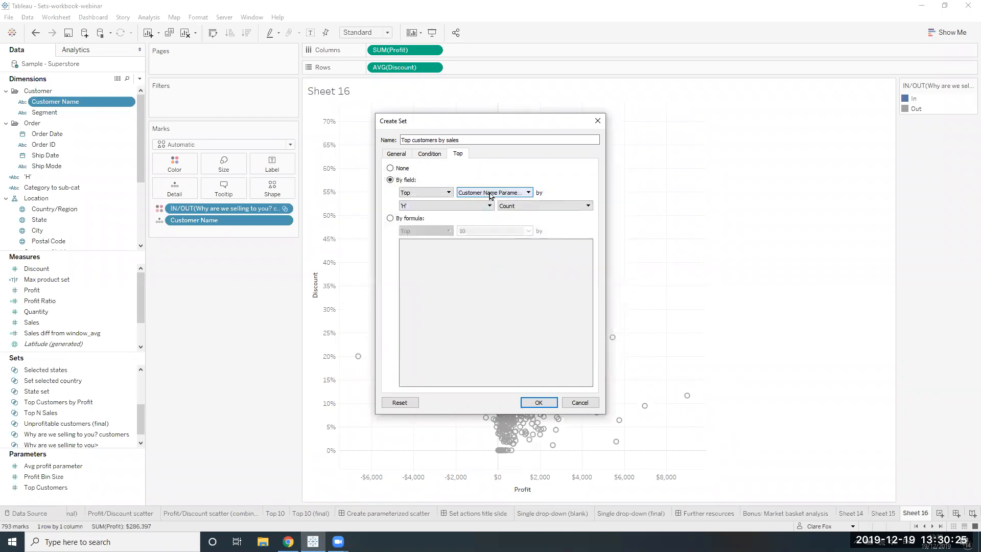
Create the set ranked by the sum of Sales and filter the scatter plot with it
click(477, 206)
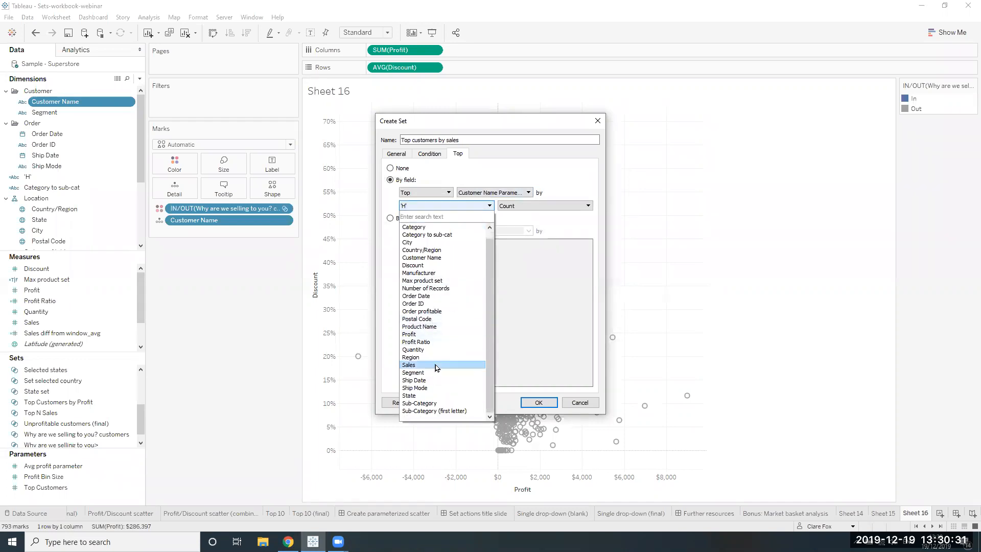
click(435, 364)
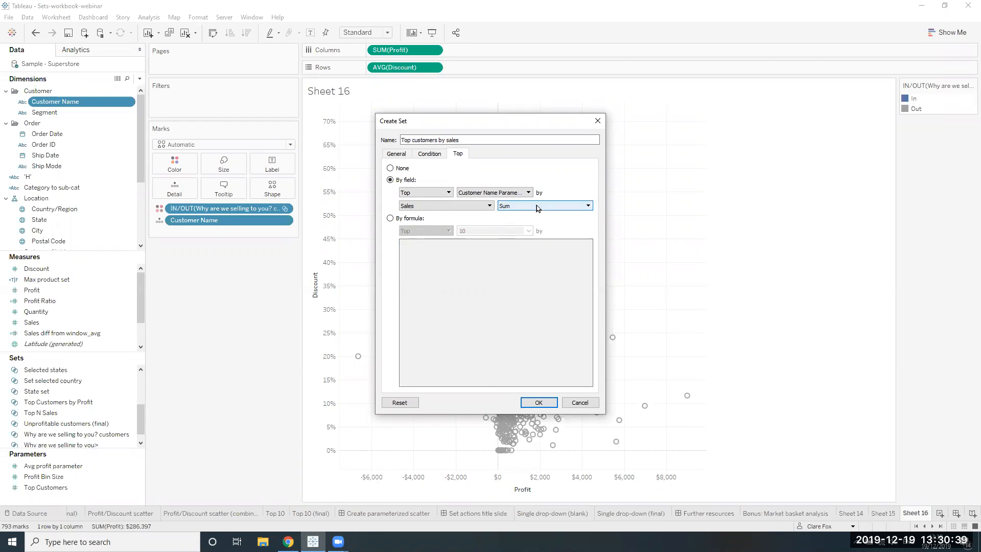
click(539, 402)
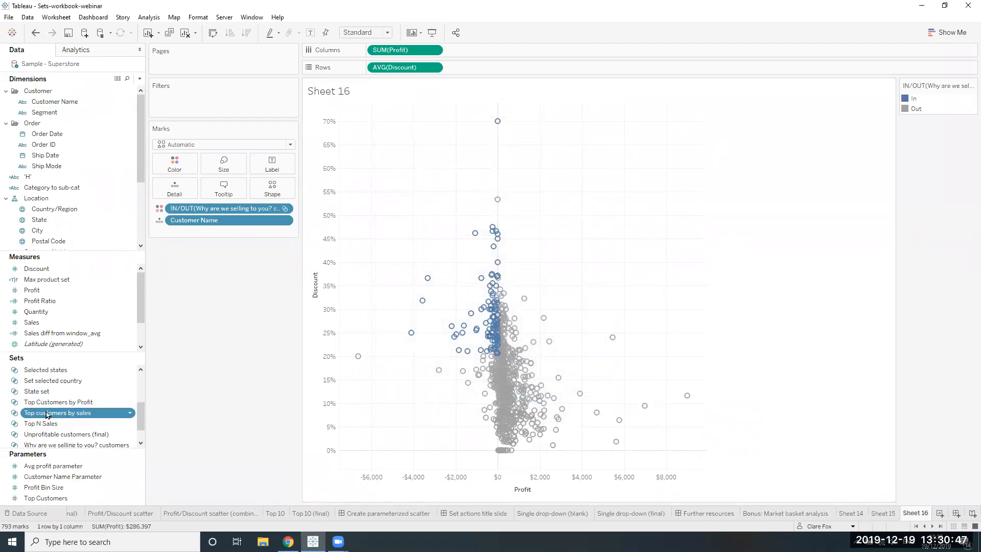
drag(46, 414, 210, 96)
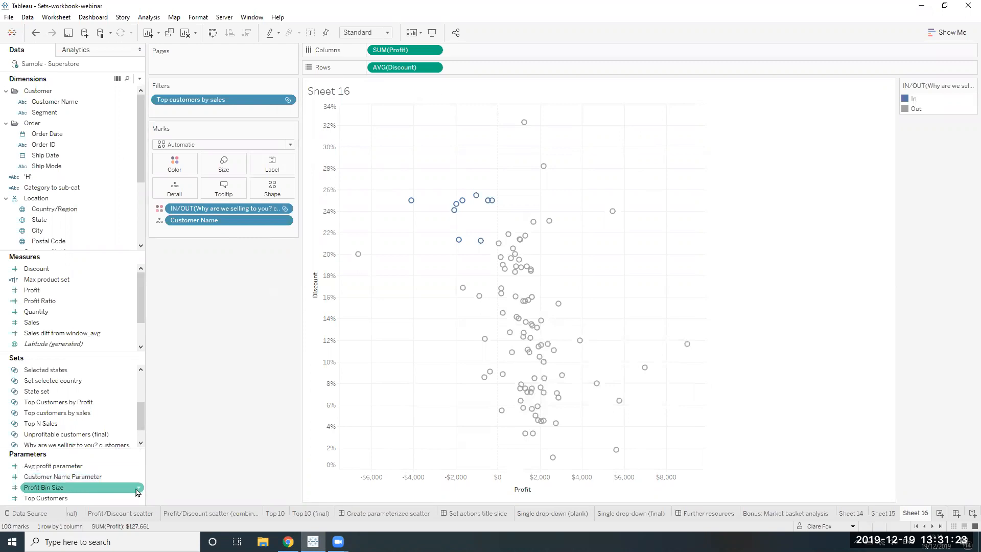
click(136, 477)
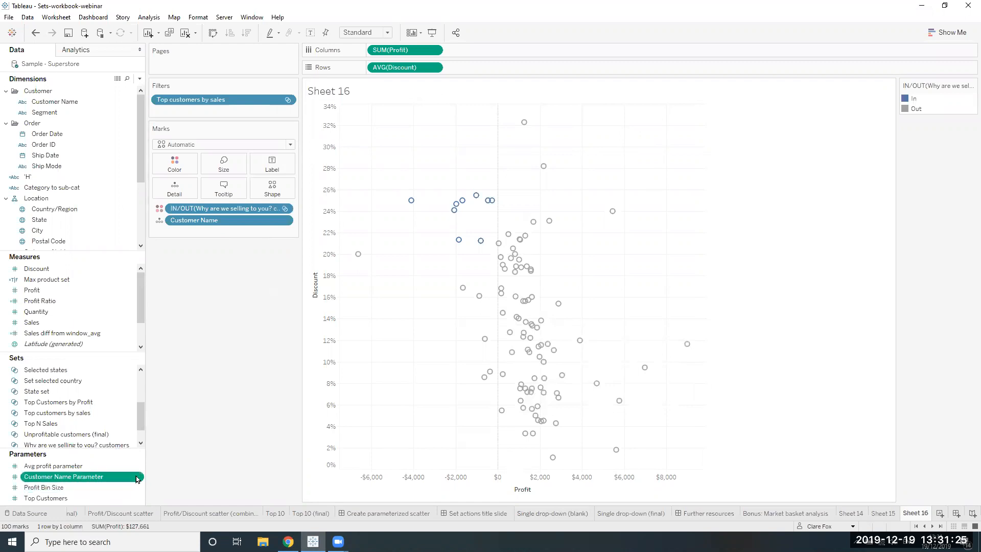
click(257, 297)
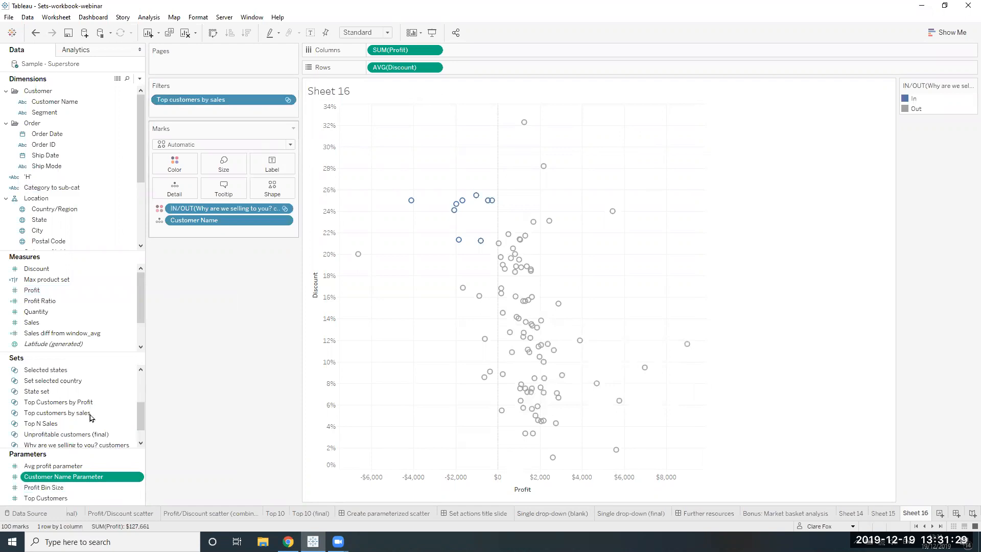
click(130, 413)
click(178, 277)
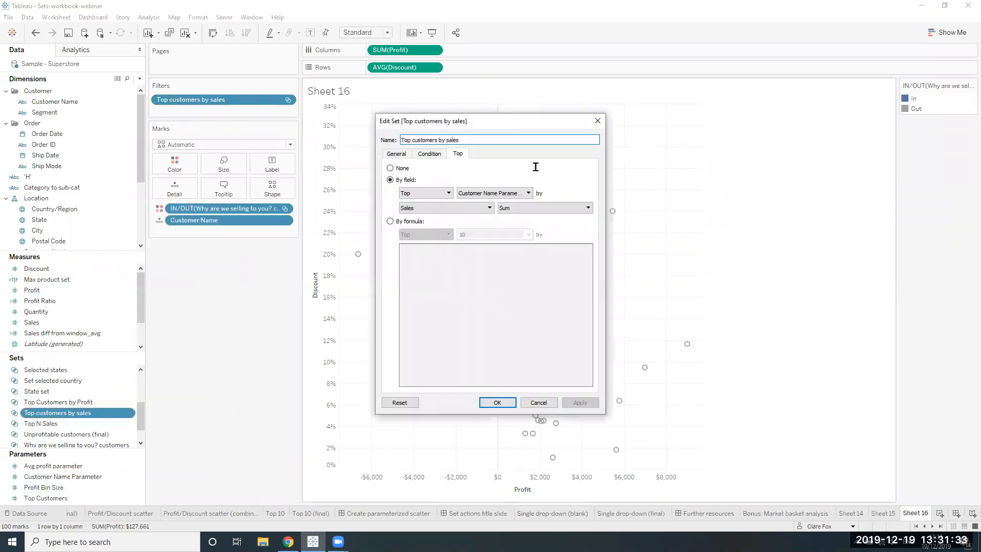
click(538, 403)
Show the Customer Name Parameter control, lower the customer limit to 20, and raise it back to 100
right_click(136, 477)
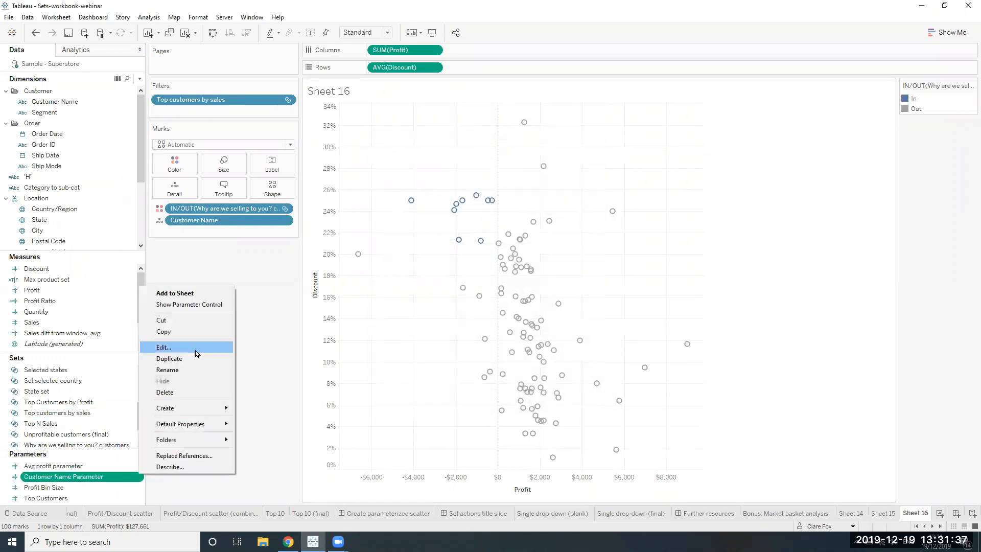
click(201, 306)
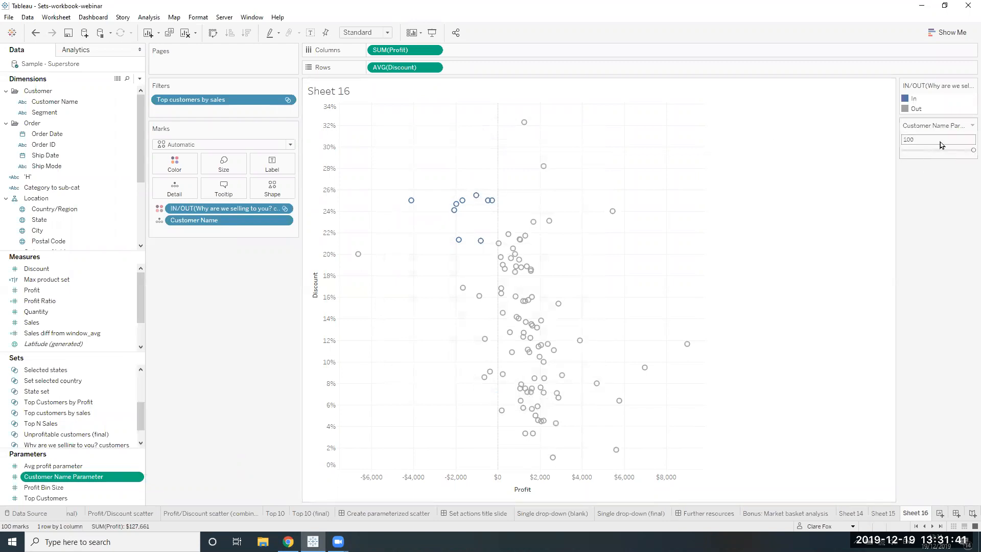
drag(965, 150, 940, 151)
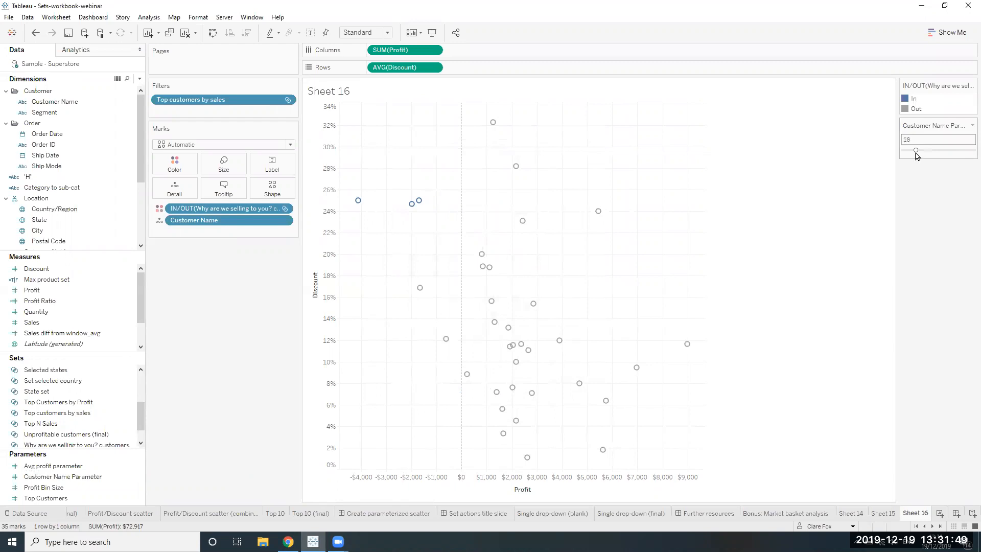
drag(917, 152, 917, 152)
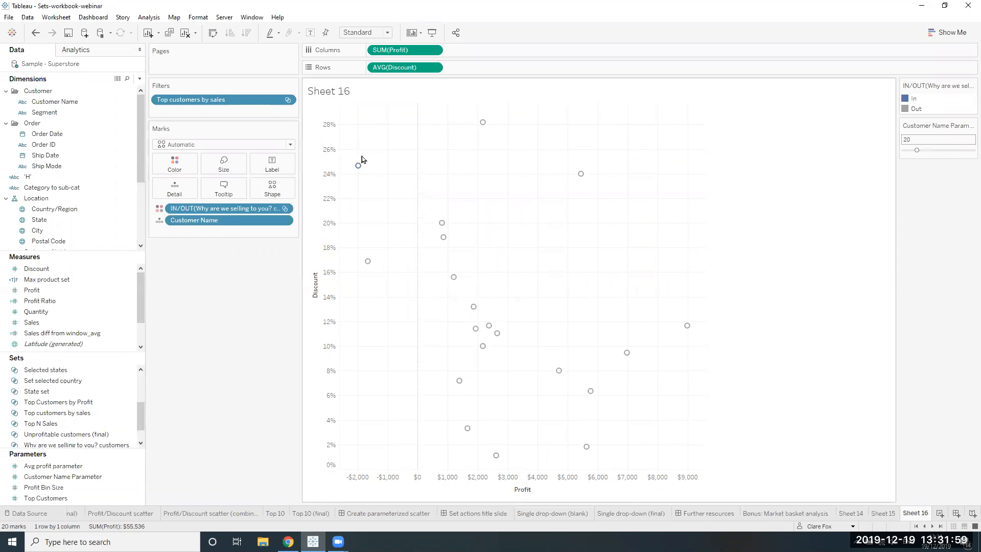
mouse_move(358, 170)
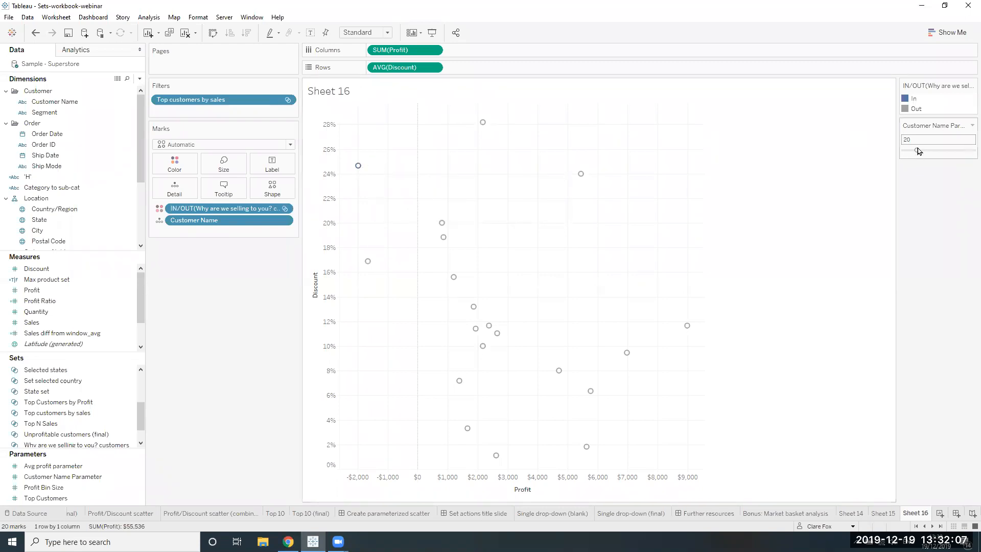
drag(918, 151, 973, 154)
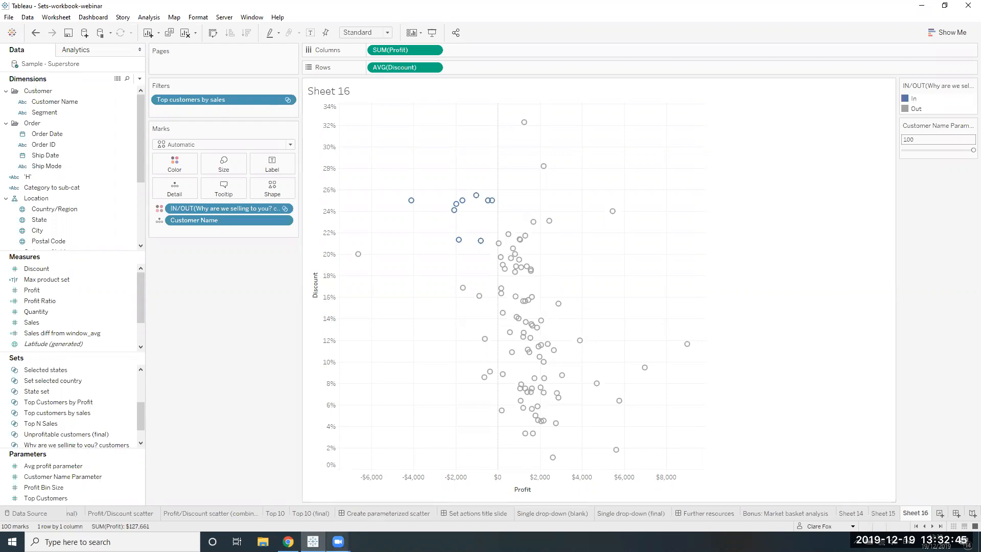
mouse_move(338, 541)
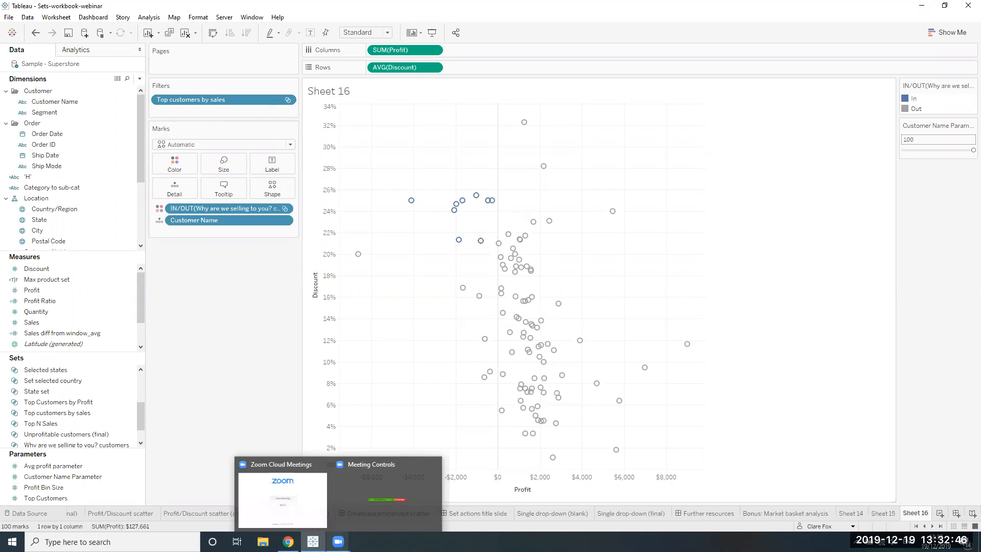
click(309, 510)
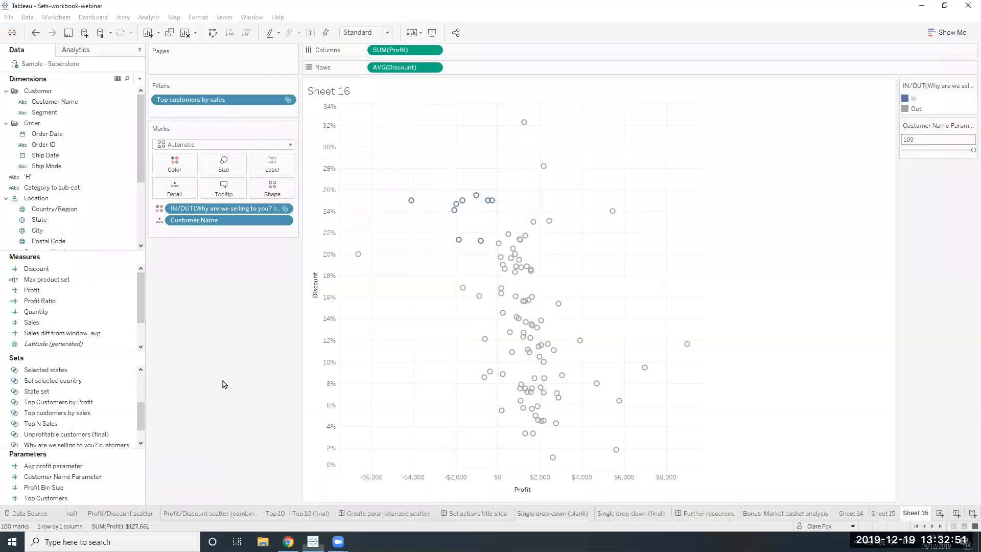
click(349, 119)
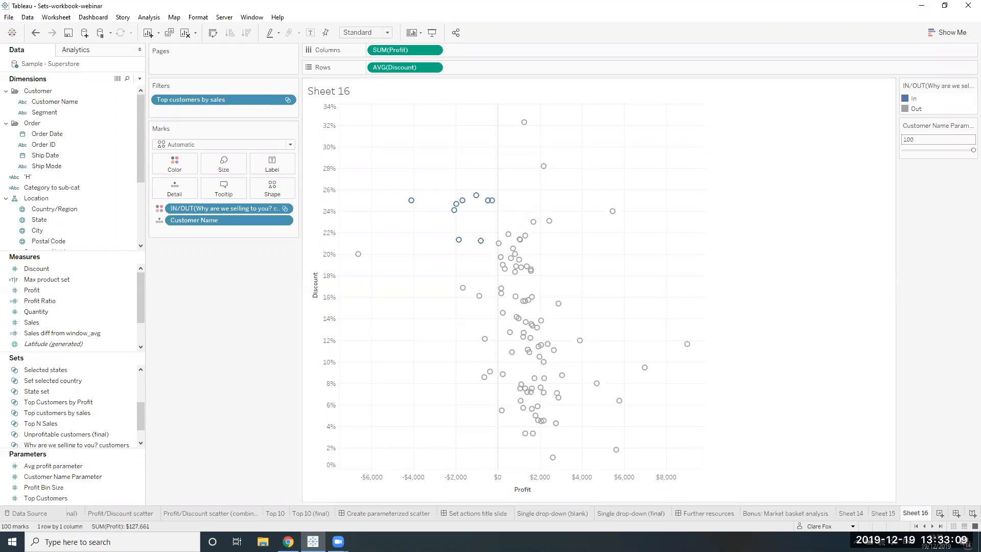
Go to the Set actions title slide dashboard and drill down into Office Supplies and Furniture on the chart
click(489, 517)
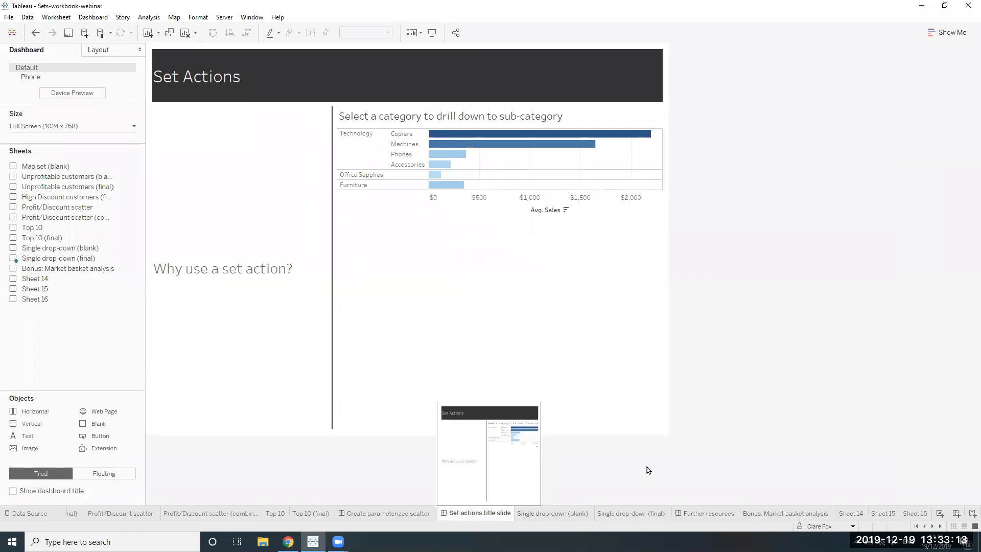
mouse_move(452, 163)
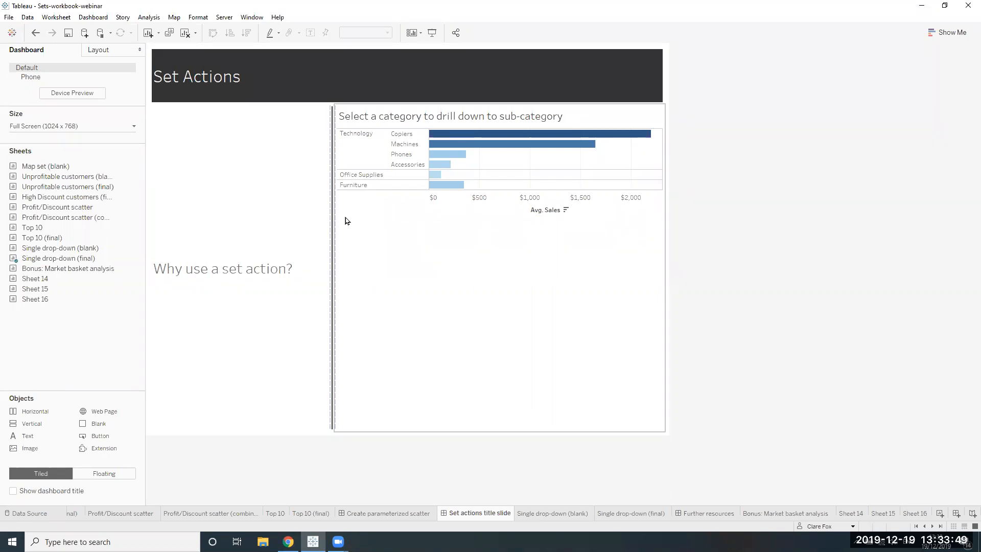
click(361, 176)
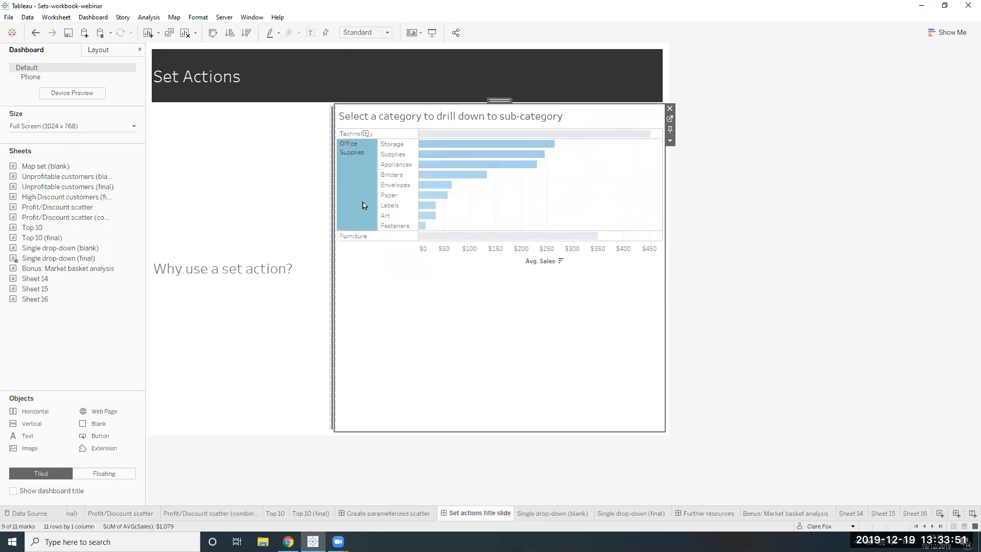
click(363, 235)
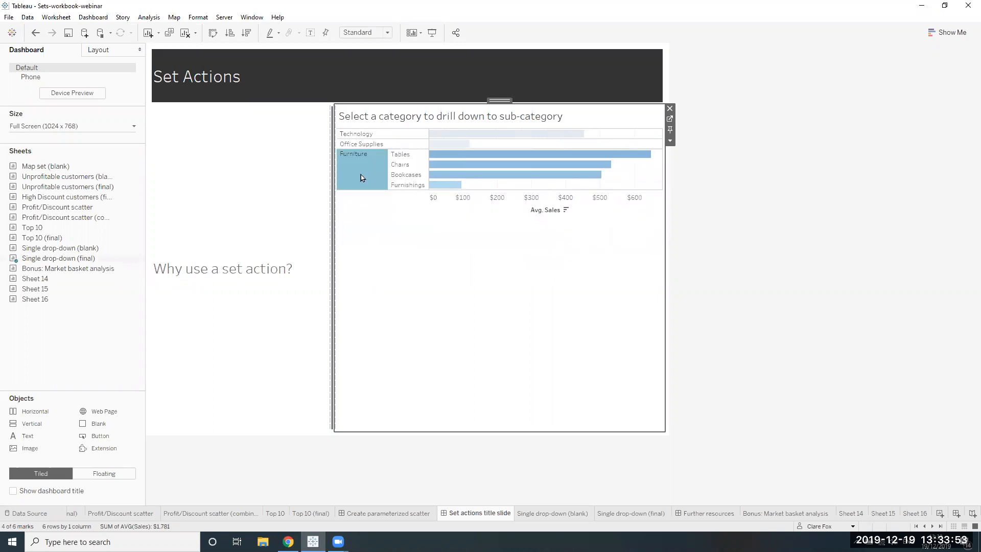
Drill down into Technology, Office Supplies and Furniture, then Office Supplies again, on the Set Actions dashboard chart
click(355, 135)
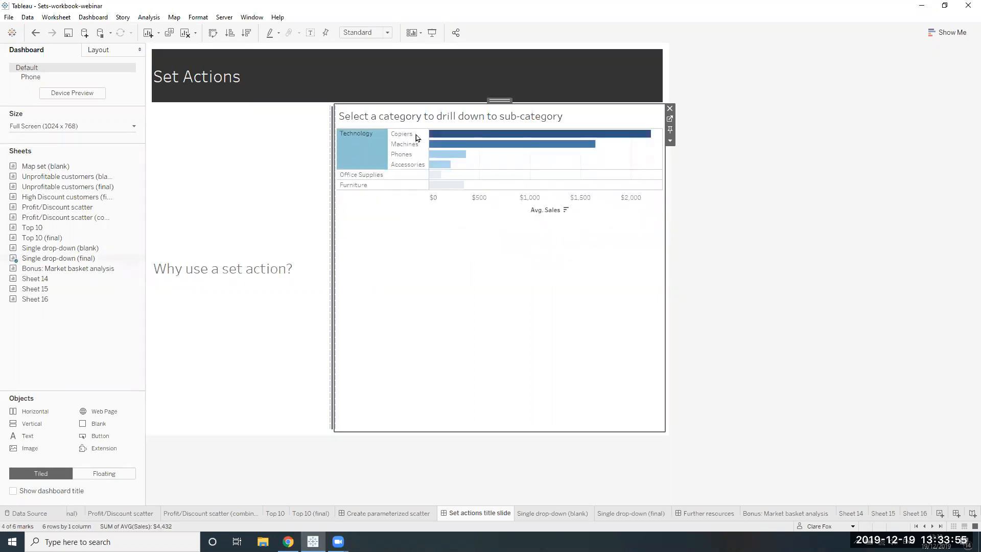
click(348, 176)
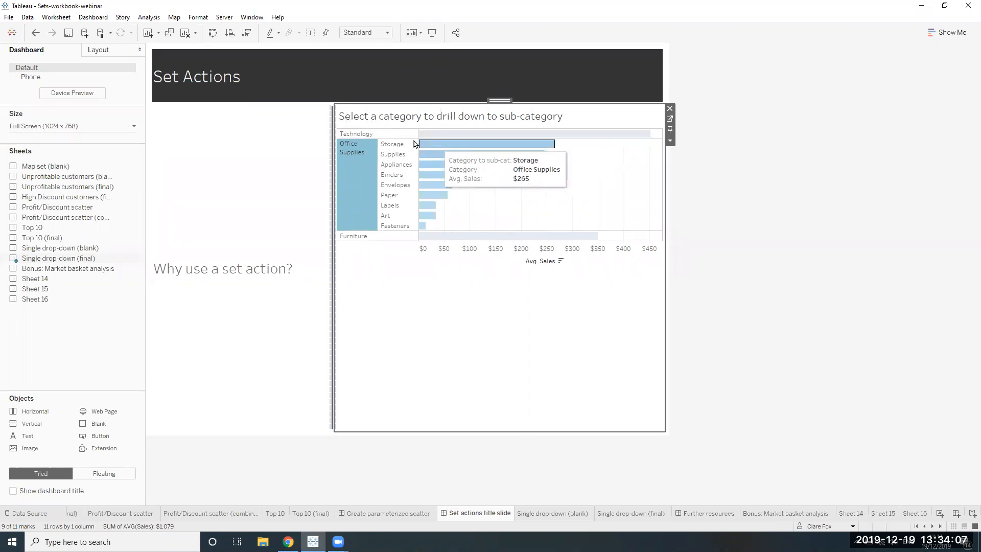
click(356, 237)
click(568, 508)
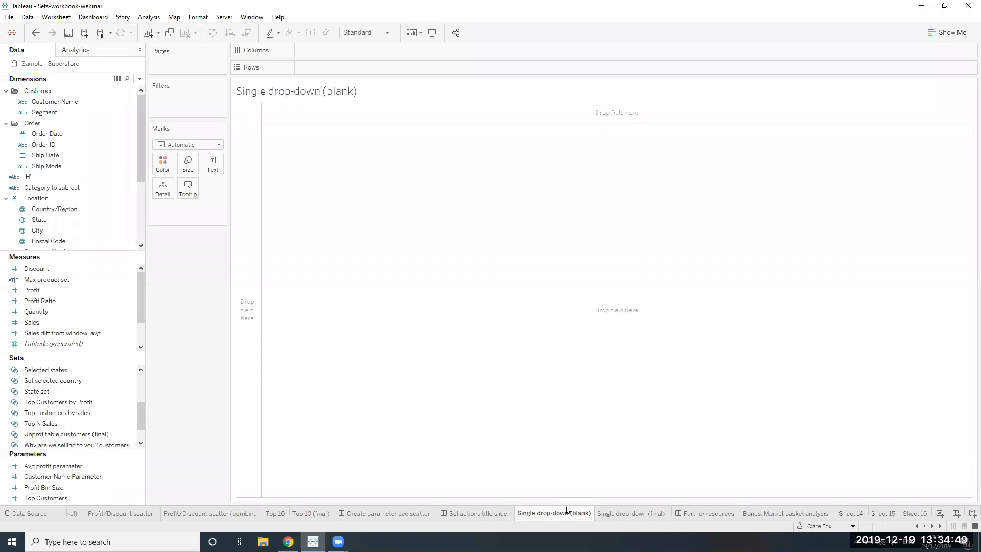
click(479, 514)
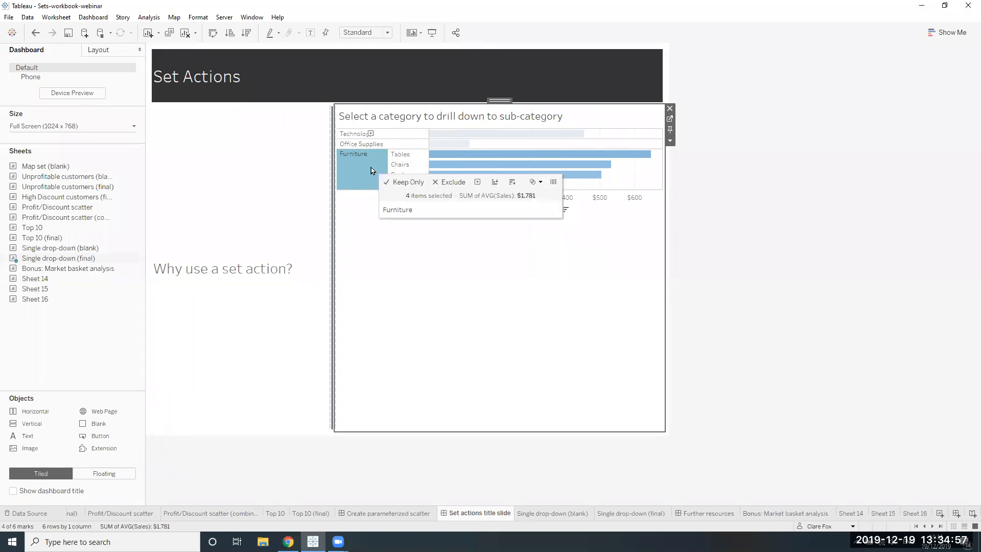
click(382, 142)
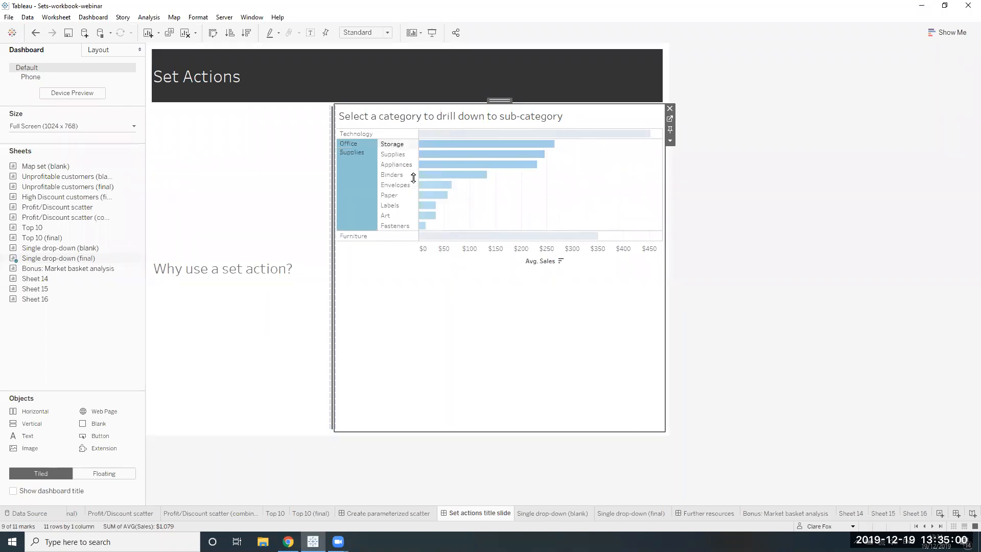
On the Single drop-down (blank) sheet, create a set named Cat set from the Category field with no members selected
click(568, 515)
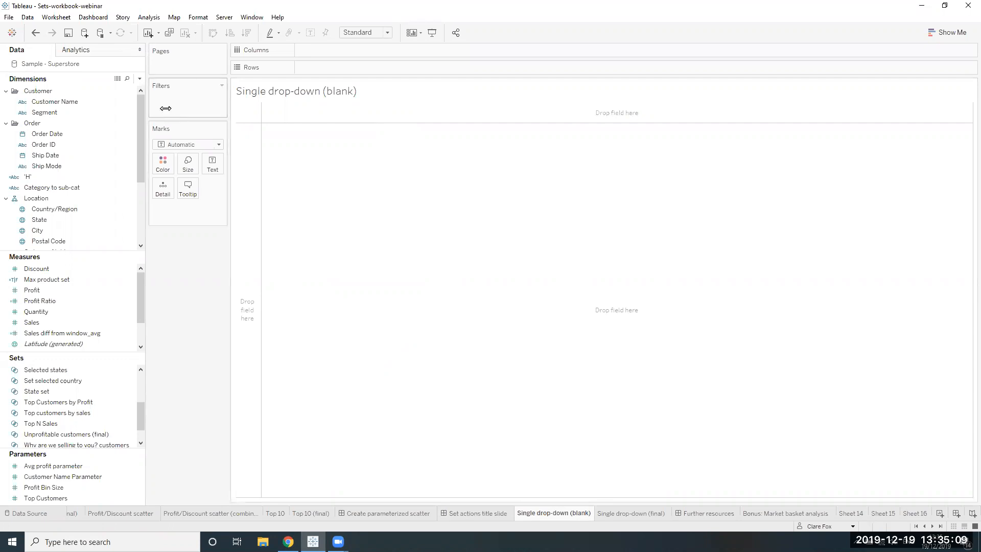
click(127, 79)
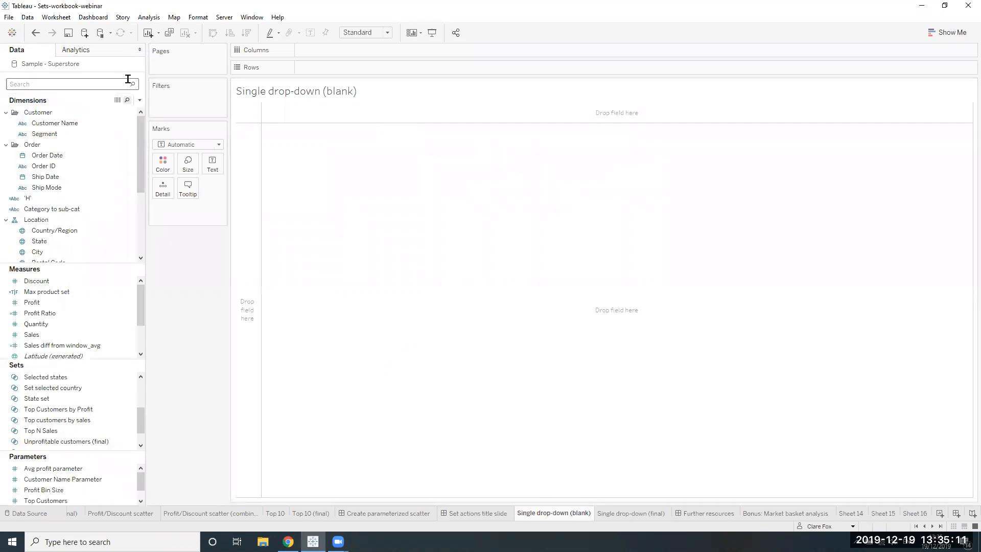
text(category)
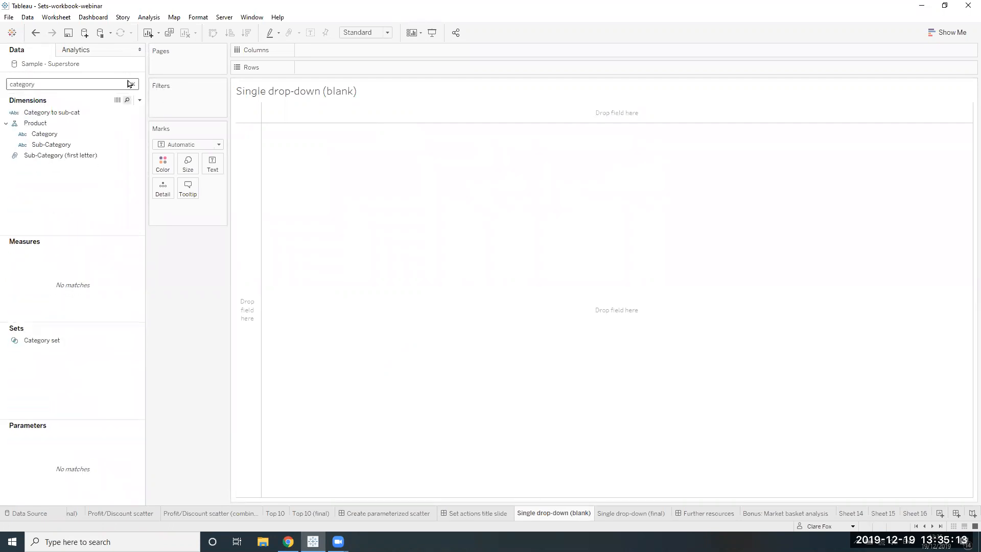
click(141, 135)
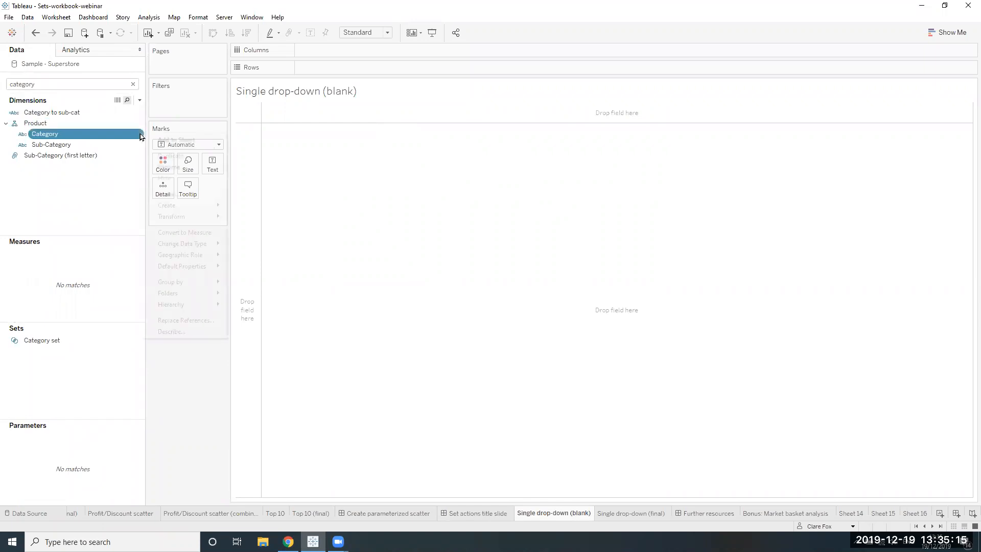
mouse_move(188, 206)
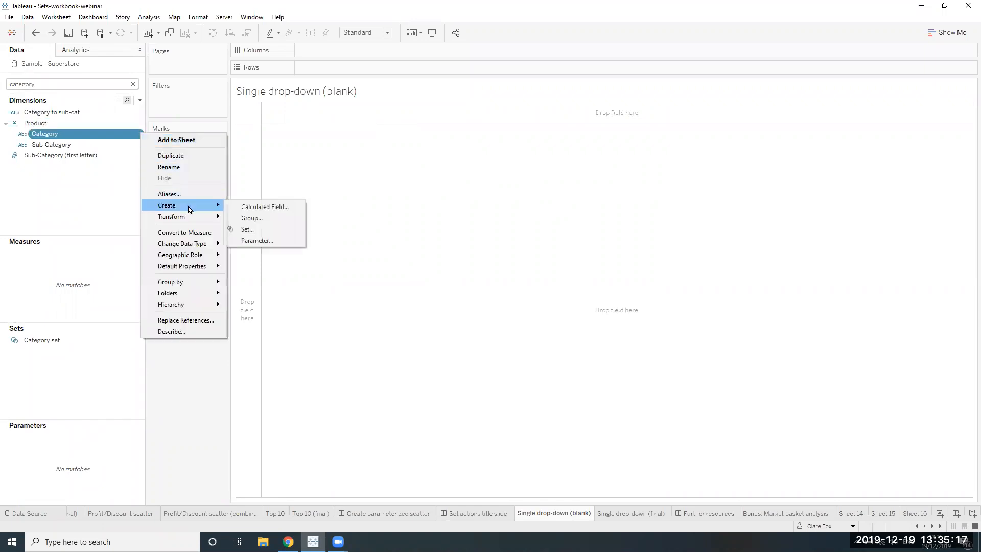
click(247, 229)
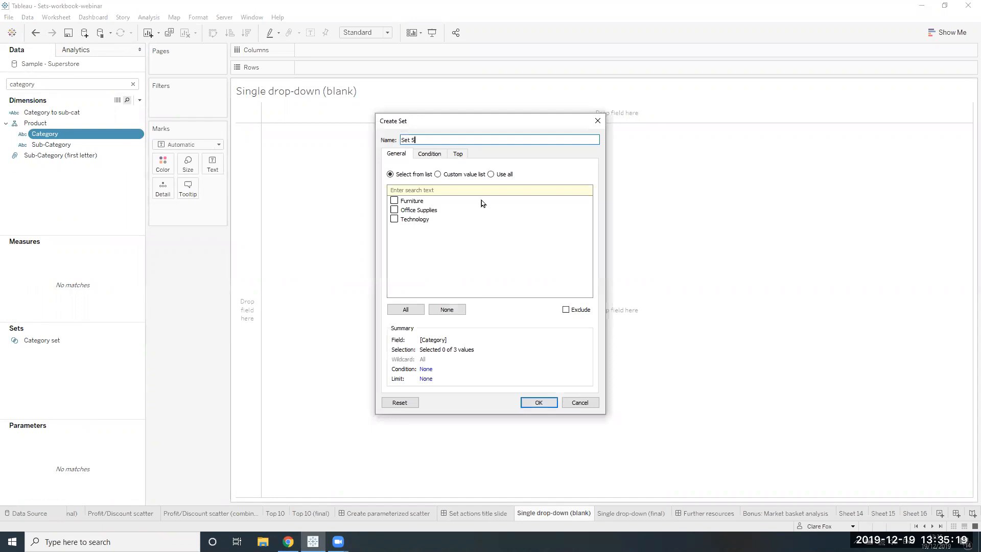
drag(458, 137, 338, 135)
click(338, 135)
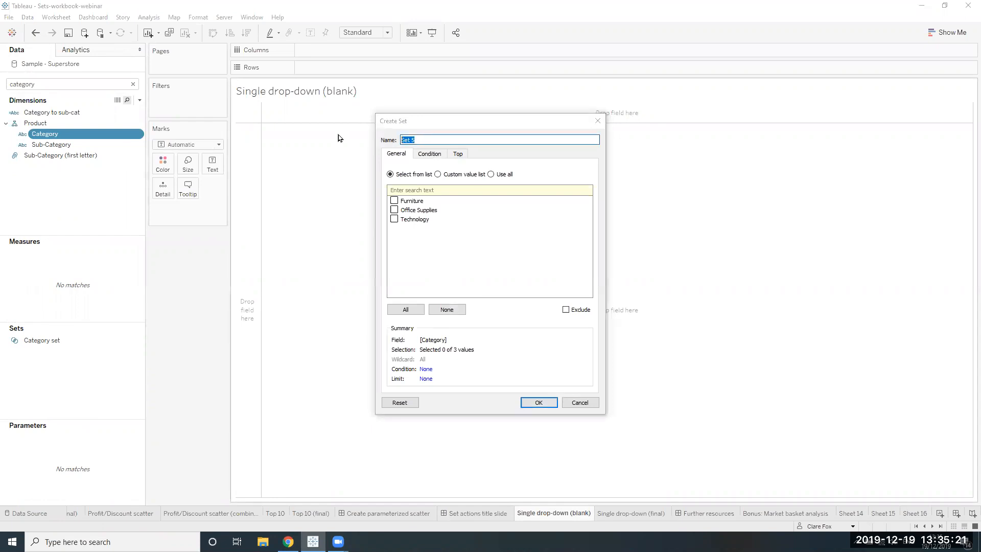
text(C)
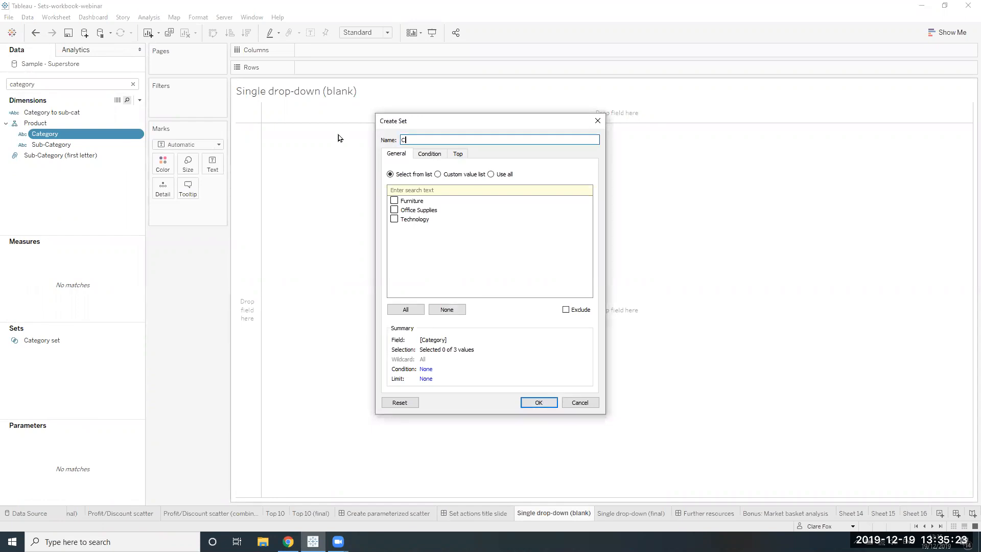
text(at set)
click(536, 403)
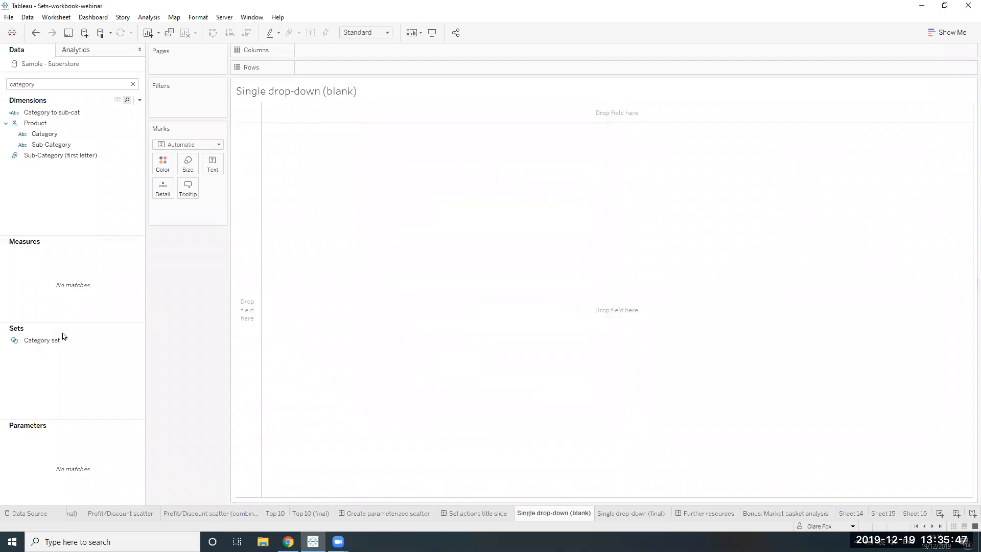
Add Category and Sub-Category to Rows, searching the field list for "cate" to find them
click(133, 84)
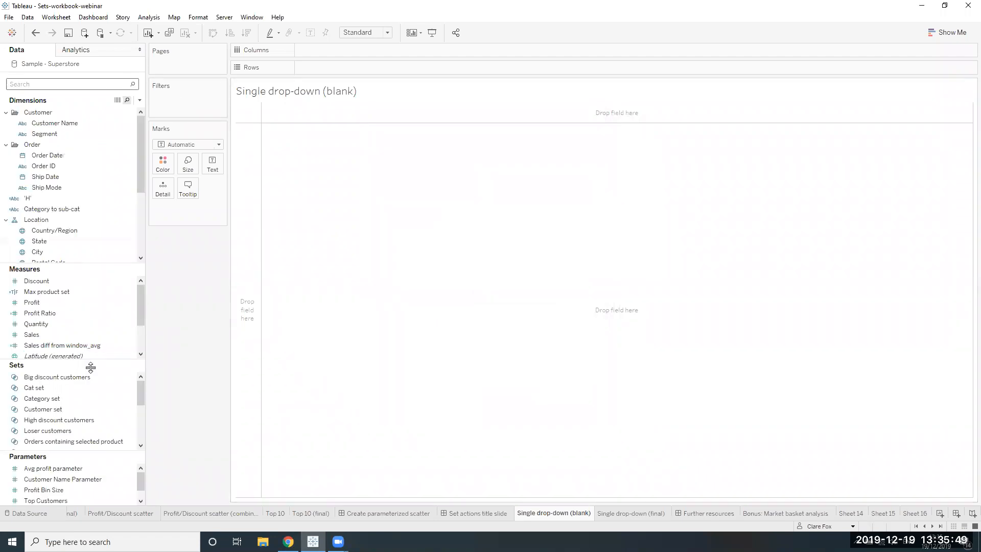
click(84, 388)
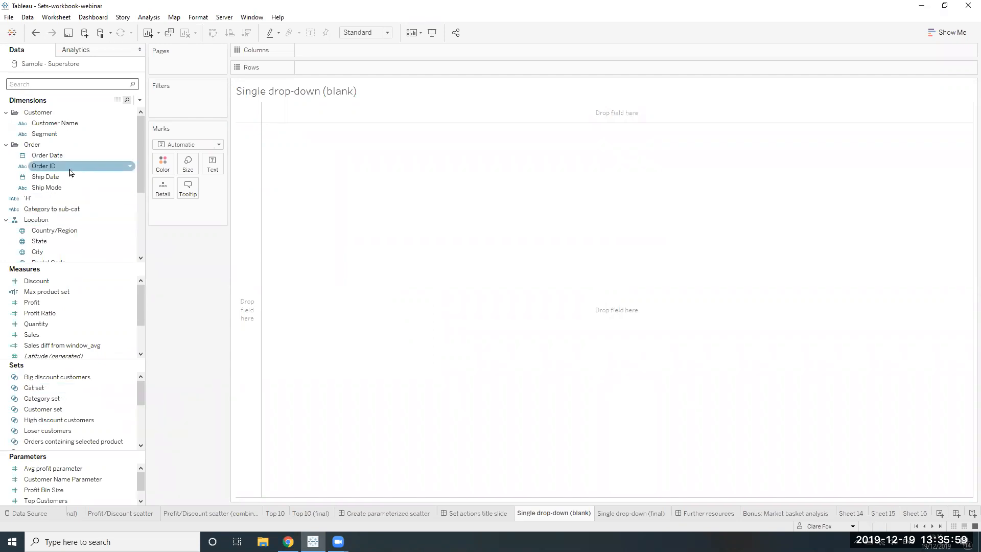
click(87, 86)
text(cate)
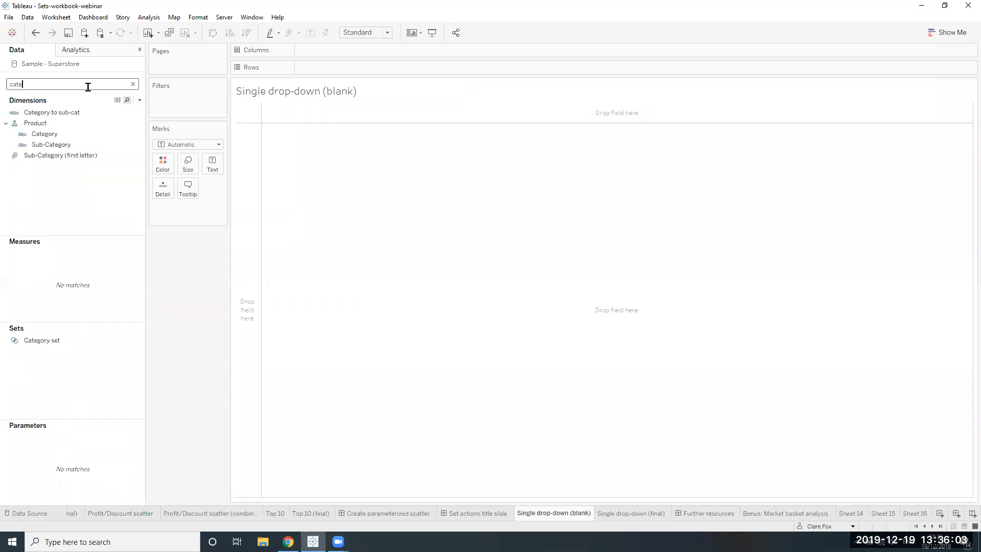
drag(66, 135, 321, 69)
click(46, 146)
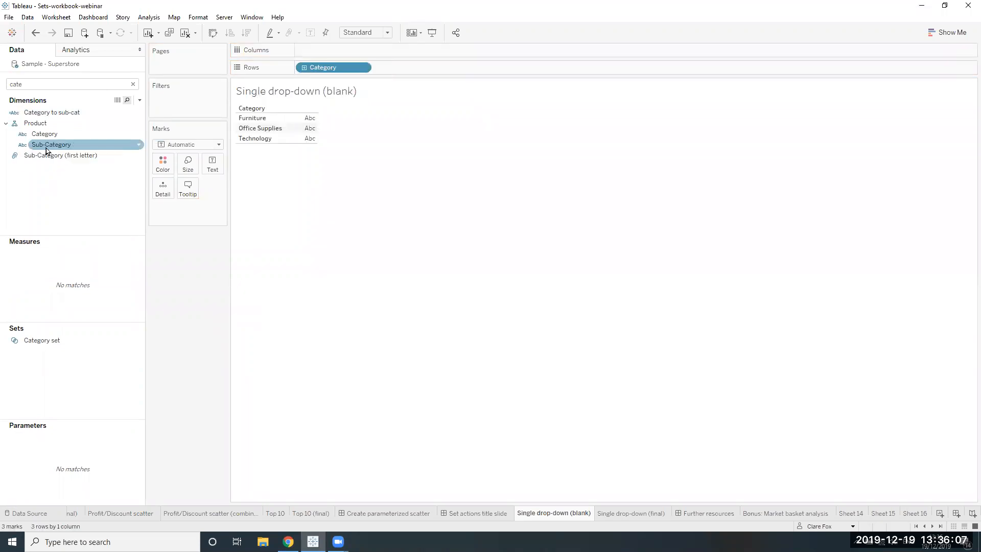
mouse_move(46, 148)
mouse_down()
mouse_move(412, 92)
mouse_move(445, 80)
mouse_move(441, 72)
mouse_up()
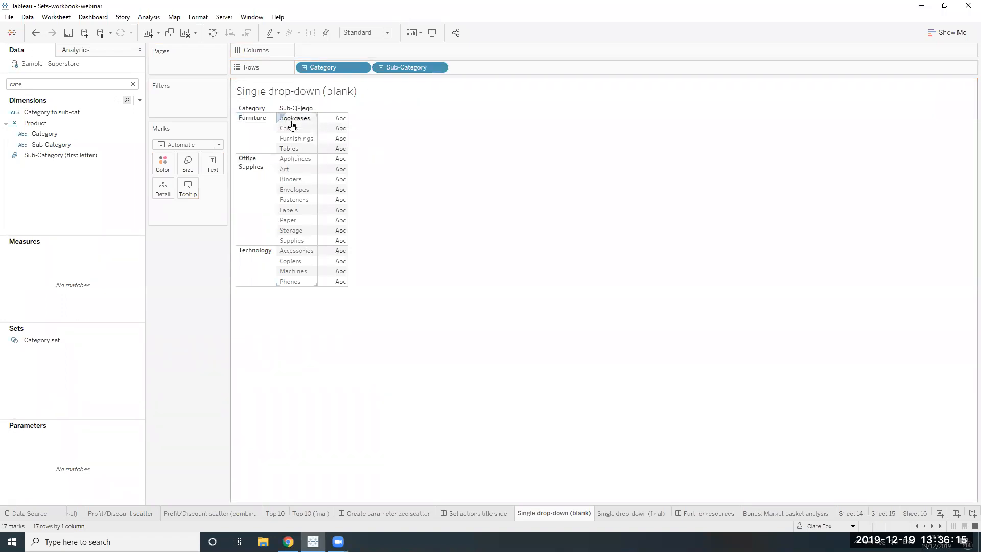
Collapse and expand the Category hierarchy on Rows repeatedly, leaving it collapsed to Category only
click(302, 68)
click(303, 68)
click(302, 69)
click(302, 69)
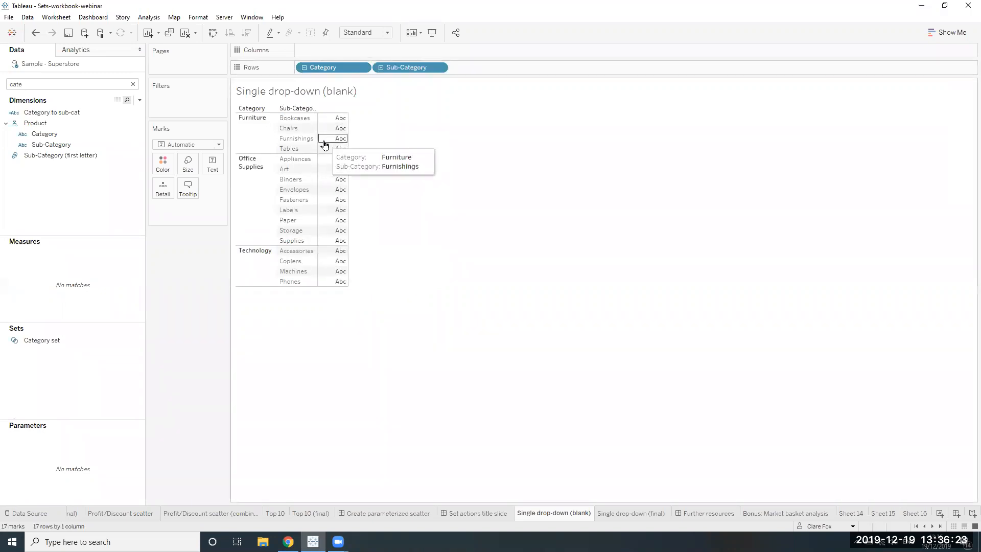
click(304, 68)
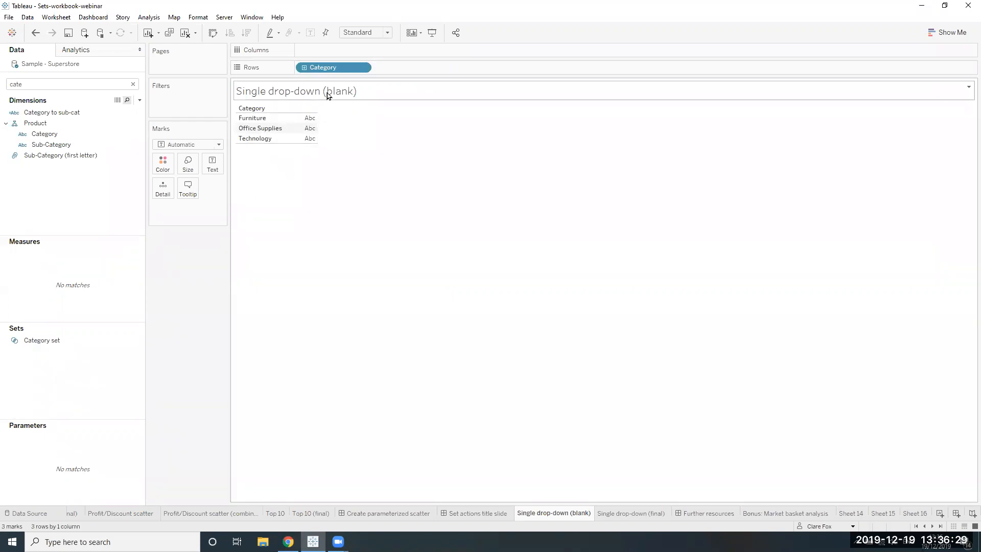
Clear the field search and start a new calculated field named Cat to sub-cat
click(133, 84)
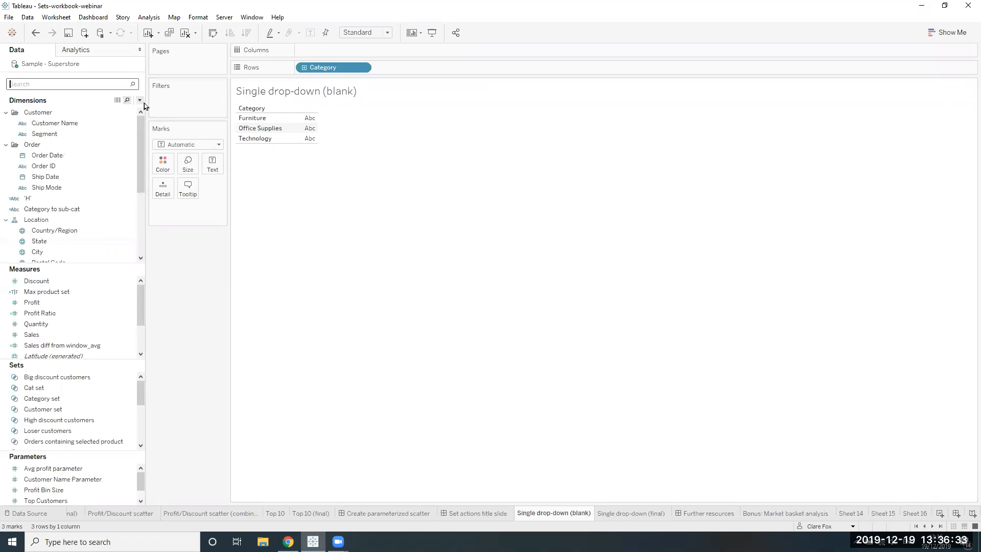
click(140, 100)
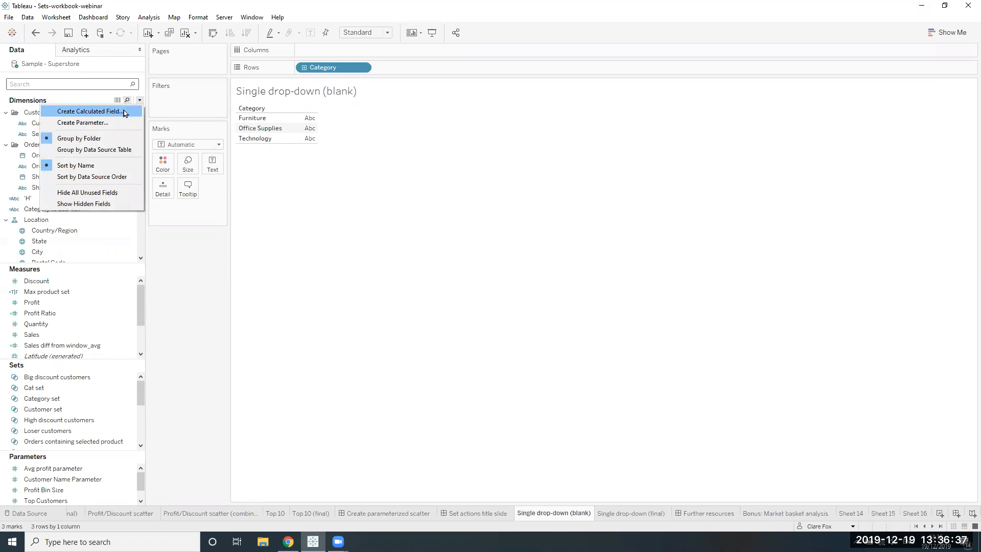
click(124, 109)
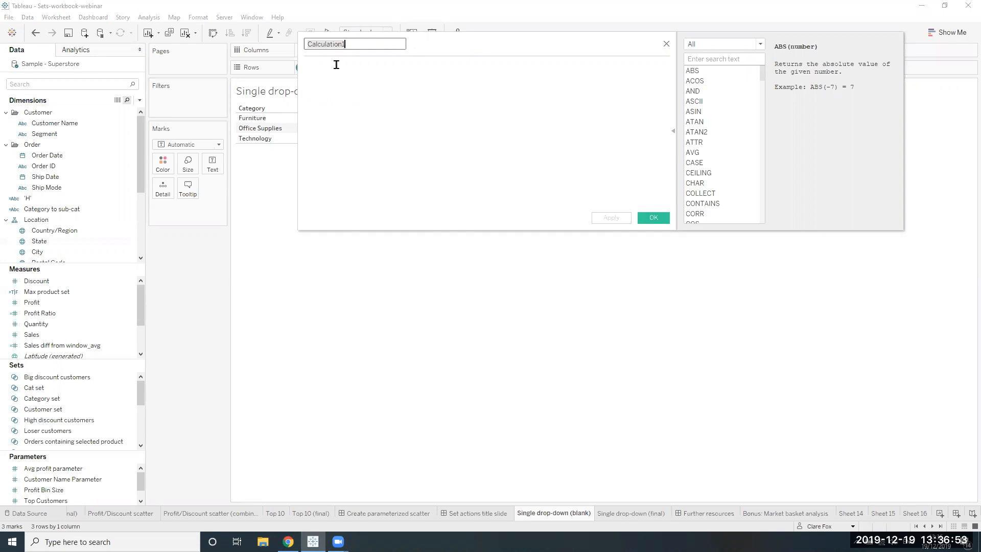
text(Cat to )
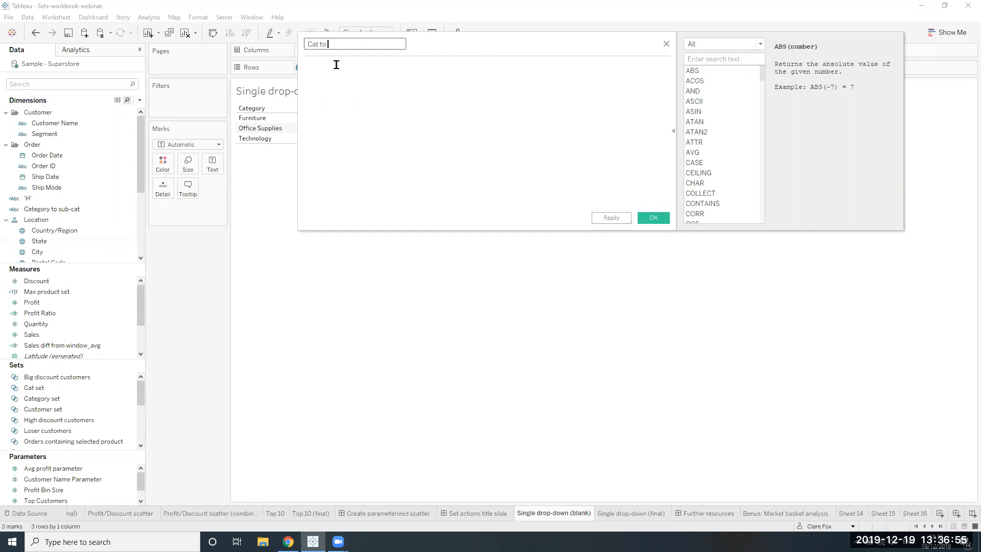
text(sub-cat)
Enter the formula if [Cat set] then [Sub-Category] else '' END and highlight its [Cat set] reference
click(363, 101)
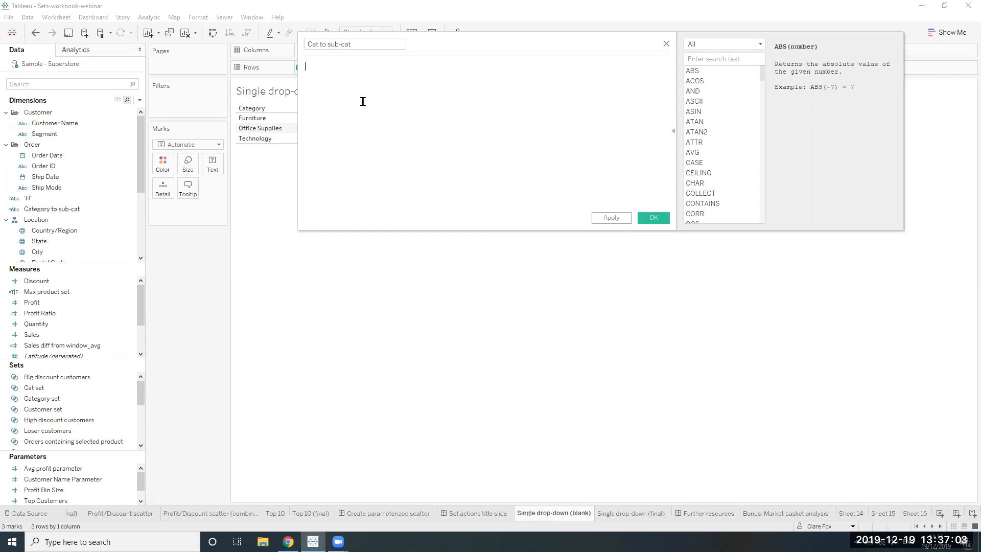
text(if cat)
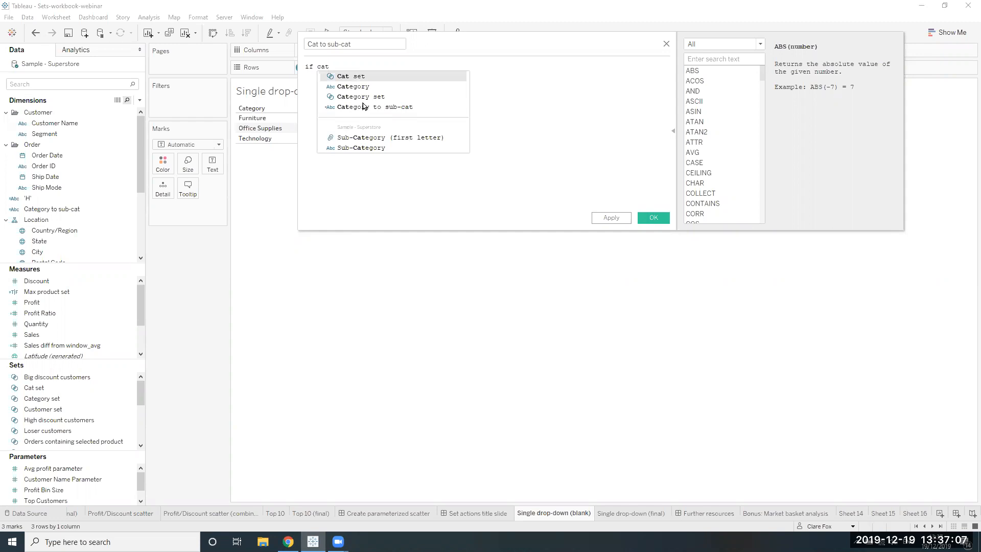
key(Return)
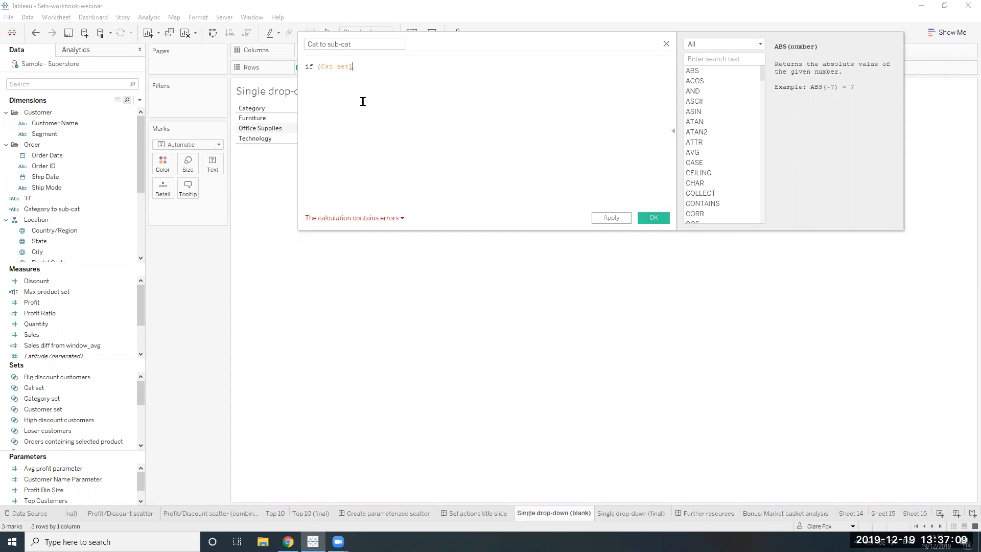
text(then)
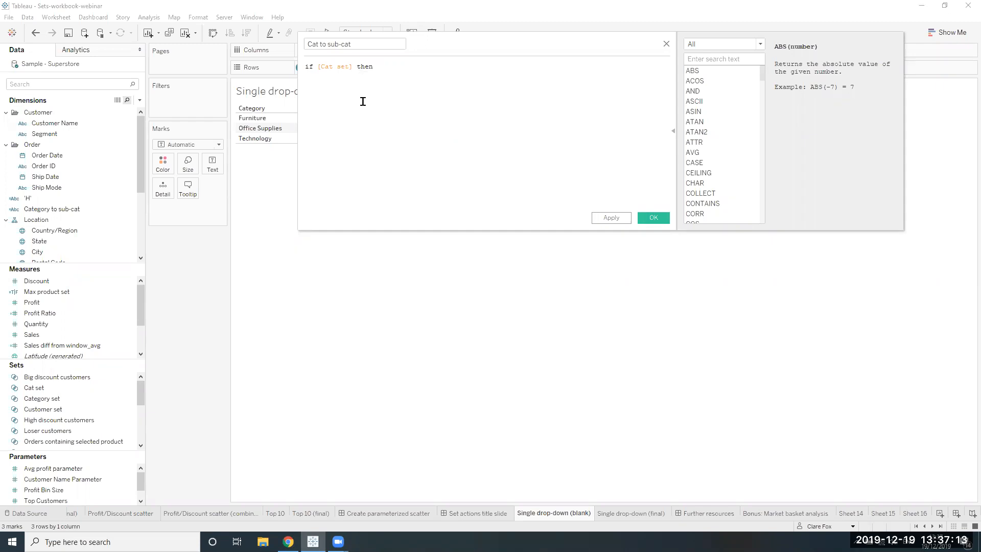
text( sub)
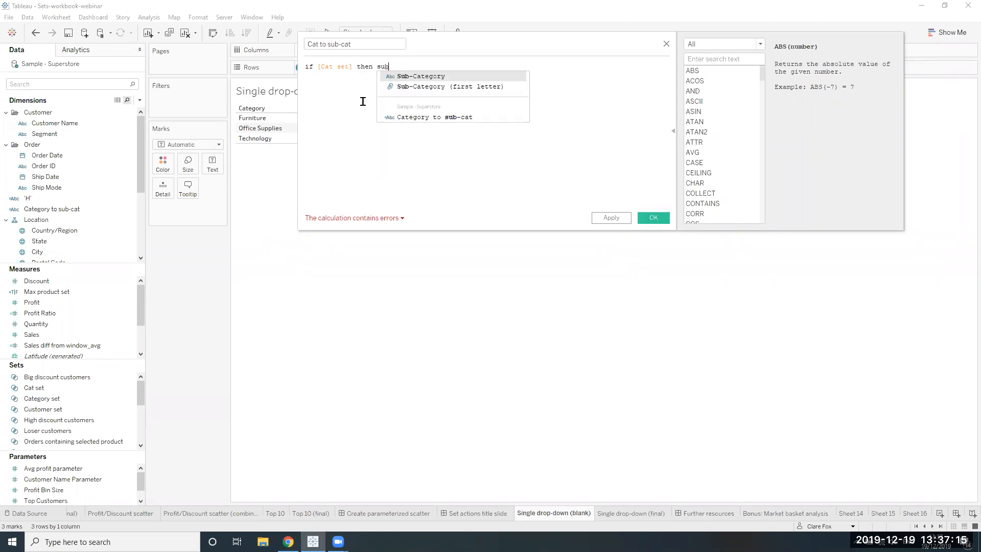
key(Return)
text(else)
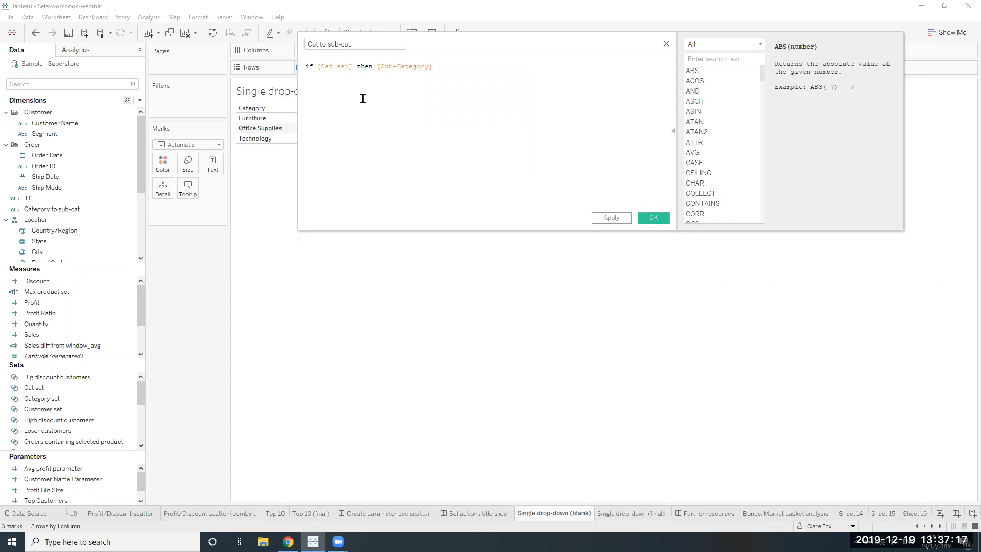
text( '')
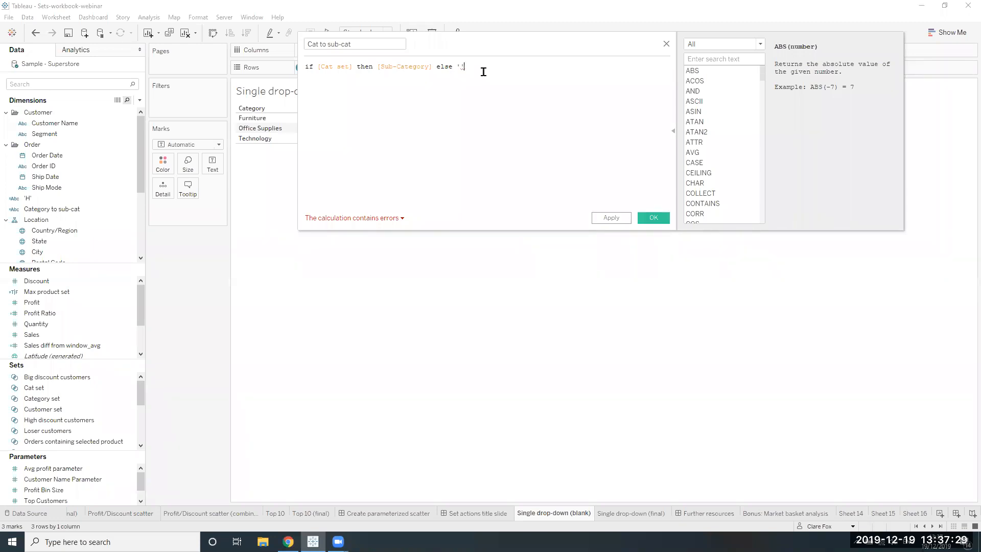
text(end)
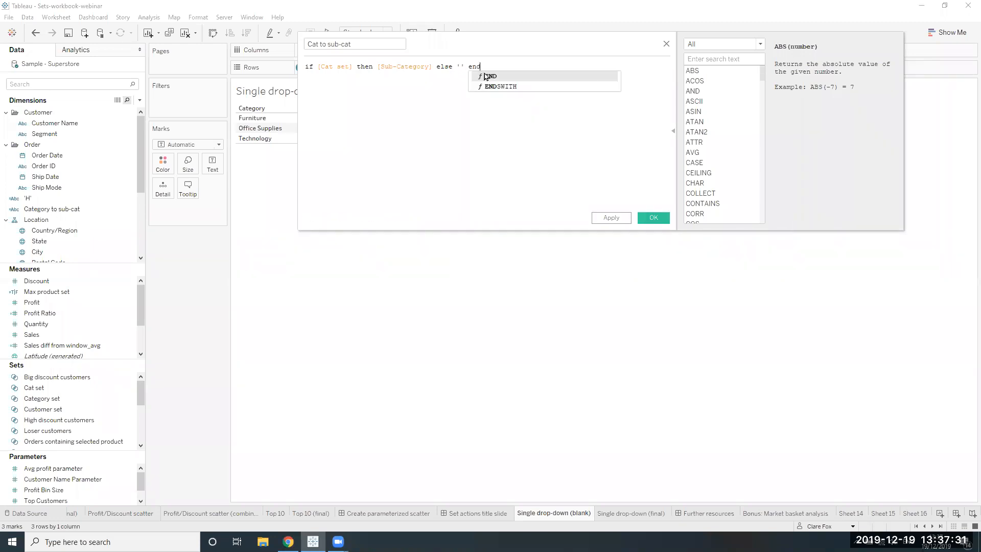
click(486, 77)
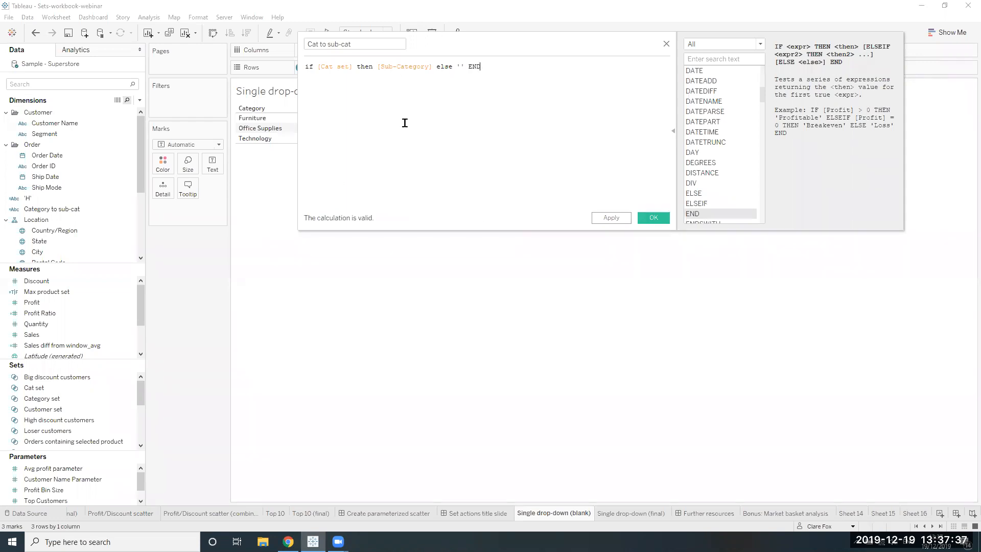
click(348, 66)
drag(317, 66, 356, 67)
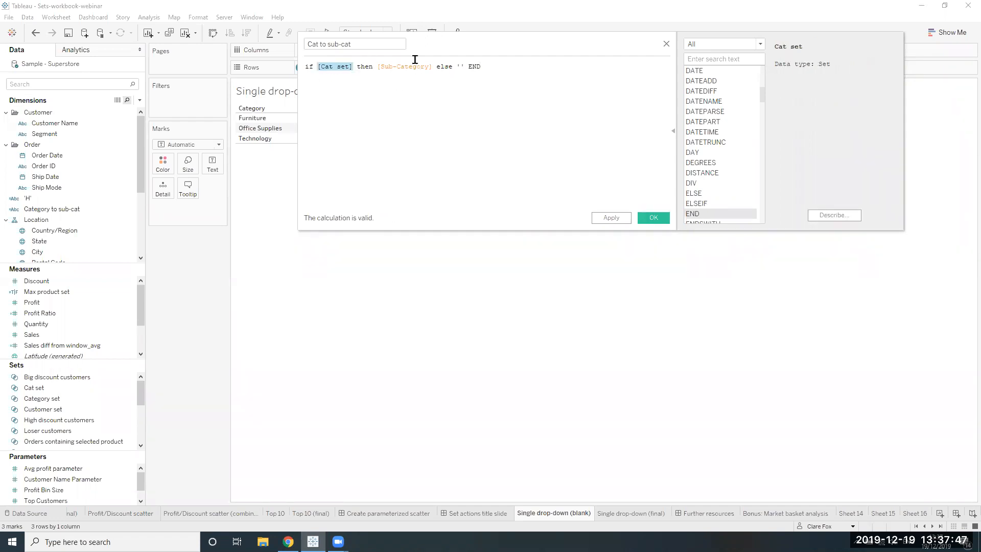
Save the Cat to sub-cat calculated field and add it to Rows after Category
click(464, 121)
click(665, 218)
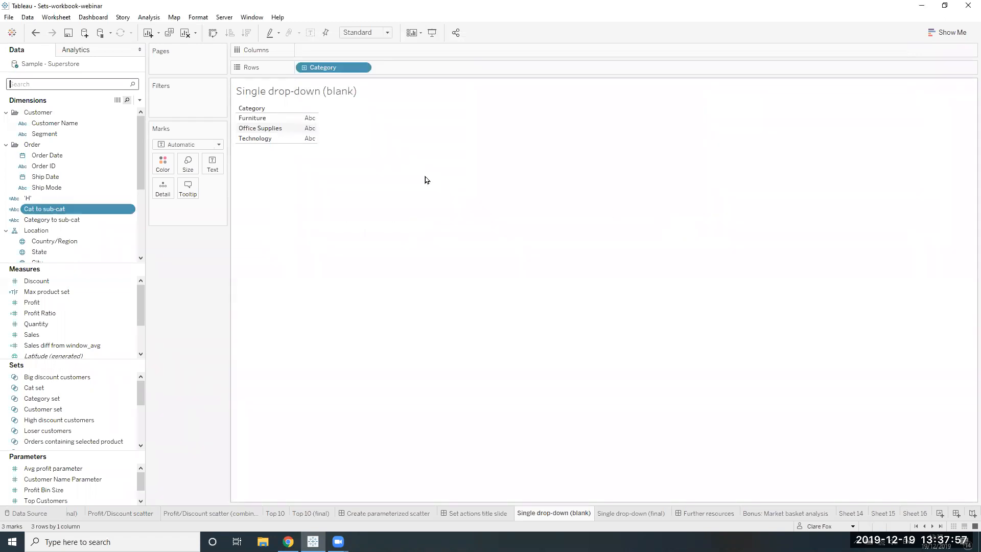
drag(40, 209, 422, 71)
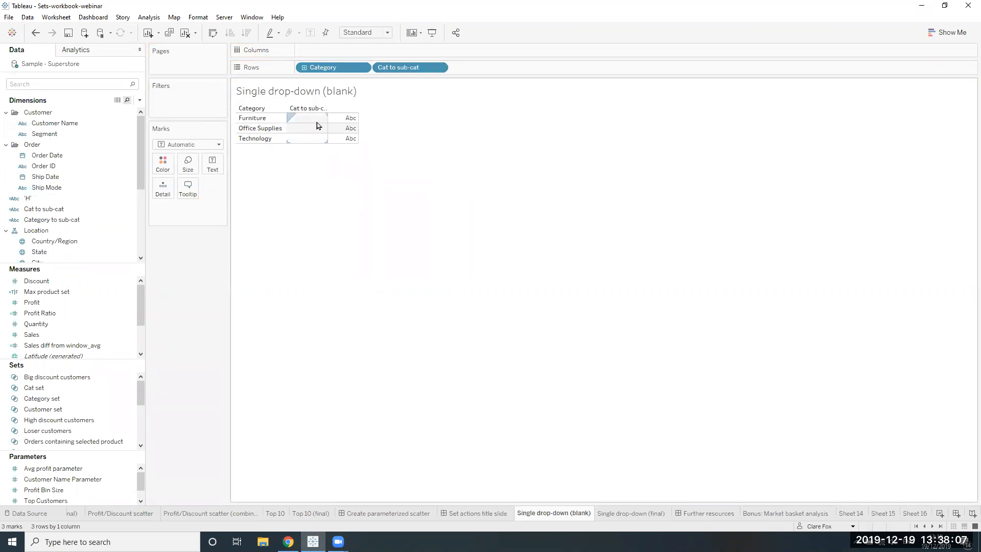
Check which categories are members of Cat set without changing it
right_click(133, 388)
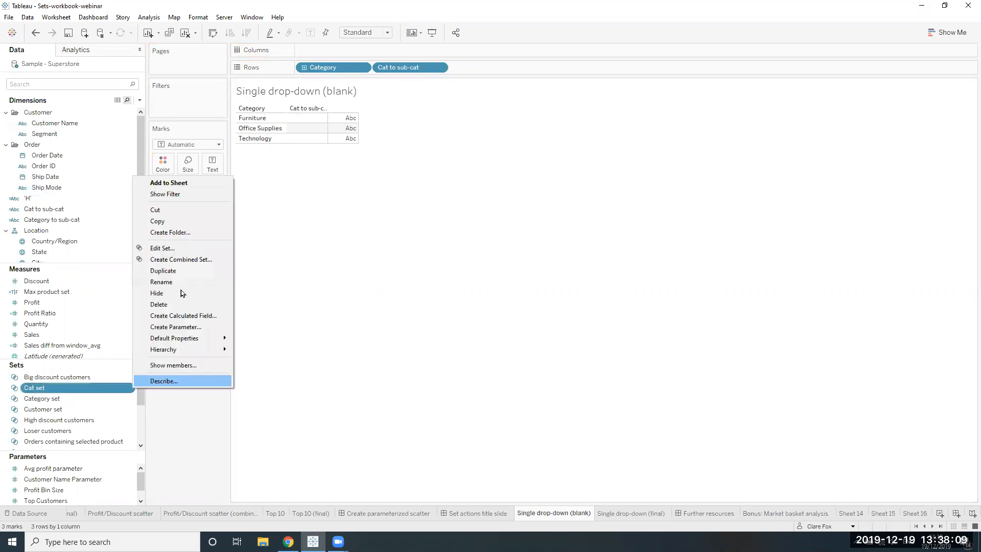
click(176, 248)
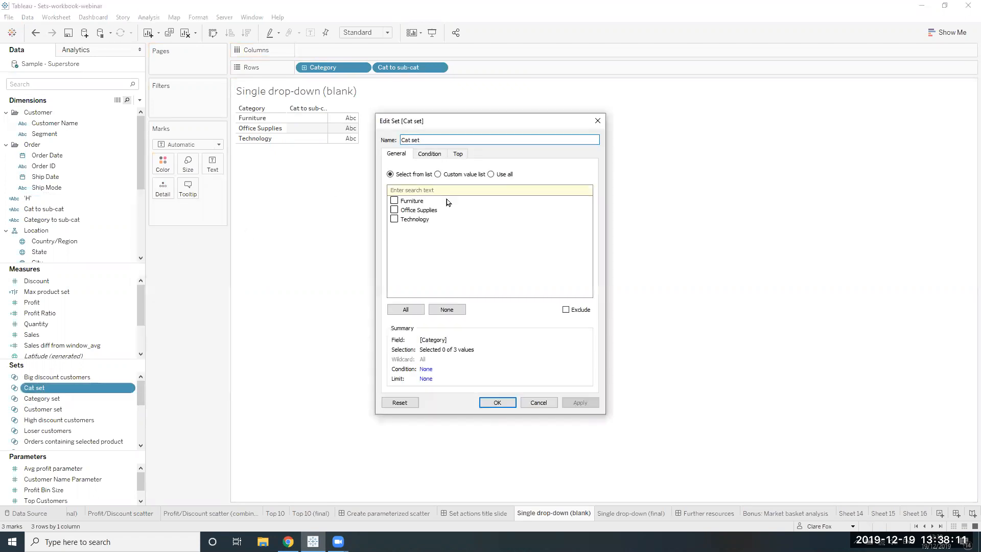
click(598, 121)
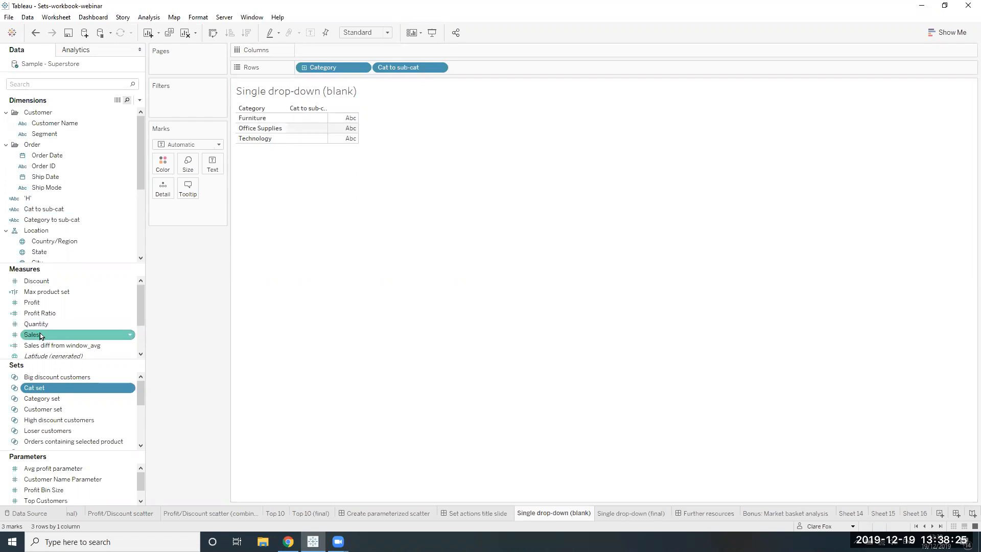
Add average Discount to Columns and fit the chart to the entire view
drag(49, 283, 348, 53)
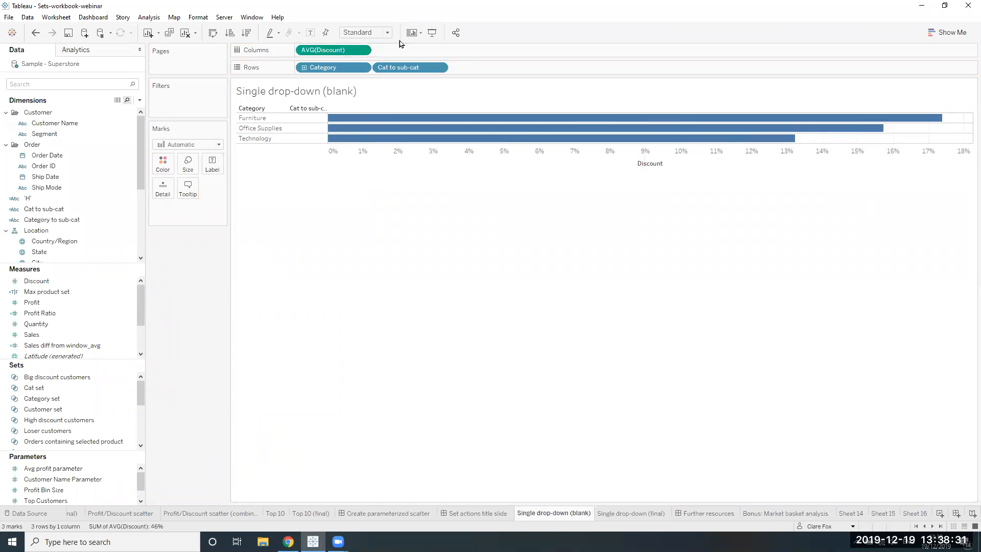
click(387, 32)
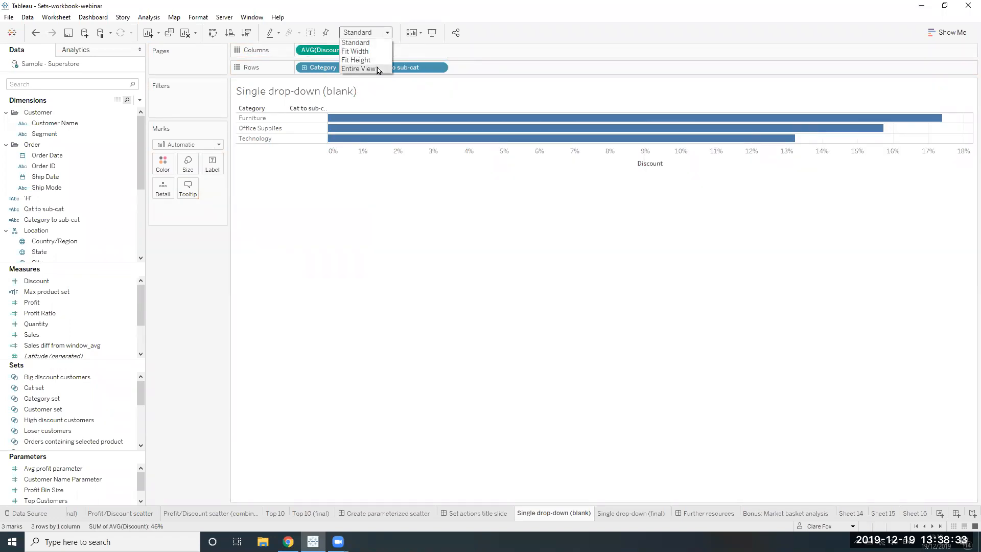
click(359, 68)
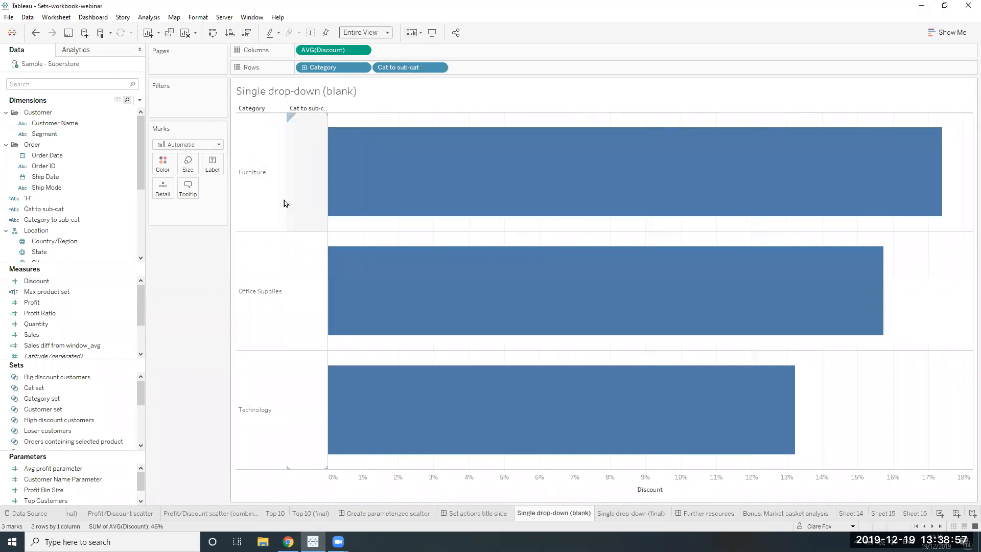
Start a new Change Set Values action on this worksheet and name it Change my category set
click(67, 20)
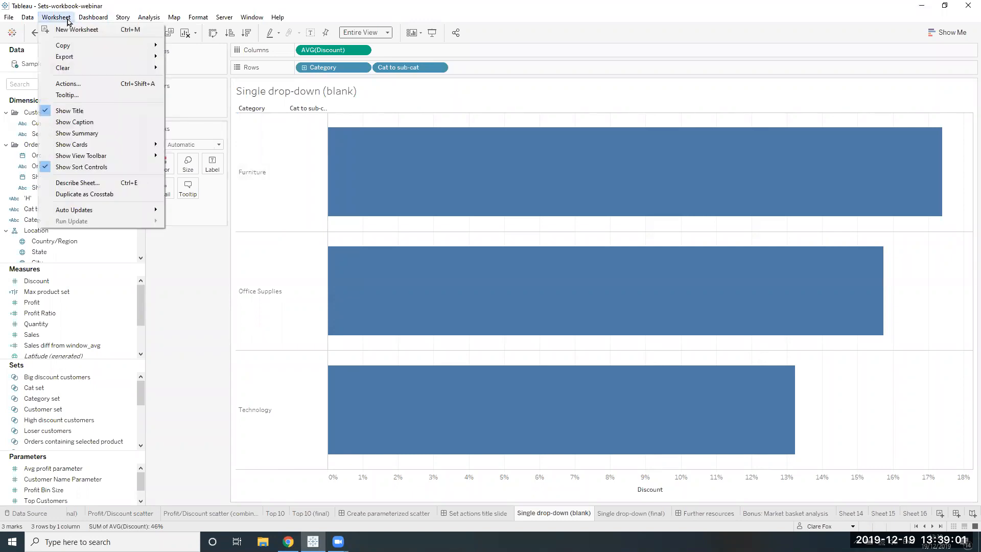
click(82, 87)
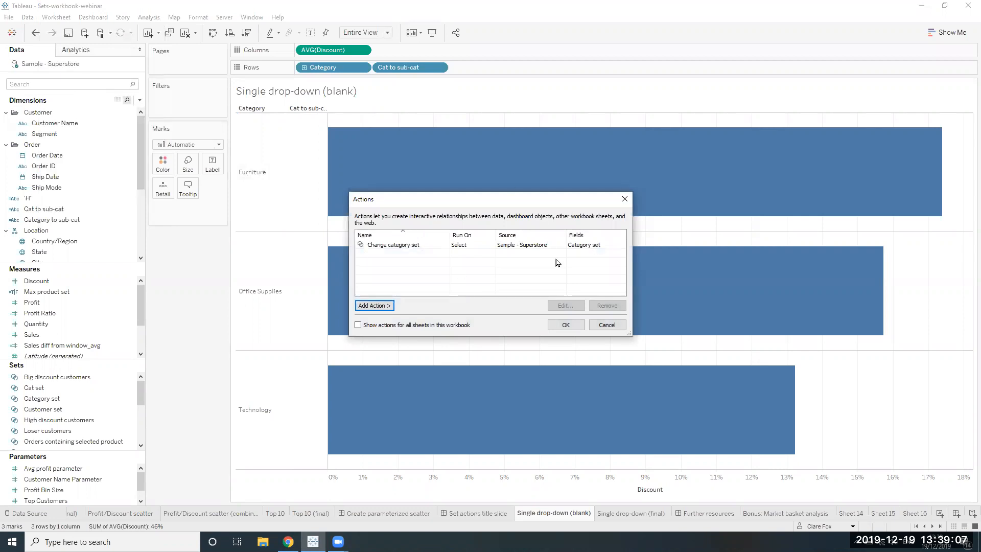
click(380, 307)
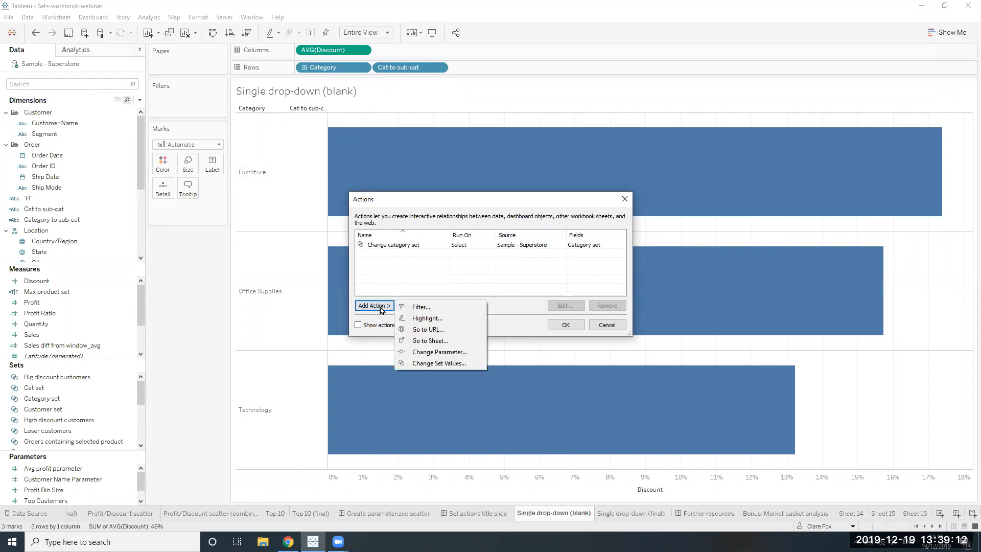
click(438, 364)
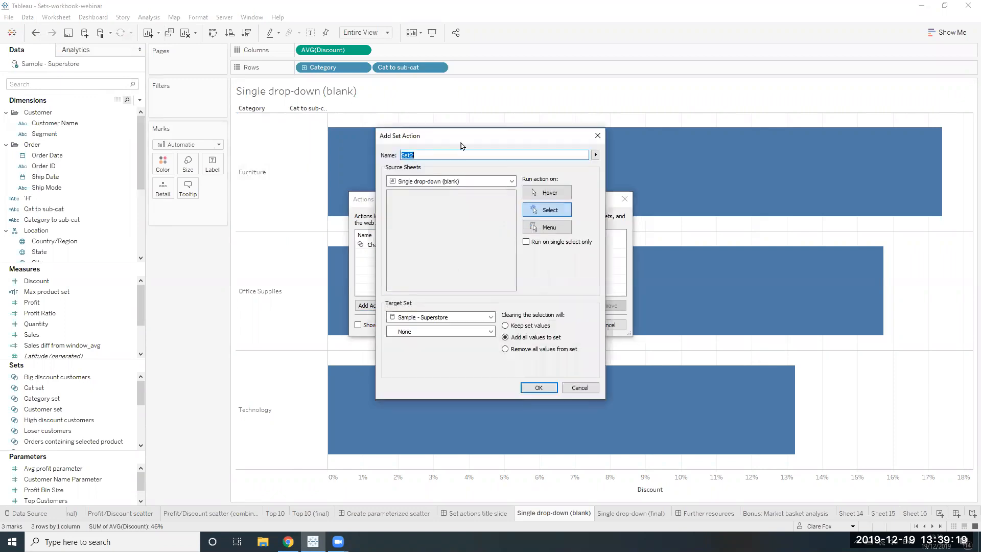
drag(458, 136, 463, 152)
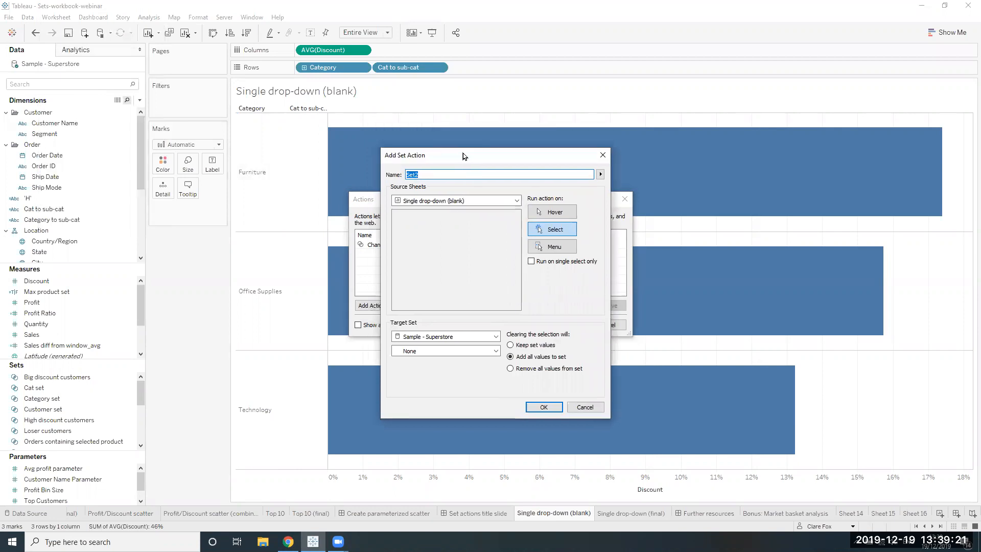
text(Change my cate)
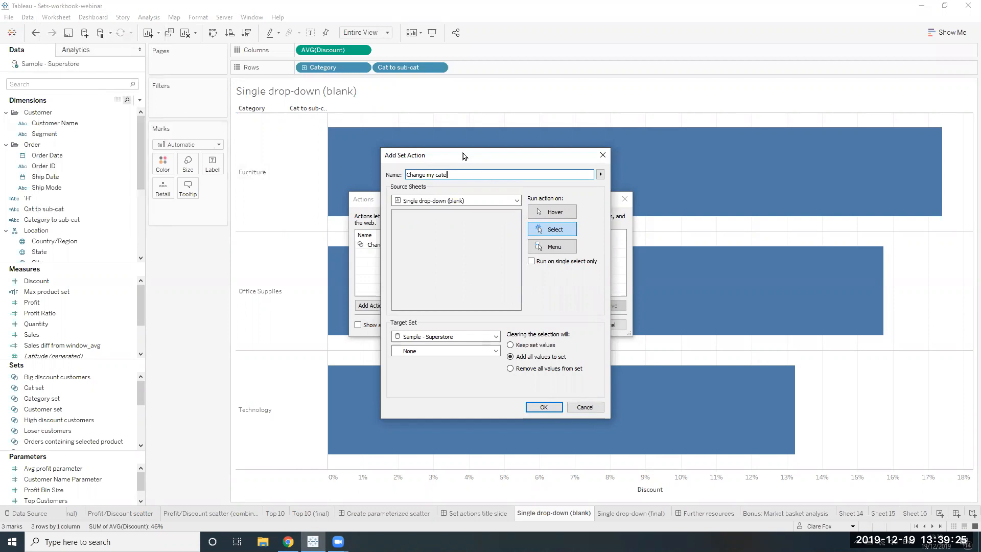
text(gory set)
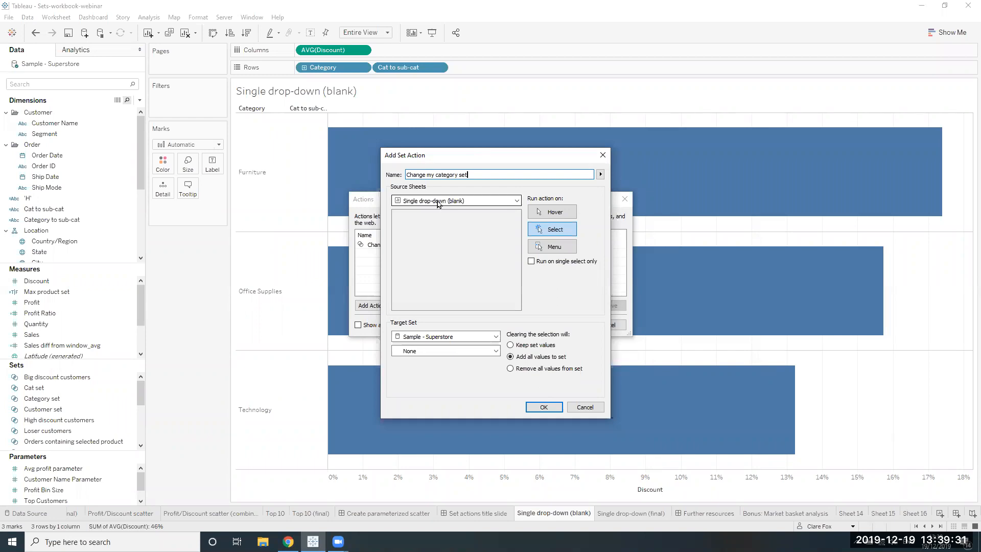
Target the Sample - Superstore Cat set from Single drop-down (blank), remove all values when the selection clears, and save the action
click(484, 201)
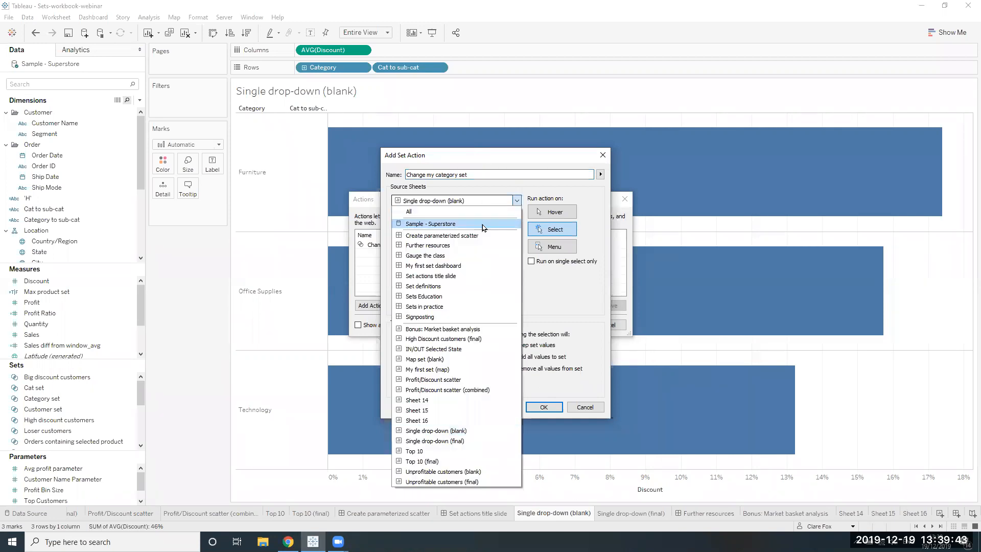
click(531, 183)
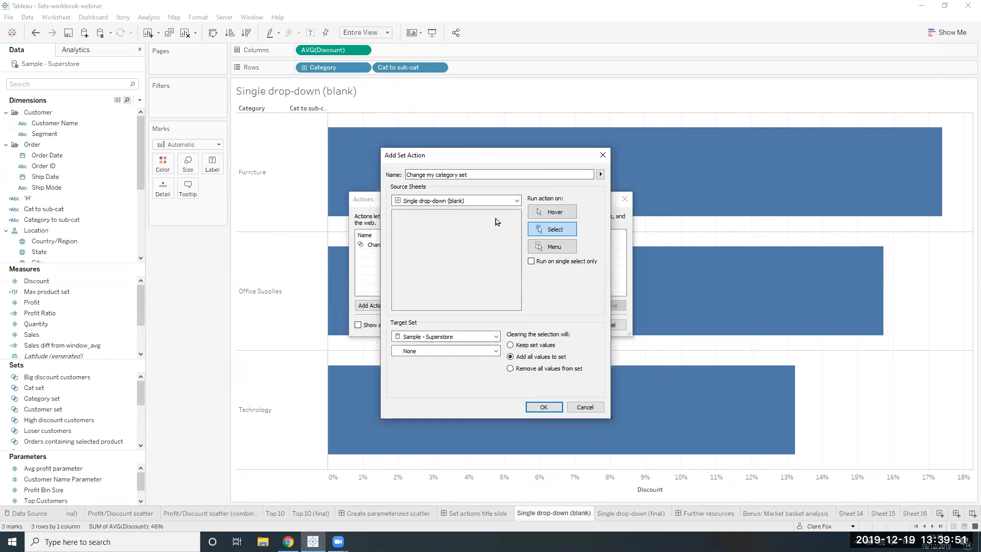
click(471, 336)
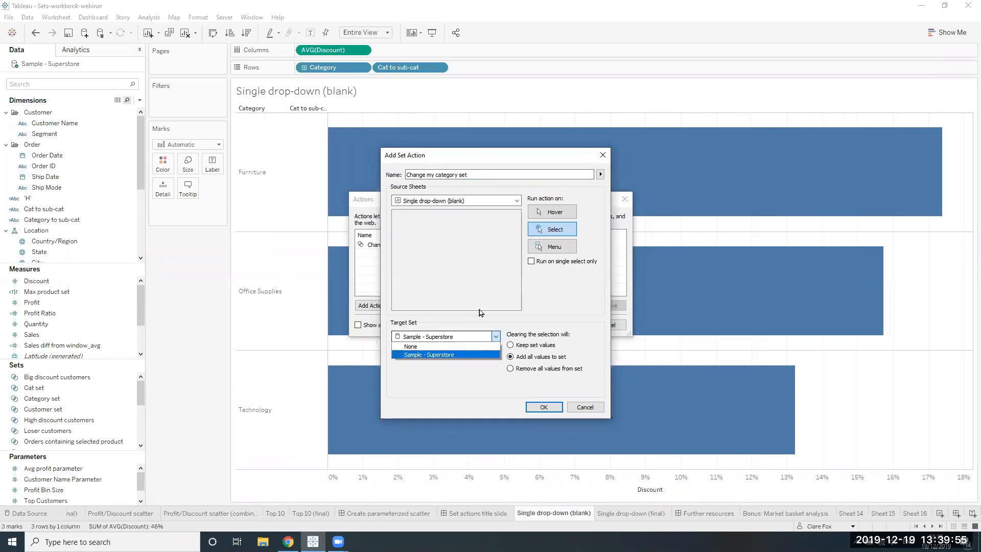
click(433, 354)
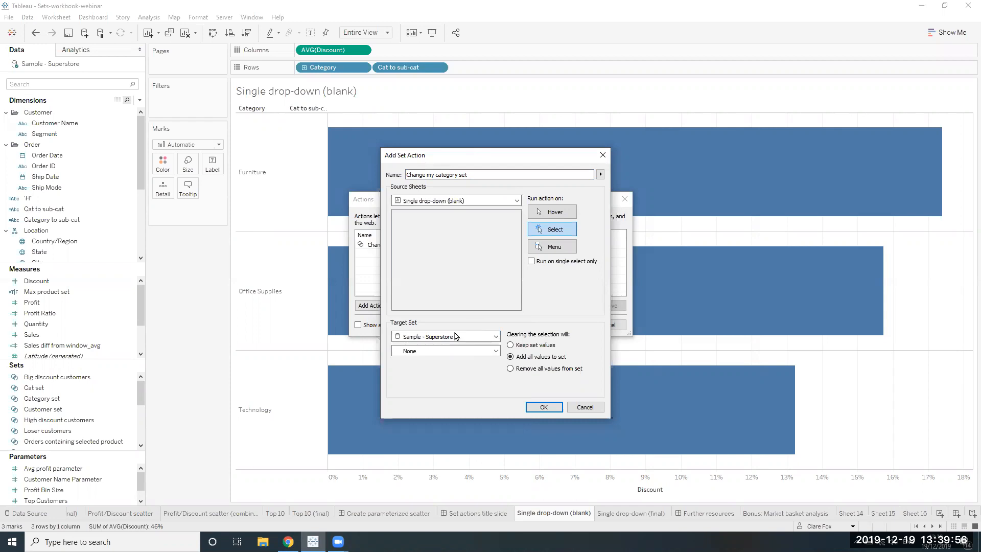
click(433, 351)
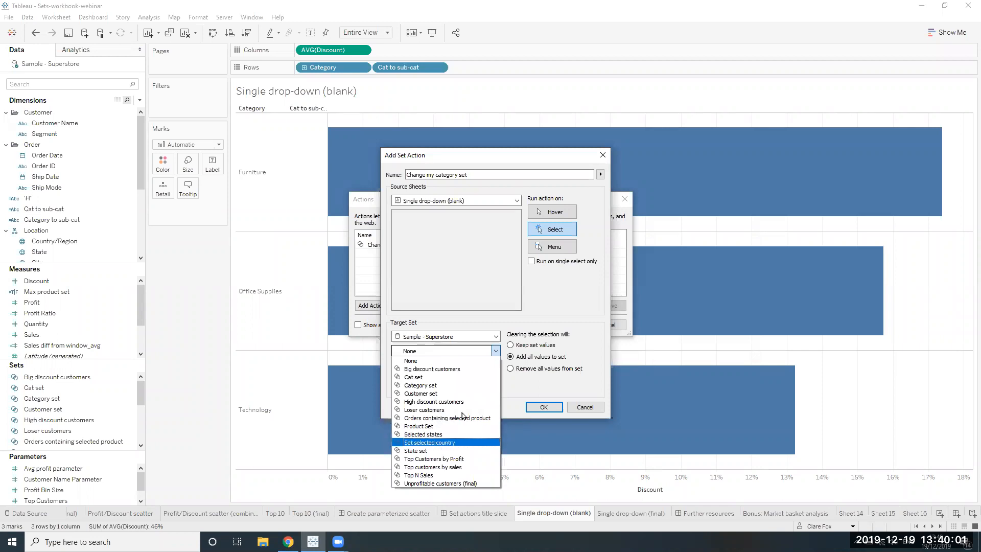
click(459, 376)
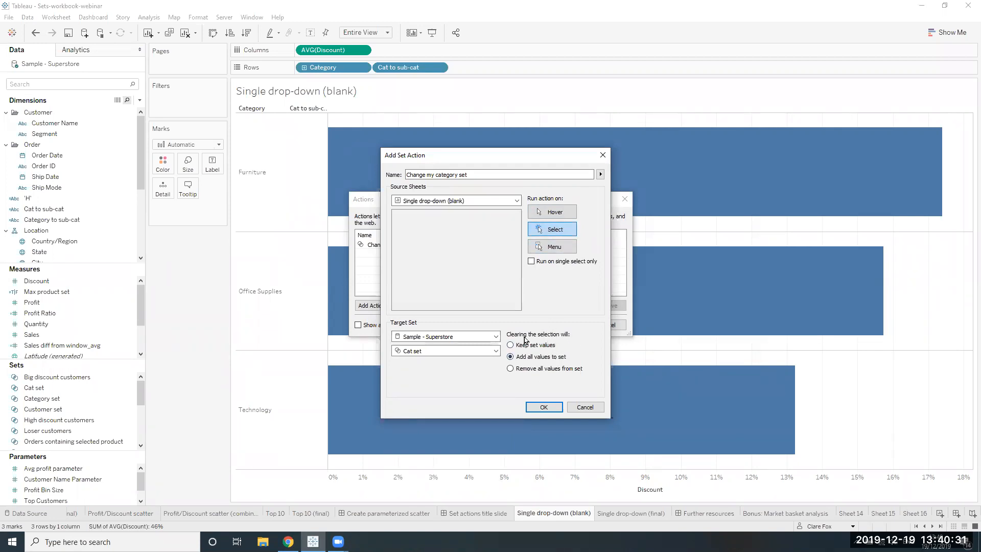
click(512, 369)
click(559, 407)
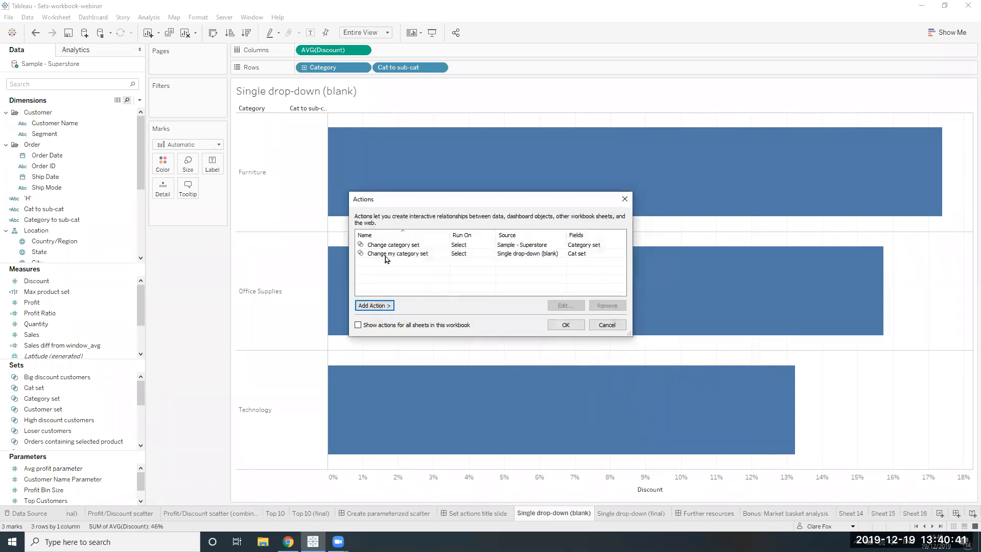
click(575, 326)
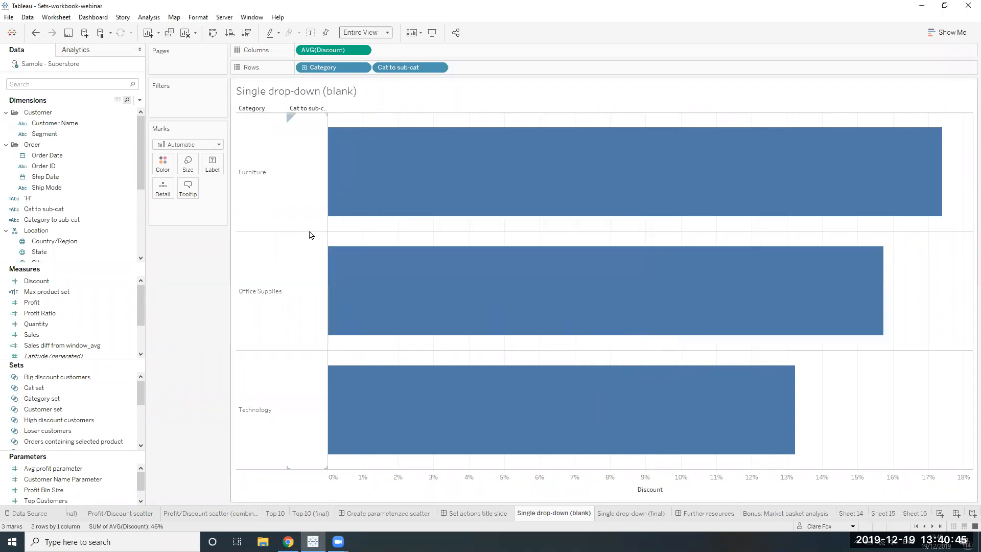
Drill into Furniture by selecting its bar and check the members of Cat set
mouse_move(587, 182)
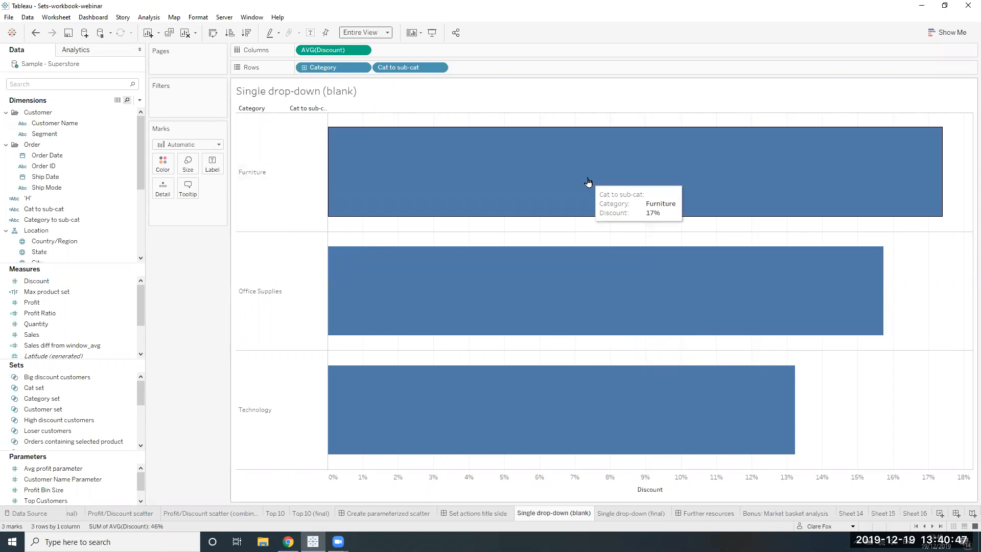
click(494, 155)
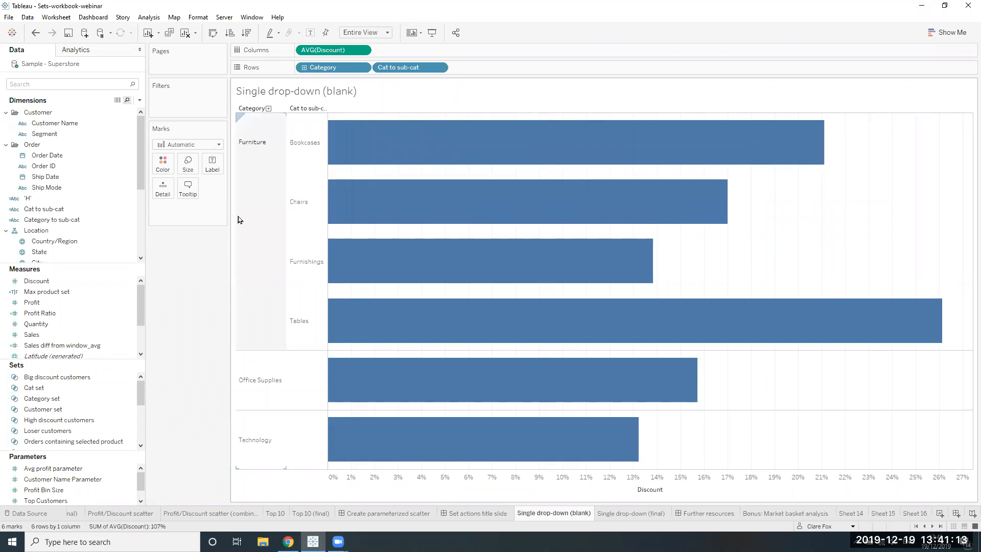
right_click(131, 387)
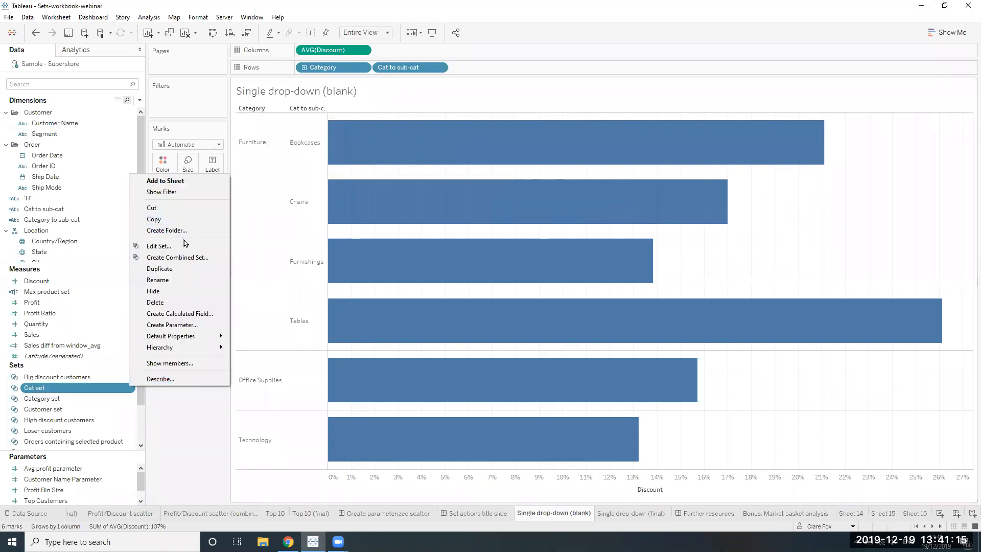
click(185, 243)
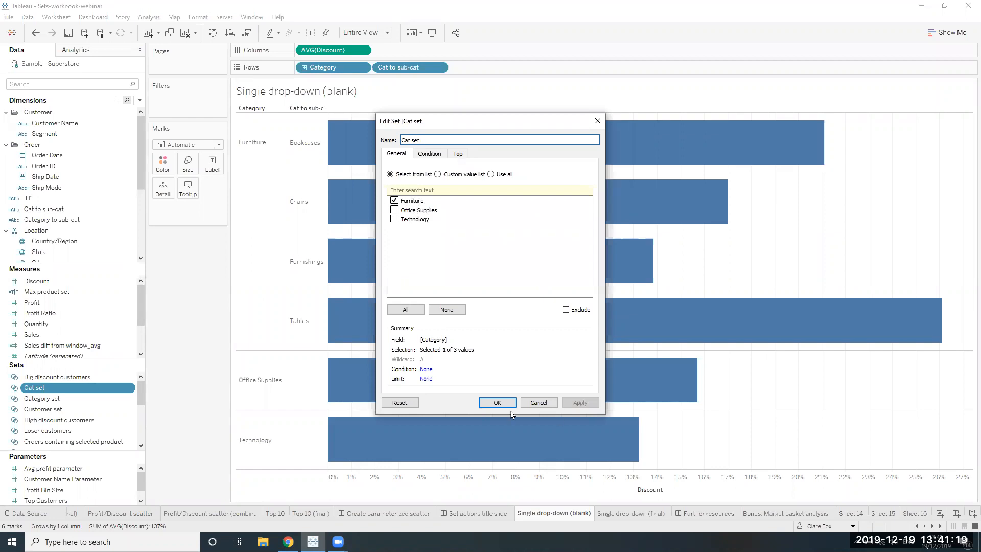
click(497, 402)
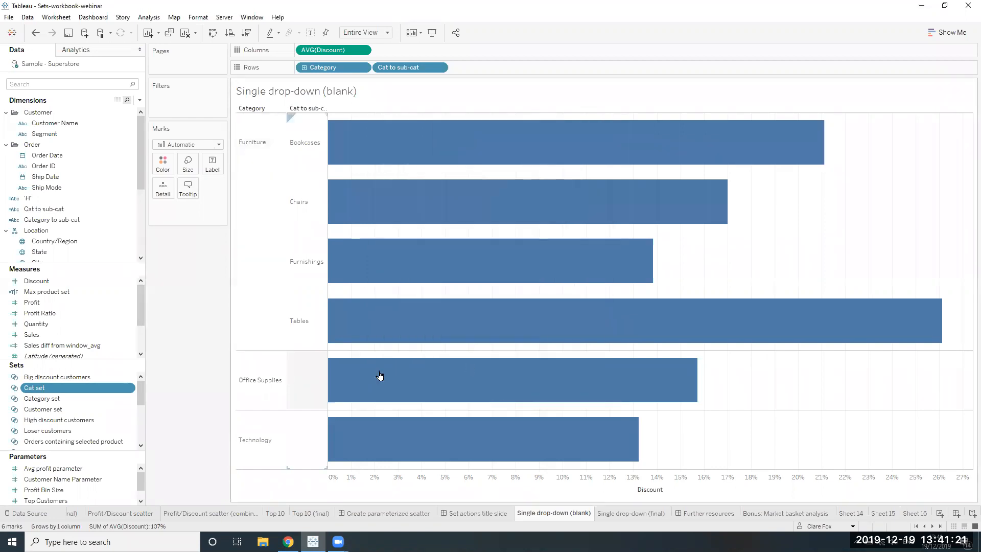
Test the set action by drilling into the different categories' bars, finishing by clearing the selection to collapse all sub-categories
click(394, 378)
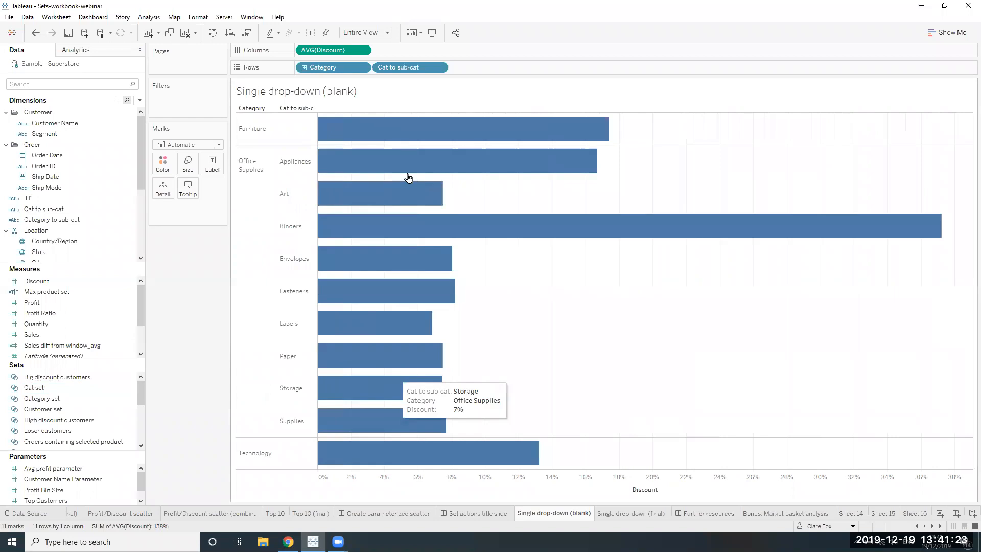
click(427, 452)
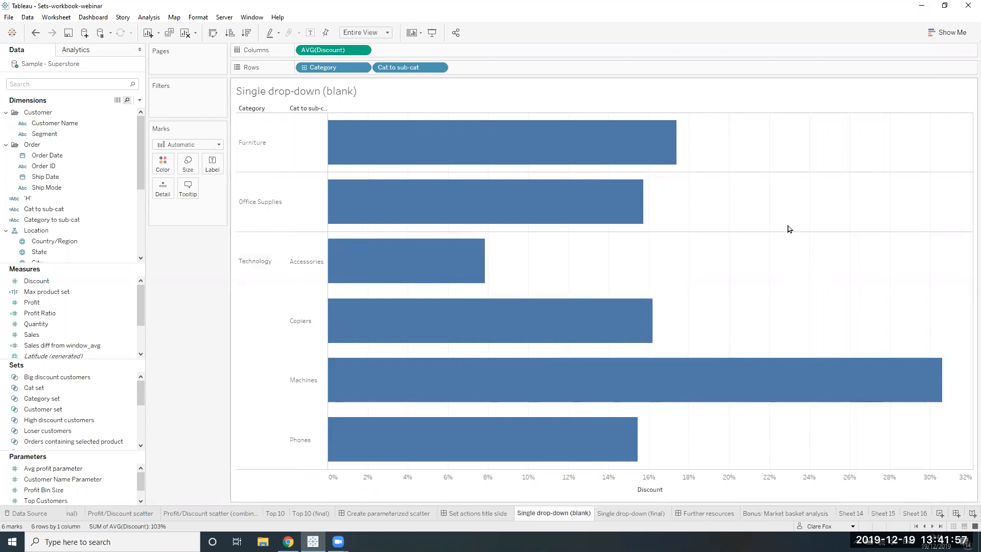
click(536, 191)
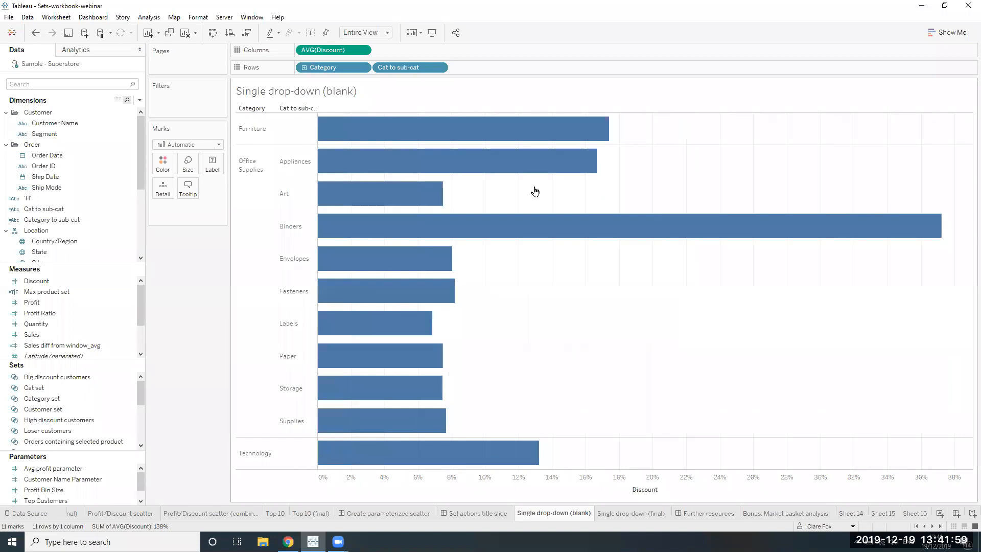
click(455, 125)
click(432, 370)
click(423, 458)
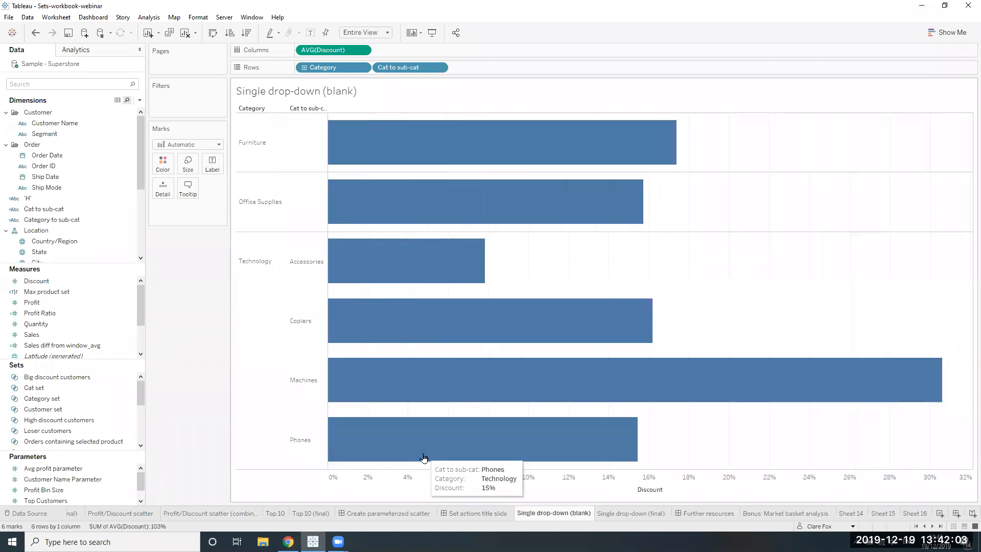
click(461, 436)
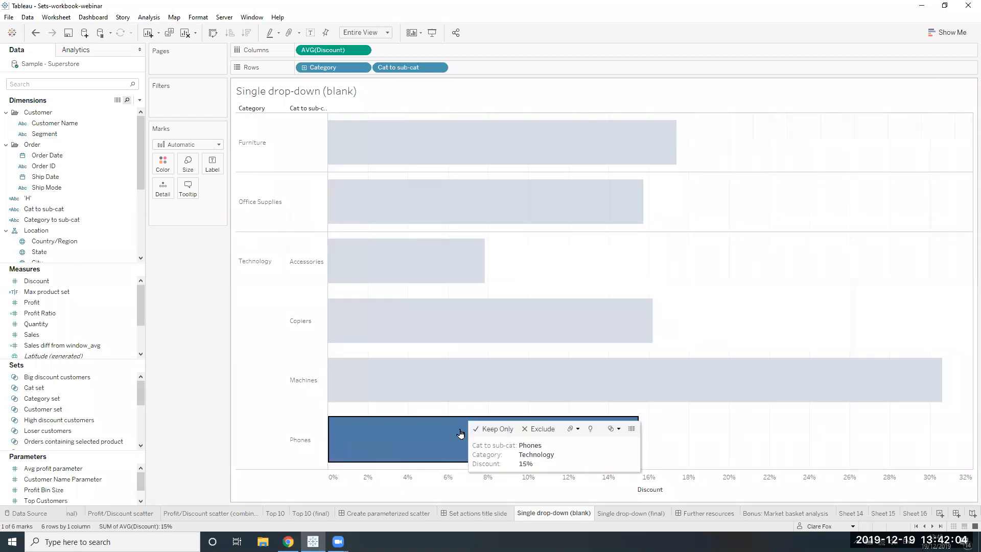
click(717, 448)
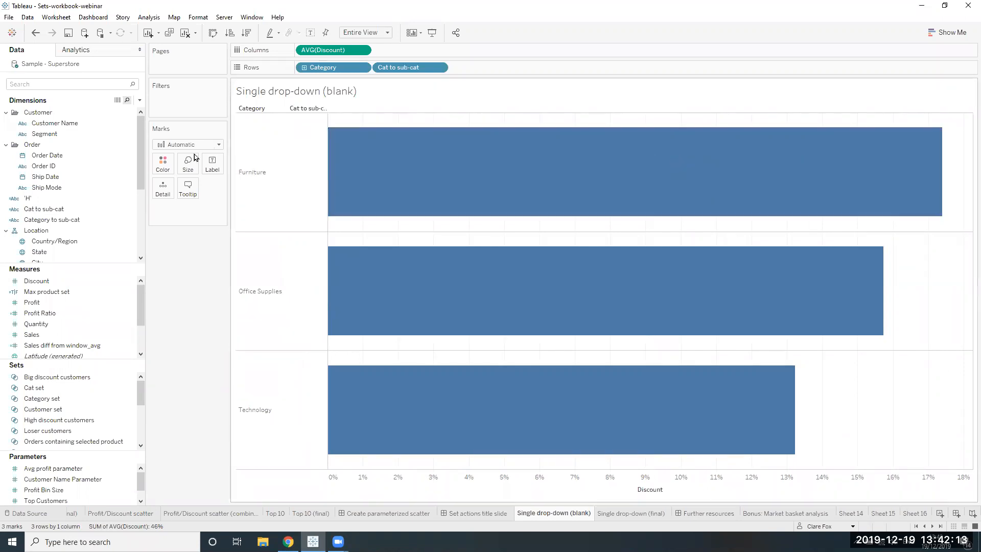
Edit the Change my category set action to run on Hover and save it
click(57, 17)
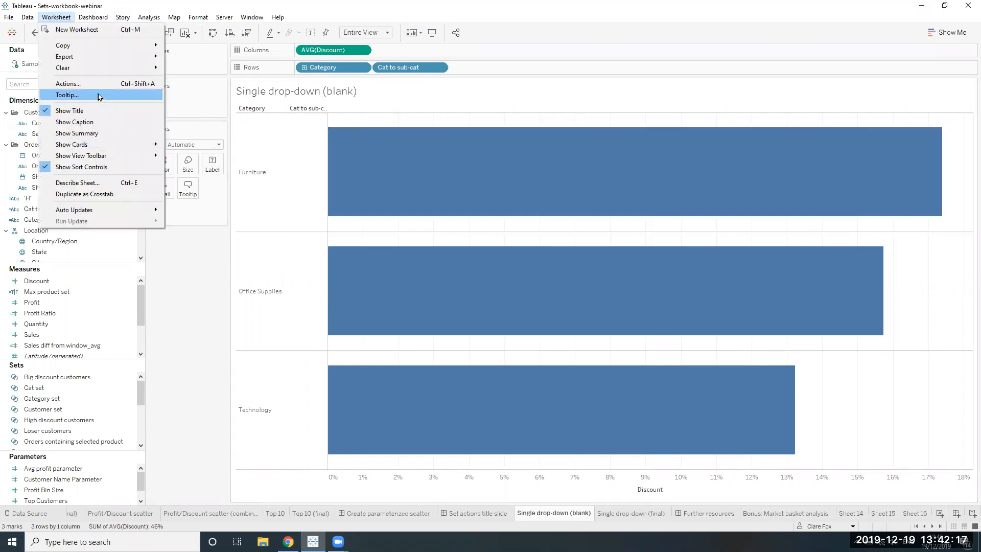
click(82, 84)
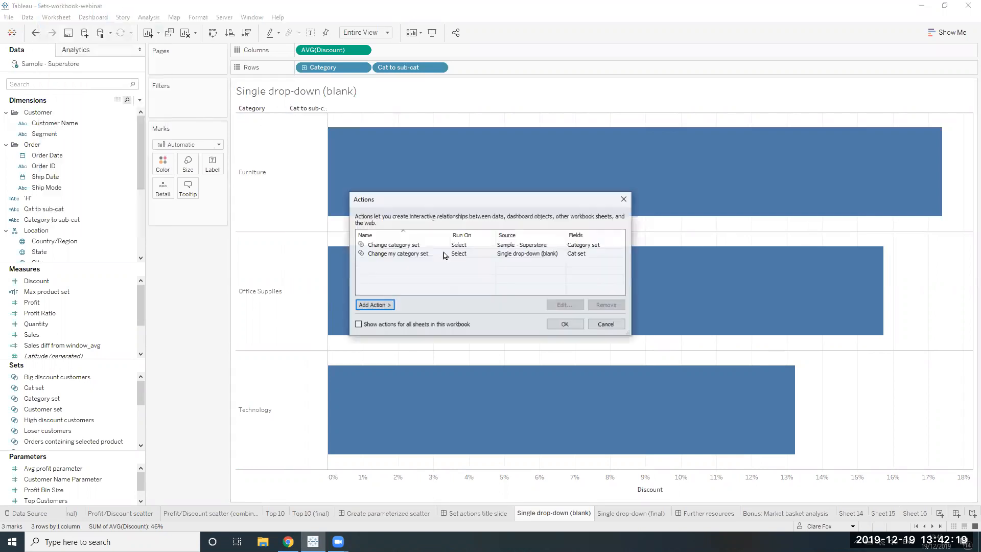
click(403, 253)
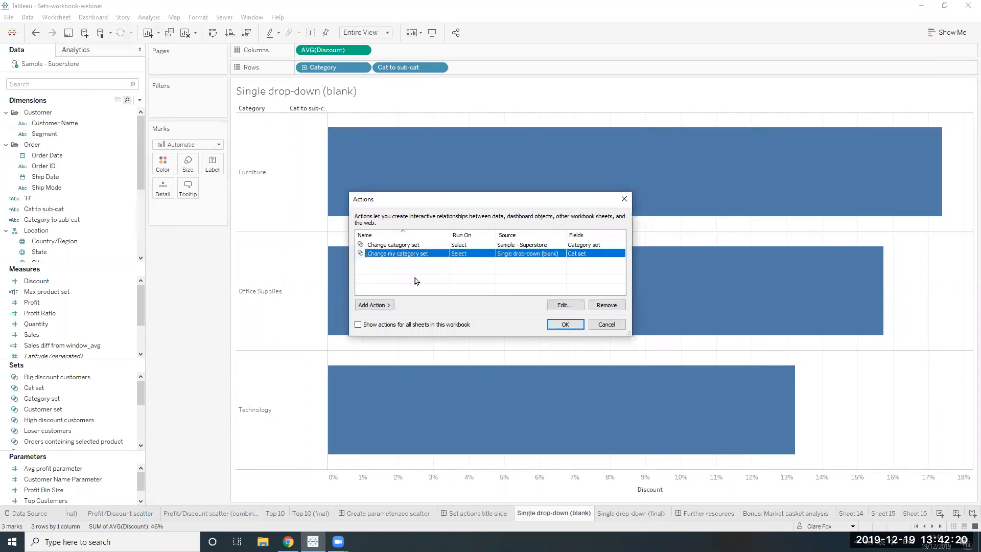
click(556, 304)
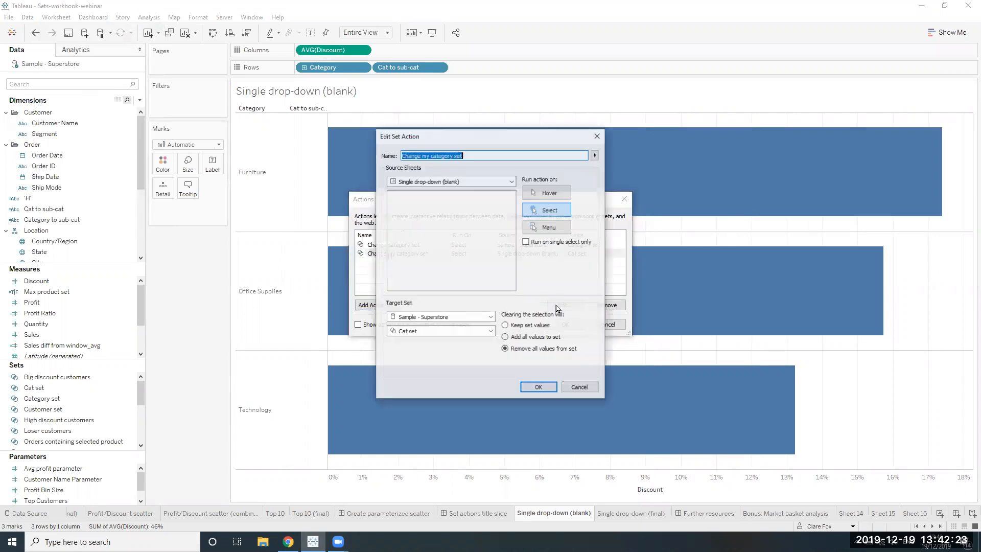
click(552, 194)
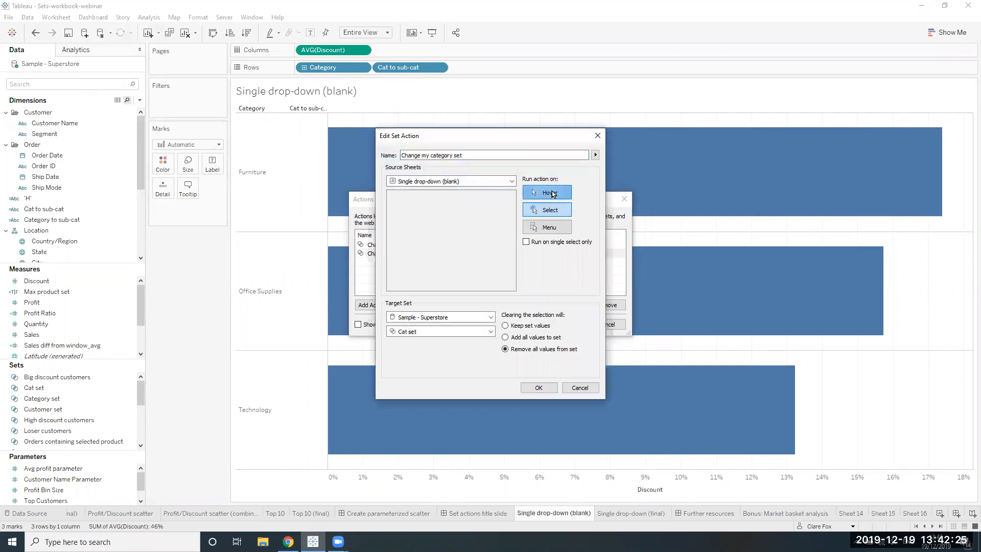
click(539, 388)
click(564, 323)
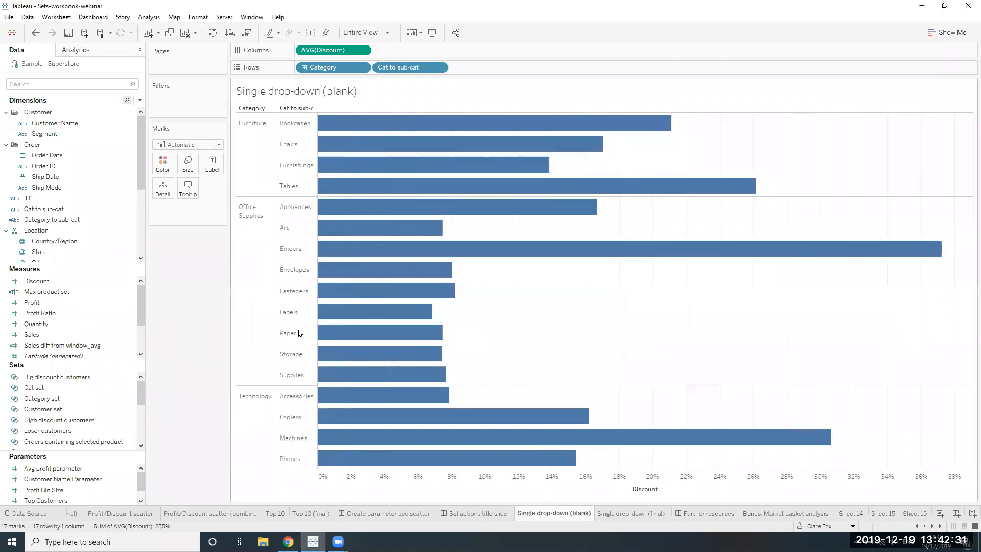
Test the hover-triggered set action by passing over the different categories and empty chart areas
mouse_move(241, 241)
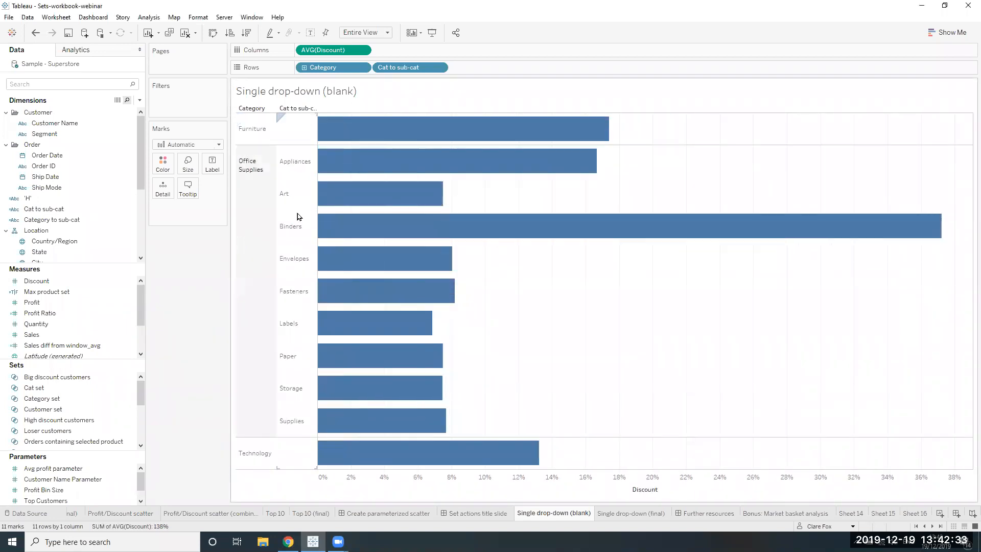
mouse_move(735, 140)
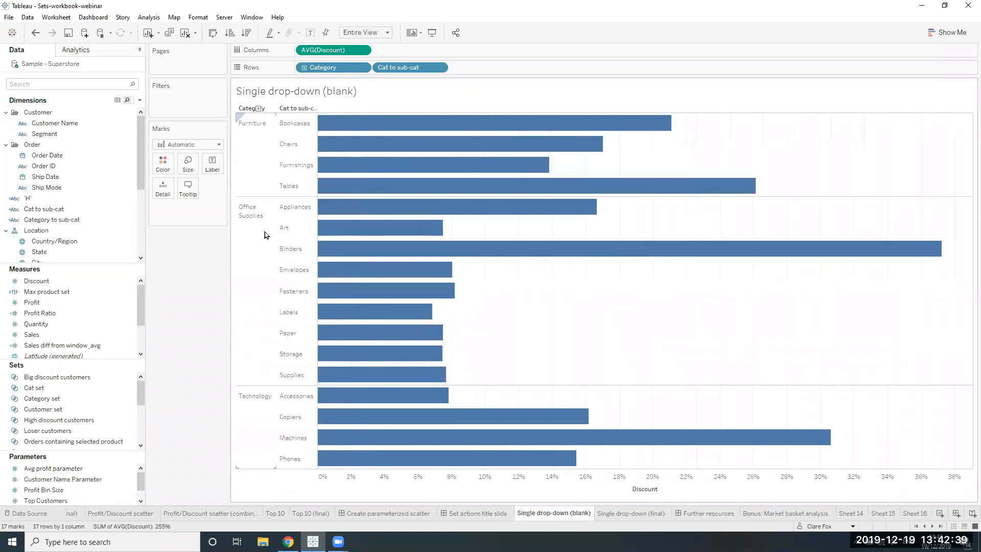
mouse_move(350, 158)
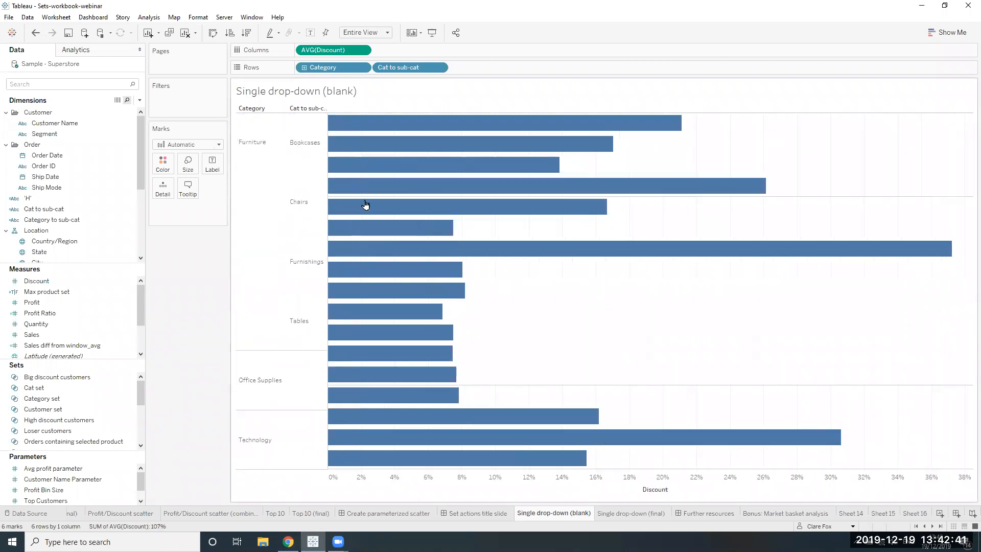
mouse_move(405, 367)
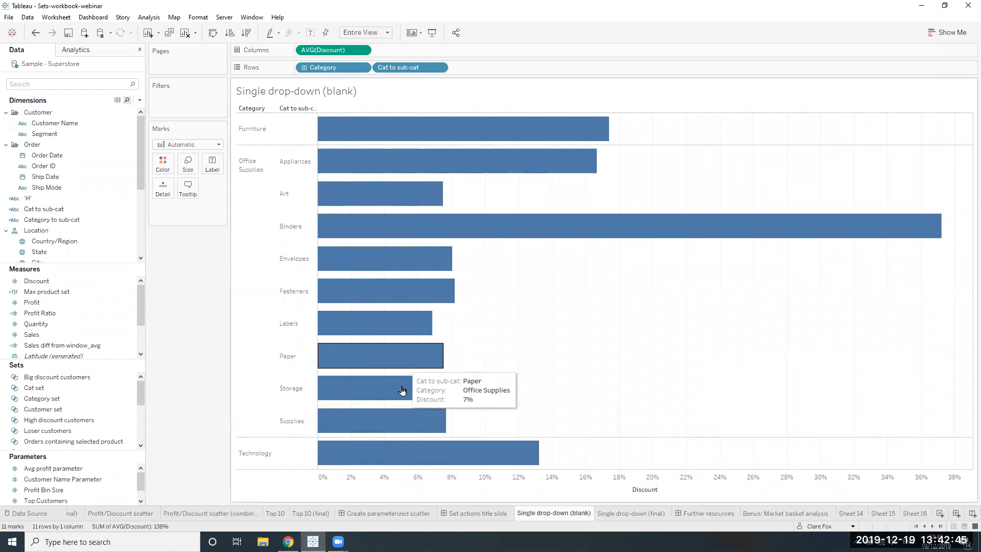
mouse_move(418, 452)
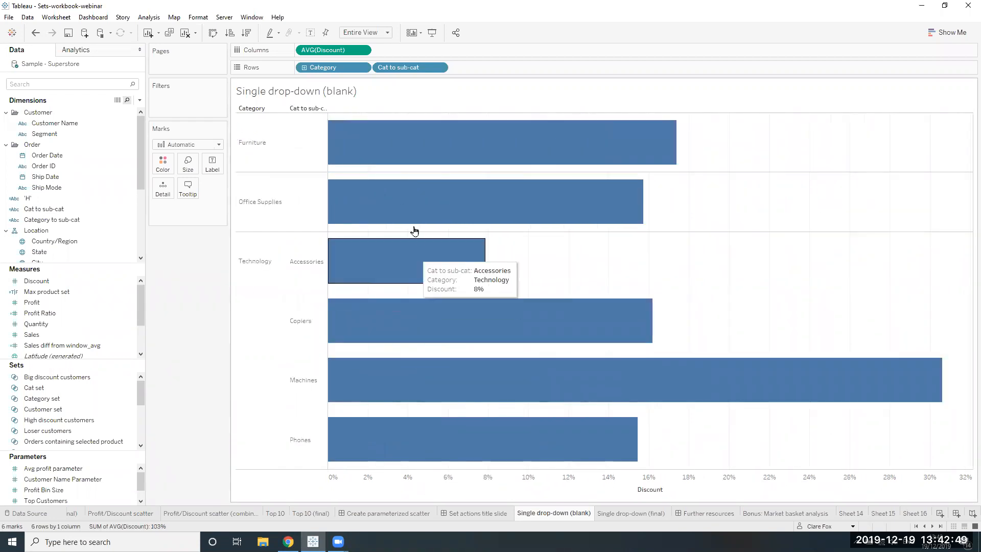
mouse_move(399, 132)
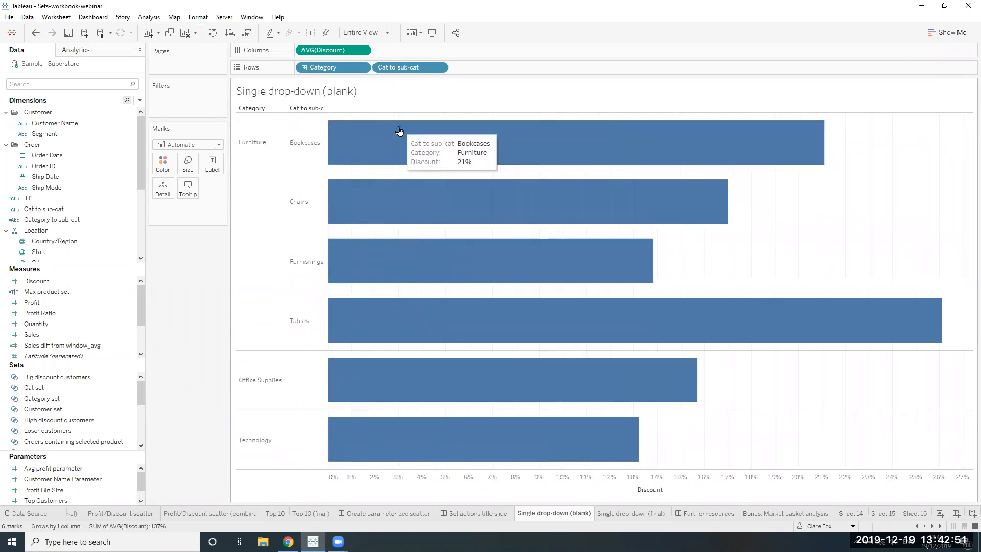
Set the Change my category set action to run from the Menu, removing all set values when the selection clears, and save it
click(62, 16)
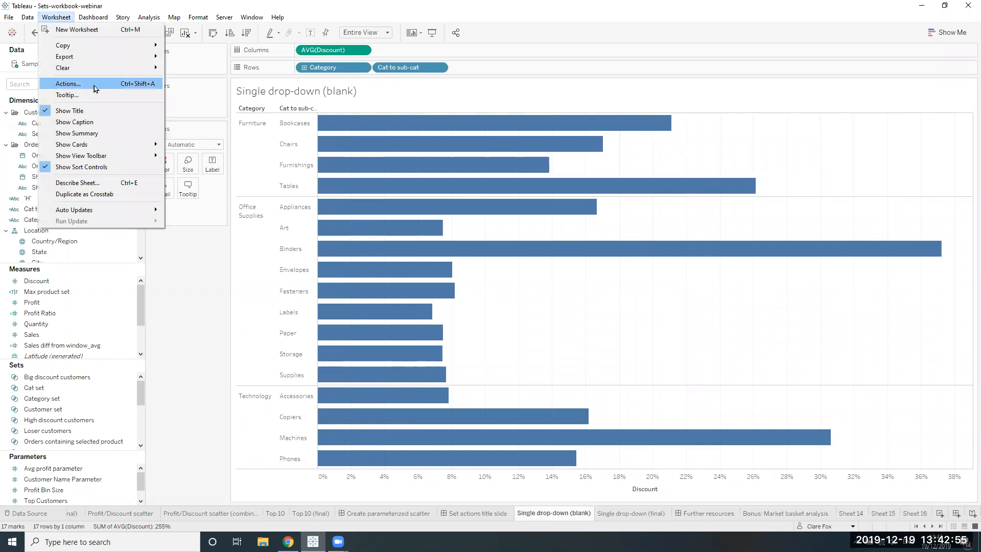
click(94, 84)
click(413, 254)
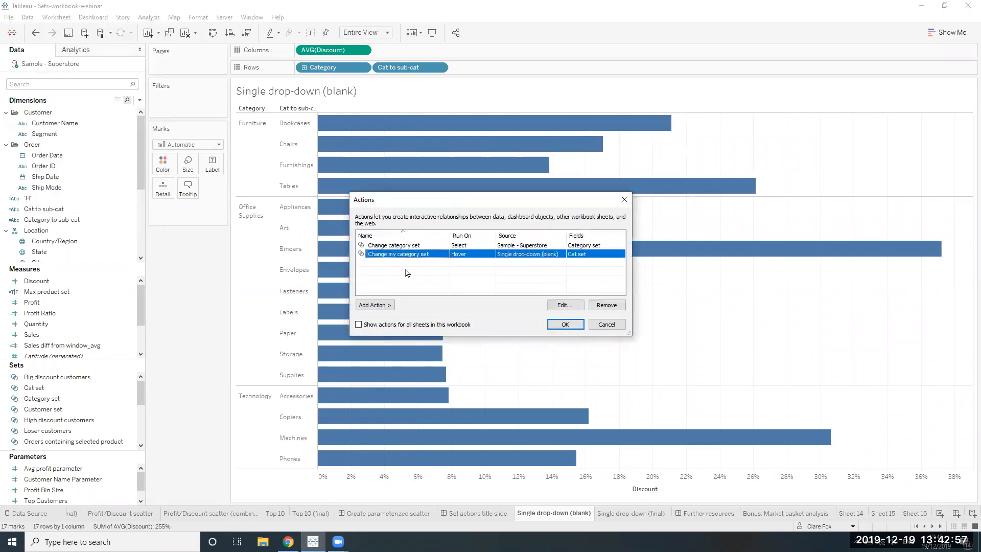
click(377, 309)
click(429, 265)
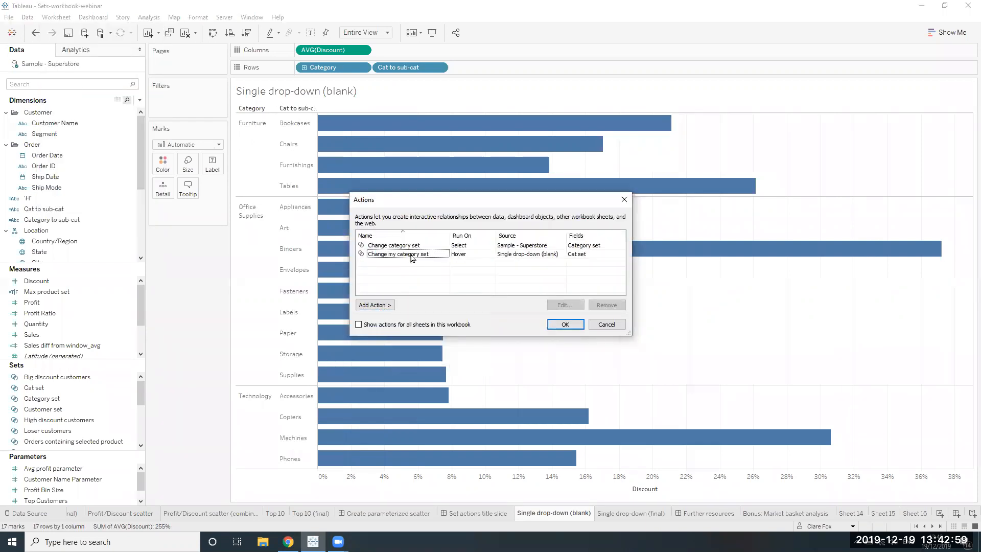
double_click(417, 253)
click(552, 226)
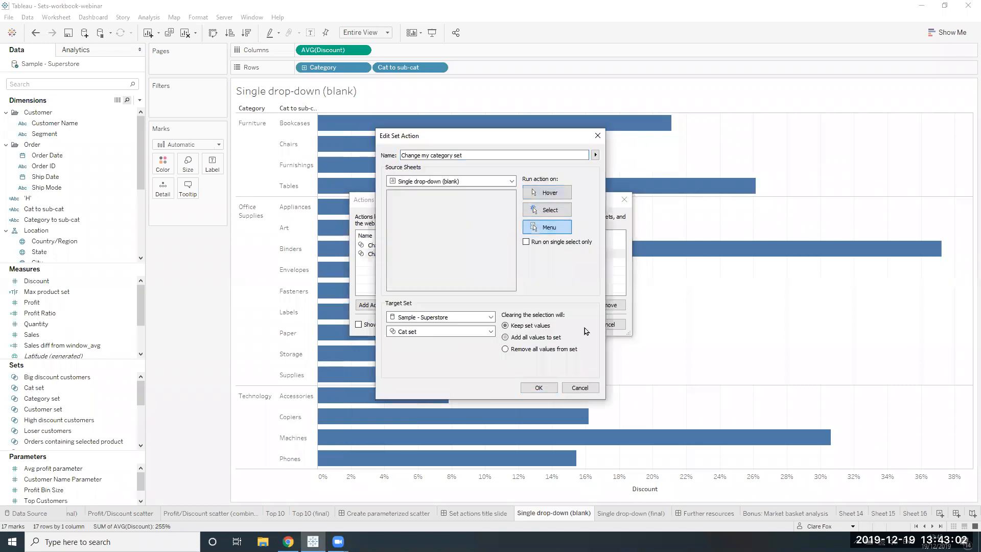
click(506, 349)
click(543, 388)
click(555, 326)
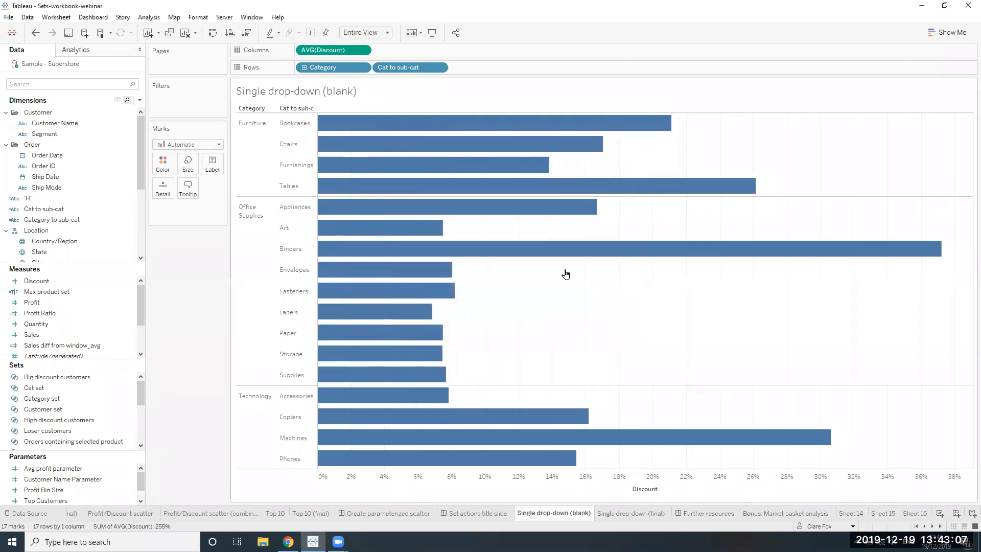
Select the Furniture bar and run Change my category set from its tooltip to expand its sub-categories
click(564, 250)
click(530, 249)
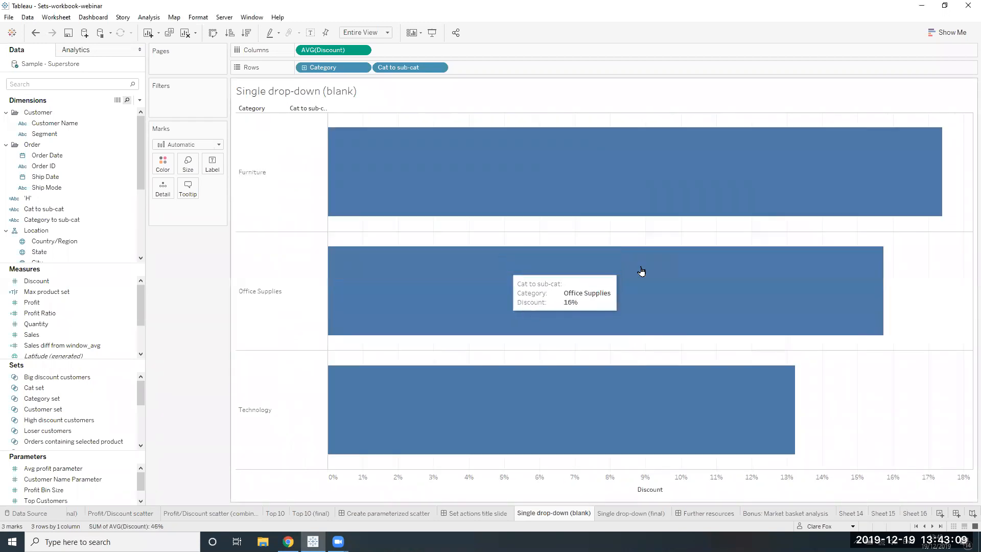
click(378, 184)
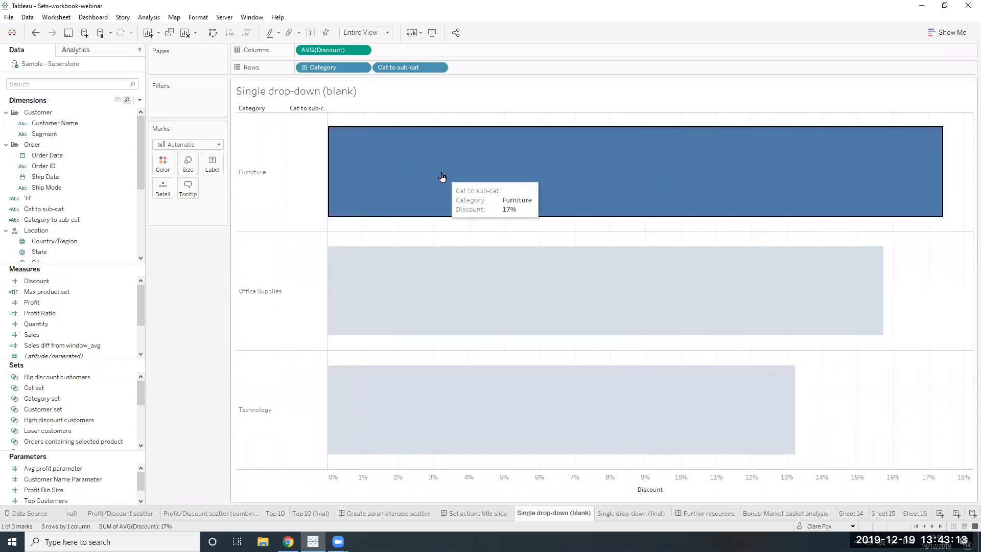
mouse_move(442, 176)
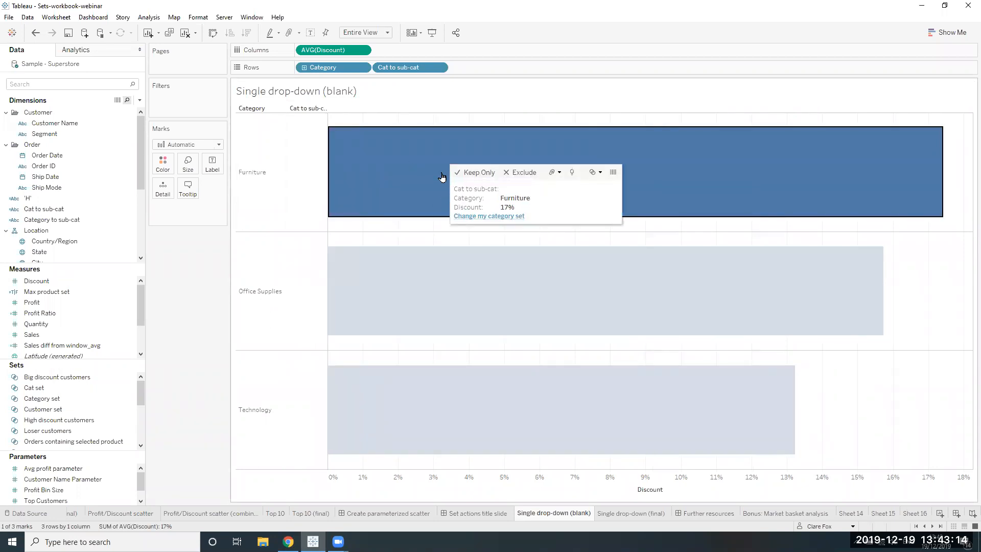
click(498, 217)
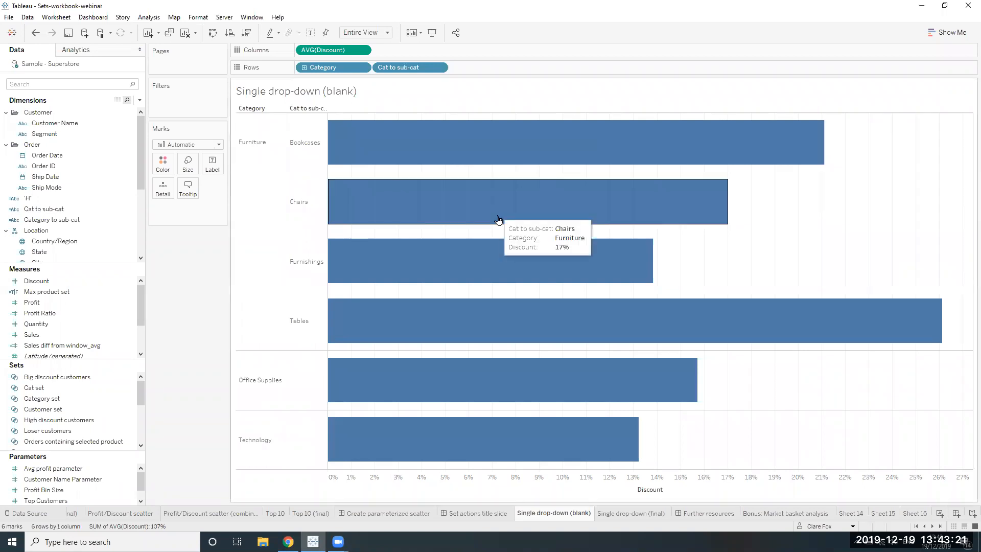
Run Change my category set on the Office Supplies bar to drill into its sub-categories instead of Furniture's
click(409, 384)
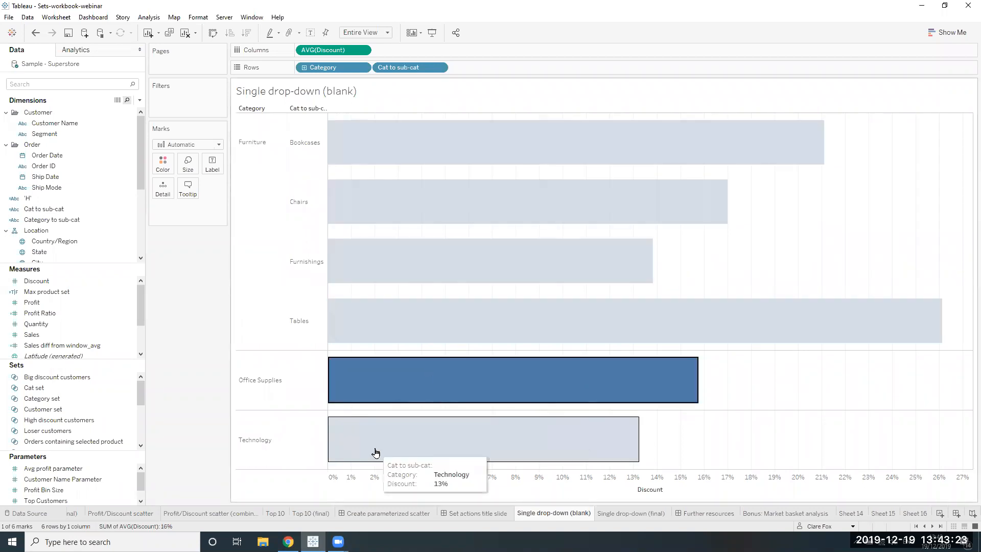
click(377, 452)
click(383, 394)
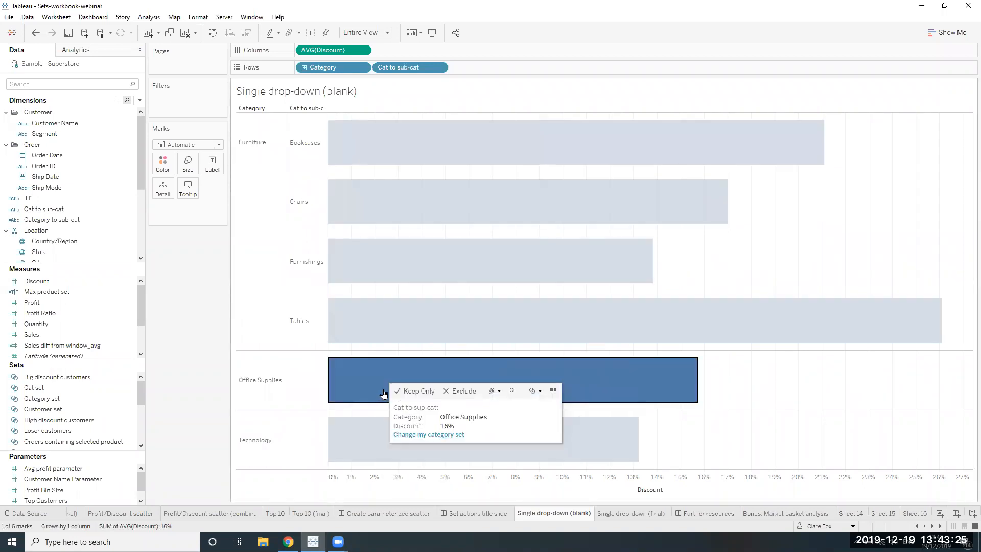
click(432, 435)
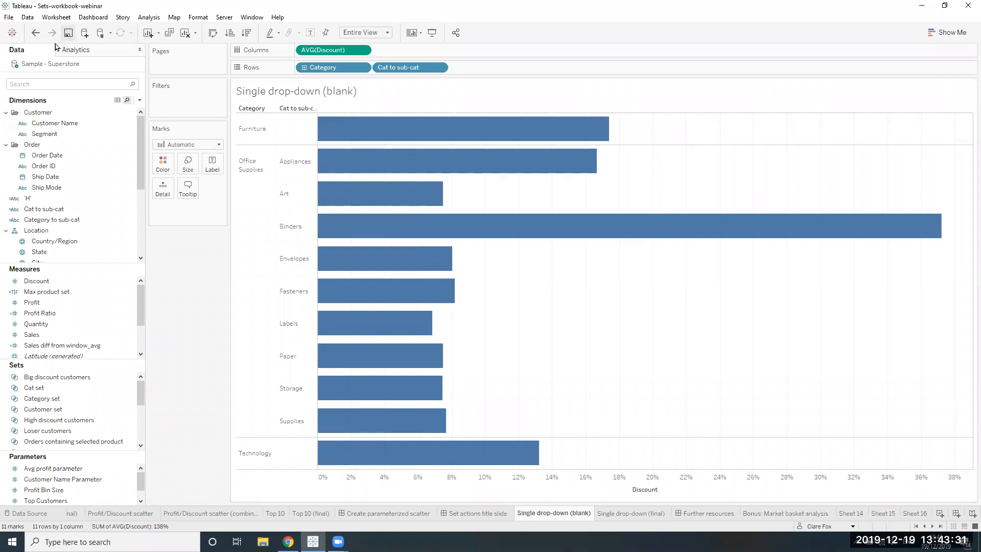
Edit the Change my category set action to keep set values when the selection clears, and save it
click(56, 17)
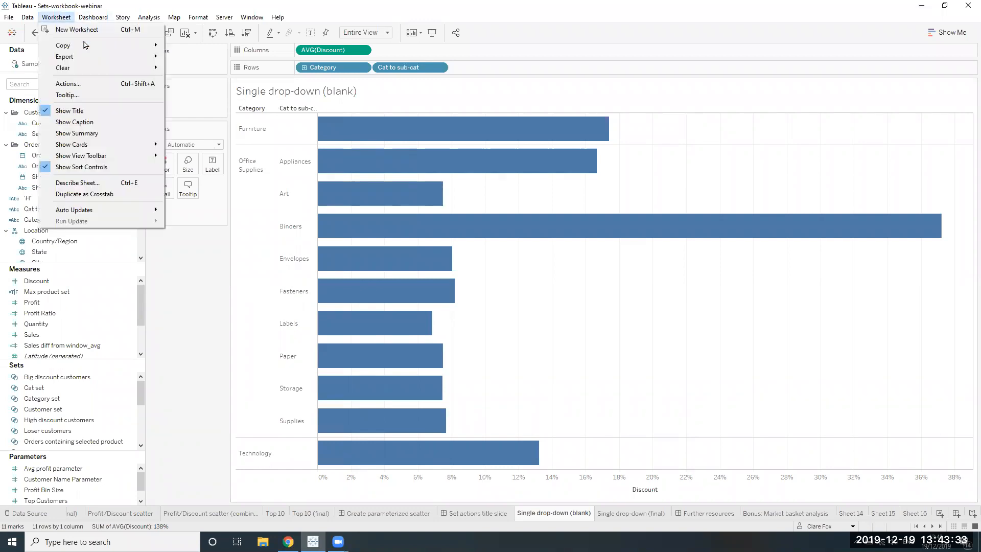
click(83, 83)
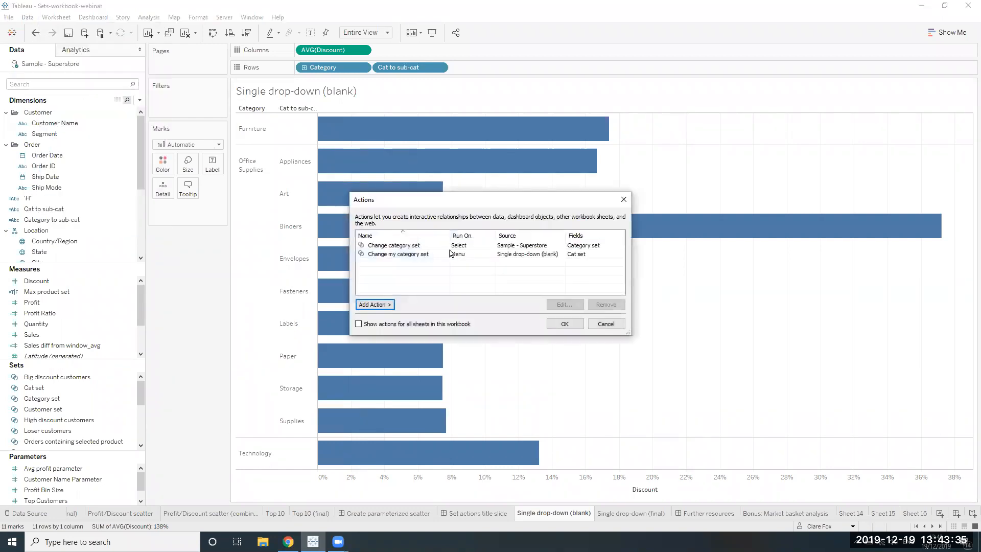
click(402, 255)
double_click(402, 254)
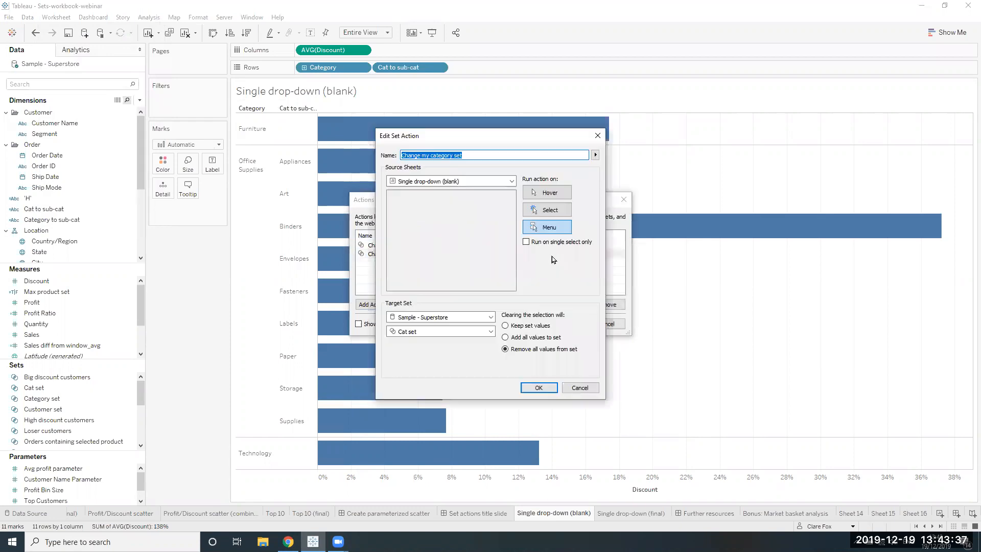
click(505, 326)
click(533, 388)
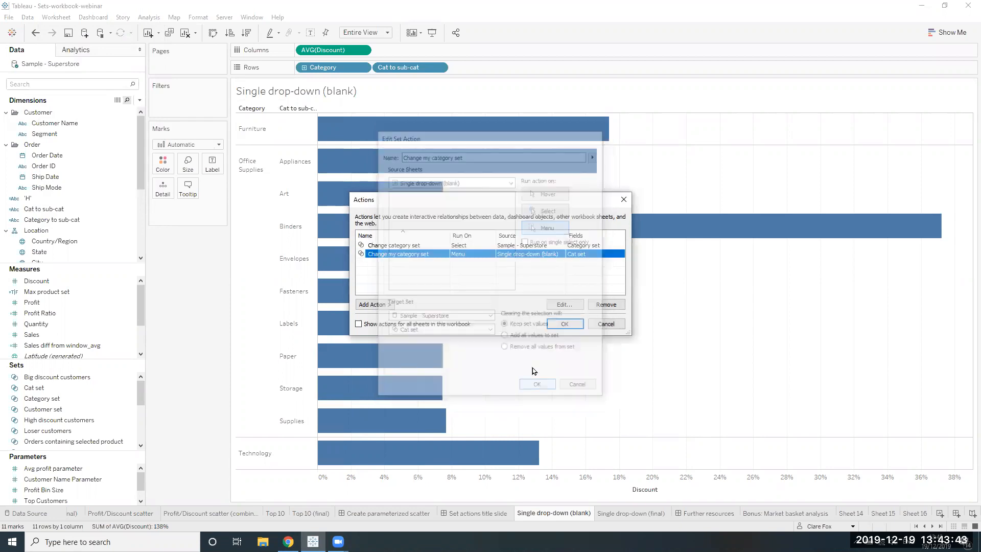
click(565, 325)
Test the keep-values setting by deselecting an expanded sub-category, and run Change my category set on the Furniture bar
click(383, 163)
click(383, 163)
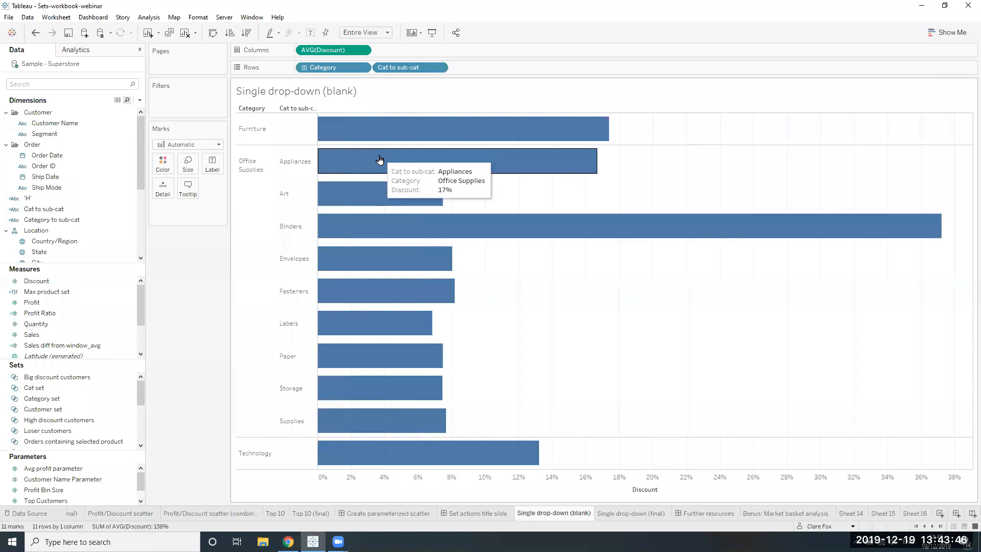
click(516, 127)
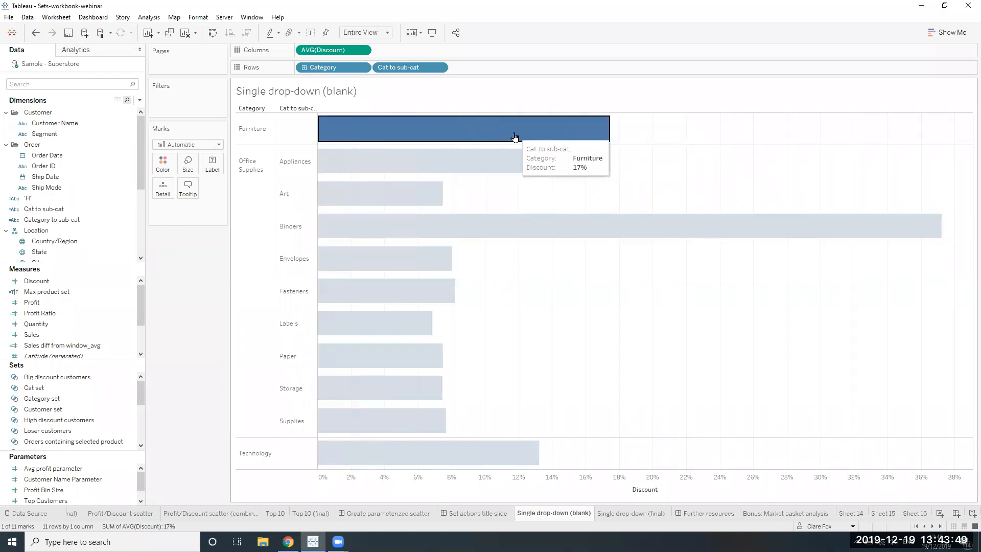
click(515, 138)
click(519, 135)
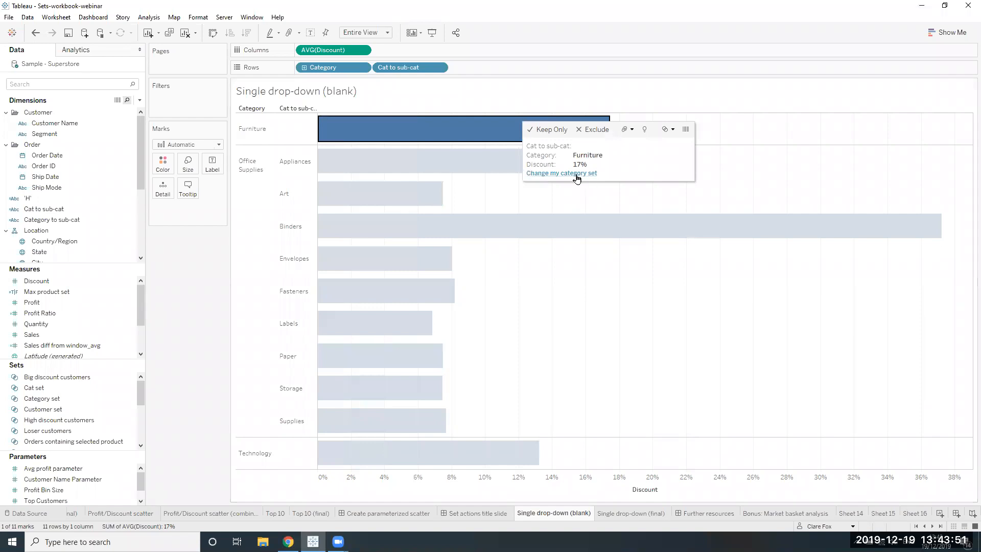
click(576, 174)
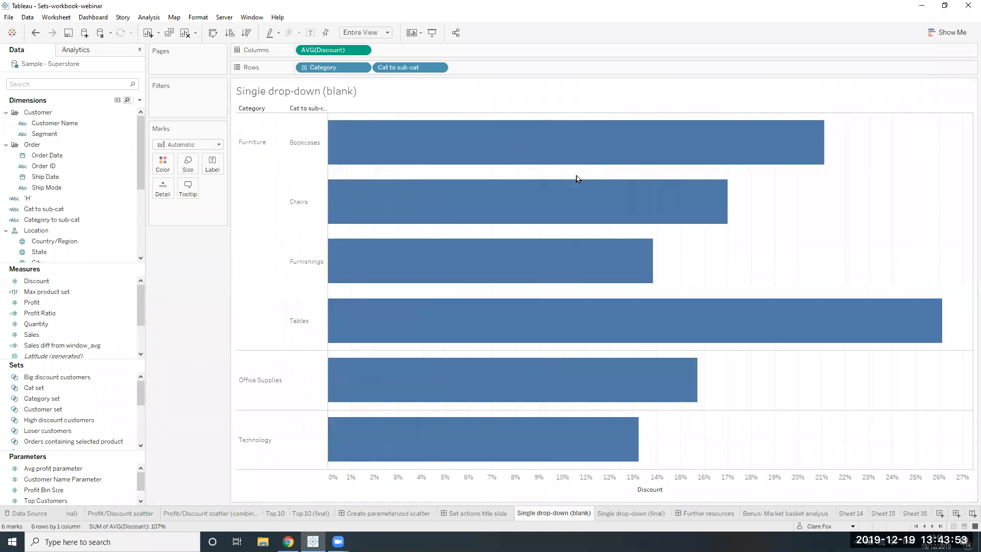
Switch the drill-down back to Office Supplies by running Change my category set on its bar
click(476, 377)
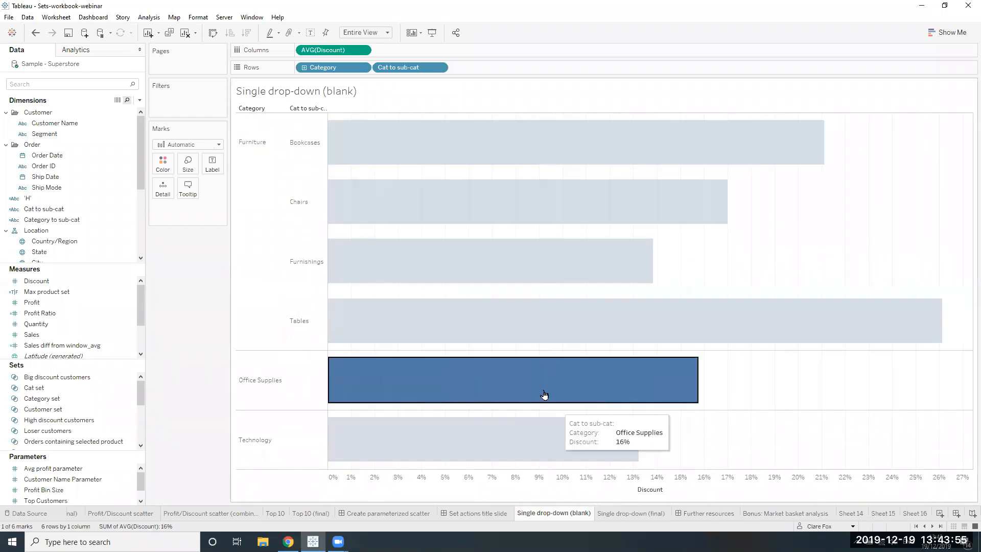
click(543, 393)
click(543, 393)
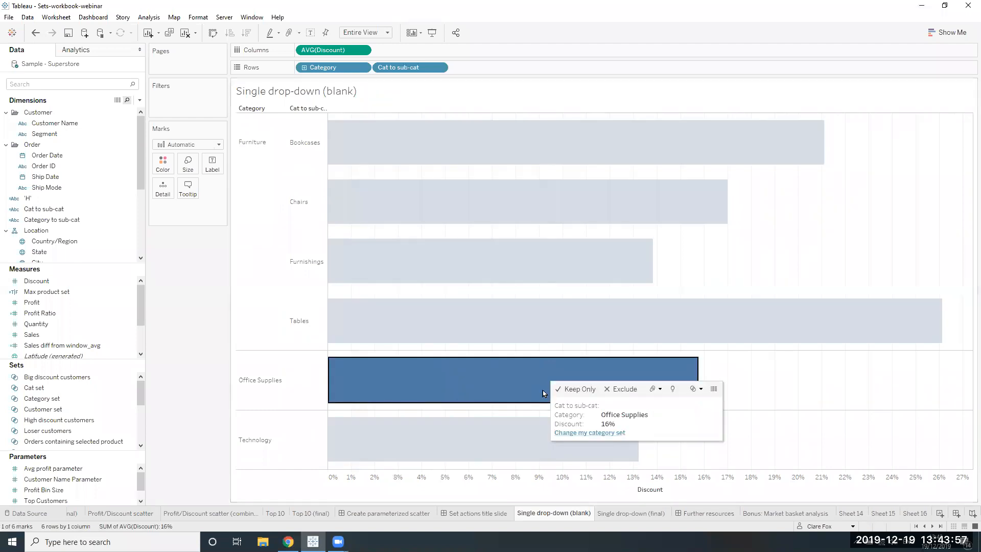
click(573, 433)
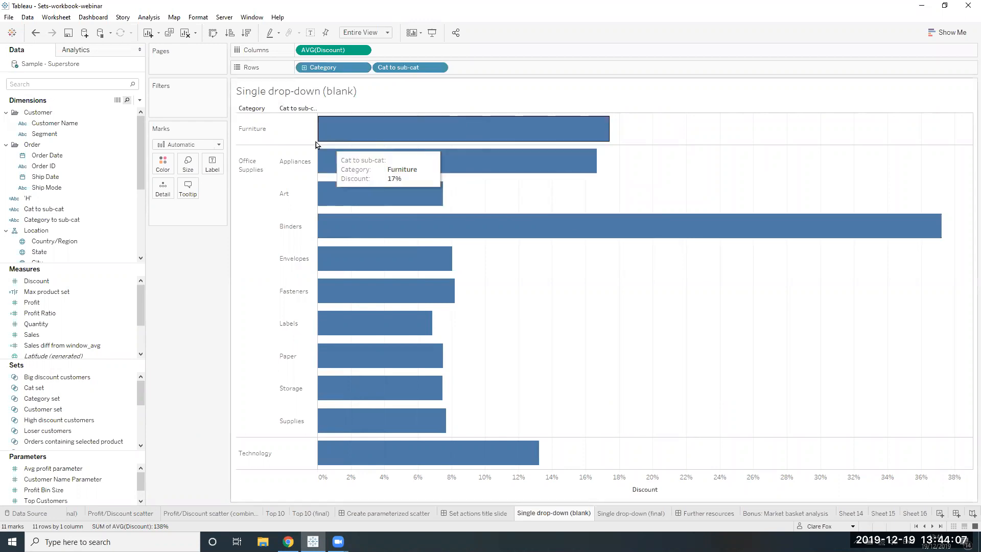
Edit the Change my category set action to remove all values from the set when the selection clears, and save it
click(45, 17)
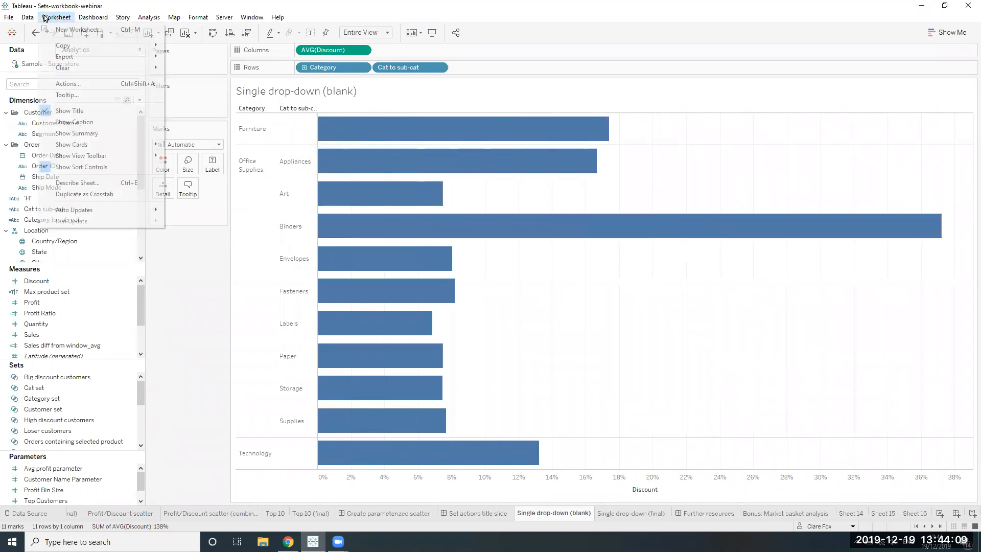
click(100, 83)
double_click(401, 254)
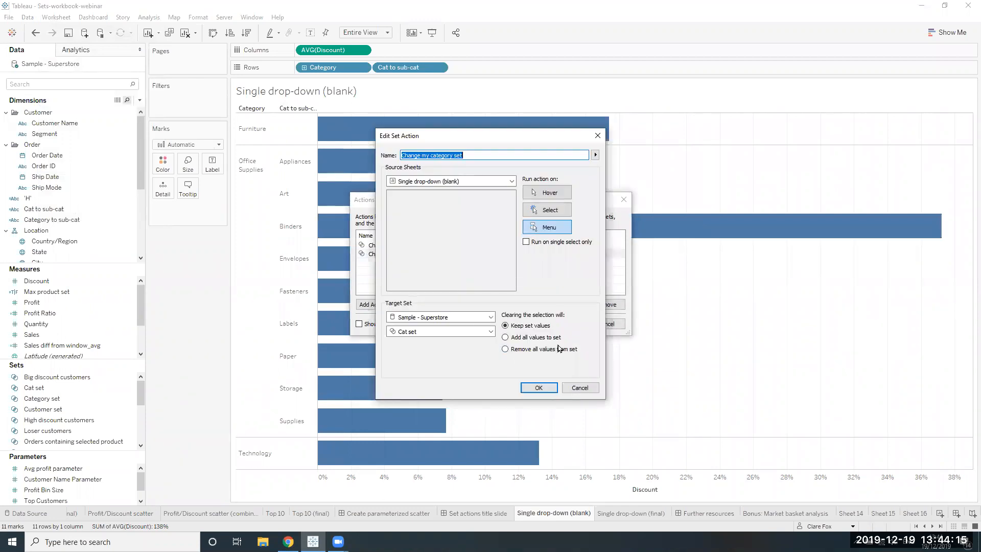
click(506, 349)
click(541, 384)
click(561, 321)
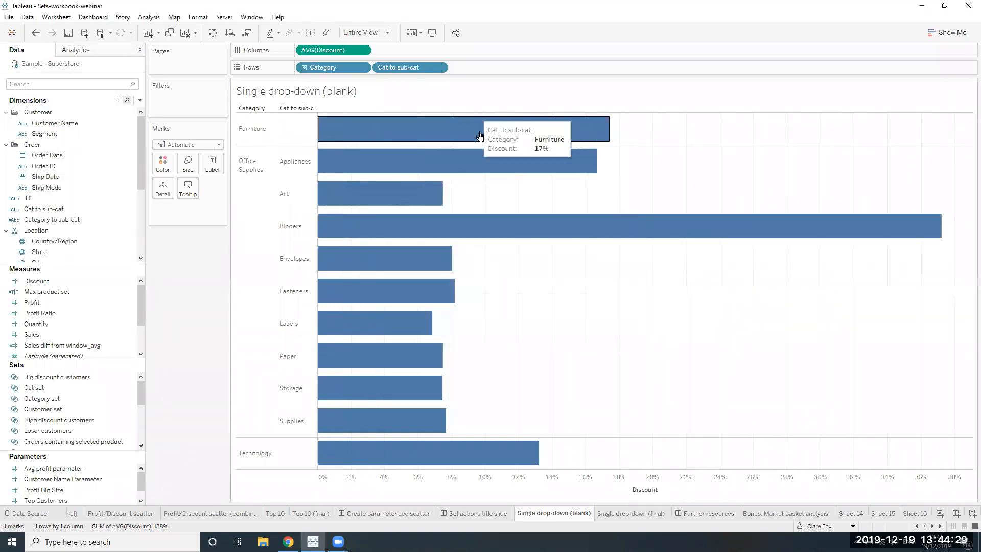
Test the remove-values setting by running Change my category set on the Furniture bar and on the Office Supplies bar
click(483, 129)
click(514, 176)
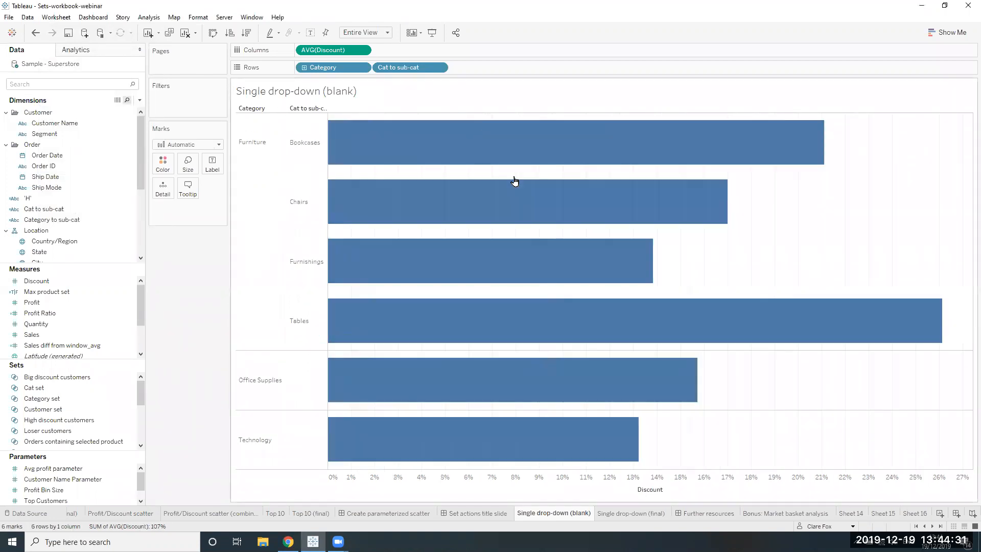
click(457, 376)
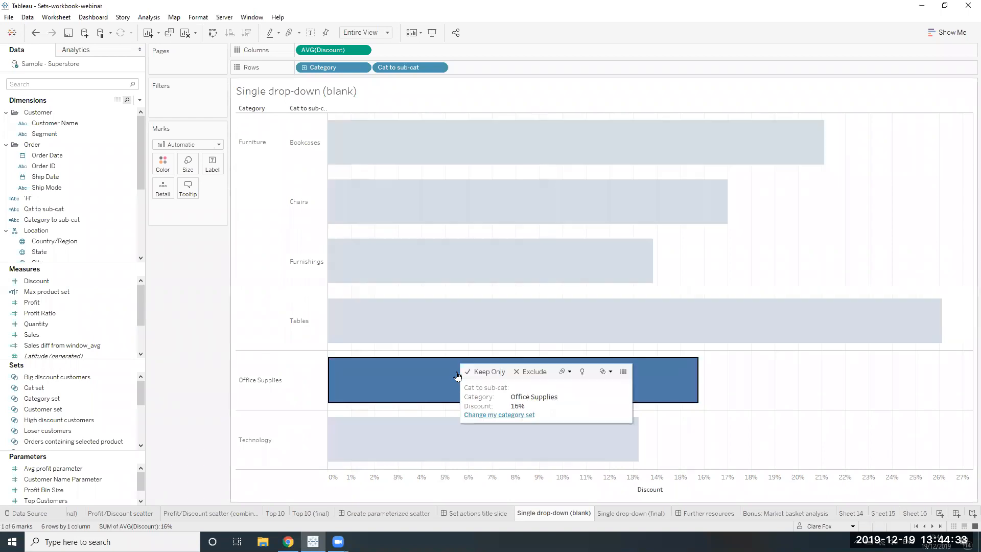
click(517, 414)
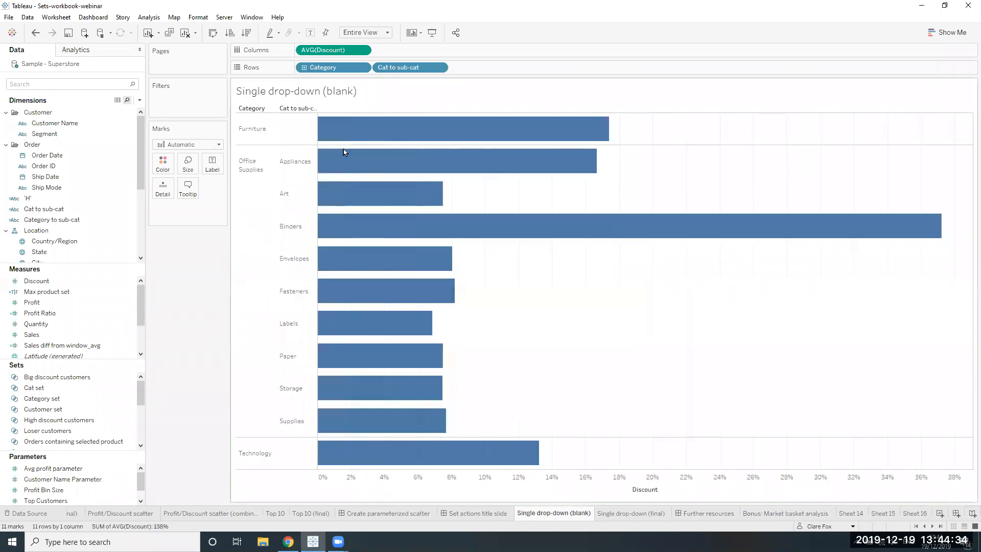
Set the Change my category set action to add all values when the selection clears, and run it on the Furniture bar
click(56, 17)
click(93, 84)
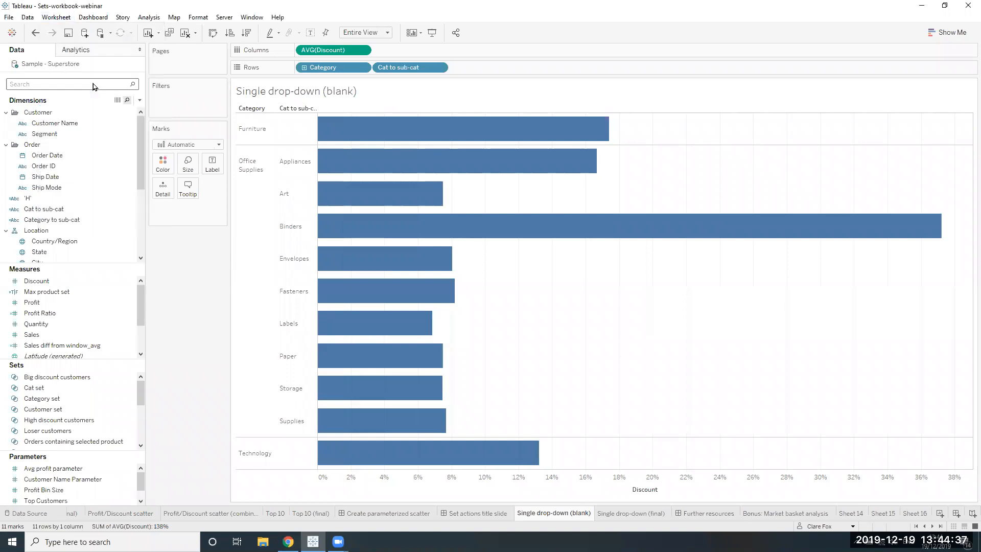
double_click(429, 256)
click(506, 339)
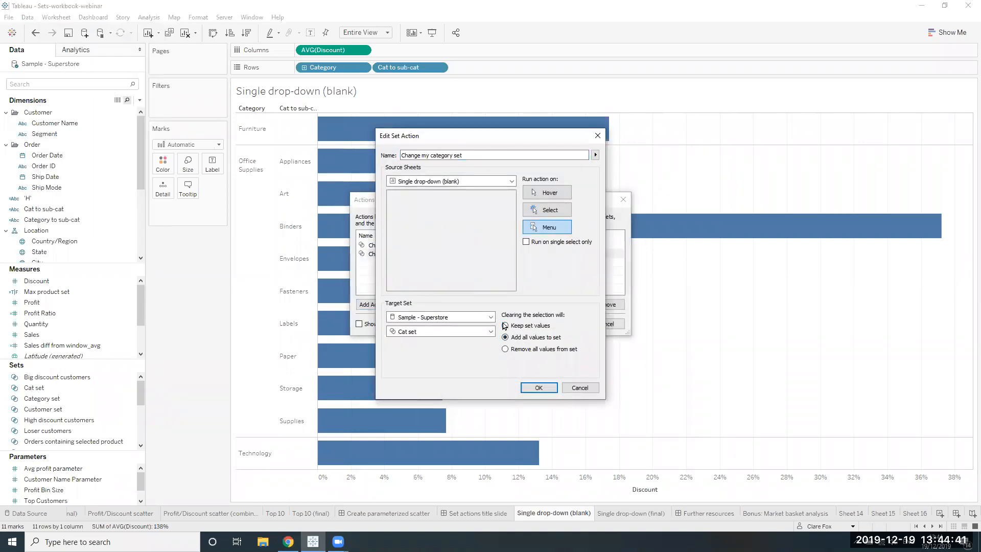
click(536, 387)
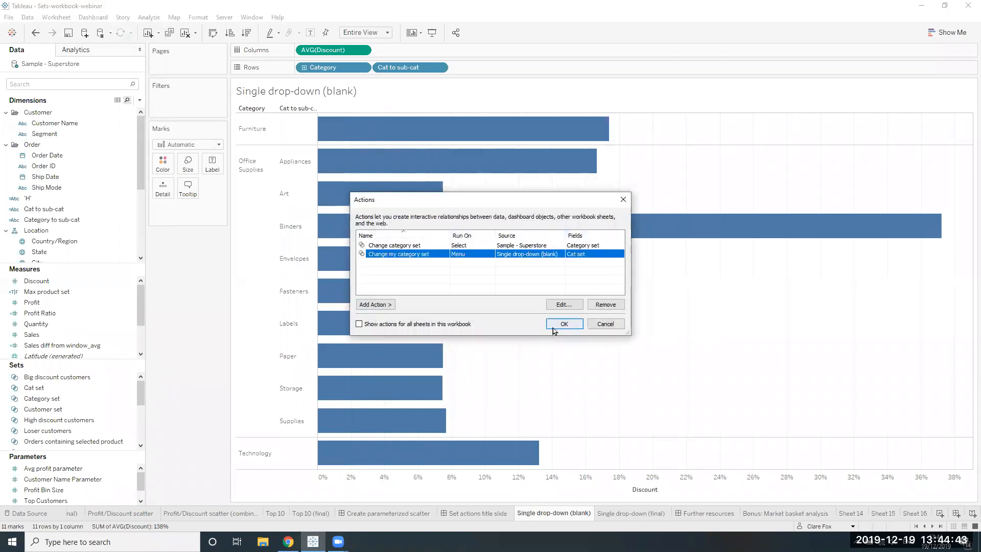
click(559, 326)
click(456, 135)
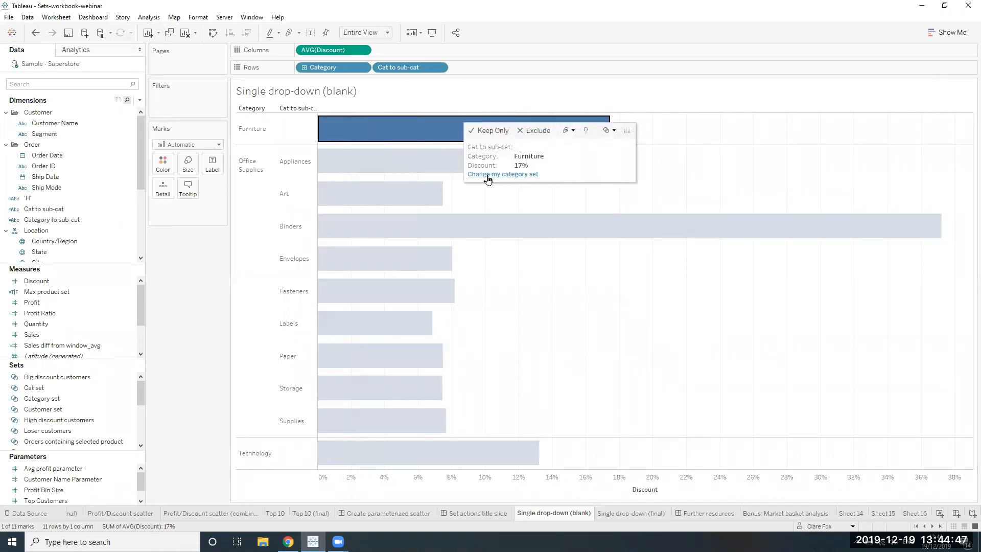
click(487, 177)
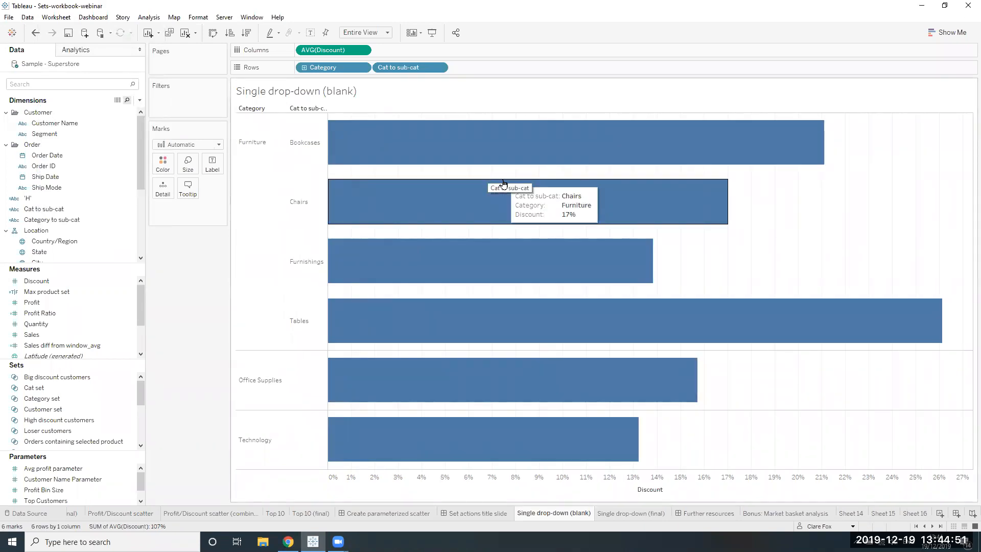
Change the Change my category set action to run on Select and save it
click(57, 17)
click(80, 83)
double_click(403, 255)
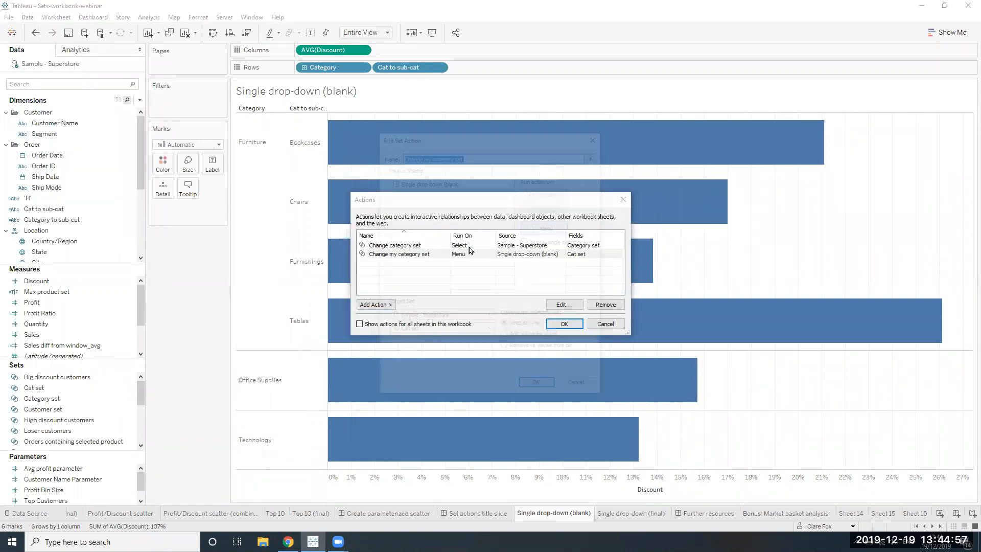
click(547, 209)
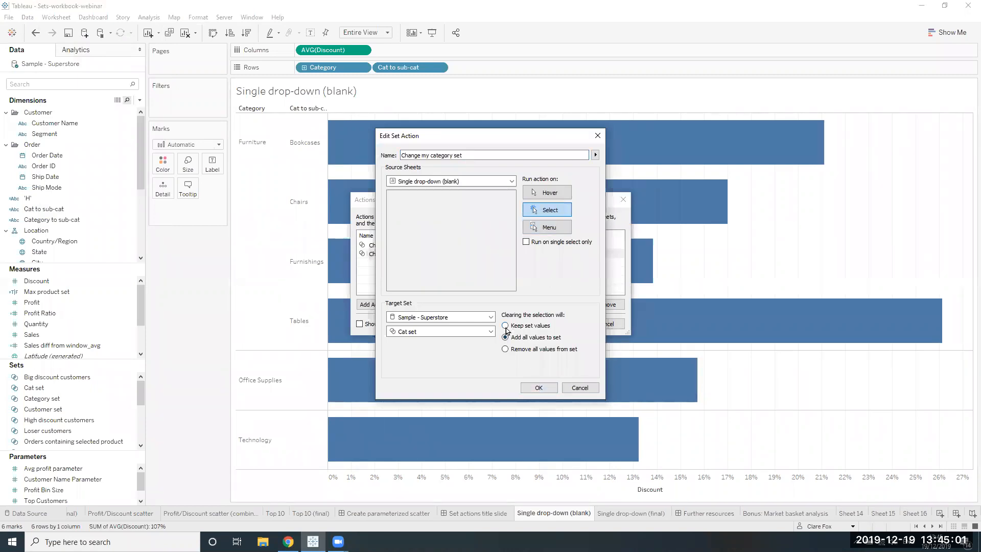
click(538, 387)
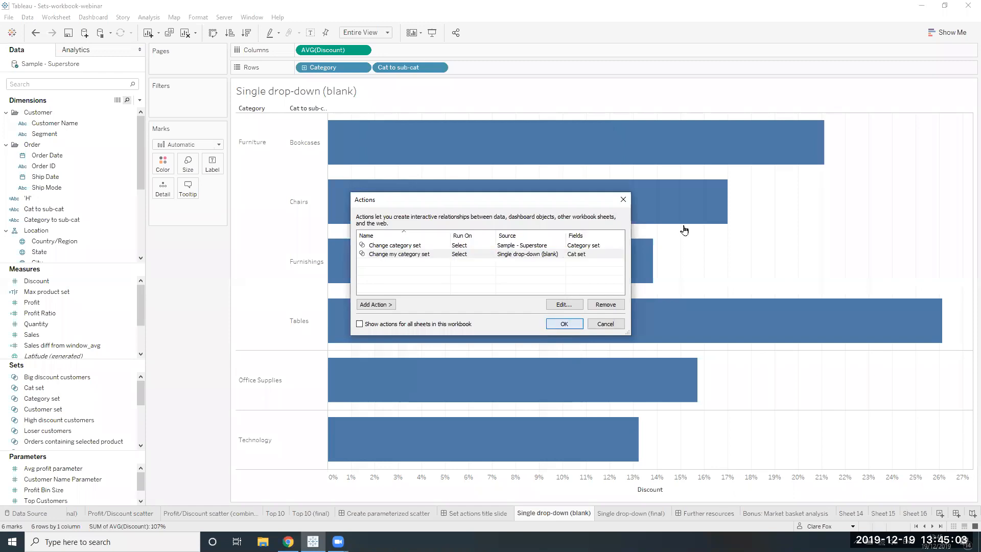
click(558, 324)
Test the select-triggered action on the chart by drilling into Office Supplies, and select and deselect its Appliances bar
click(775, 156)
click(805, 160)
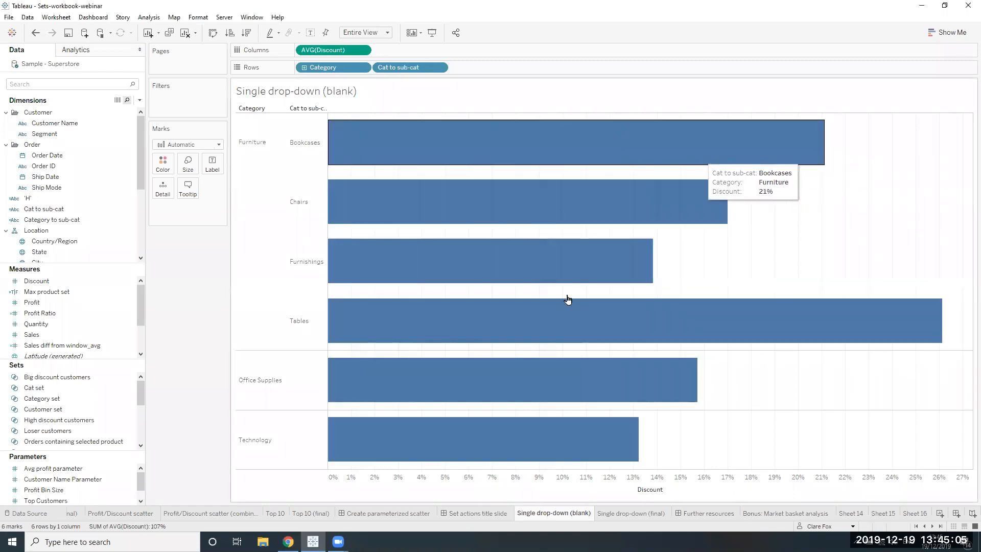
click(502, 376)
click(406, 124)
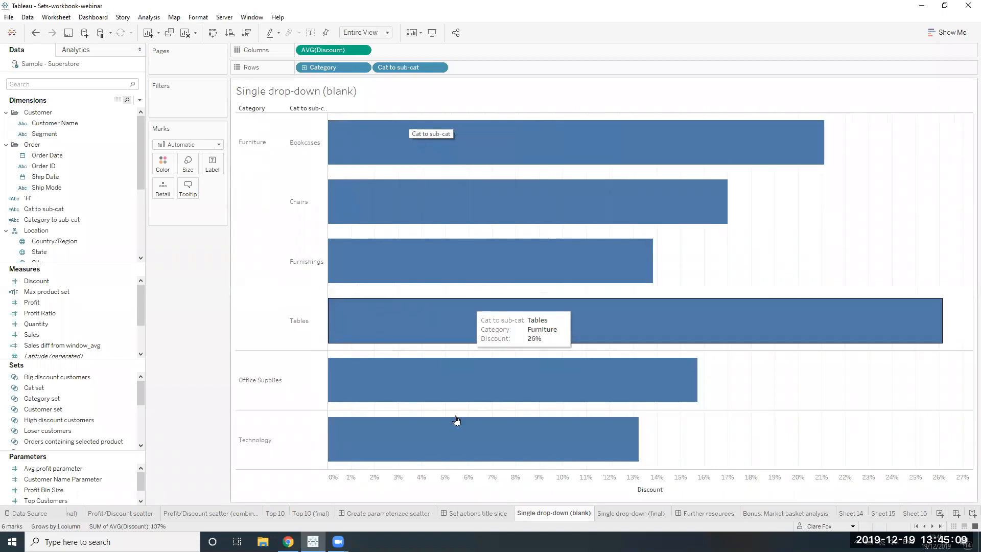
click(440, 389)
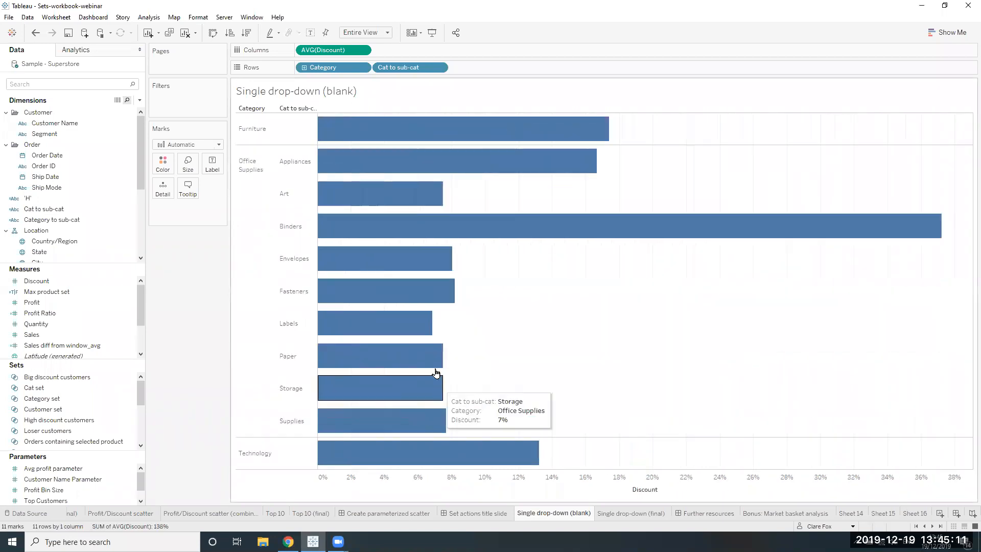
click(588, 165)
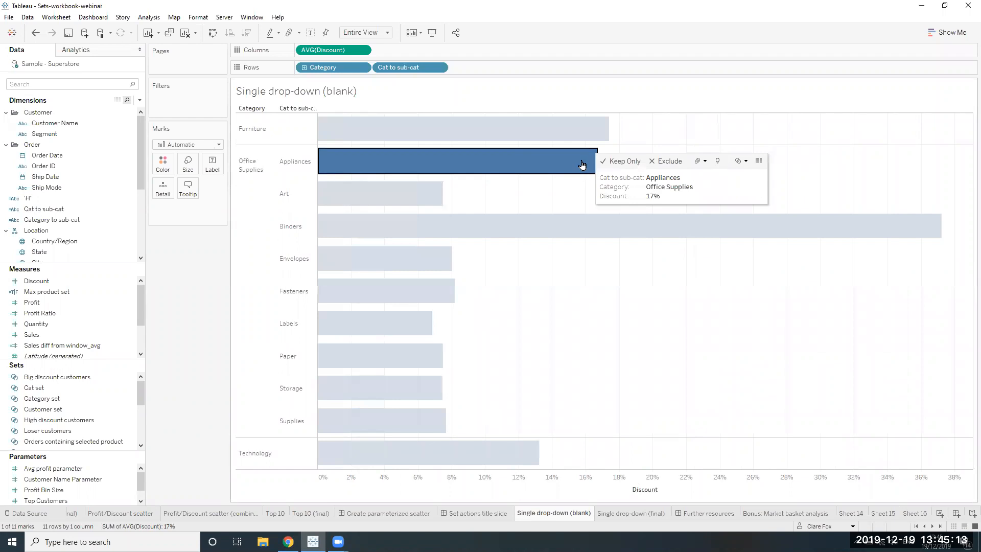
click(463, 164)
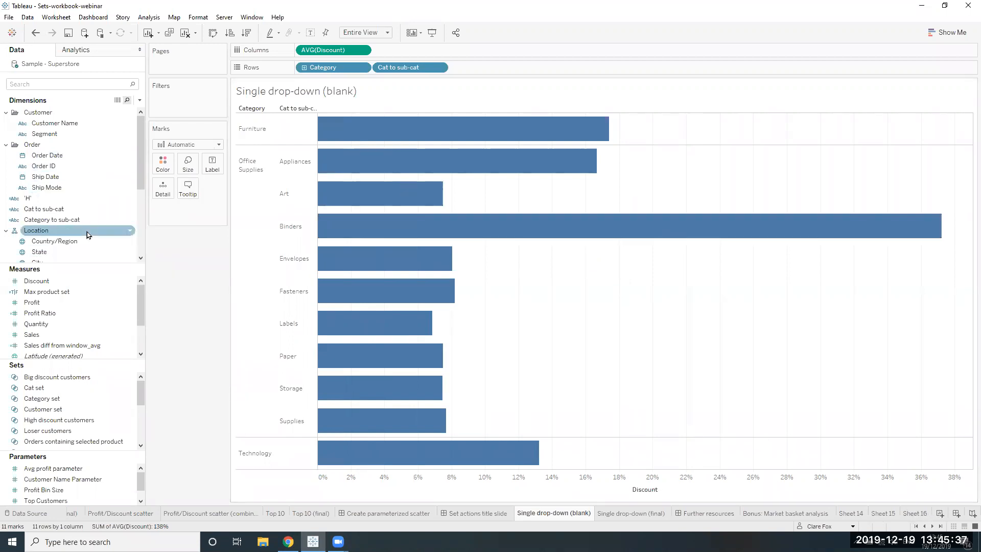
Build a new worksheet with State on Rows and Discount on Columns, trying City beside State and collapsing it again
scroll(85, 232, down, 2)
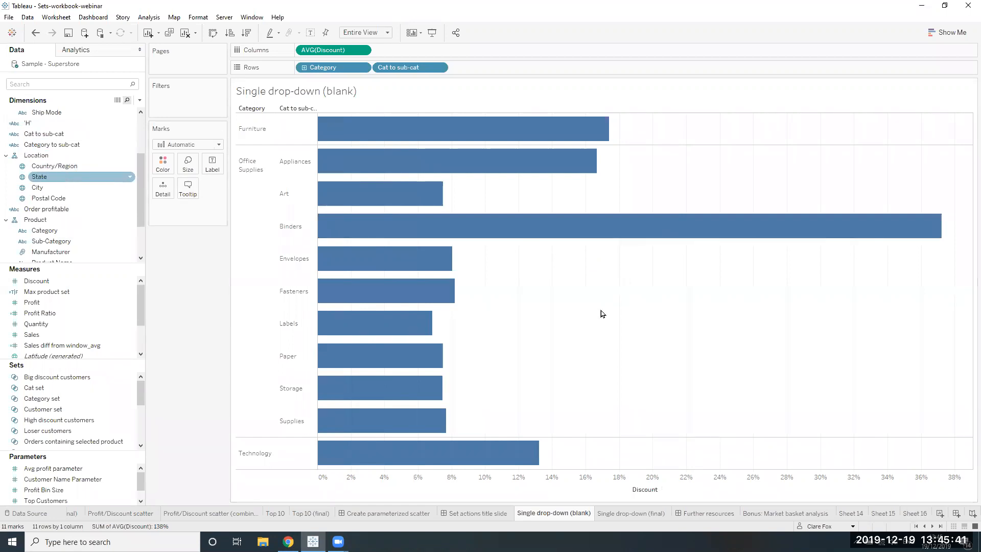
click(940, 513)
drag(77, 177, 335, 72)
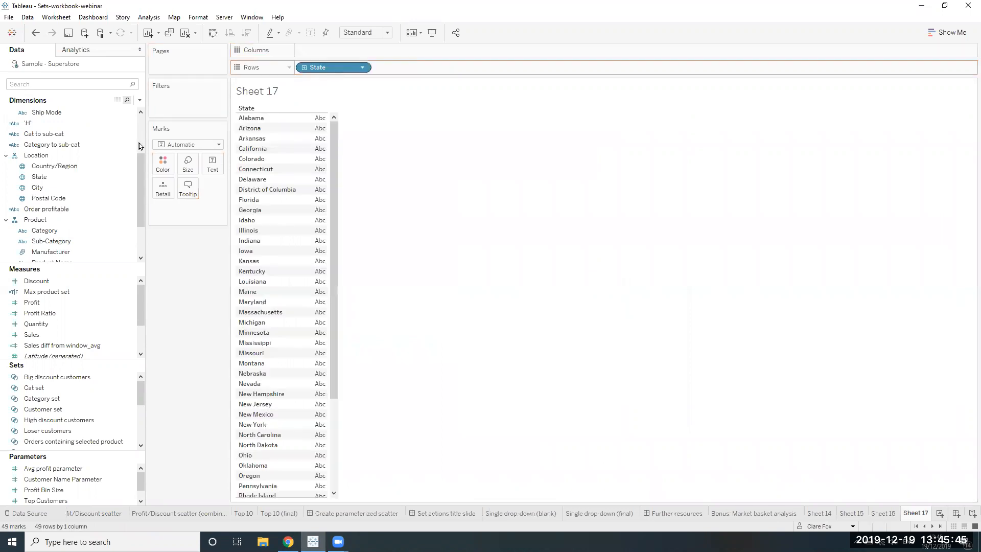
drag(57, 188, 456, 72)
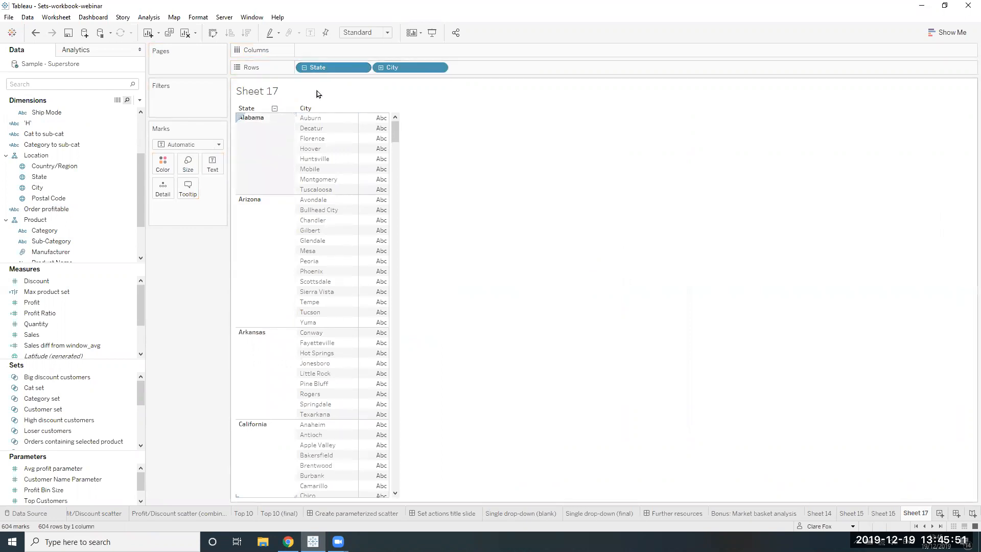
click(304, 68)
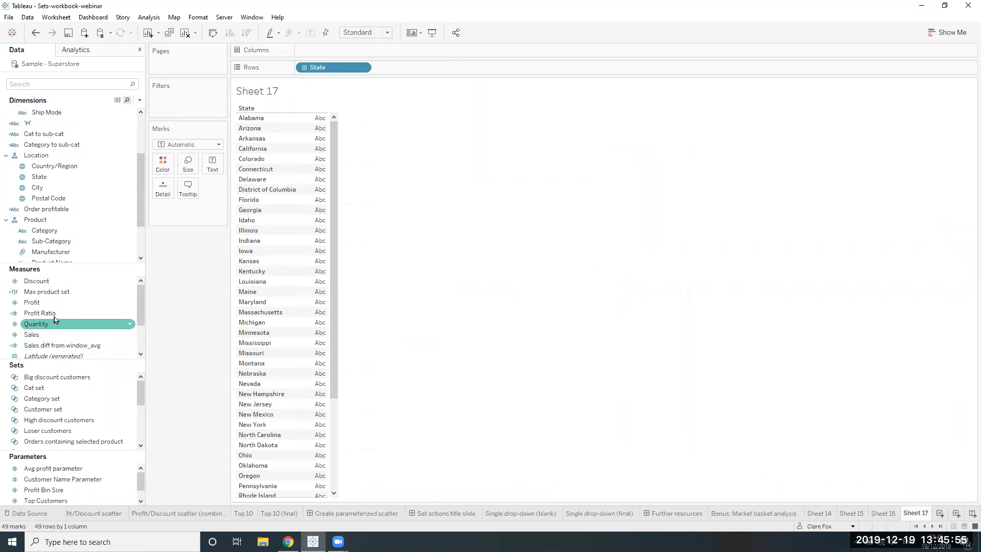
drag(50, 284, 350, 53)
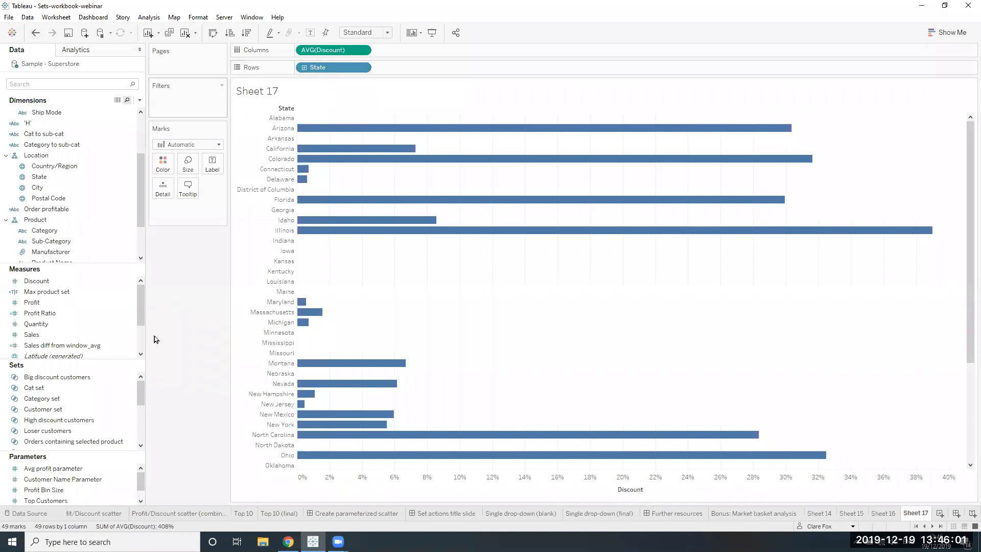
Create a set from the State field named My state set, selecting from the list with no states ticked
right_click(130, 177)
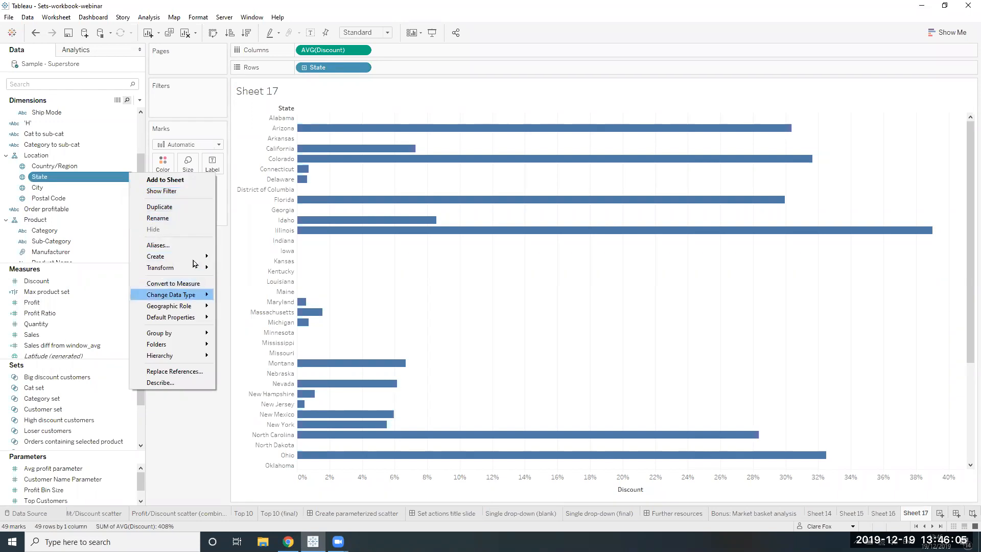
mouse_move(194, 256)
click(269, 281)
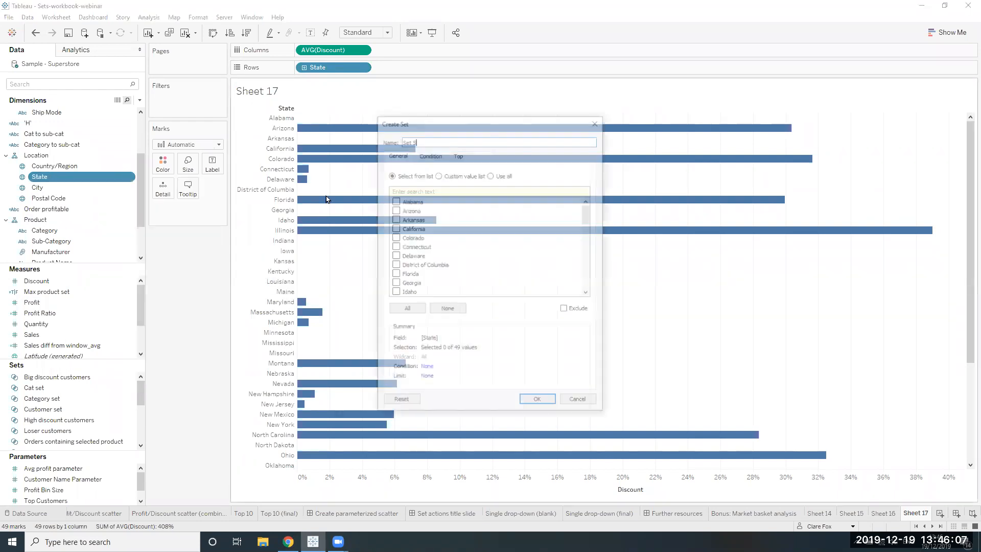
triple_click(506, 140)
text(My state set)
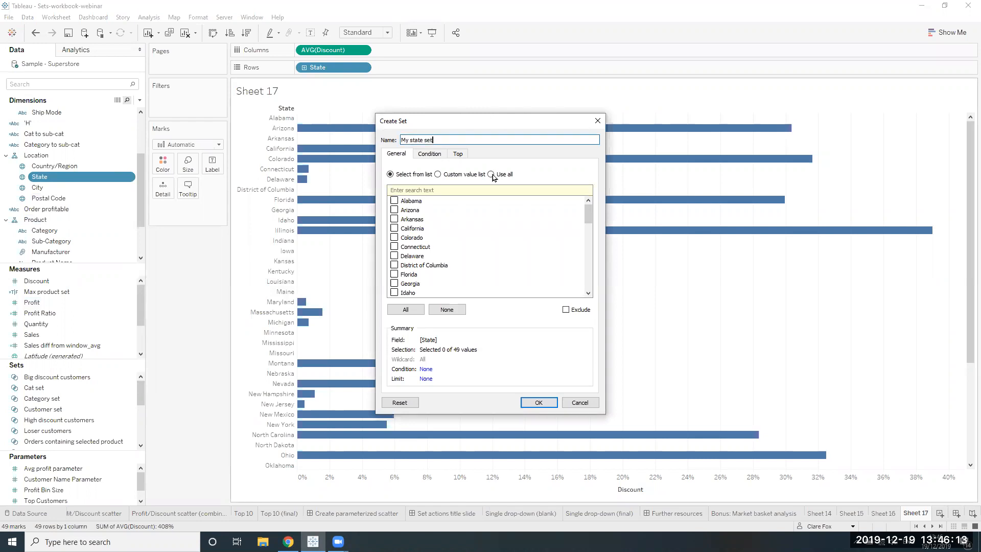
click(492, 174)
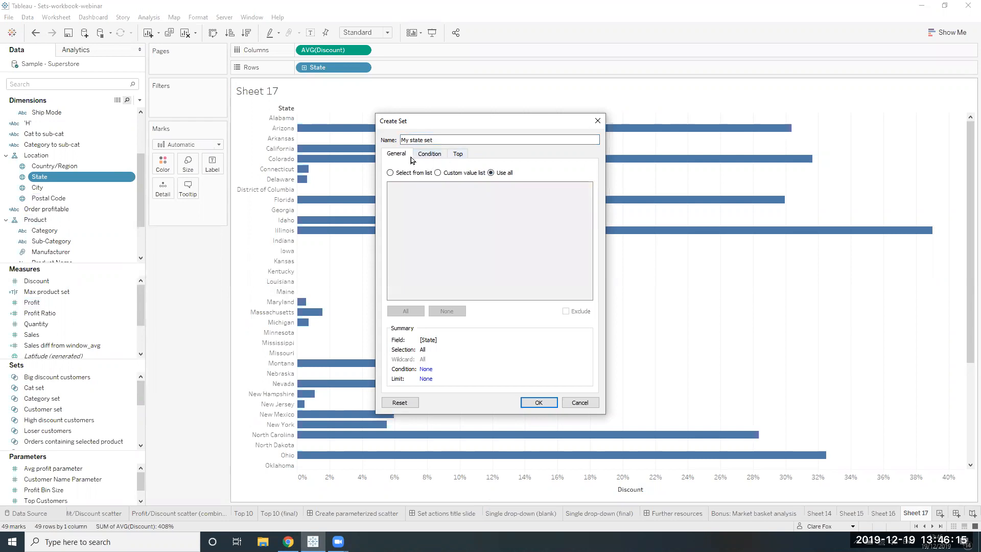
click(412, 172)
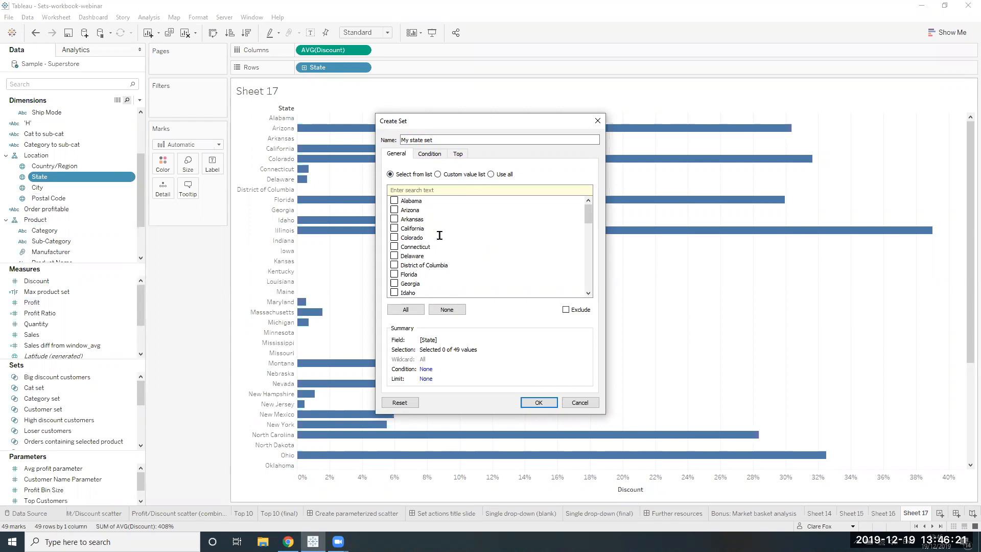
click(539, 404)
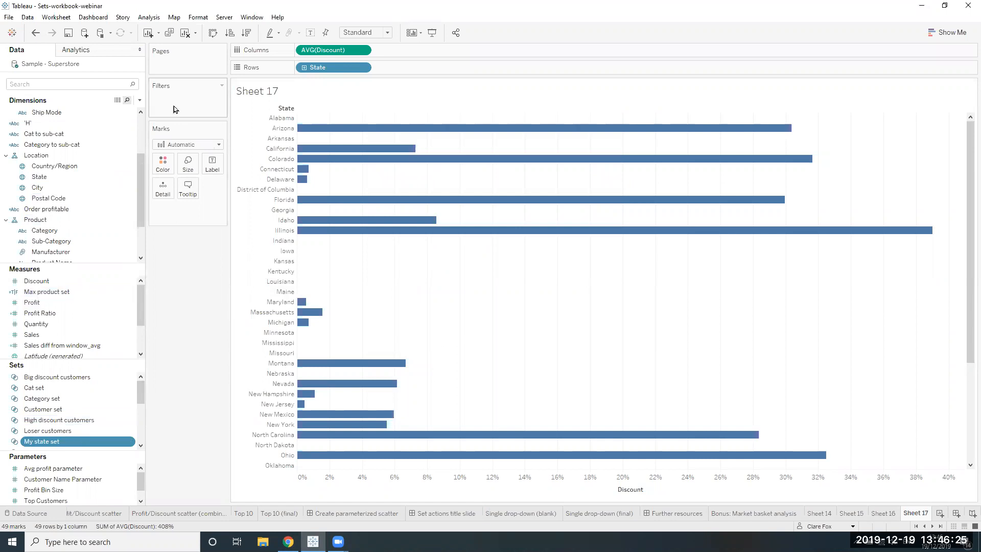
Create a calculated field named State to city action with the formula if [My state set] then [City] else '' END
click(140, 101)
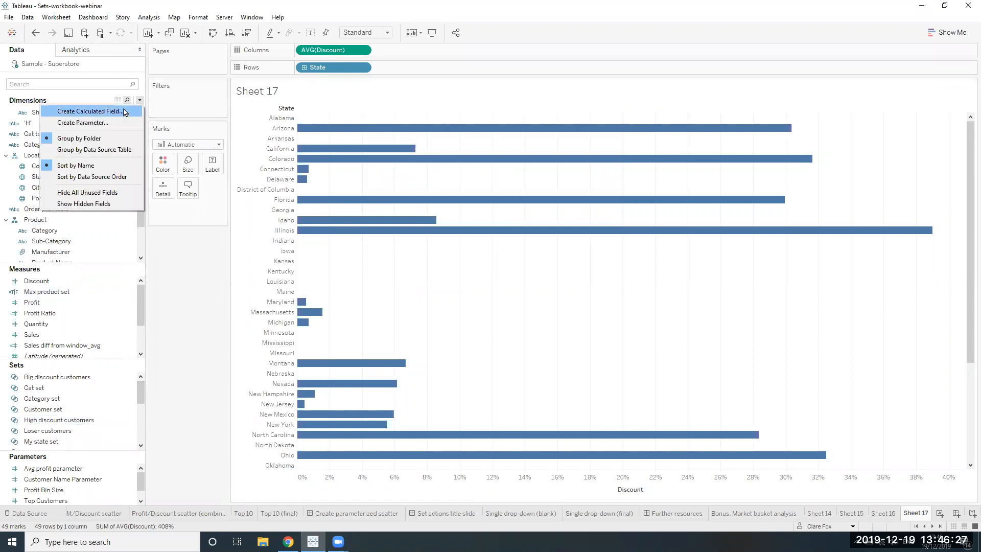
click(123, 109)
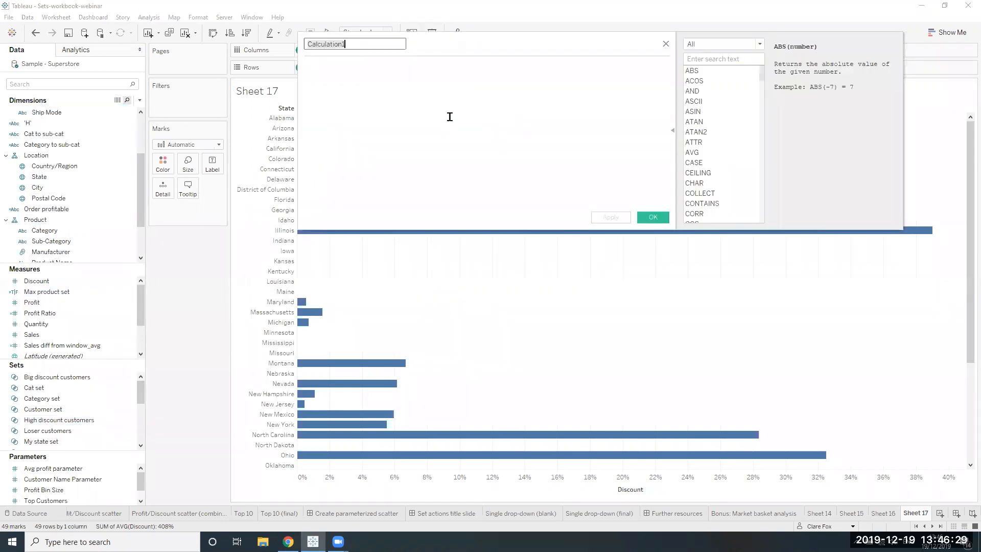
text(State to city ac)
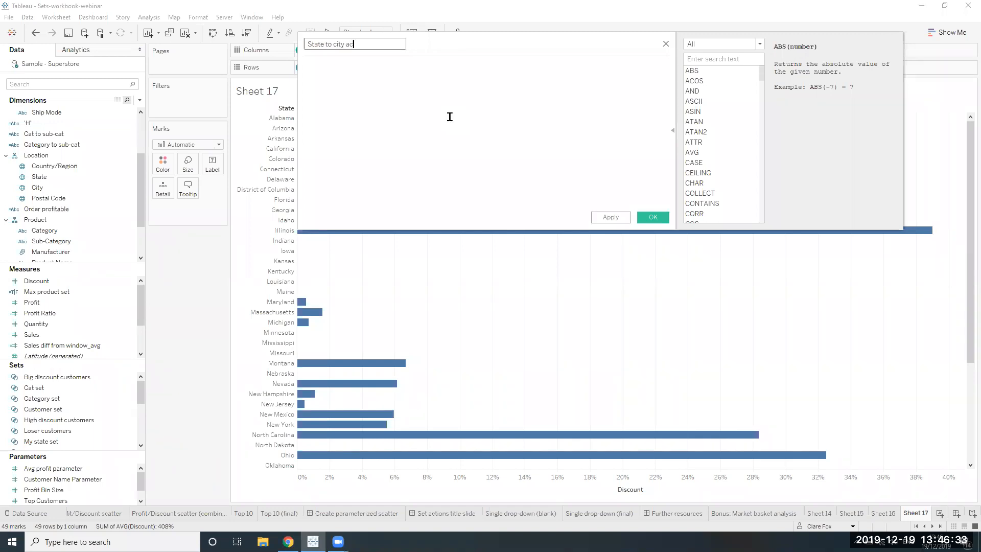
click(450, 117)
text(if my)
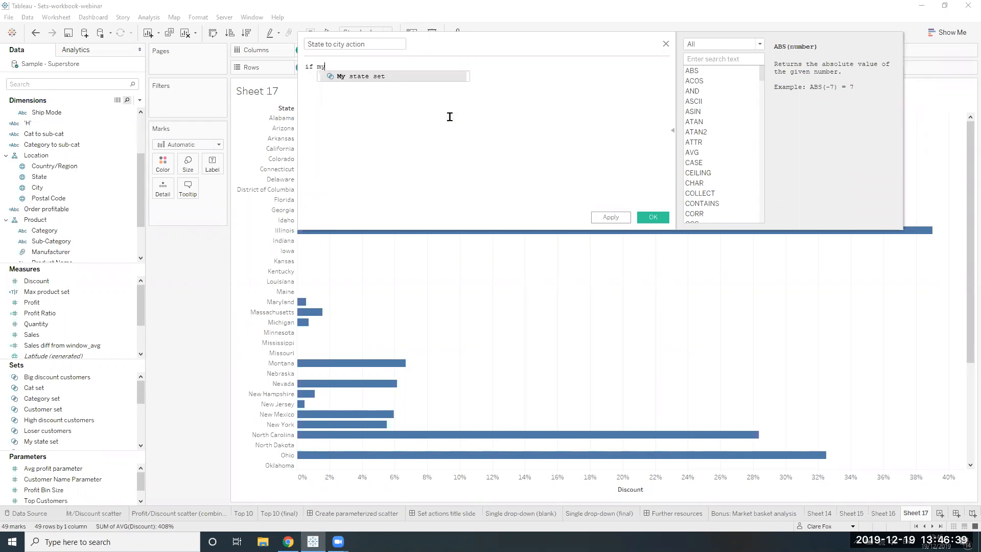
key(Return)
text(then city)
key(Return)
text(else '')
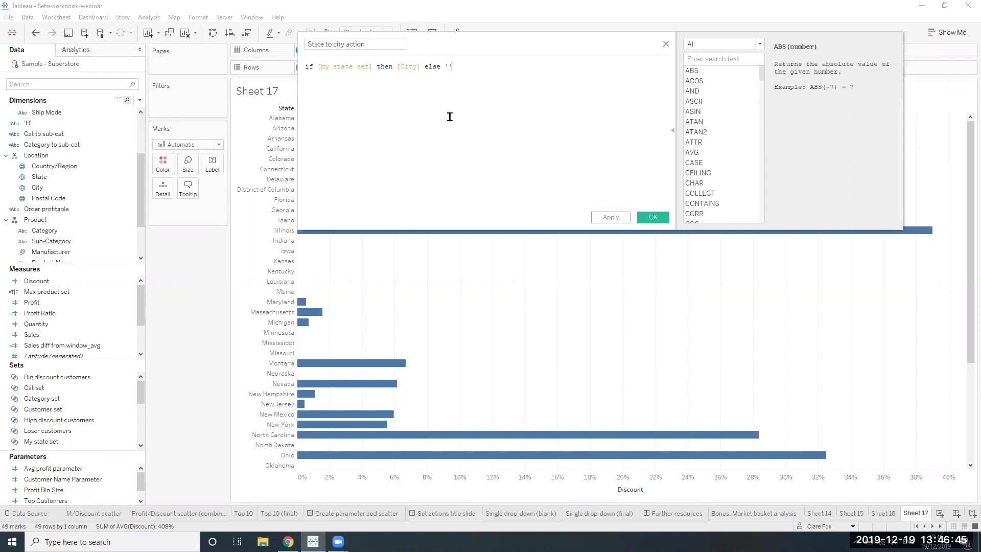
text( end)
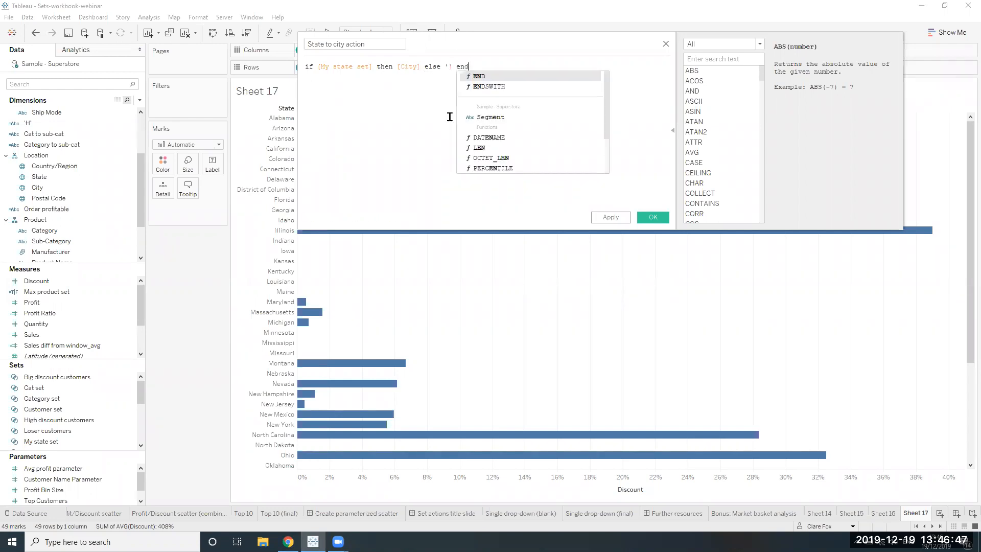
key(Return)
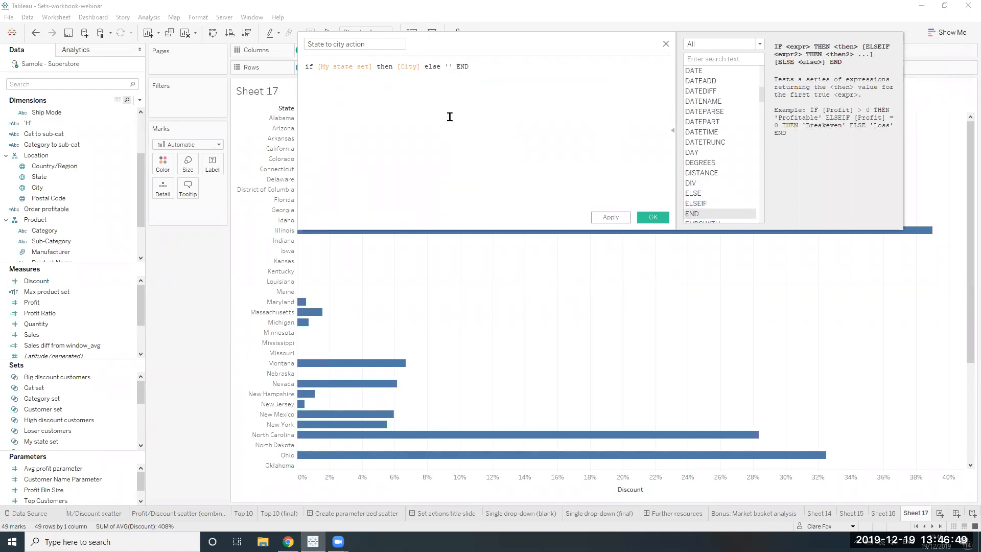
click(652, 218)
Add State to city action beside State on Rows, and select and deselect the Arizona and California bars
drag(51, 253, 404, 68)
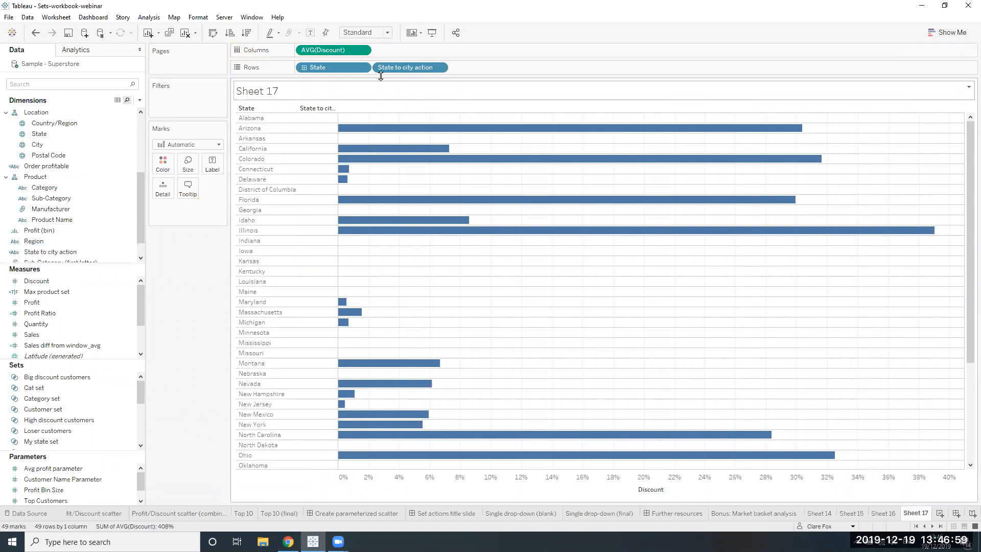
click(358, 129)
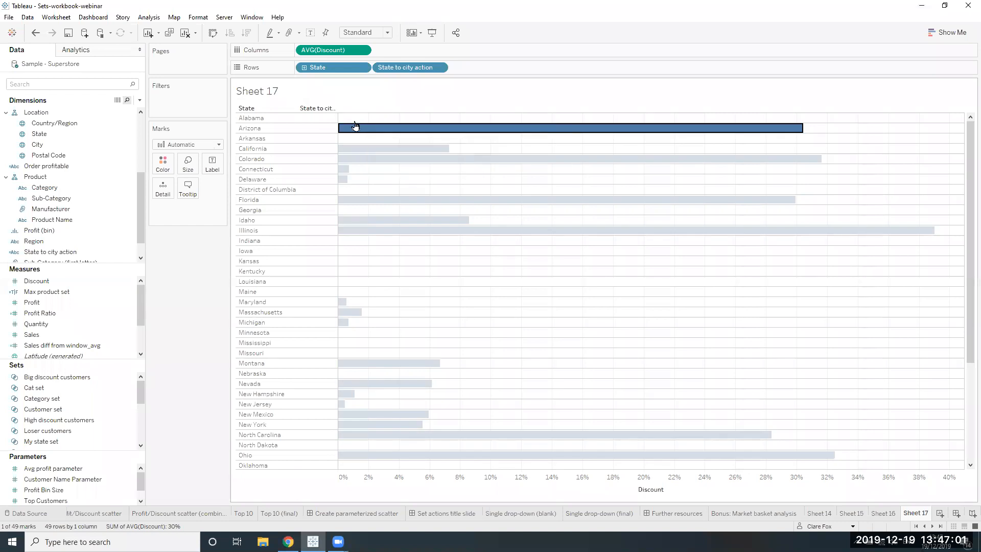
click(357, 129)
click(356, 147)
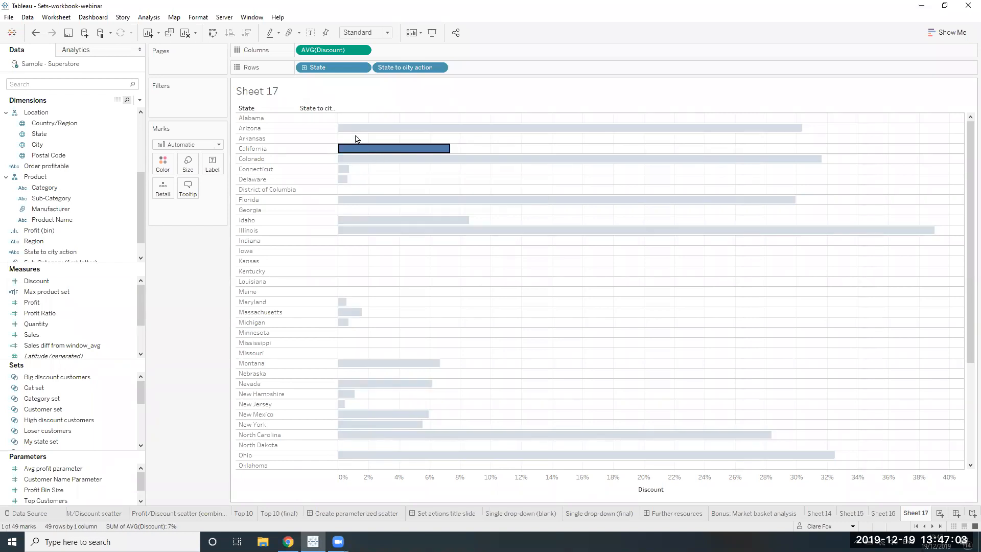
click(356, 136)
Add a set action named Change my state set from Sheet 17, run on Select, targeting My state set and removing all values when the selection clears
click(56, 17)
click(76, 83)
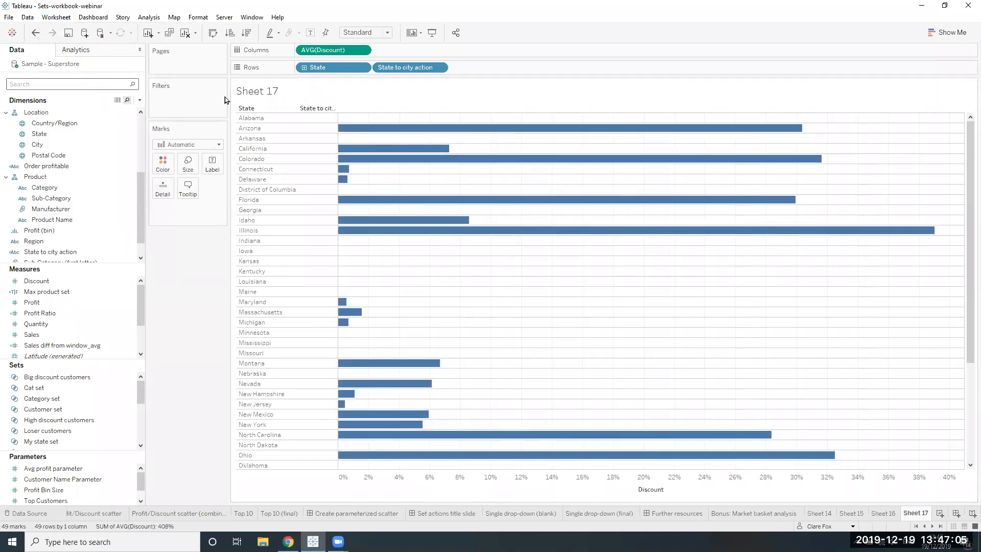
click(387, 305)
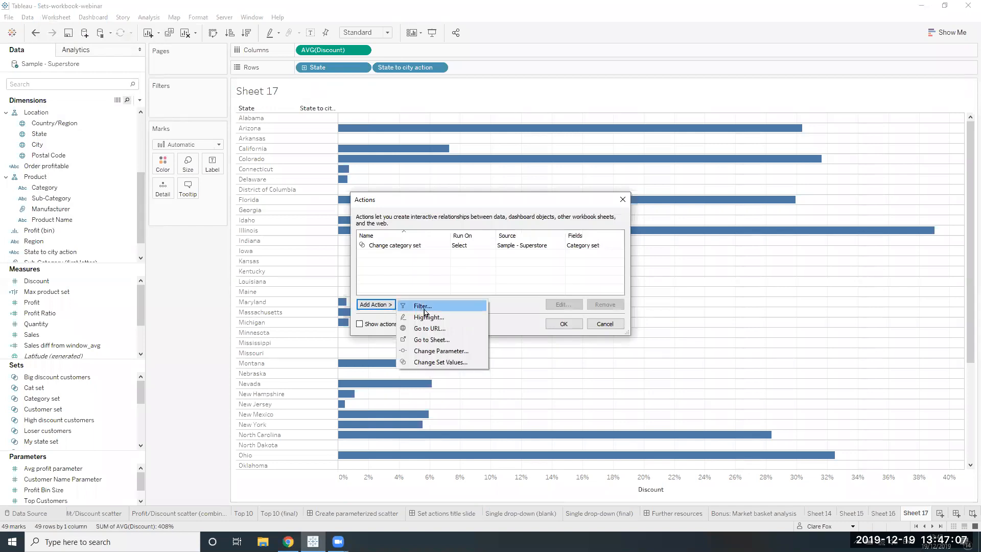
click(433, 363)
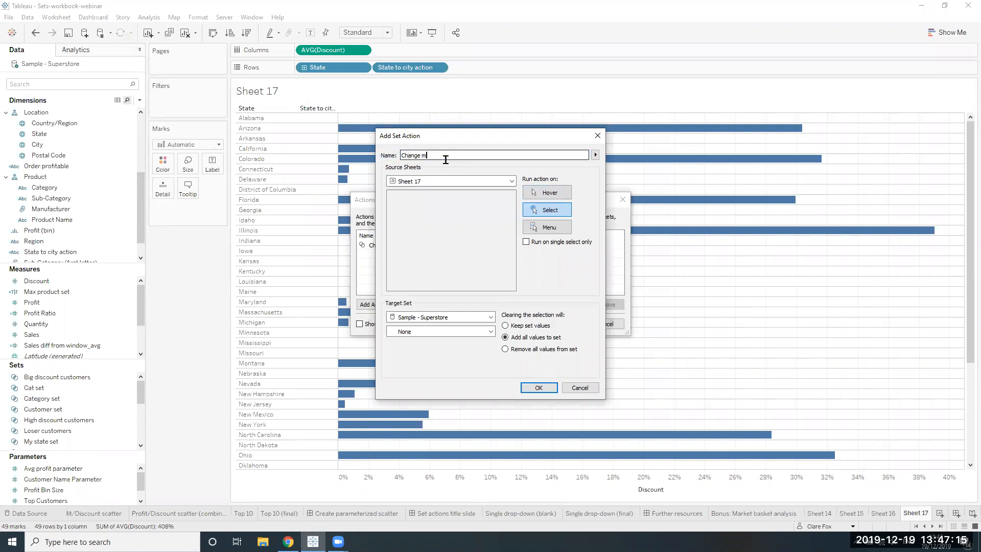
click(455, 223)
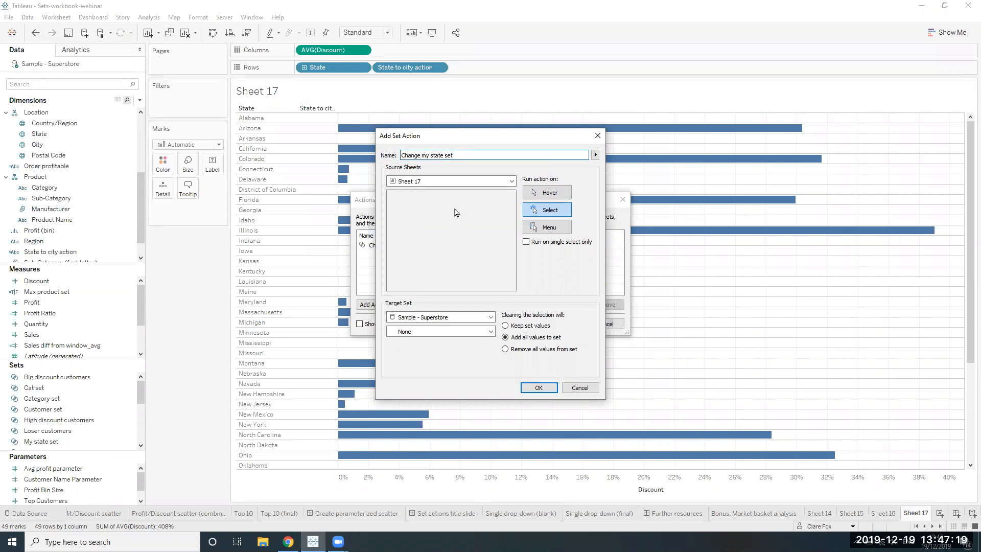
click(439, 332)
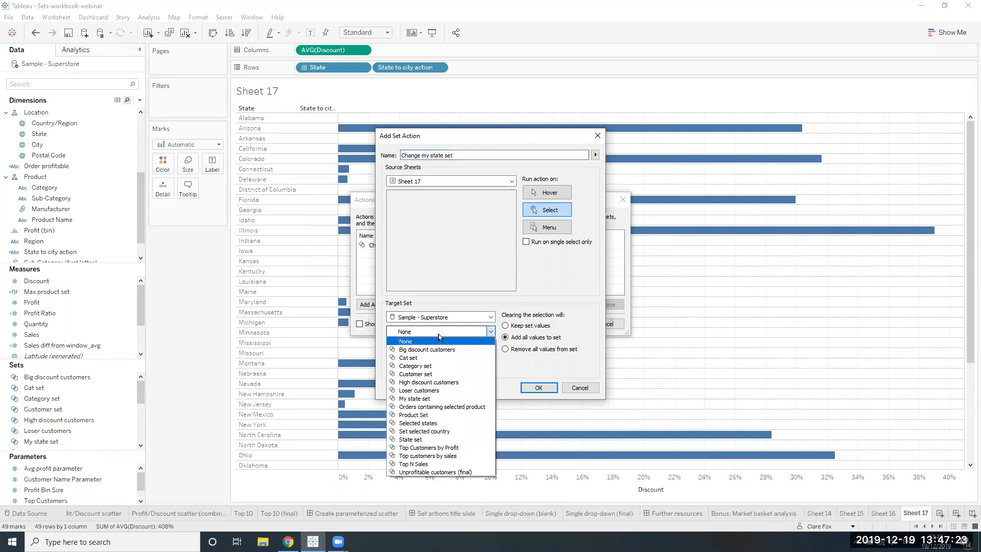
click(446, 398)
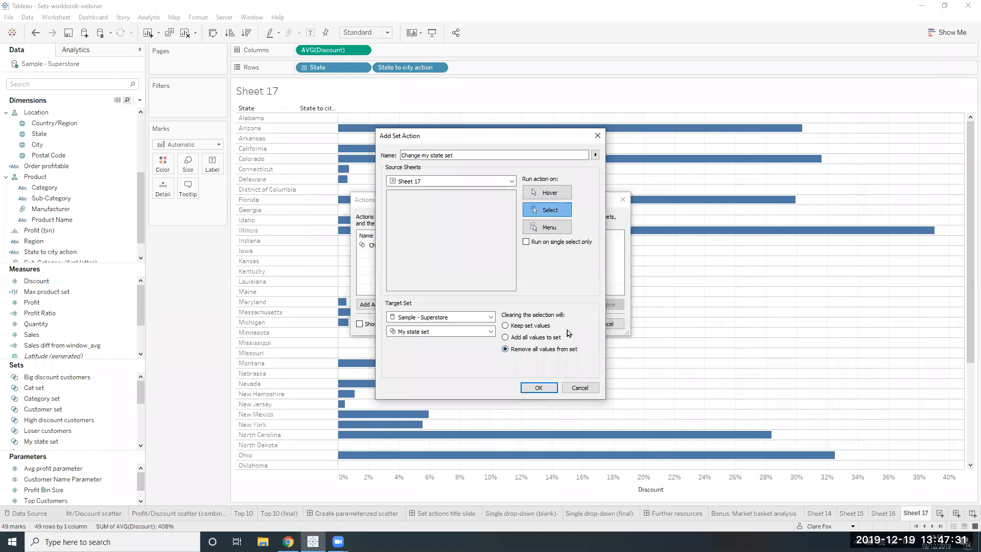
click(538, 388)
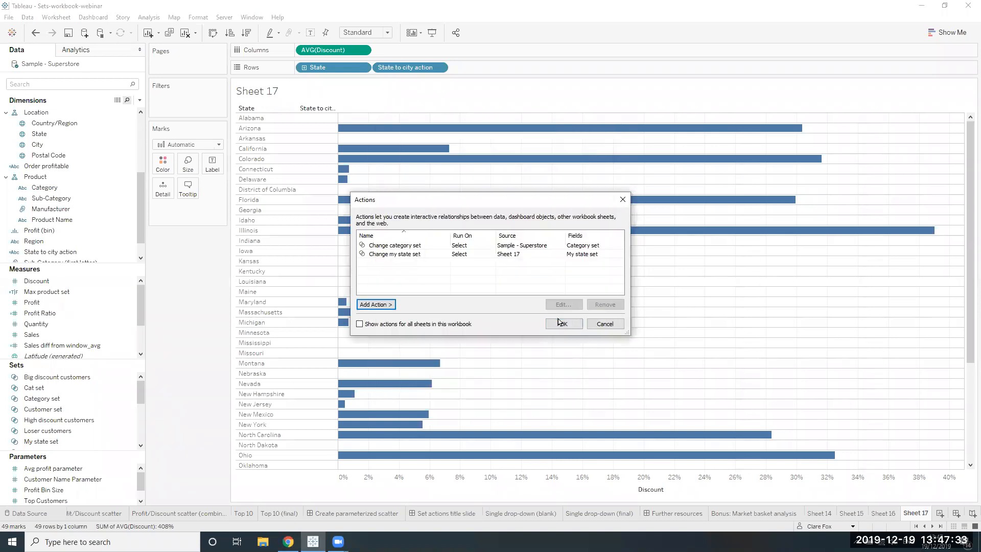
click(559, 323)
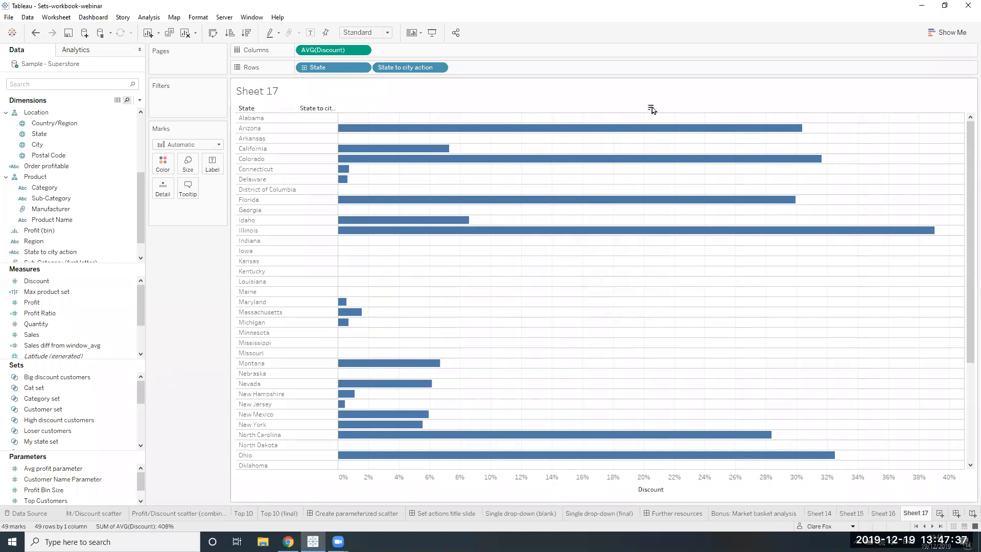
Sort the states by descending discount and test the drill-down by expanding and collapsing Illinois, Pennsylvania and Arizona
click(651, 108)
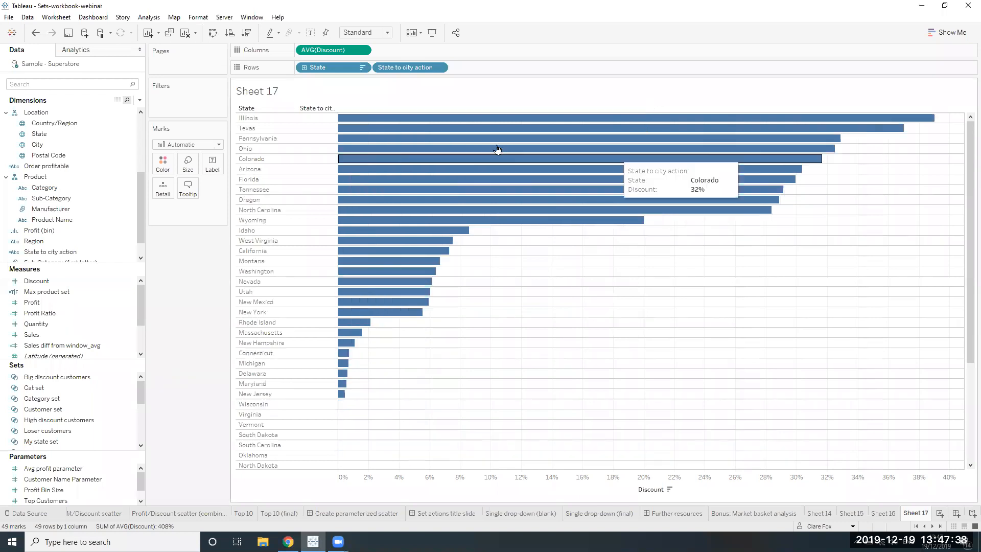
click(377, 118)
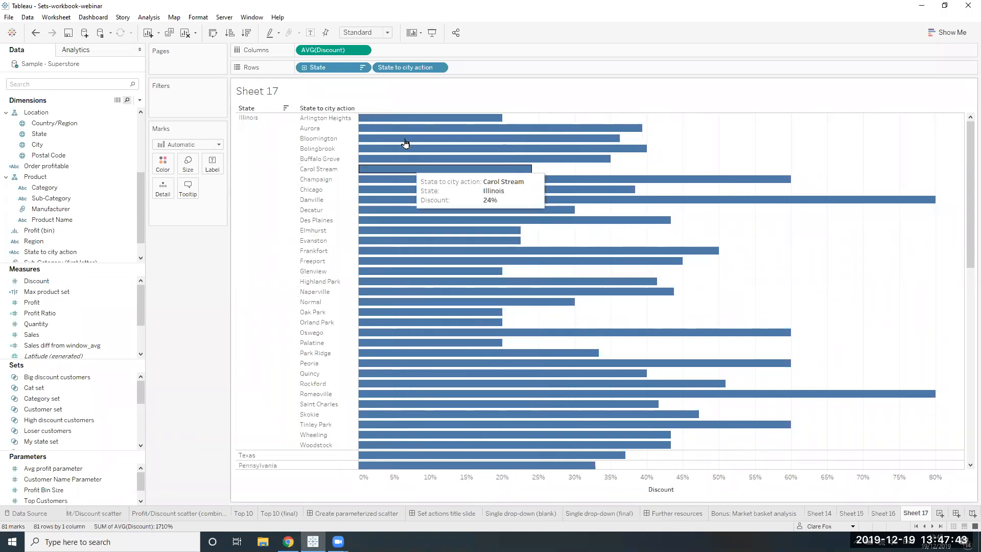
click(405, 121)
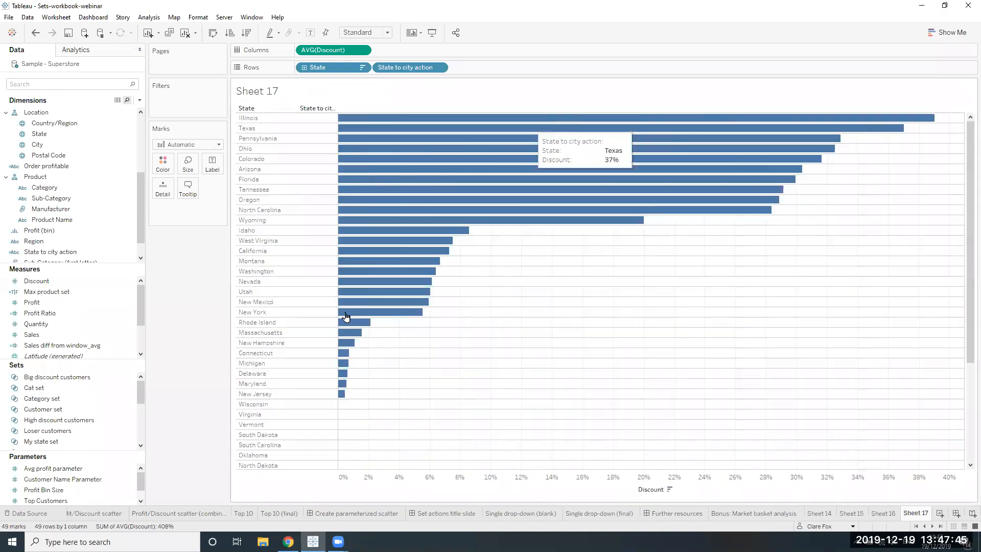
click(382, 139)
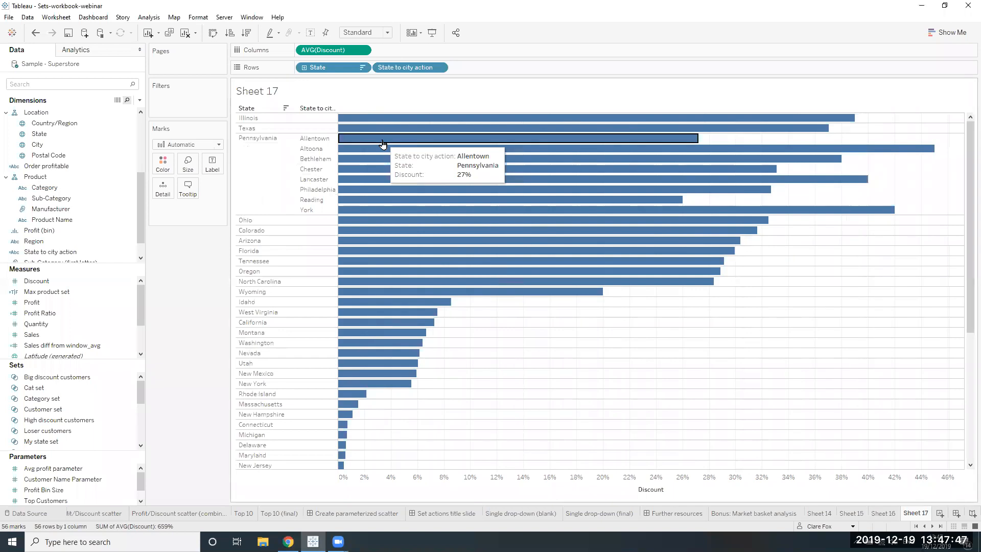
click(383, 142)
click(369, 142)
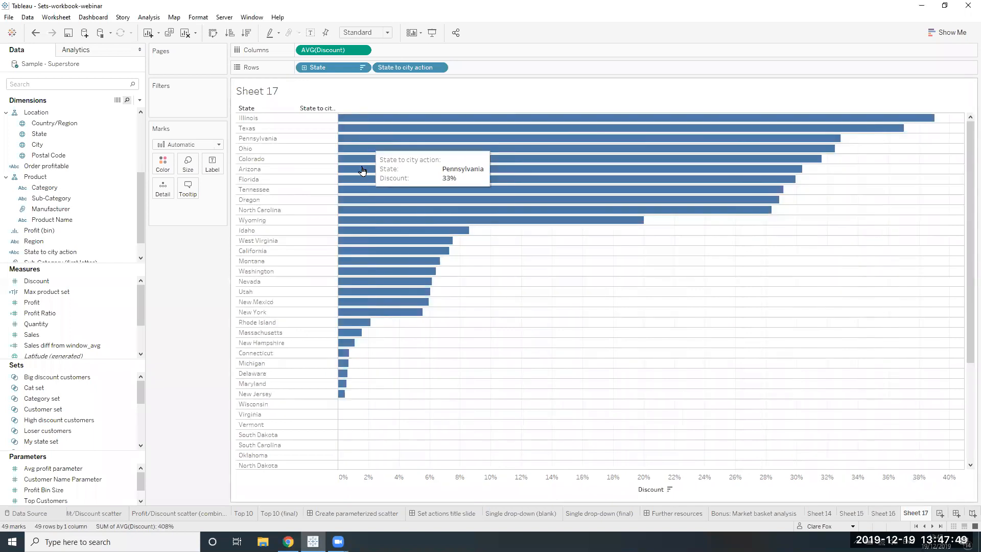
click(362, 170)
click(362, 170)
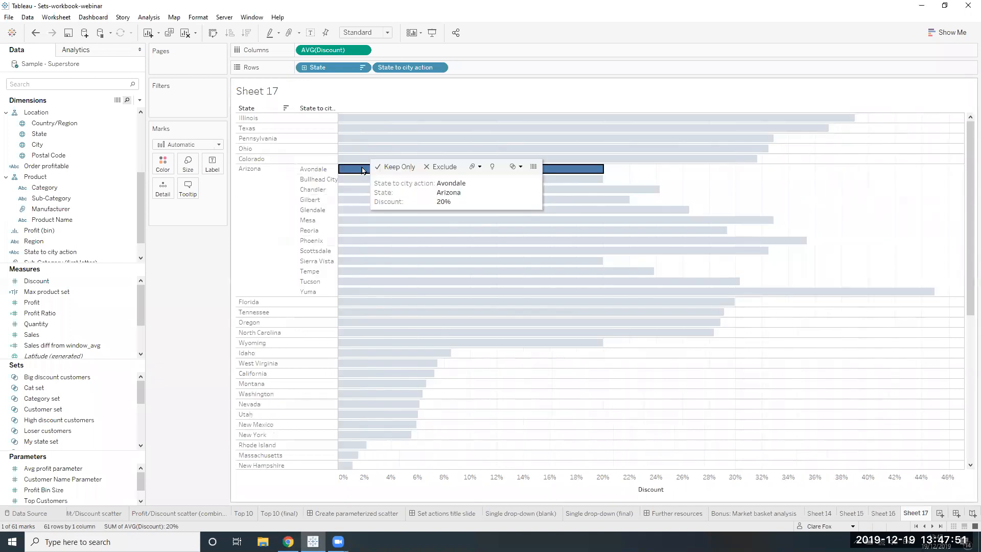
click(362, 170)
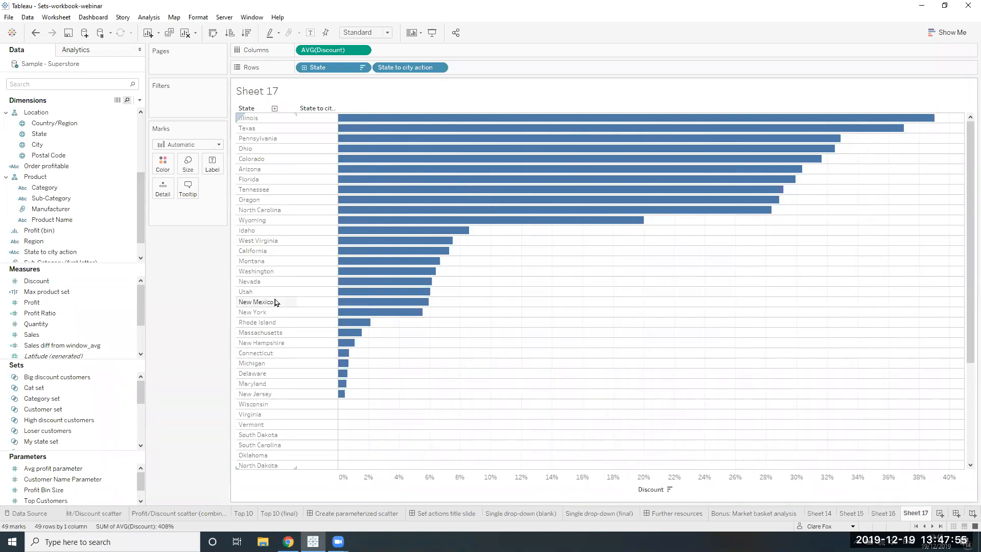
Add an average reference line for AVG(Discount) to the Discount axis and set its scope to the entire table
right_click(585, 480)
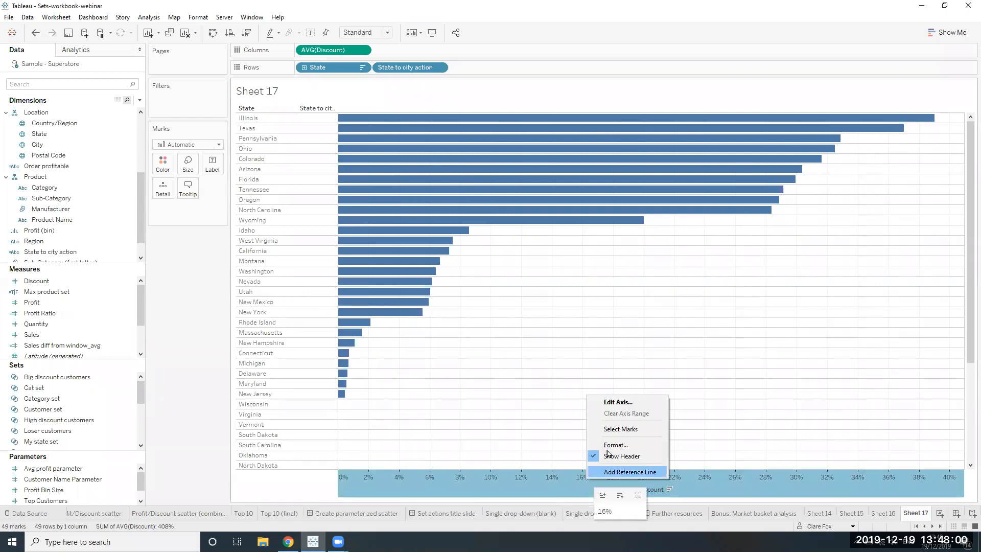
click(626, 471)
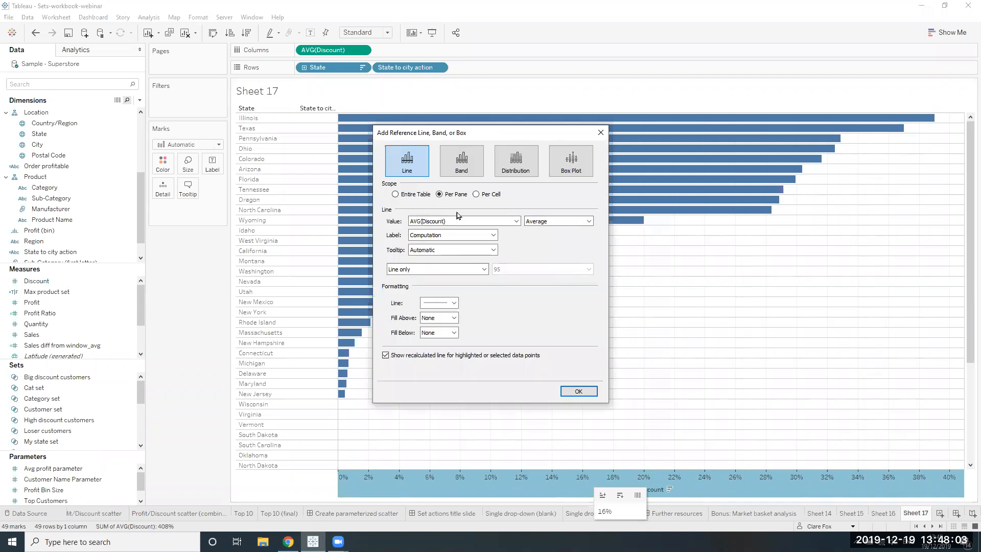
click(581, 391)
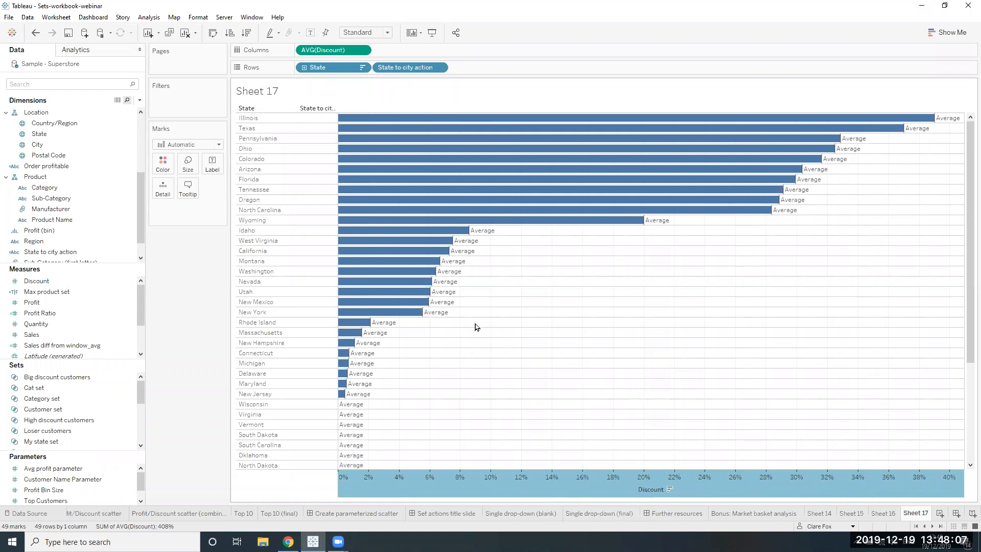
right_click(450, 292)
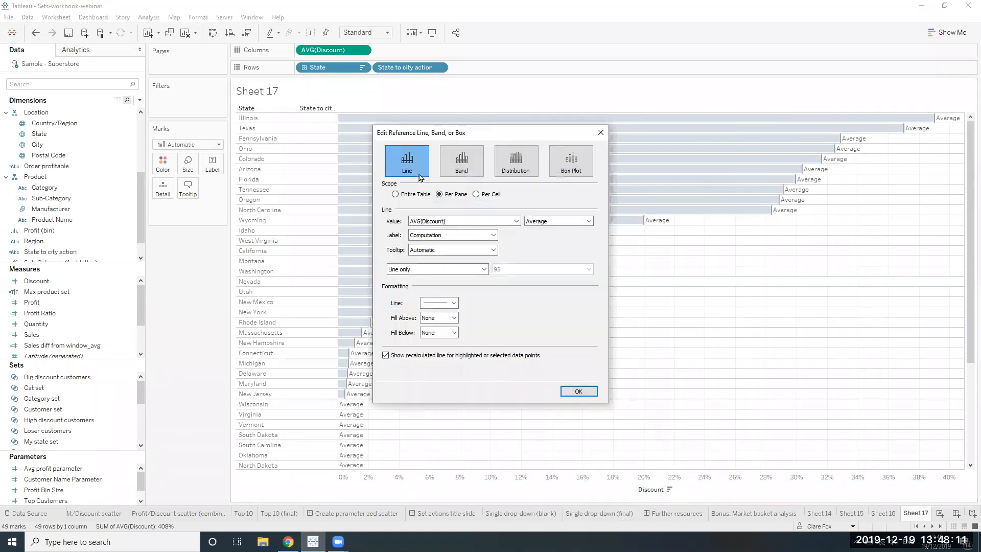
click(395, 195)
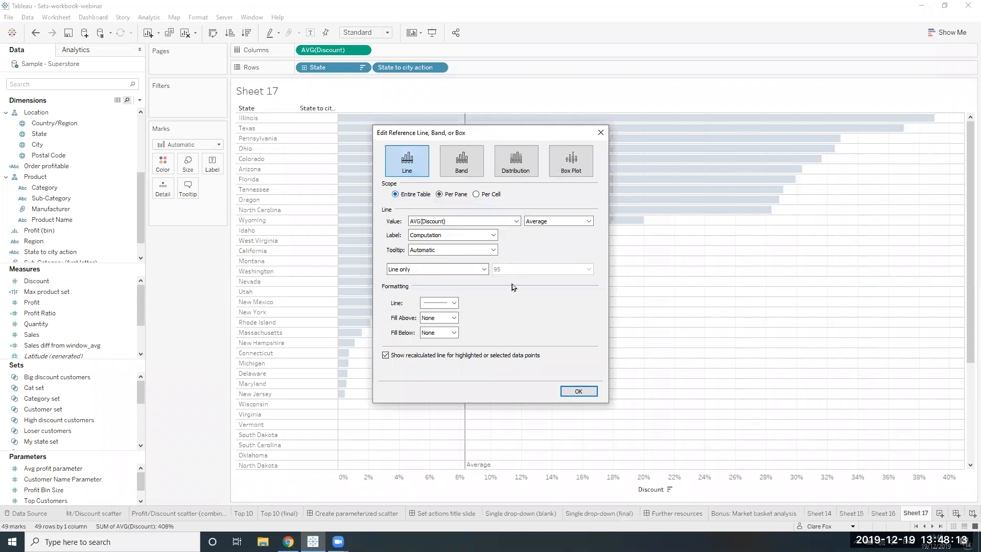
click(579, 391)
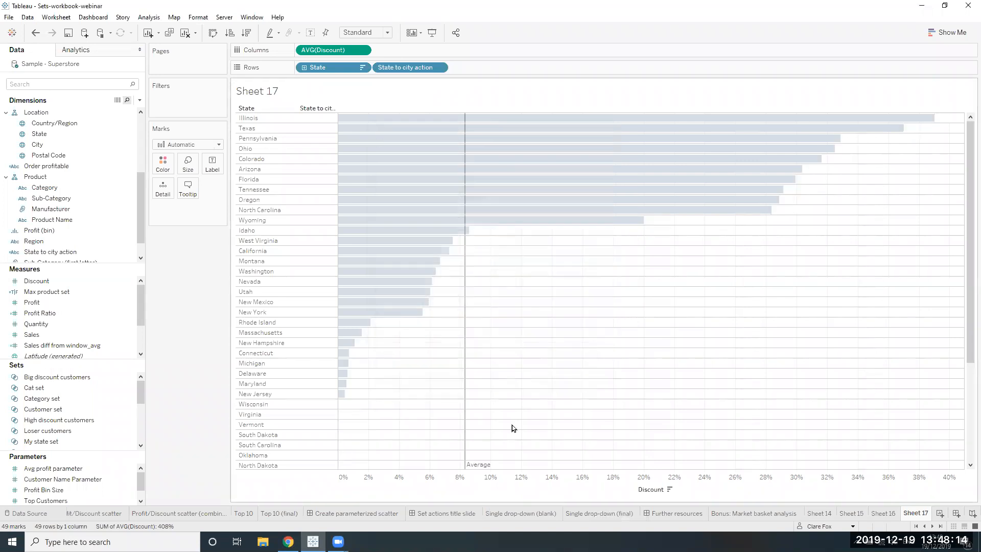
click(518, 353)
Compare cities with the average line by drilling into Colorado, Nevada and Idaho
click(511, 157)
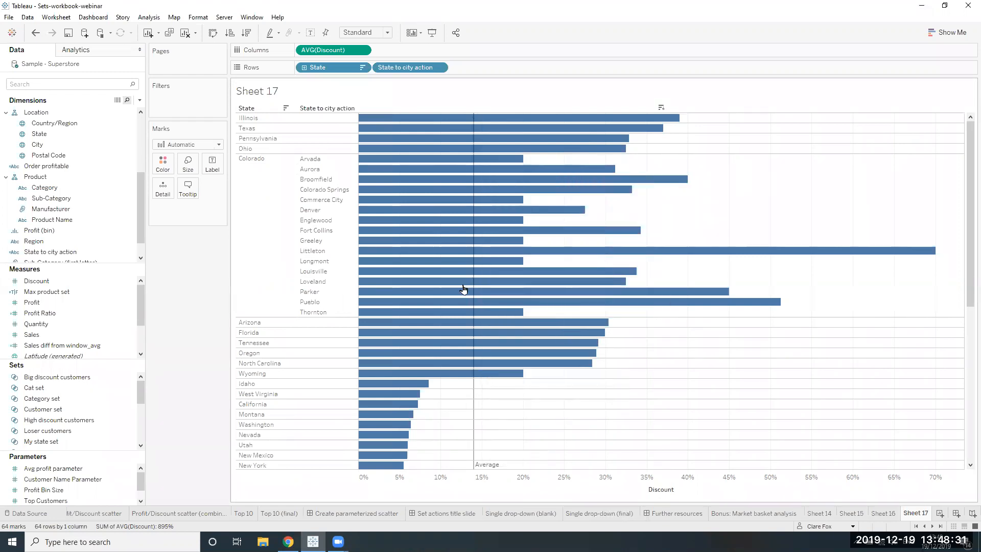
click(451, 325)
click(366, 405)
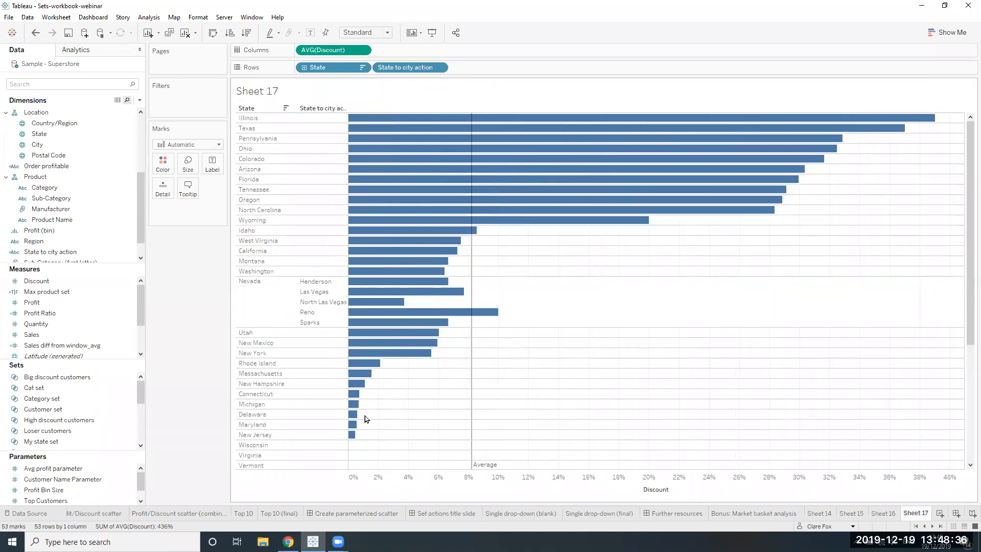
click(404, 231)
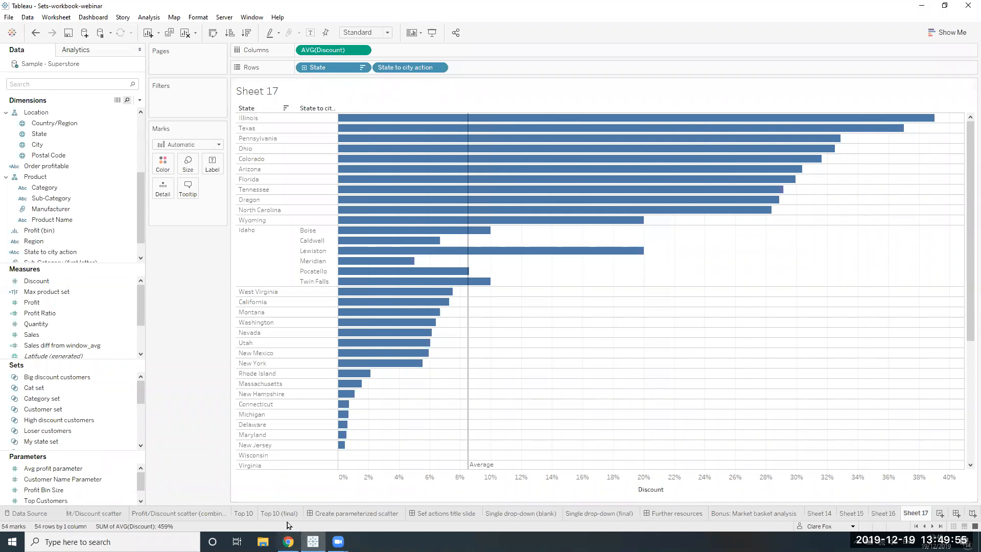
Revisit the Top 10, combined Profit/Discount scatter and Sheet 15 worksheets to review the set examples
click(245, 513)
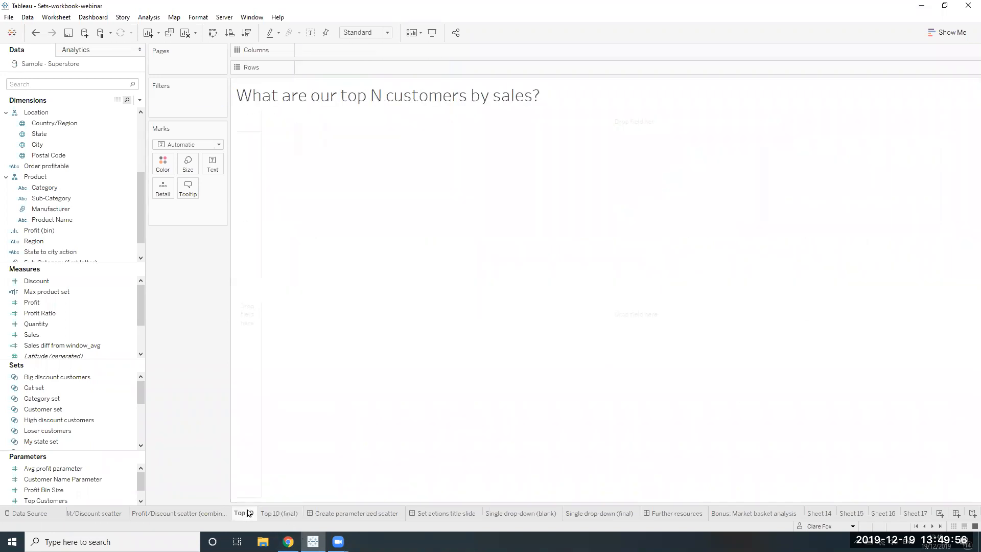
click(218, 513)
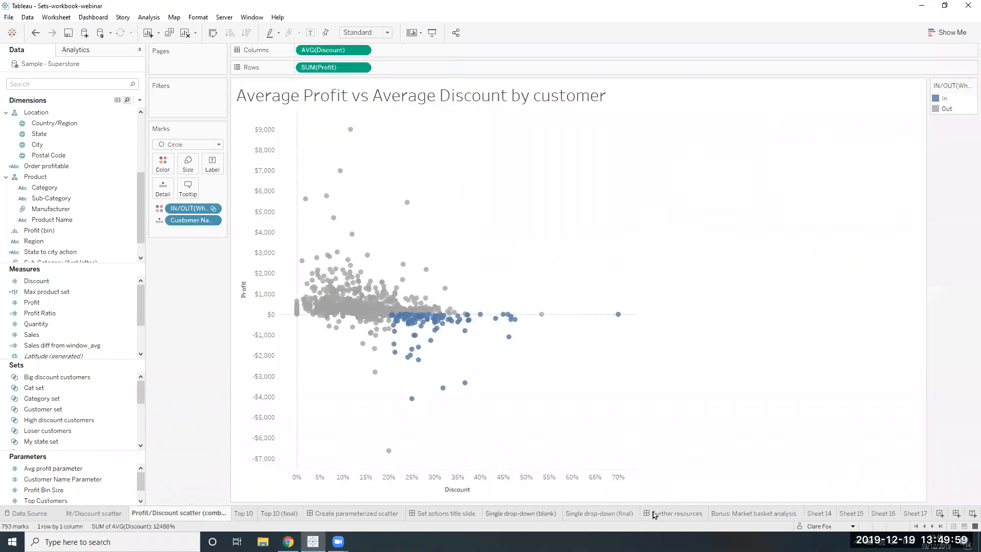
click(840, 514)
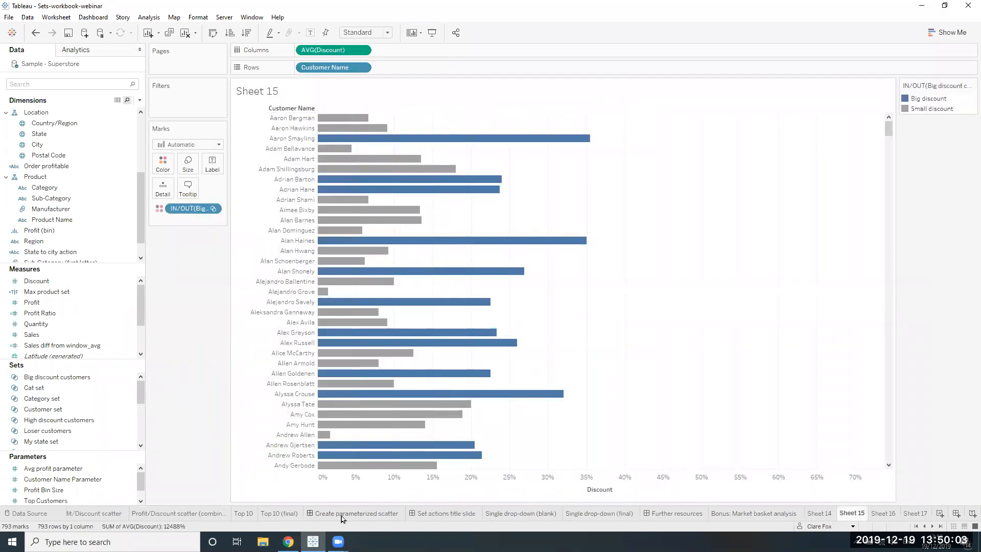
Recap the Signposting dashboard, trying its Technology category drill-down, and review the Sets in practice dashboard
click(917, 527)
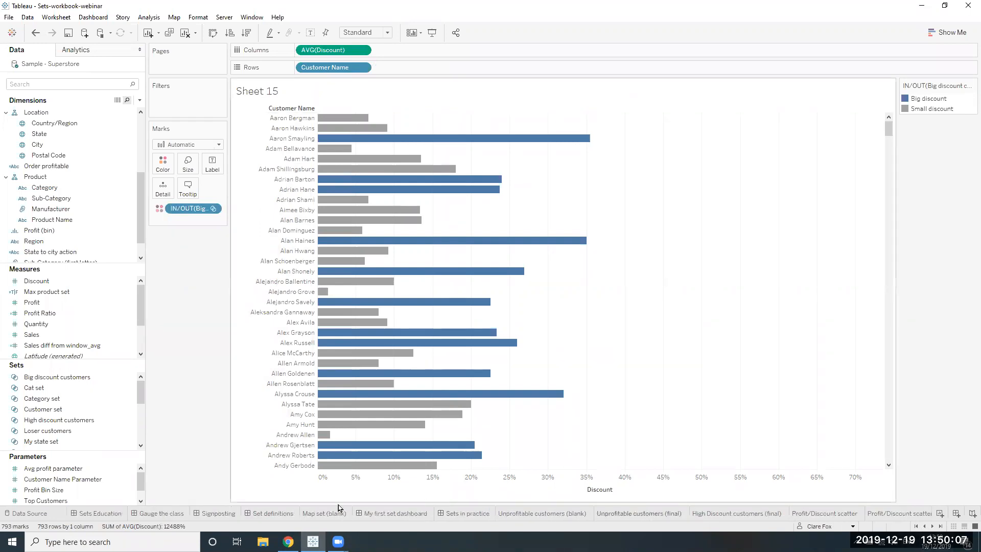
click(218, 514)
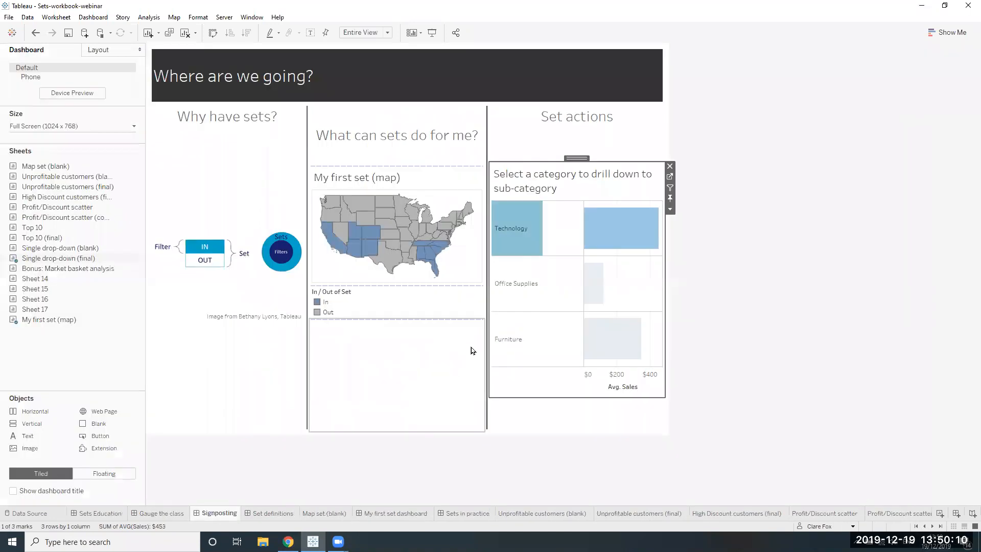
click(606, 235)
click(464, 515)
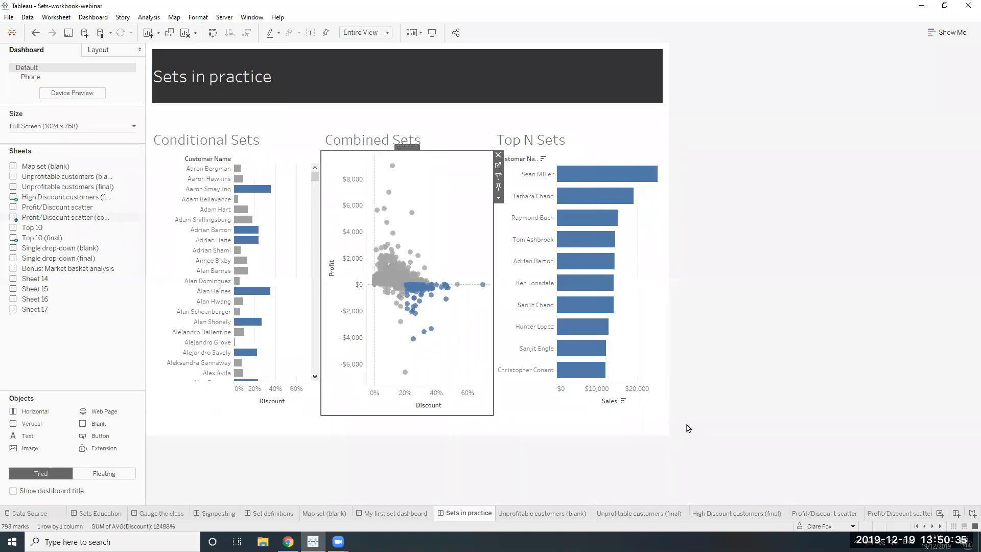
In the Bonus: Market basket analysis worksheet, examine the products that share orders with Staple envelope and clear the selection
click(939, 526)
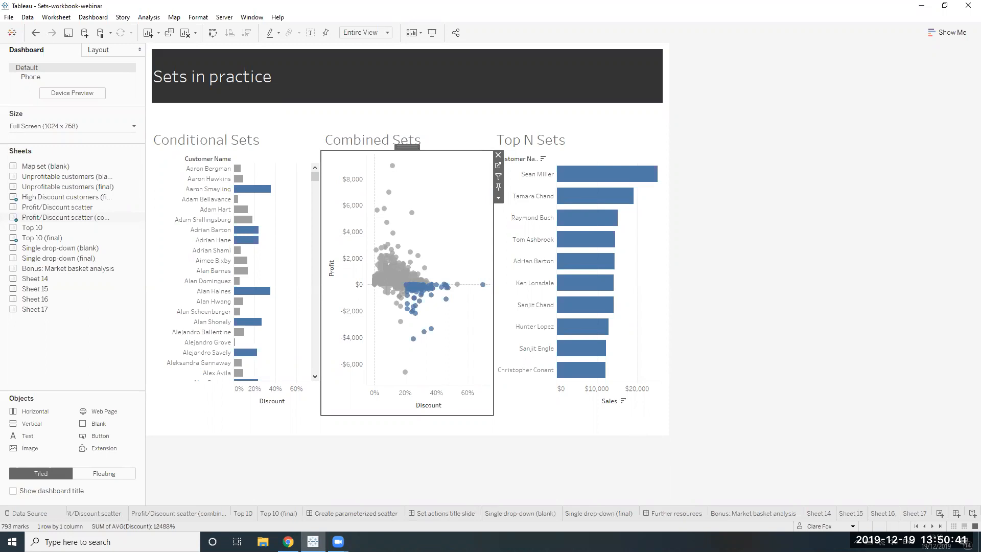
click(715, 515)
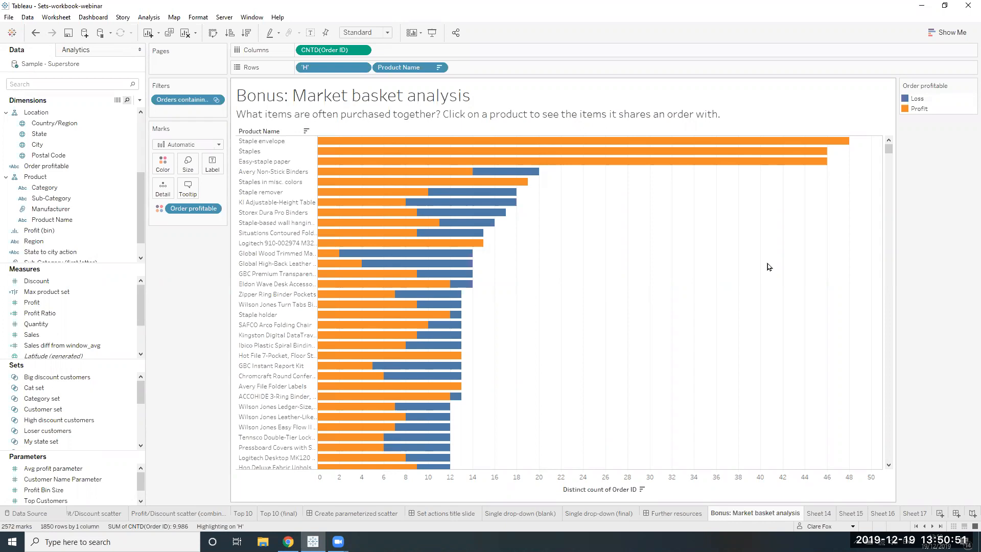
click(385, 145)
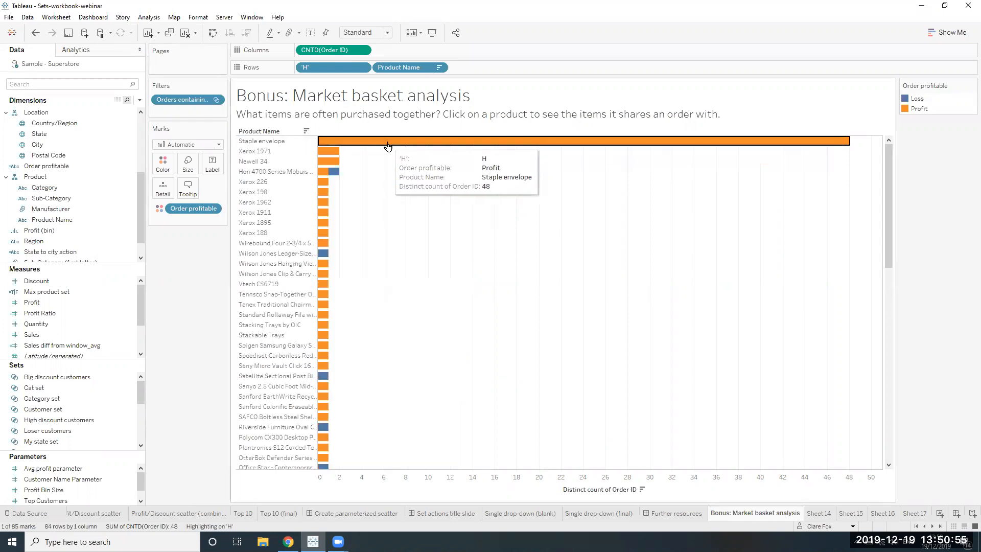
scroll(305, 411, down, 5)
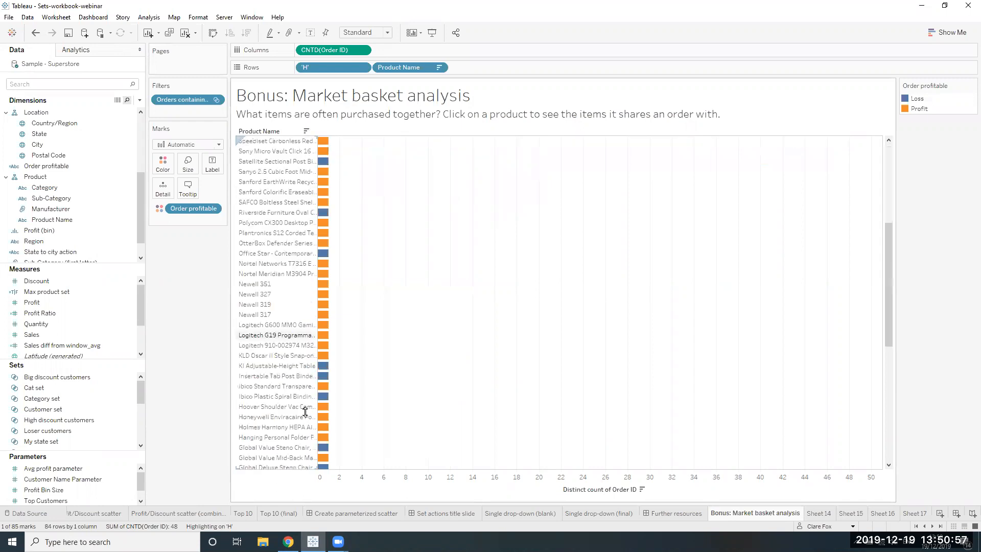
scroll(304, 411, up, 5)
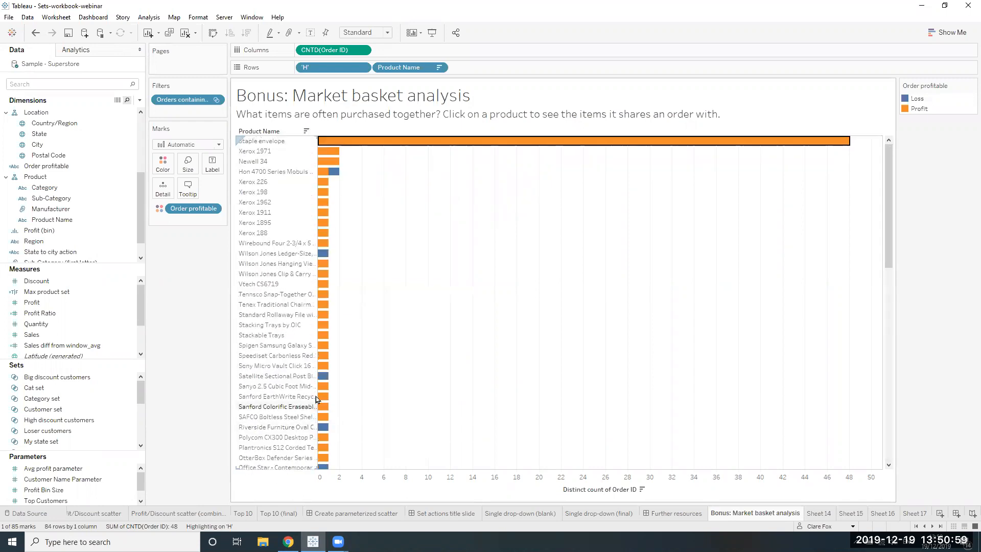
mouse_move(404, 142)
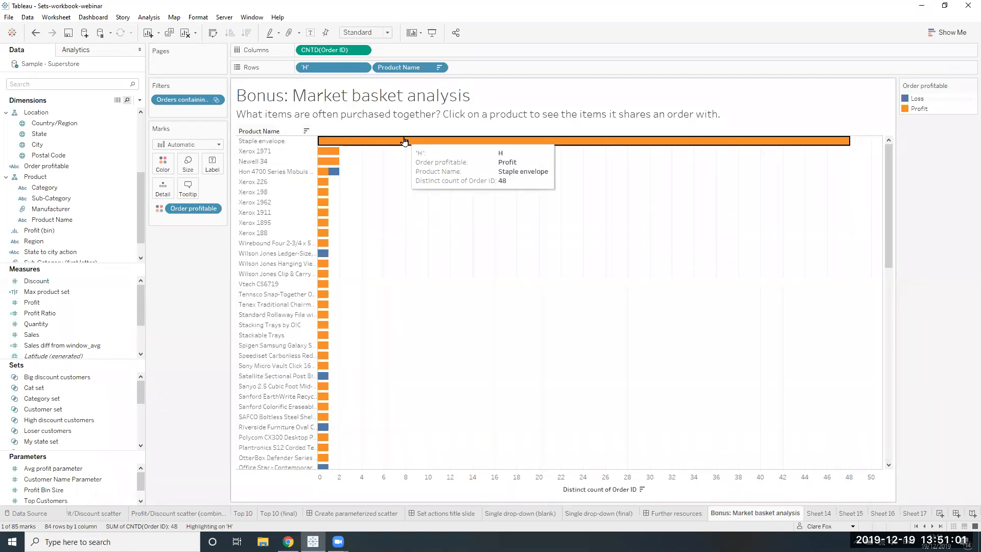
click(403, 177)
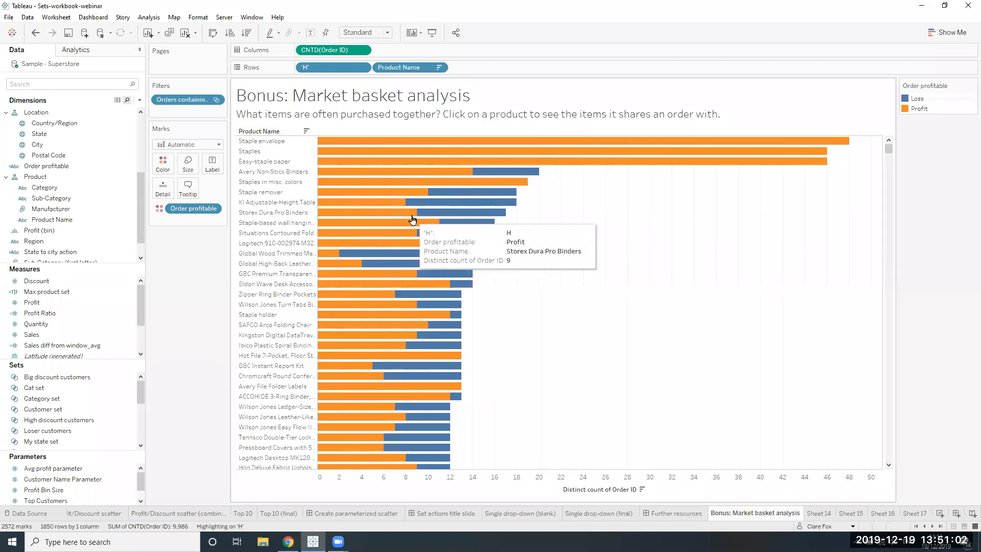
Examine the products ordered with Zipper Ring Binder Pockets, restore the full product list and open the Further resources dashboard
click(369, 297)
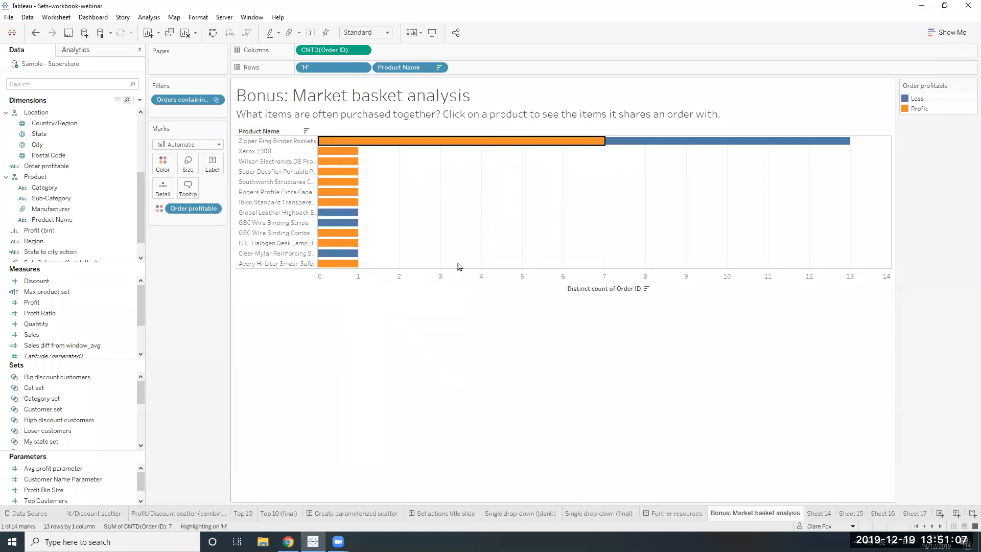
click(409, 142)
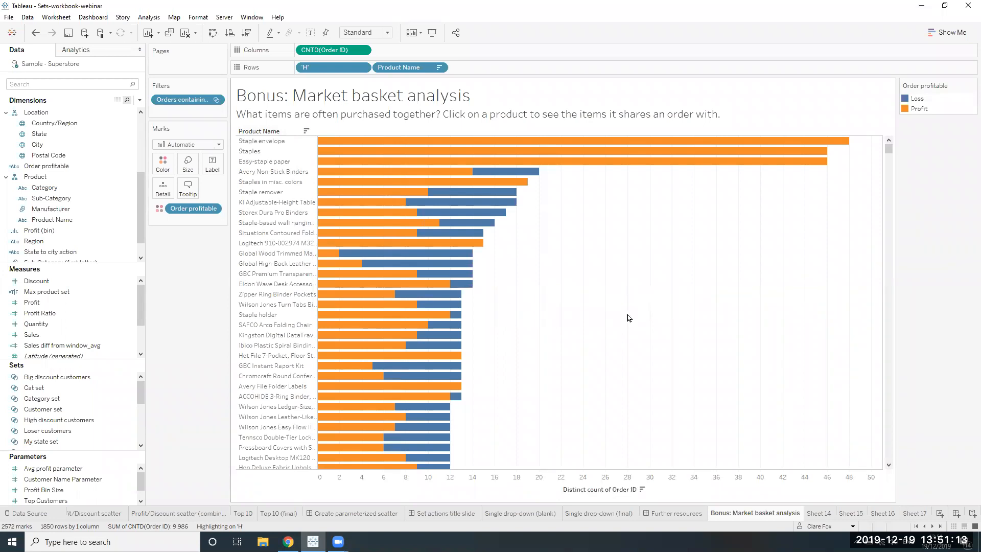
click(668, 516)
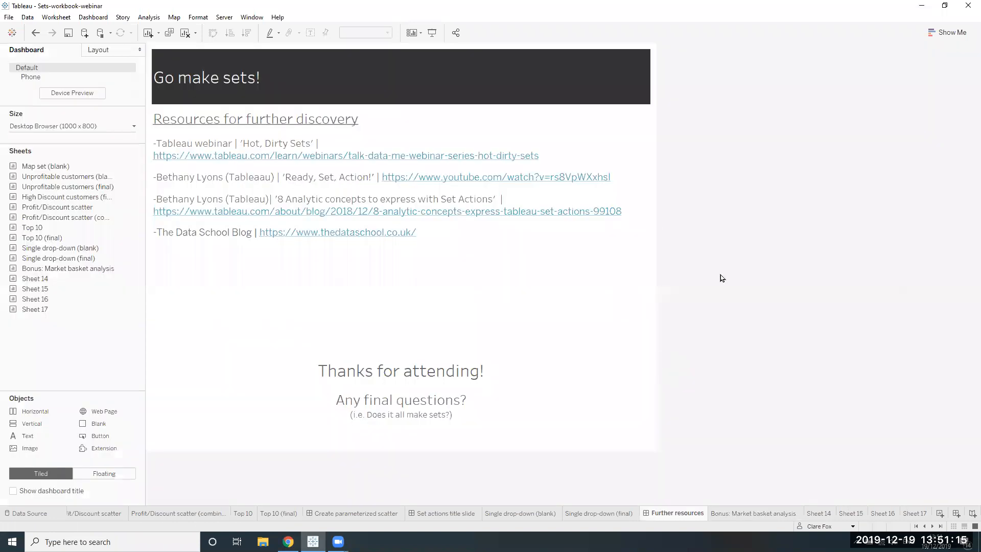